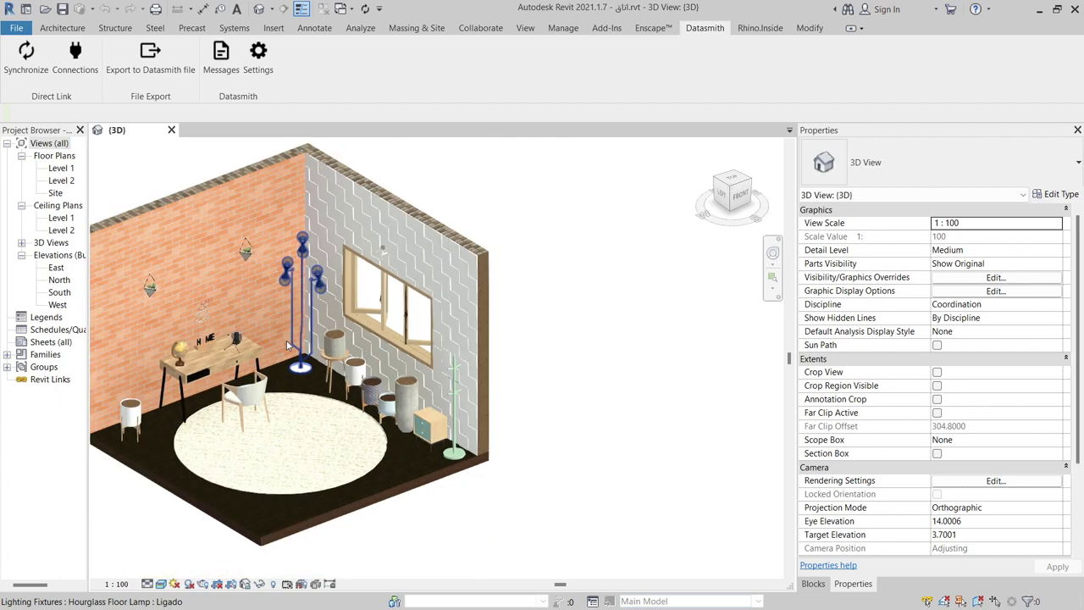
Step: Export the room's 3D view as the Datasmith file "اتاق ی-3DView-{3D}.udatasmith" in the isometric room folder
middle_click_drag(289, 347, 323, 326, "shift")
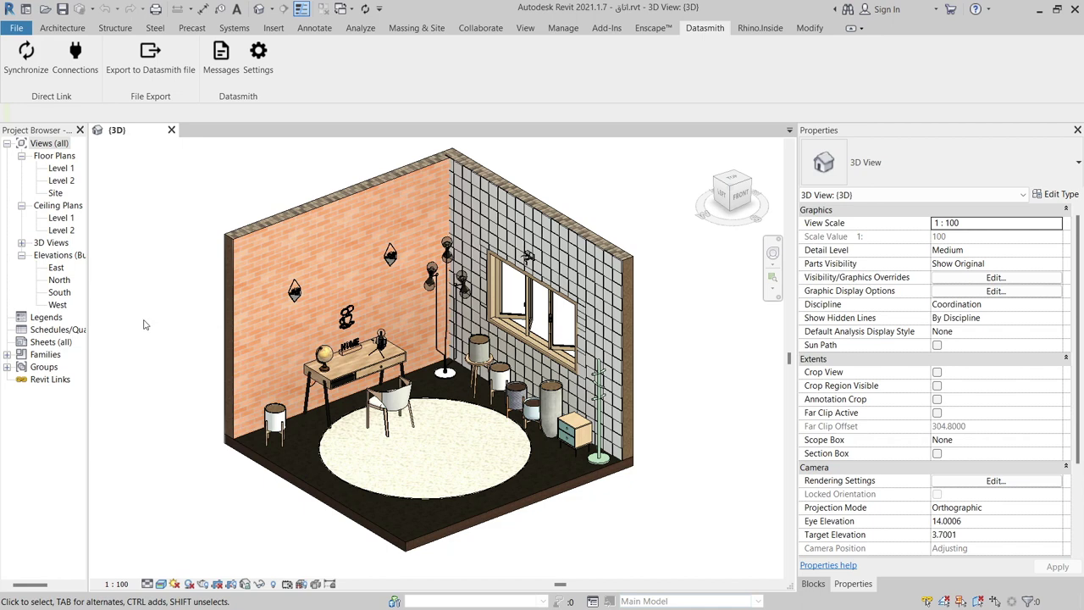
scroll(300, 403, "up", 2)
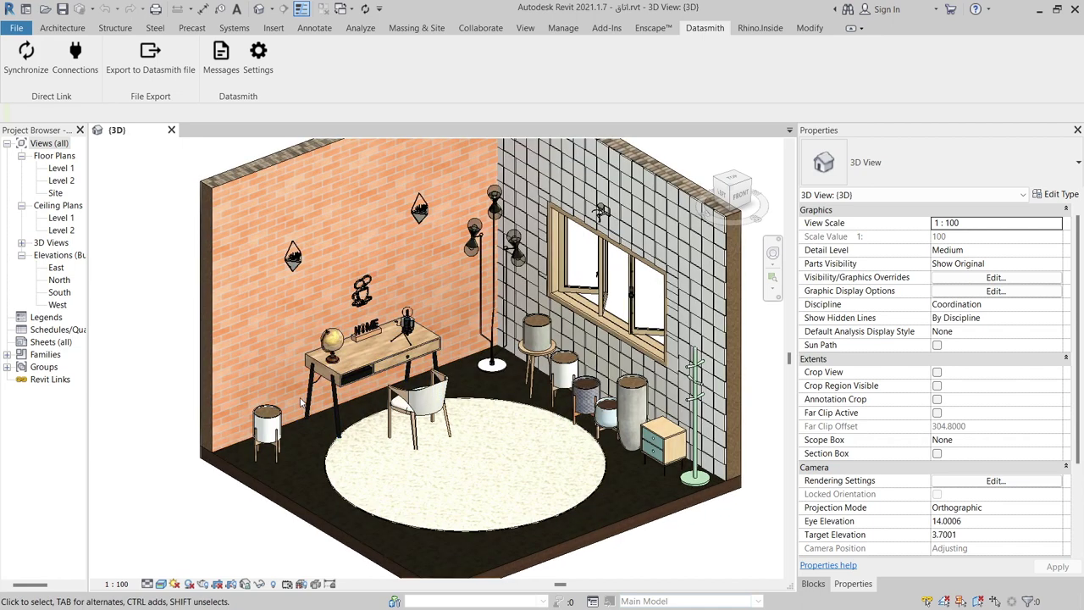
scroll(301, 402, "down", 3)
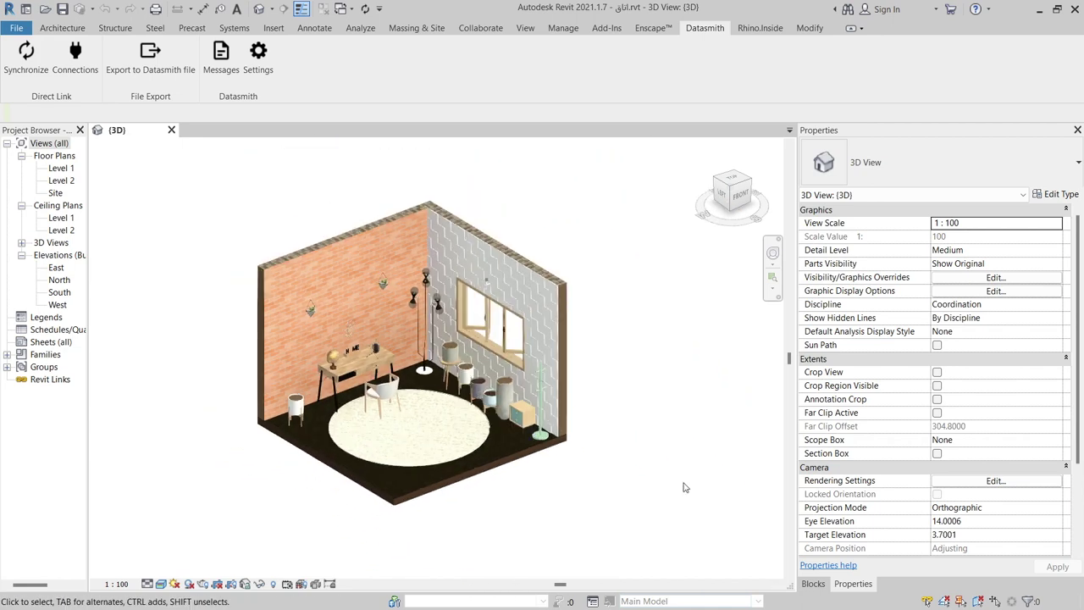
left_click(154, 74)
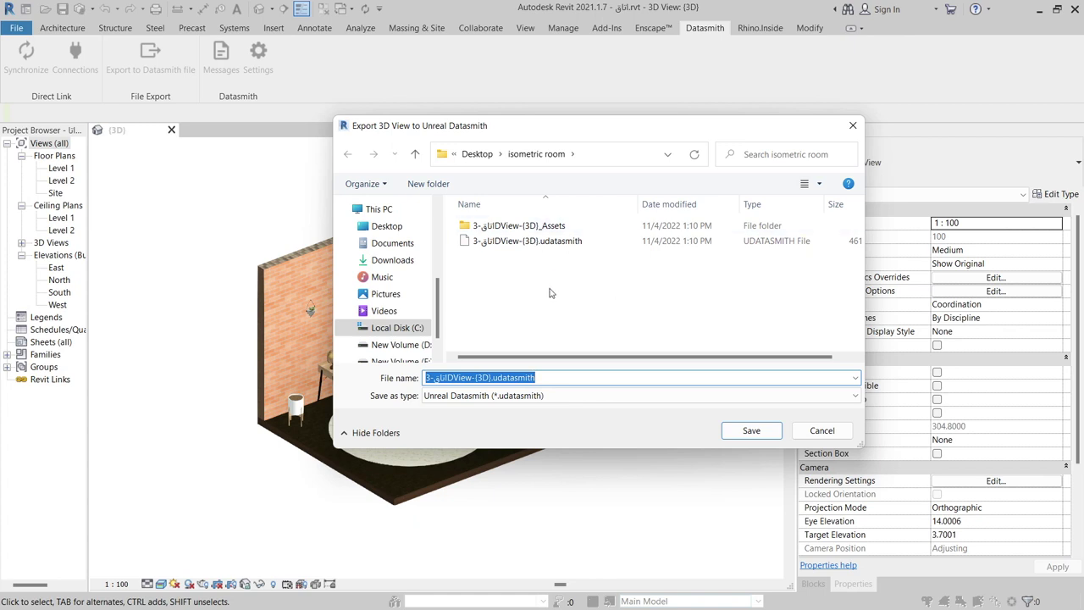
left_click(429, 378)
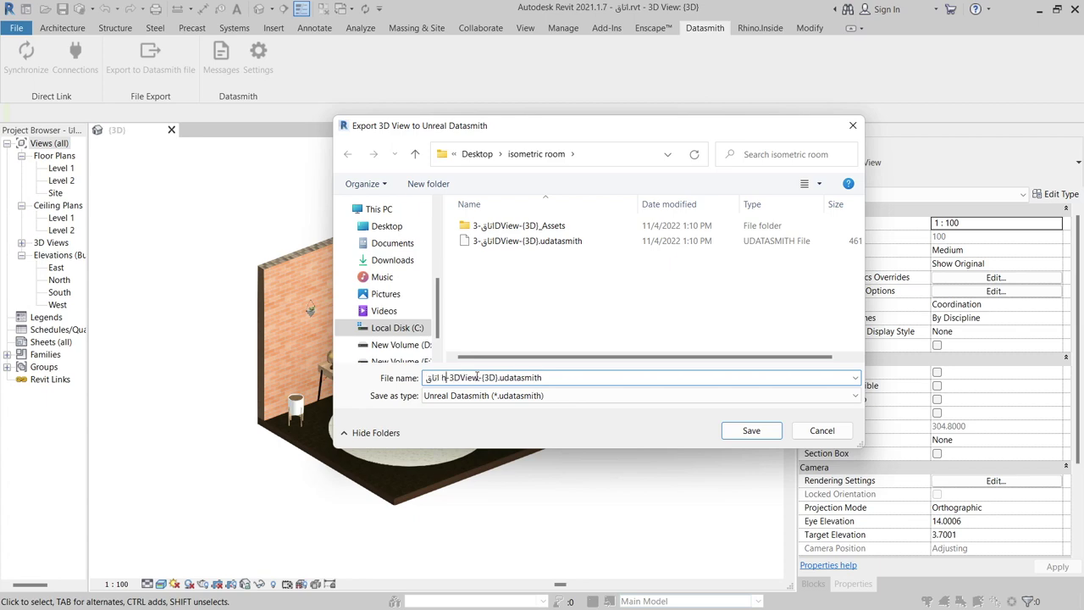
type("یI")
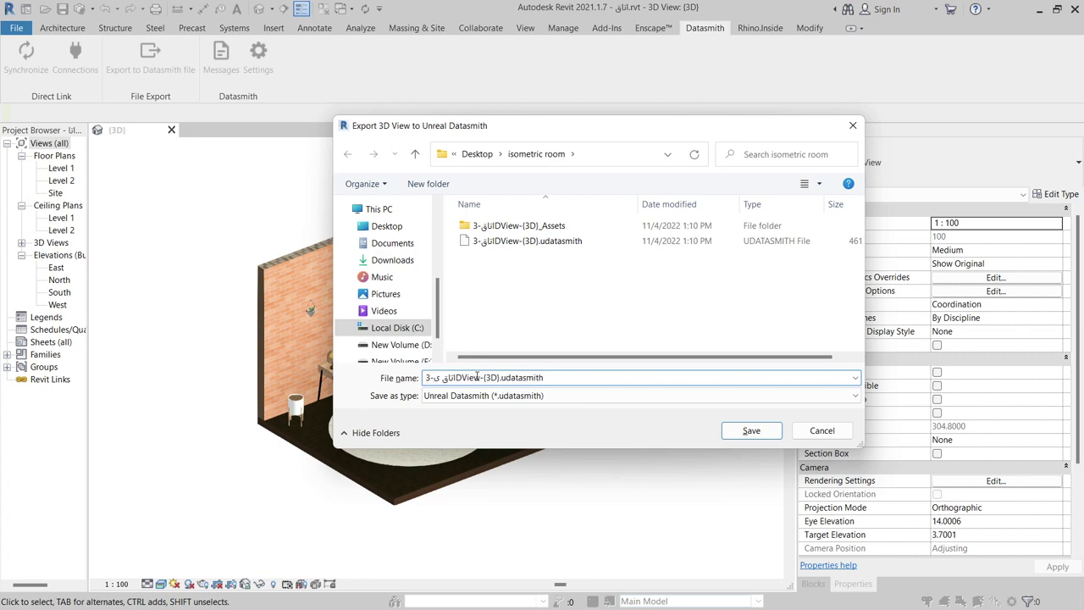
left_click(727, 430)
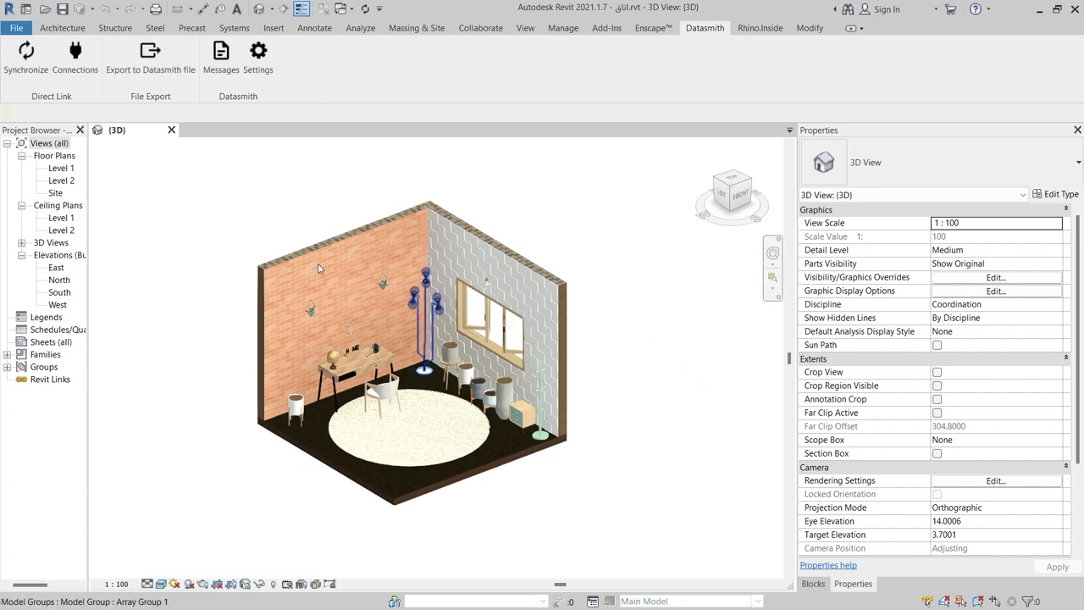
Step: Switch to Twinmotion and choose "اتاق ی-3DView-{3D}.udatasmith" from the isometric room folder as the geometry file to import
left_click_drag(618, 13, 625, 28)
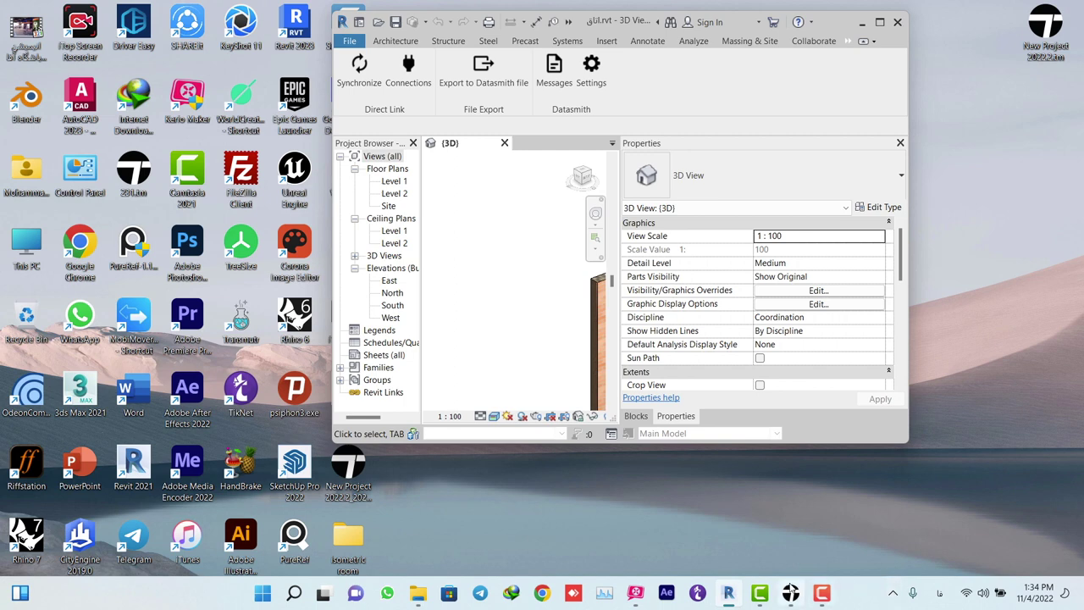
left_click(784, 596)
left_click(226, 55)
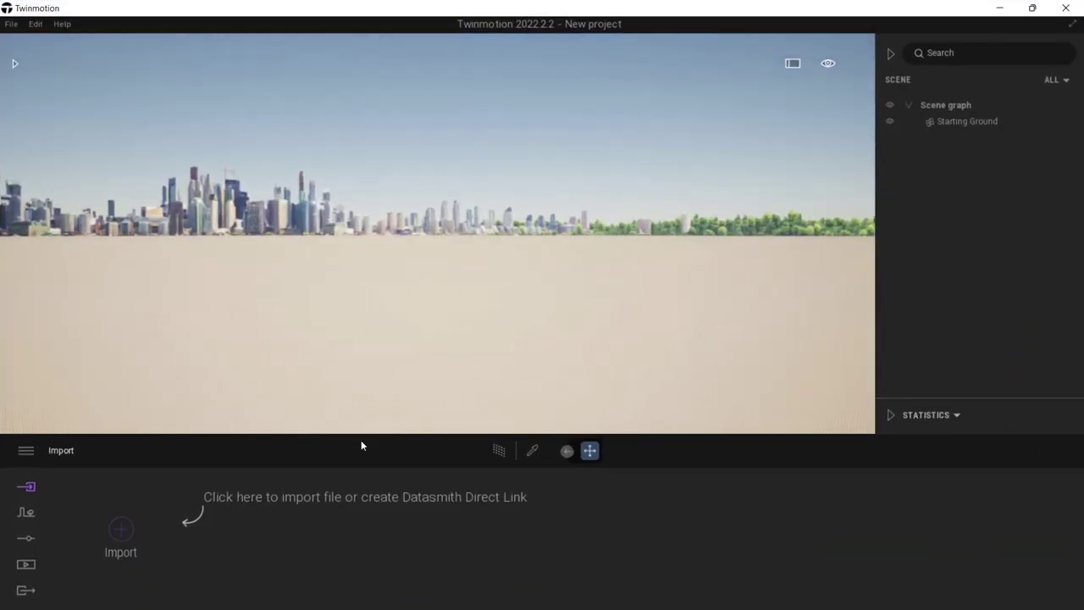
left_click(130, 557)
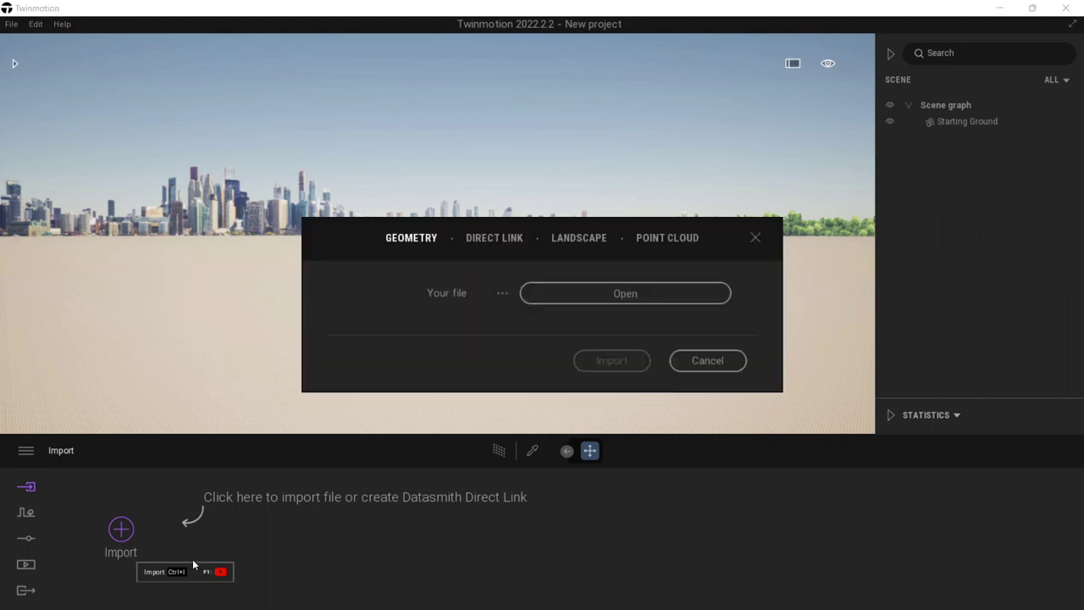
left_click(594, 296)
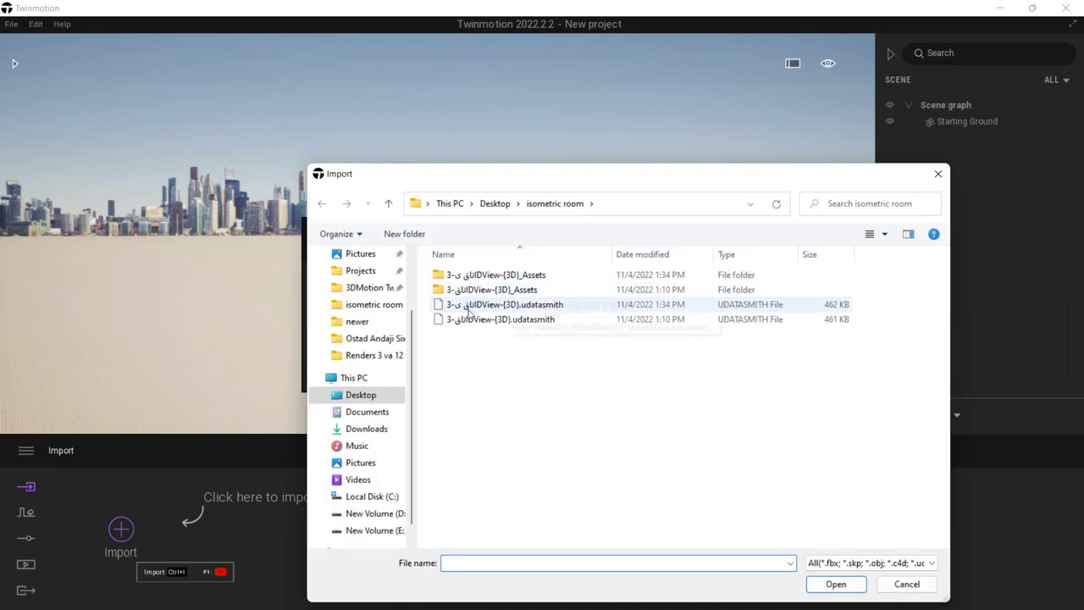
left_click_drag(593, 181, 606, 94)
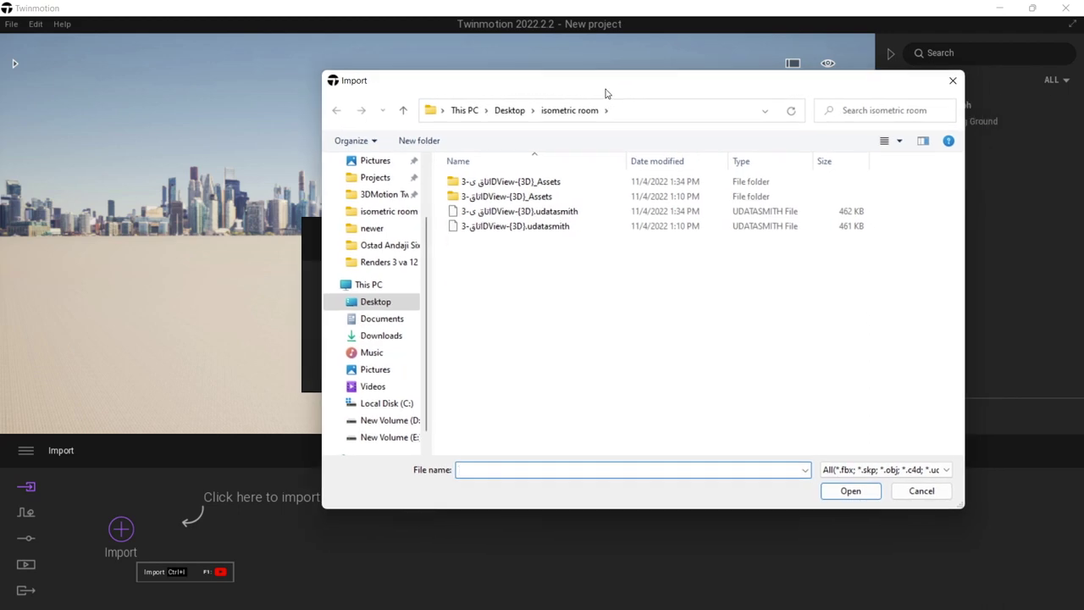
double_click(500, 212)
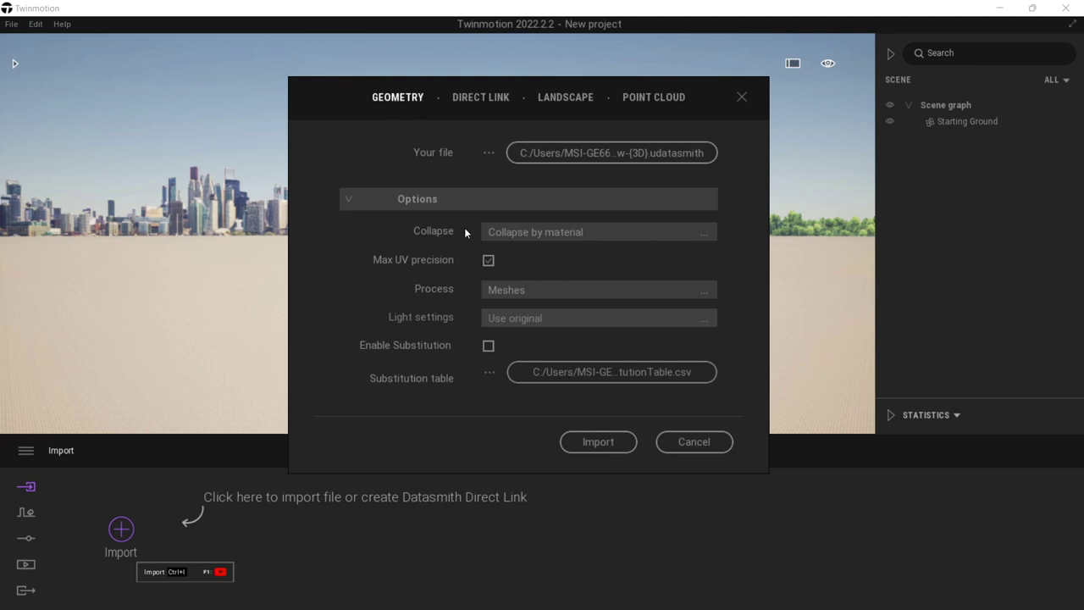
Step: Import the chosen geometry with the Collapse by material option kept
left_click(615, 236)
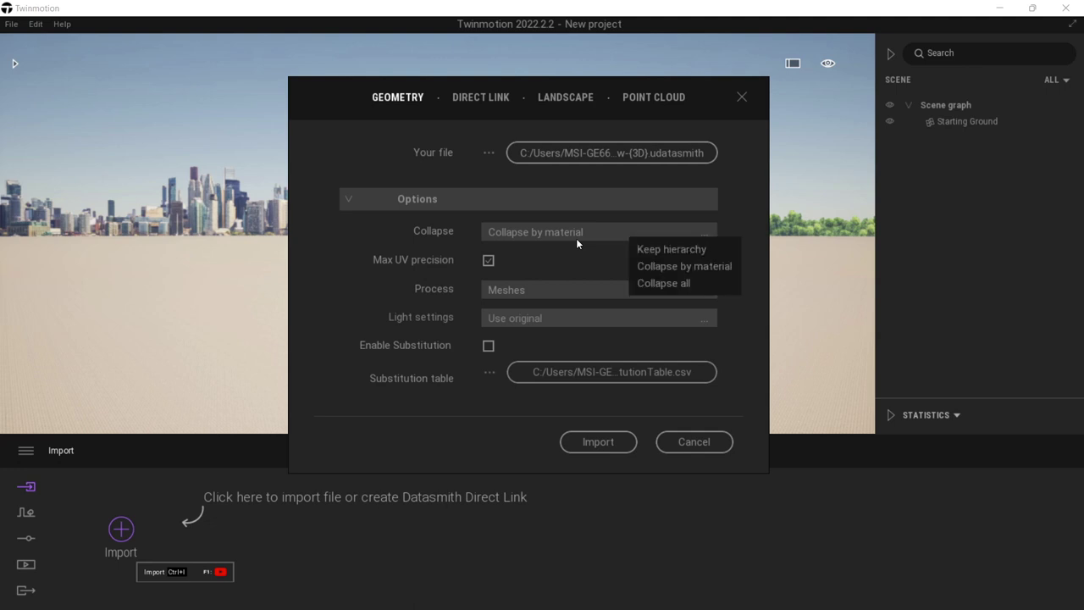
left_click_drag(699, 95, 706, 17)
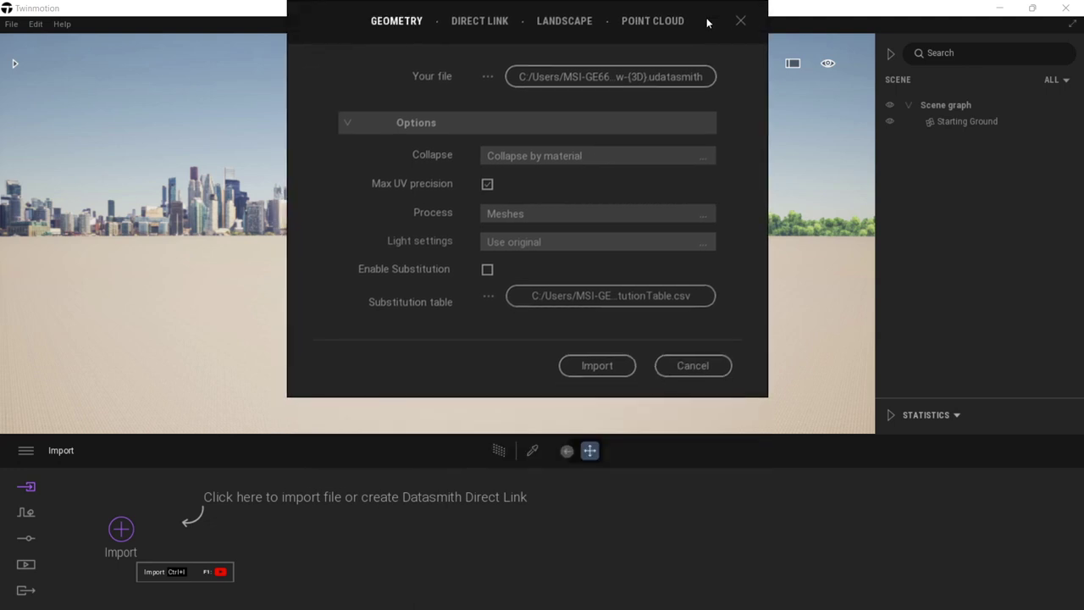
left_click(596, 365)
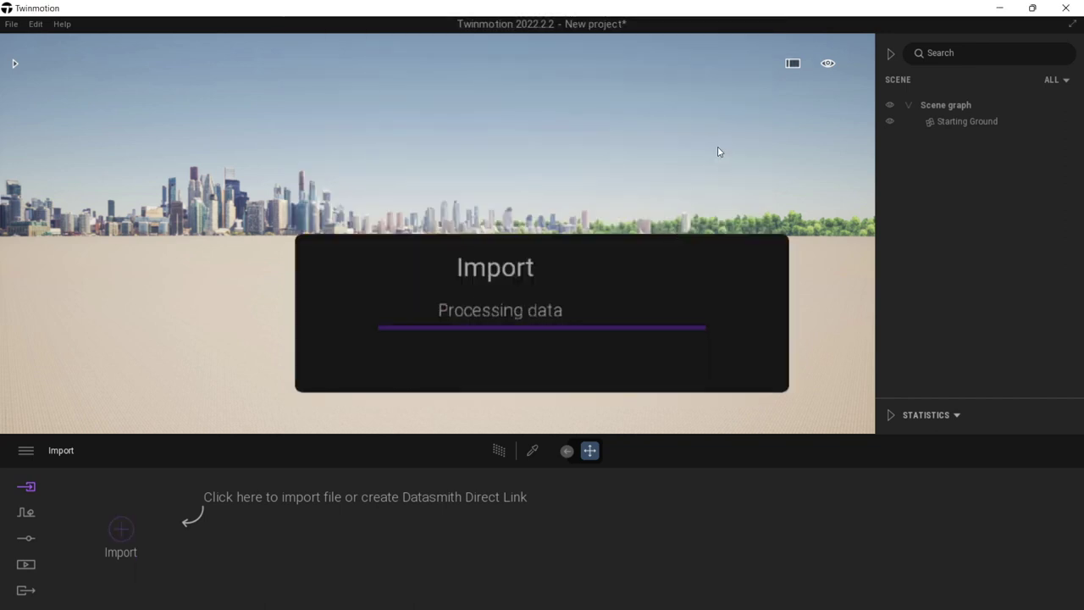
Step: Locate the imported room in the scene graph and focus the viewport on it
right_click_drag(687, 146, 847, 116)
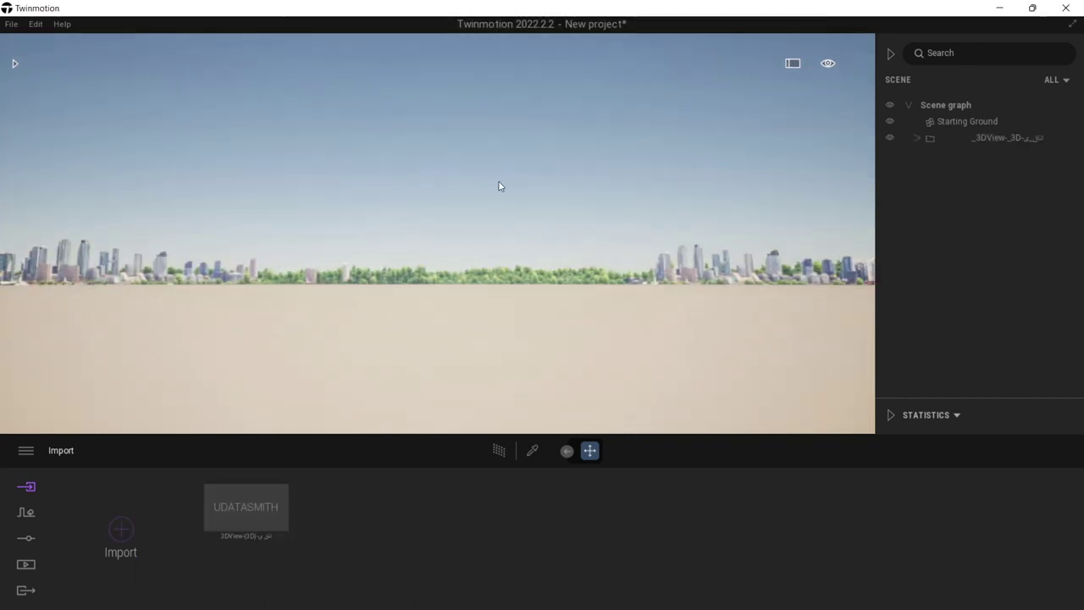
mouse_move(438, 234)
right_mouse_down()
mouse_move(627, 208)
mouse_move(644, 339)
mouse_move(610, 373)
mouse_move(483, 411)
mouse_move(585, 364)
mouse_move(618, 237)
mouse_move(423, 241)
right_mouse_up()
right_click_drag(271, 263, 357, 285)
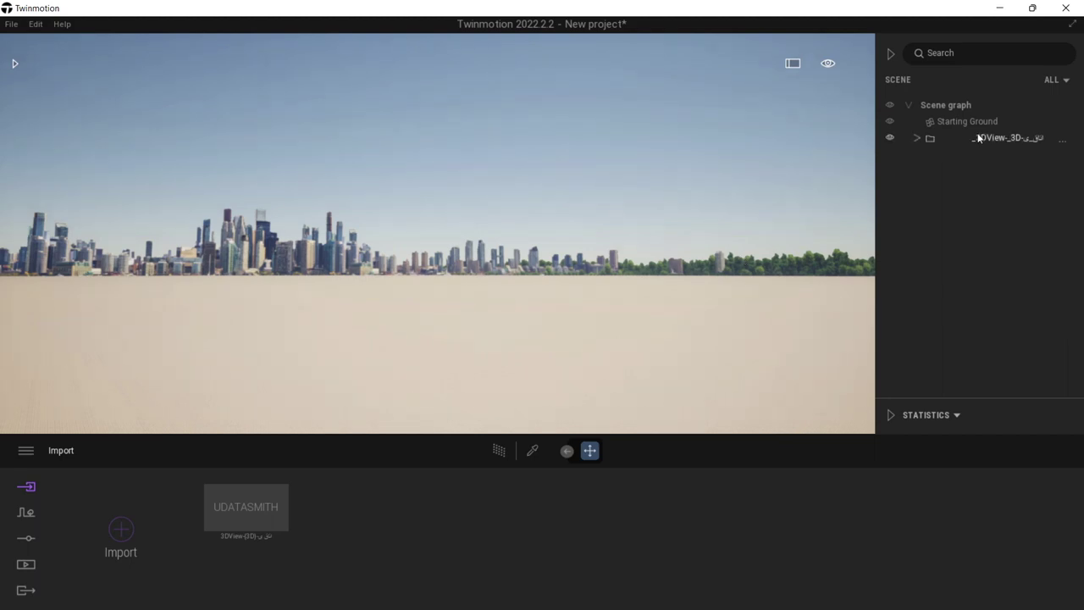
left_click(890, 60)
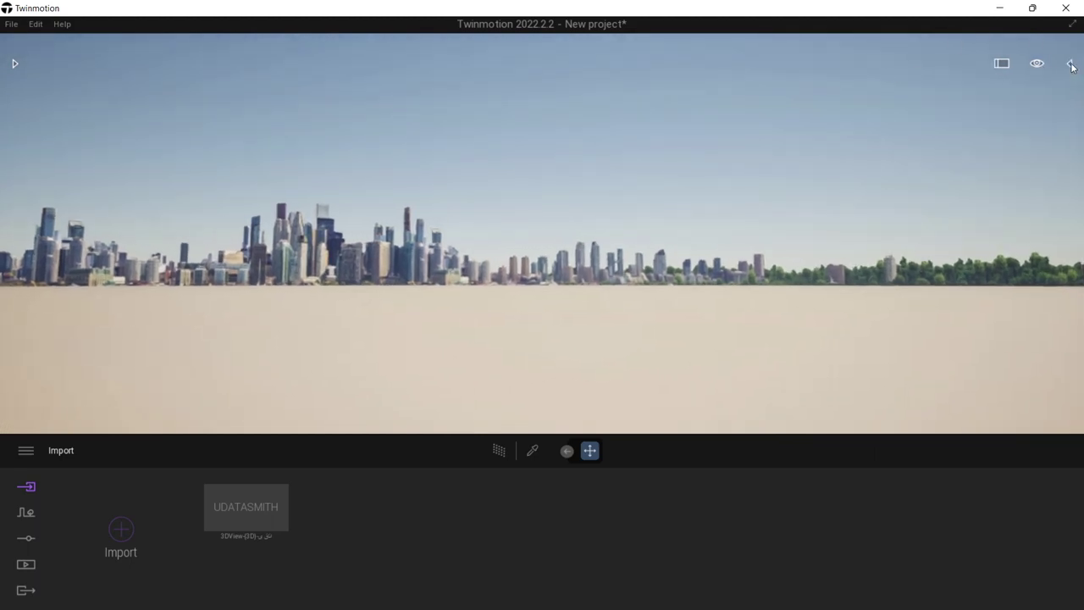
left_click(1072, 64)
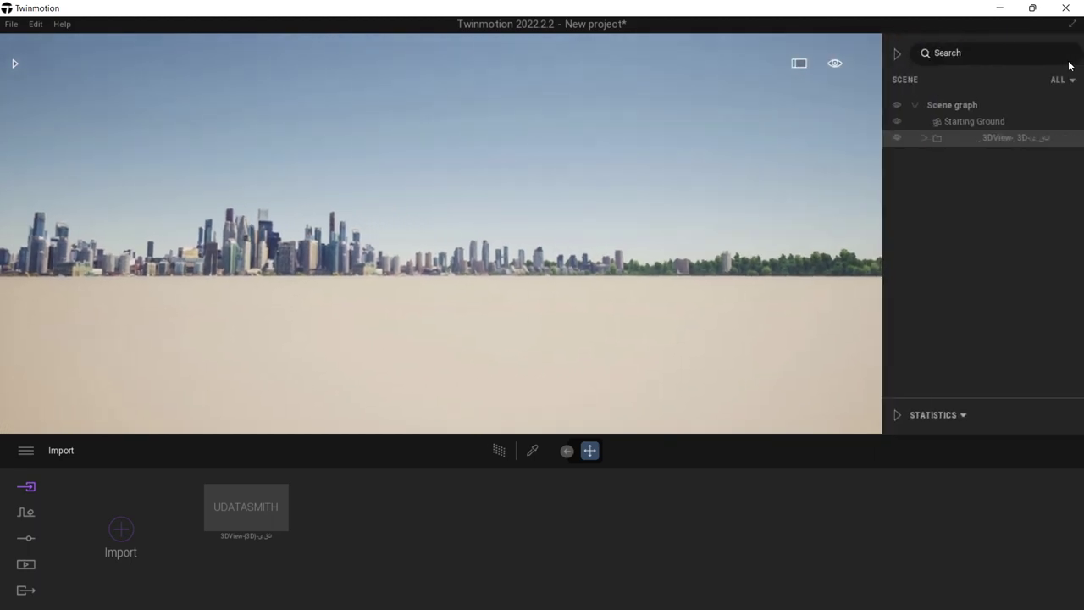
double_click(1004, 138)
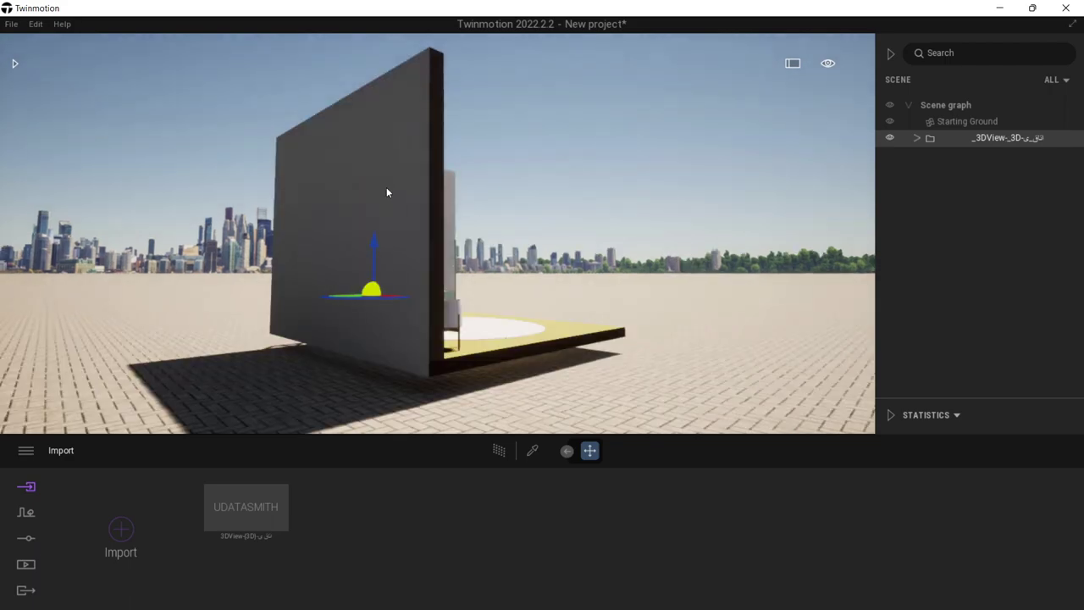
Step: Examine the open side of the imported room from a distance and up close, including its walls, desk and chair
middle_click_drag(457, 212, 415, 250, "shift")
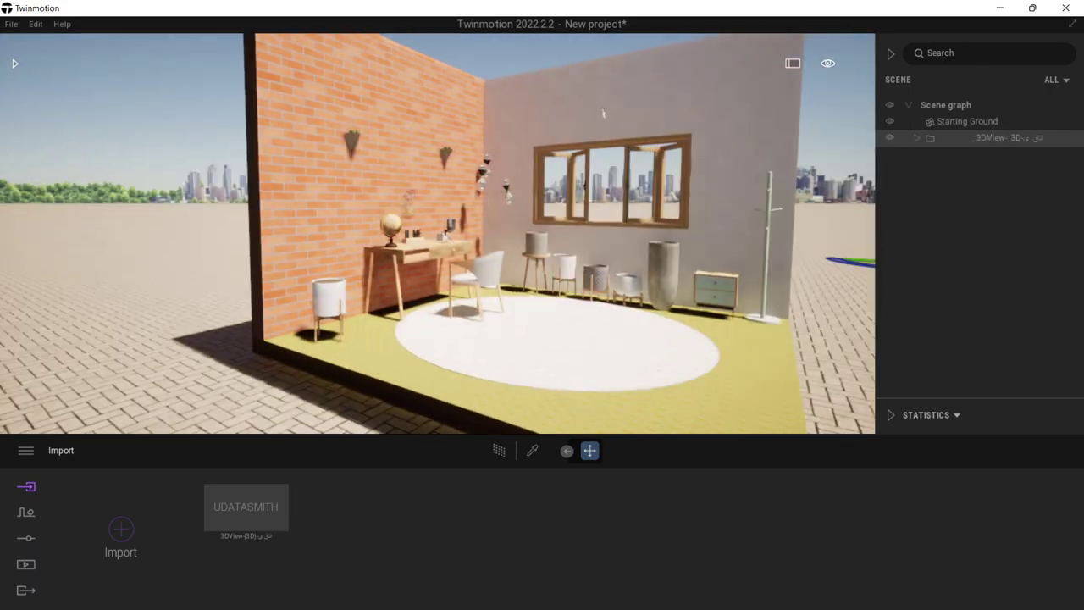
right_click_drag(516, 211, 518, 221)
scroll(546, 188, "down", 3)
scroll(546, 188, "up", 7)
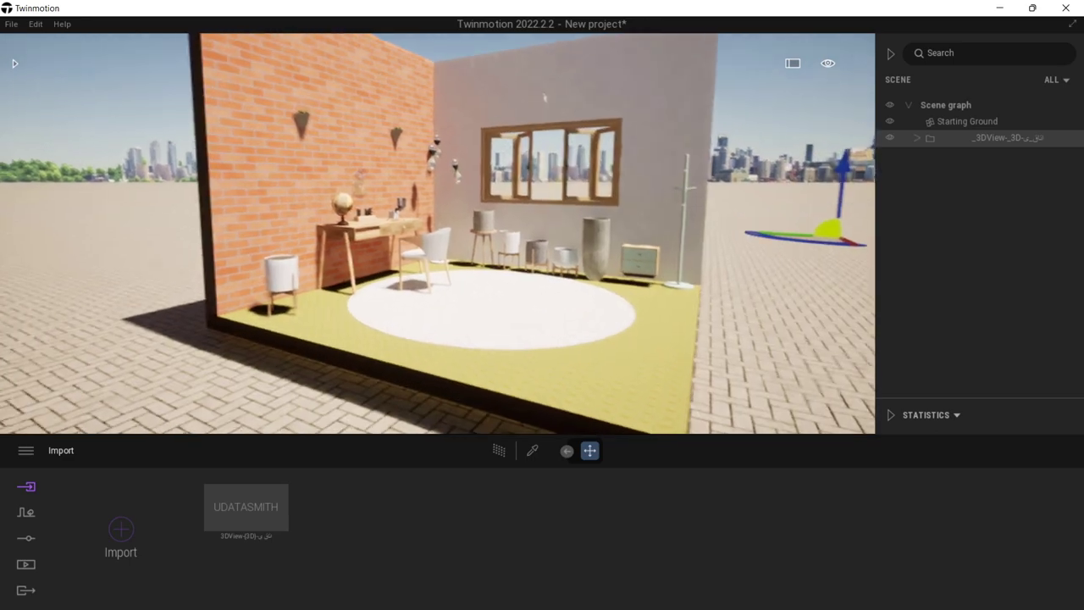
scroll(437, 234, "up", 6)
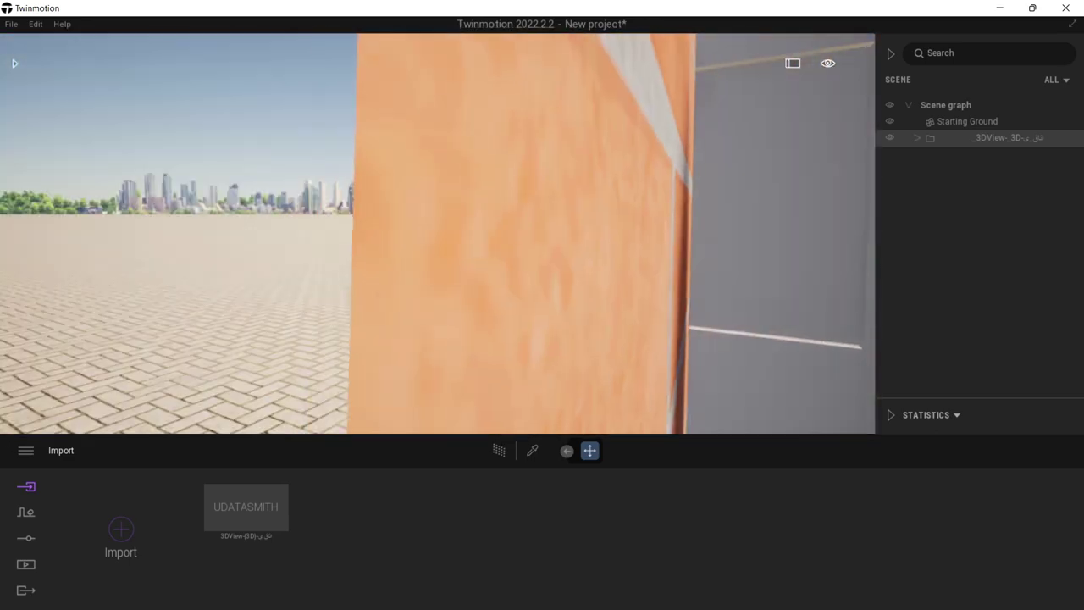
scroll(437, 234, "down", 7)
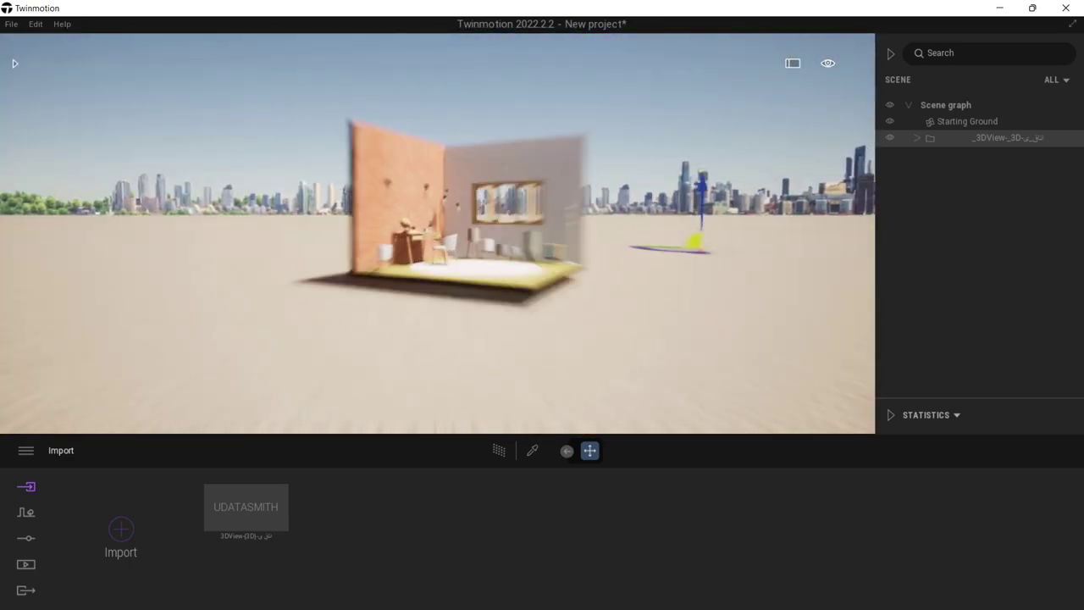
scroll(437, 233, "up", 8)
scroll(437, 234, "down", 4)
scroll(418, 242, "up", 4)
scroll(390, 250, "down", 8)
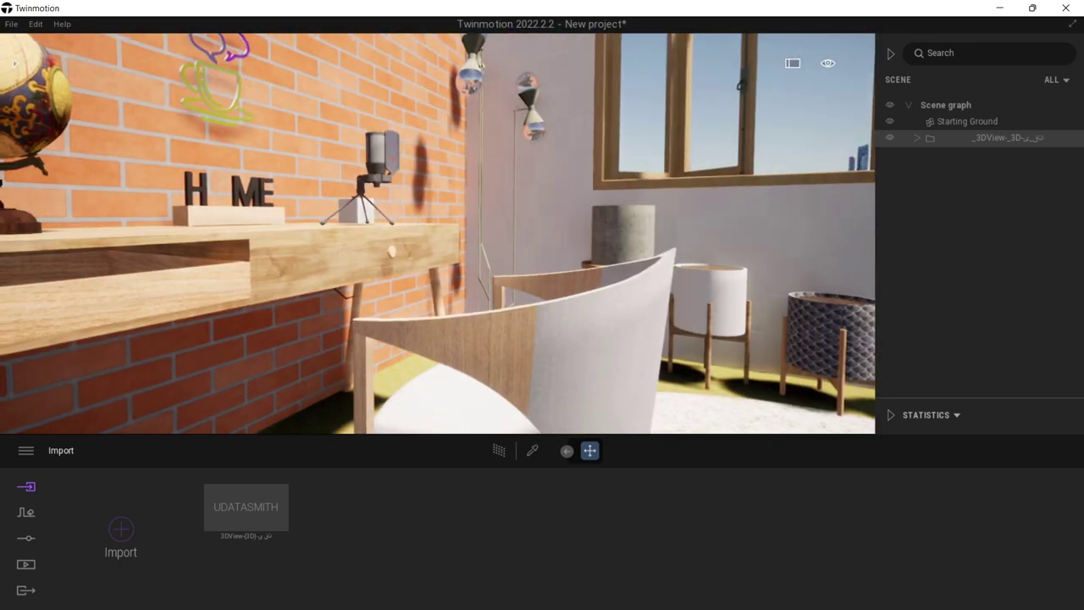
scroll(529, 147, "up", 2)
scroll(437, 233, "down", 4)
scroll(438, 234, "up", 7)
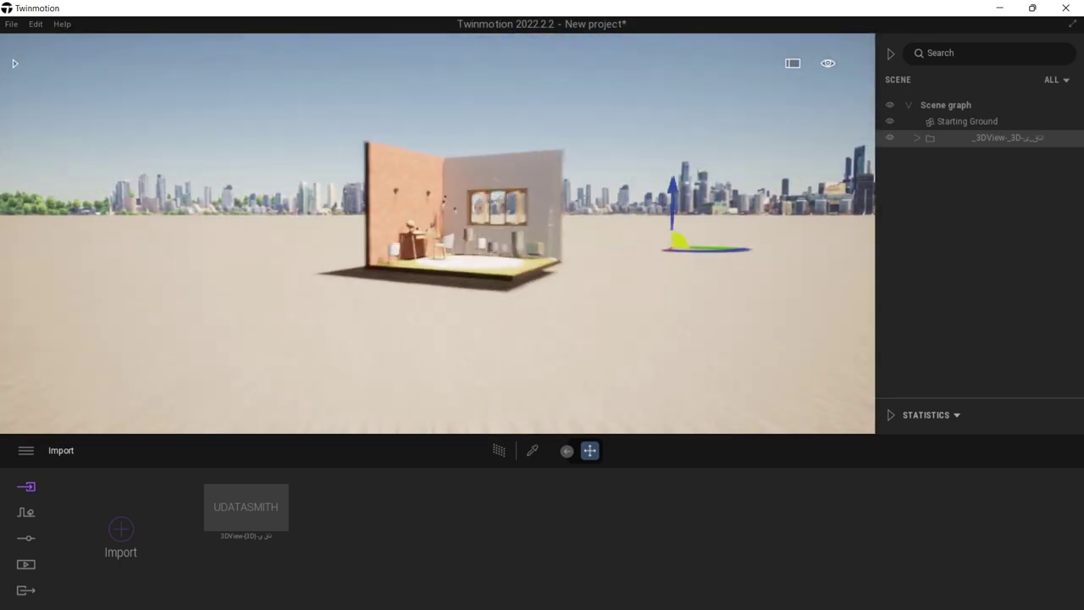
scroll(437, 234, "down", 4)
scroll(551, 188, "up", 5)
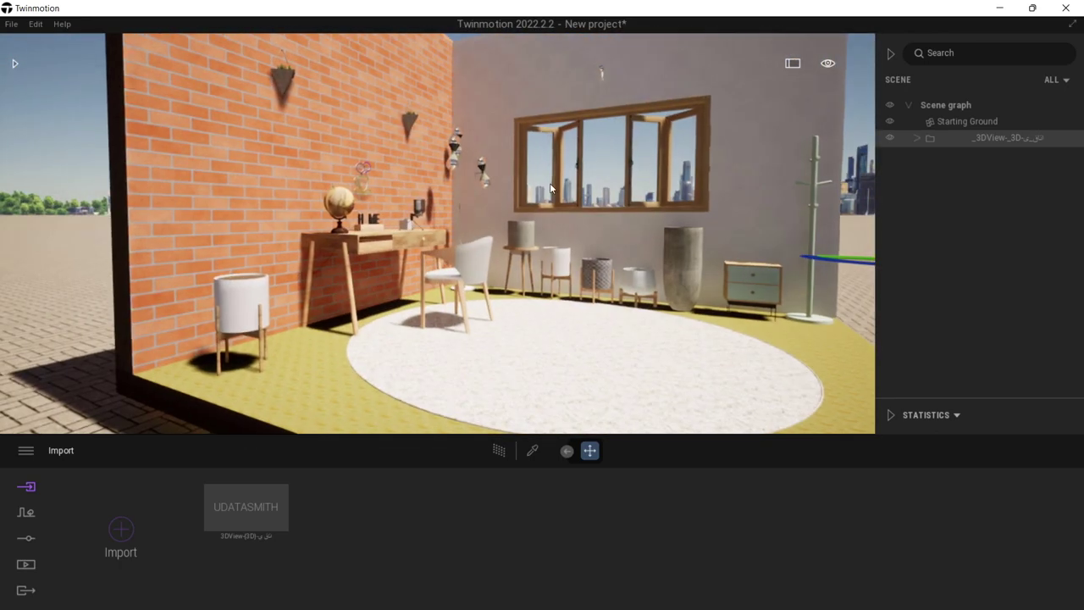
Step: Inspect the room's interior from a raised angle, moving in on the desk, planters and brick wall
middle_click_drag(573, 178, 508, 237, "shift")
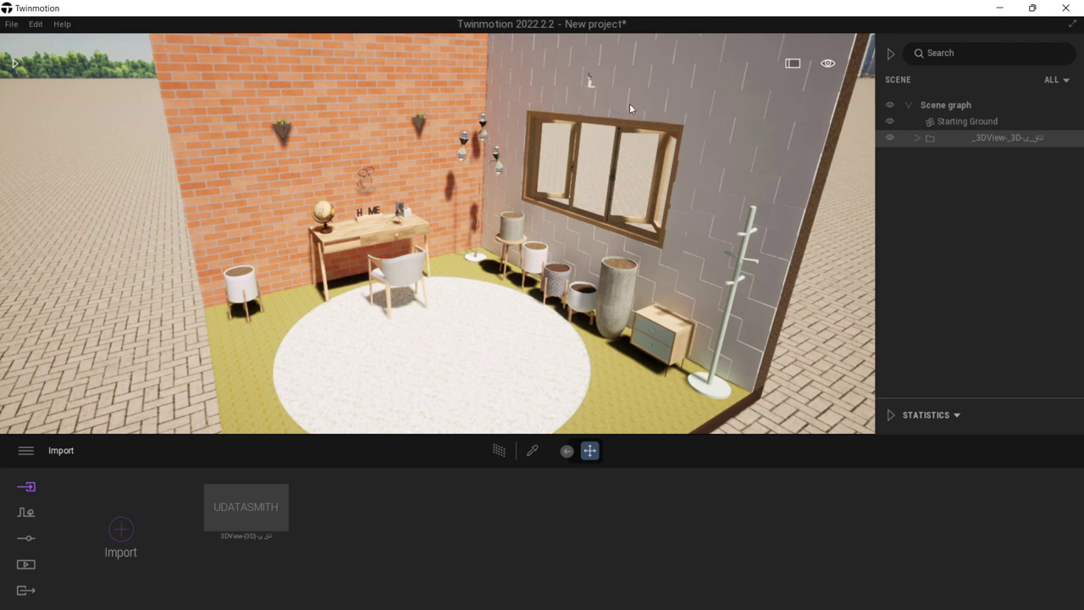
key("w")
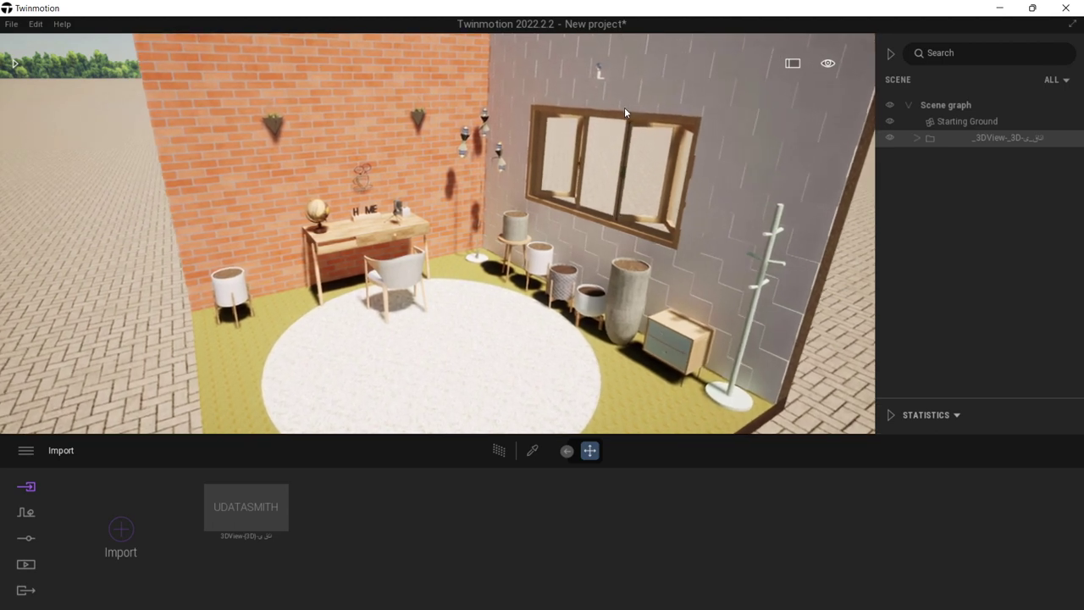
scroll(624, 108, "up", 3)
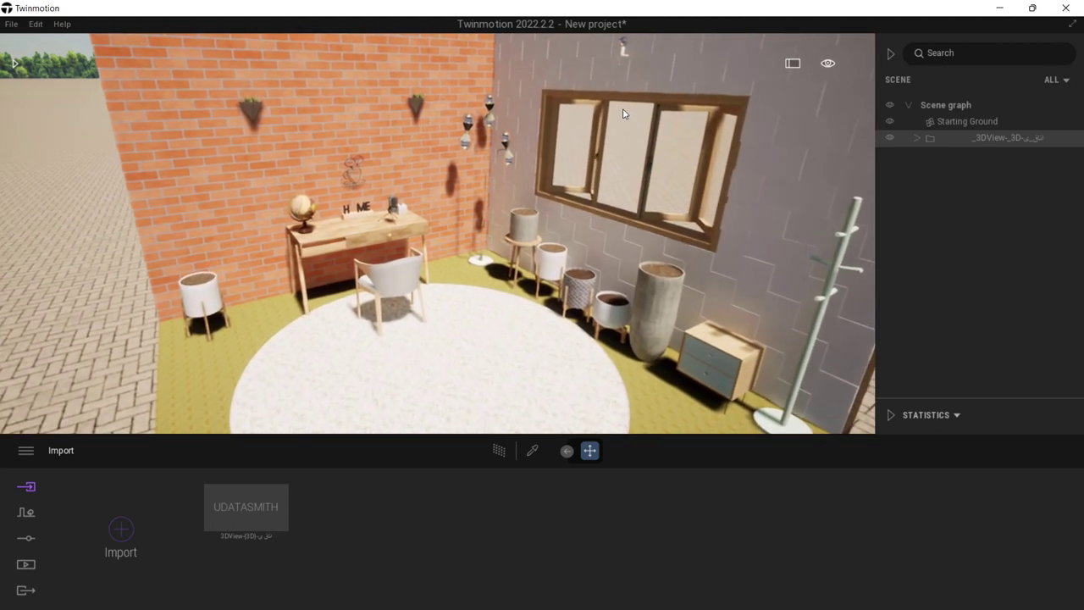
scroll(624, 113, "up", 2)
scroll(623, 114, "up", 3)
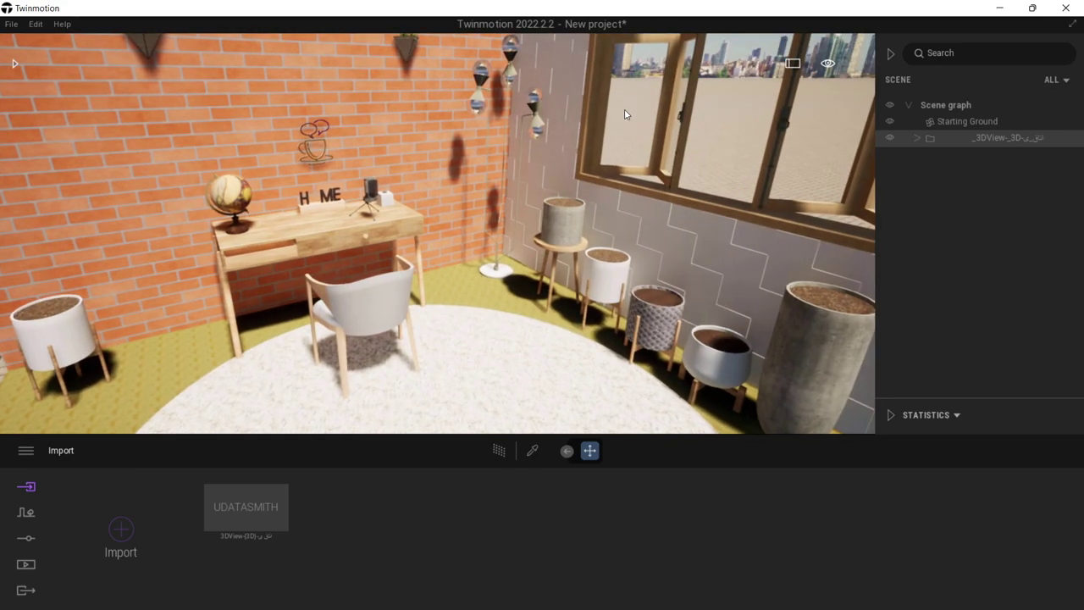
scroll(625, 108, "down", 3)
scroll(625, 108, "up", 4)
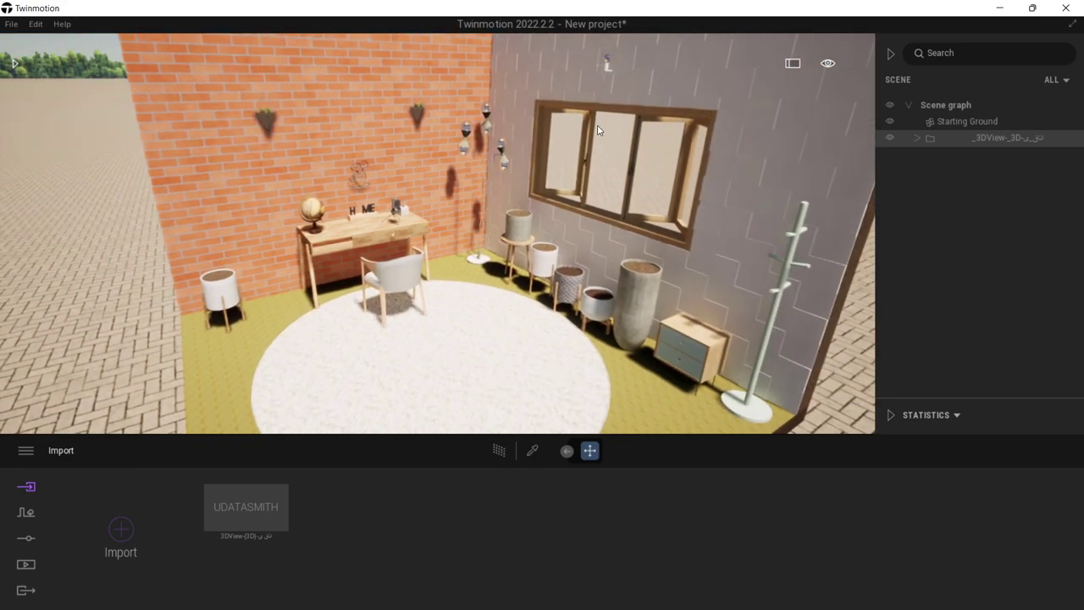
scroll(606, 132, "up", 1)
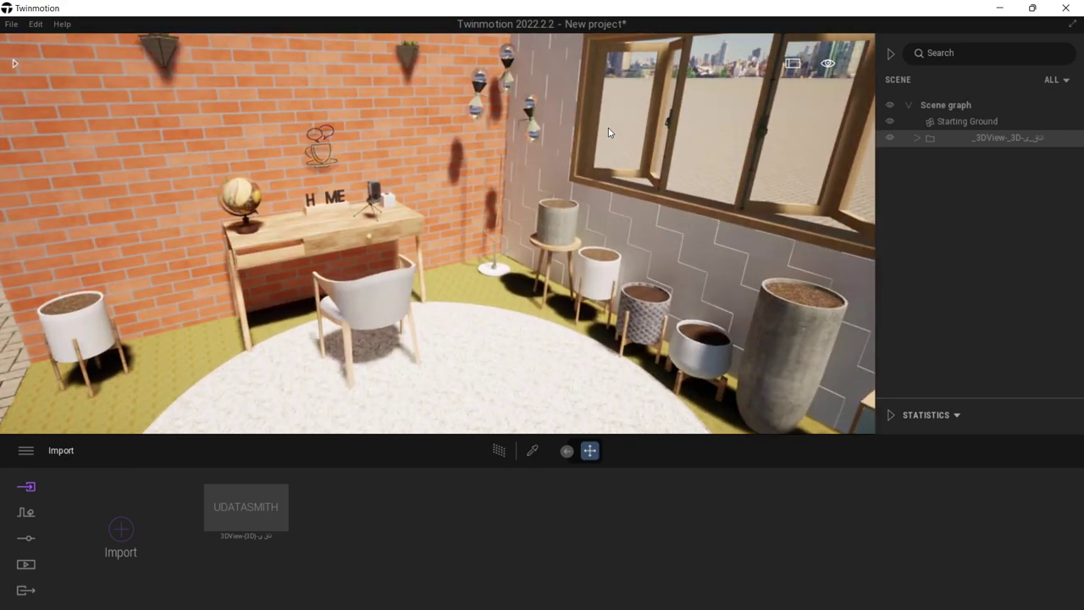
scroll(614, 127, "up", 5)
right_click_drag(614, 127, 15, 89)
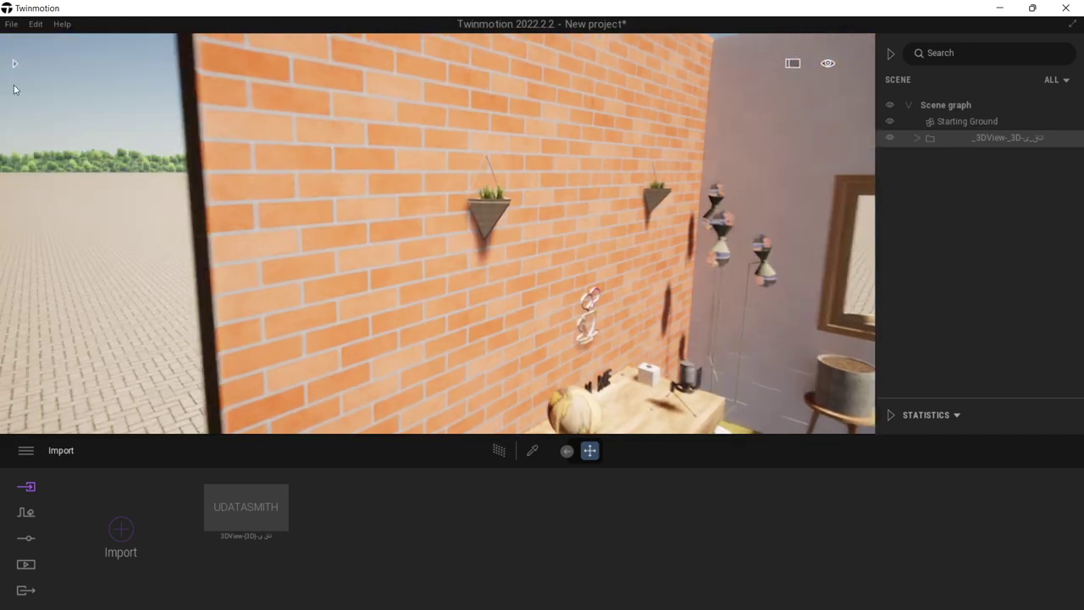
Step: Apply the Swept concrete 02 material from the Concrete materials library to the brick wall
left_click(15, 63)
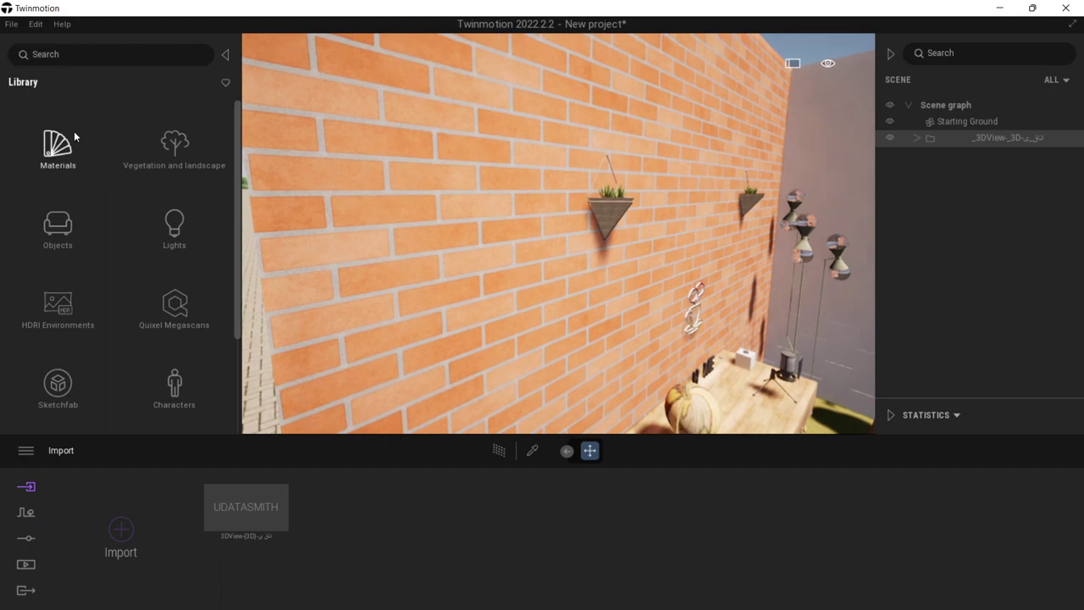
left_click(74, 136)
left_click(66, 235)
mouse_move(157, 167)
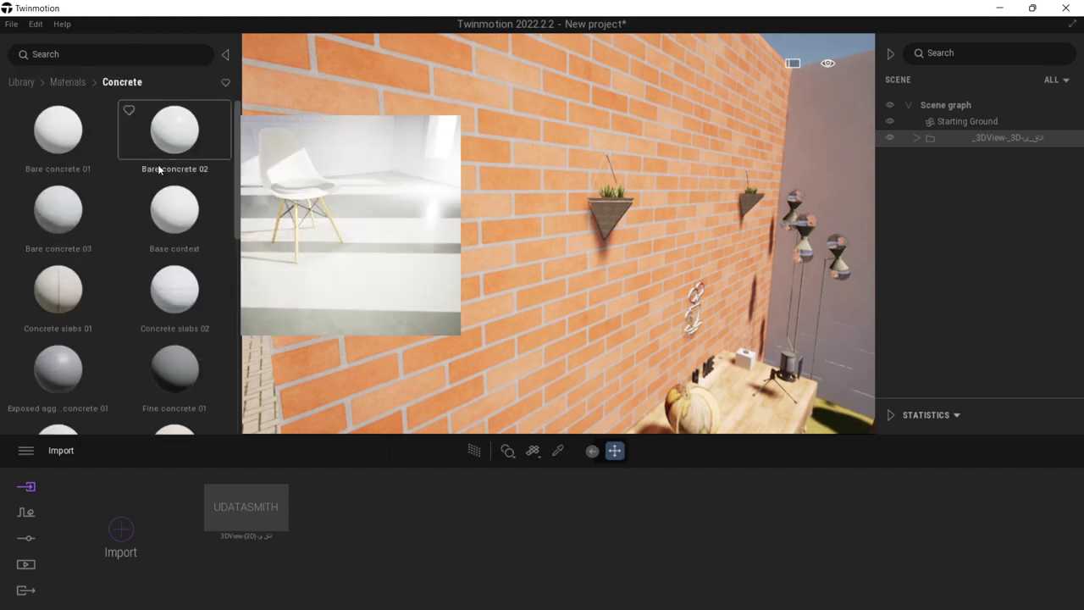
scroll(224, 284, "down", 4)
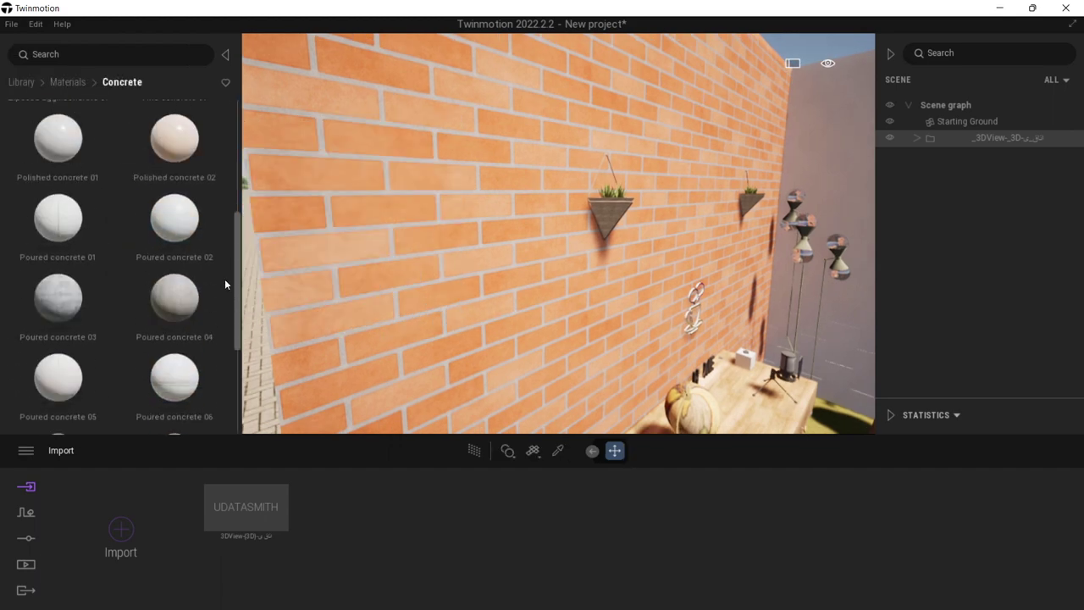
scroll(224, 284, "down", 3)
mouse_move(200, 381)
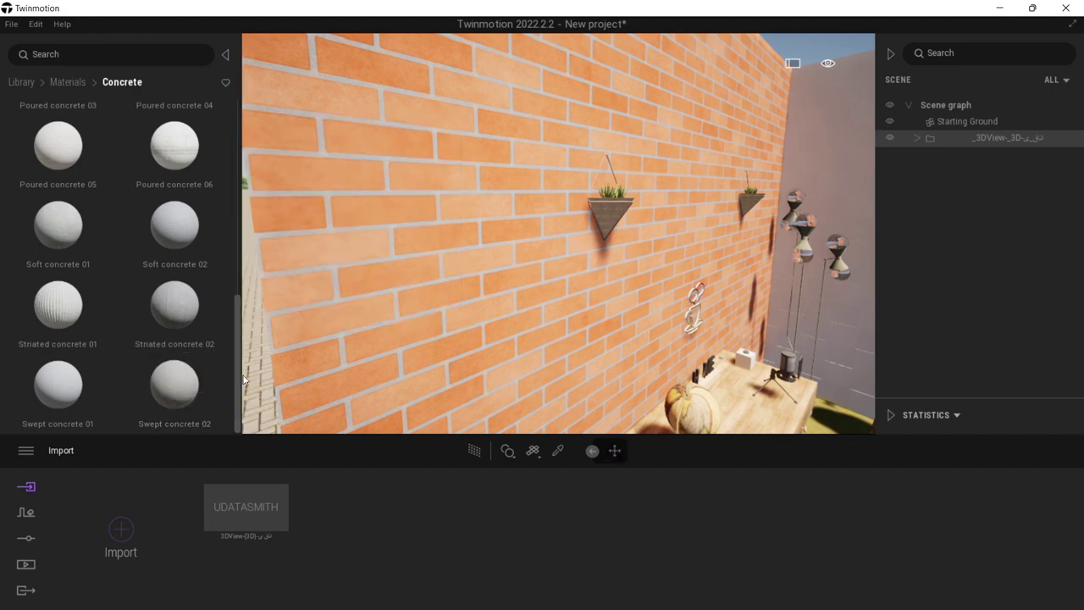
left_click_drag(243, 375, 476, 145)
Step: Tint the wall's Swept concrete 02 material light green, C0FFB4
left_click(435, 527)
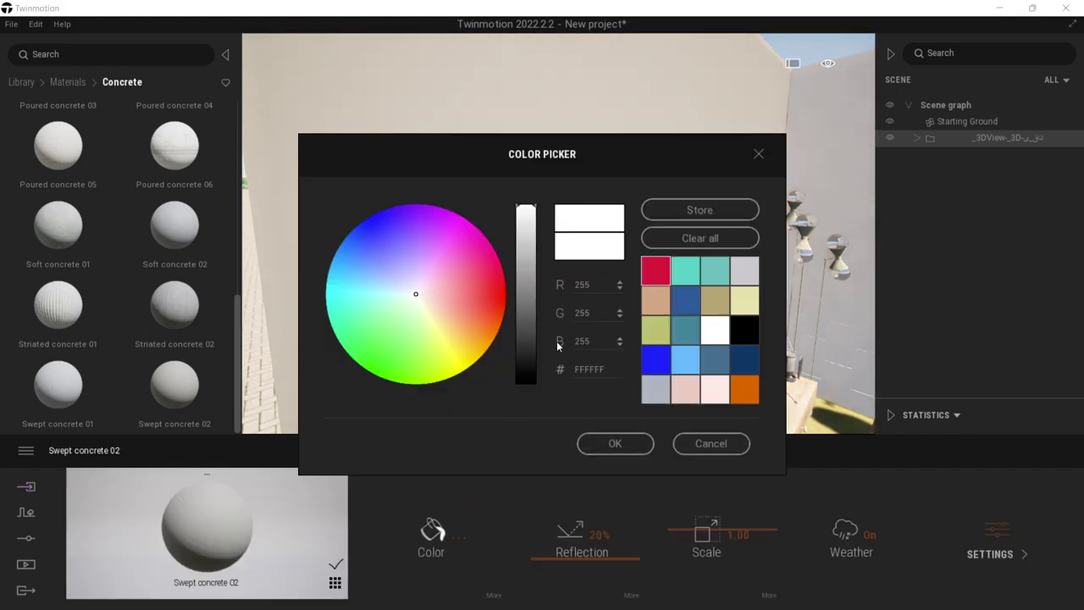
left_click_drag(602, 148, 727, 122)
left_click(528, 299)
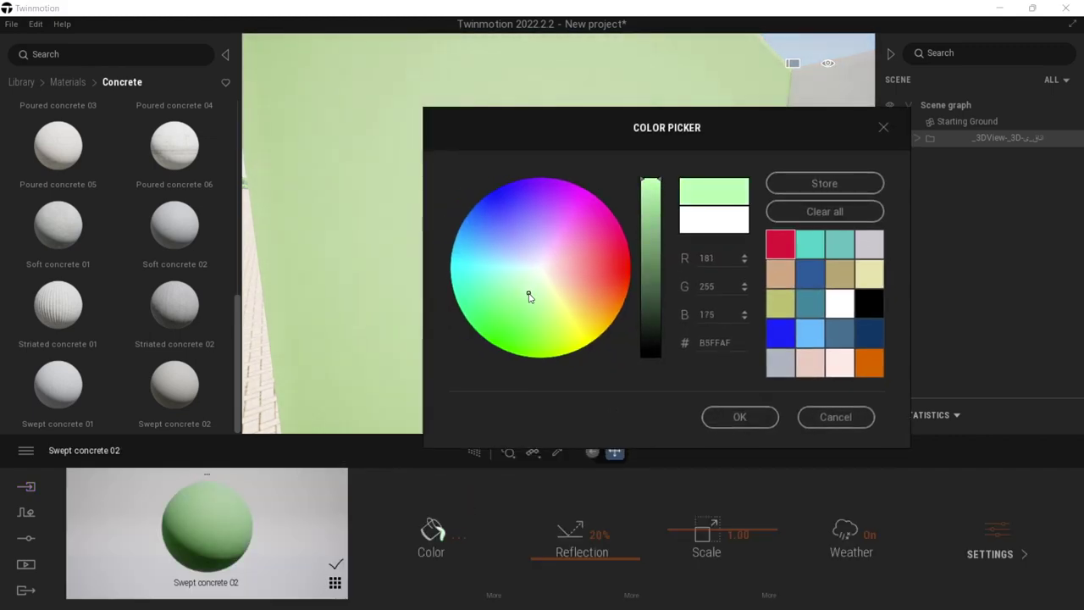
left_click(531, 293)
left_click_drag(590, 134, 203, 229)
left_click(386, 451)
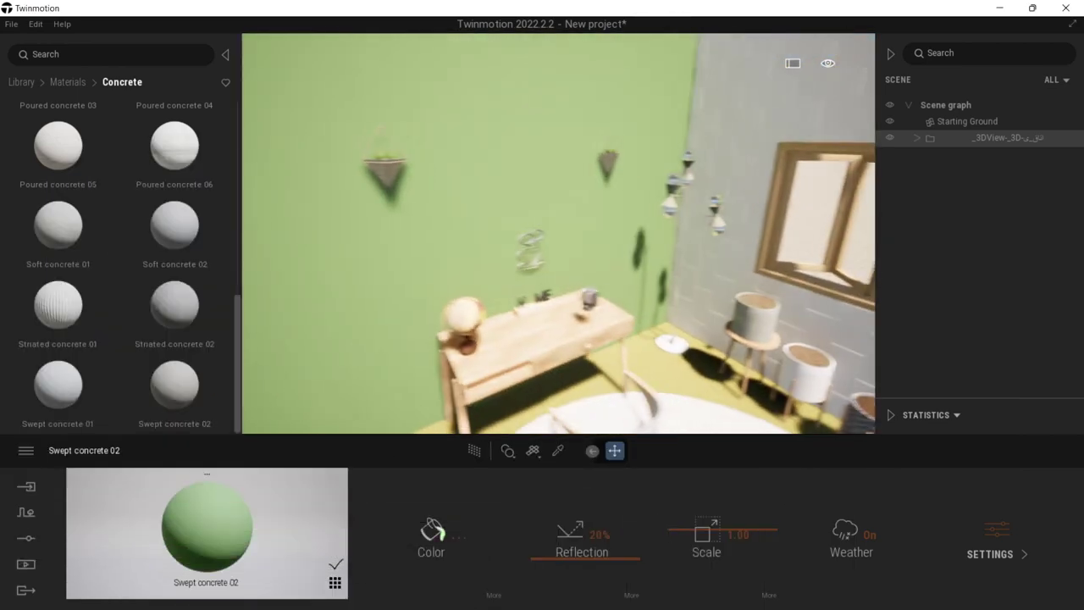
Step: Apply the Carpet velvet 03 material from the Fabric materials library to the round rug
mouse_move(525, 206)
right_mouse_down()
mouse_move(551, 262)
mouse_move(526, 206)
mouse_move(462, 217)
mouse_move(528, 212)
mouse_move(519, 203)
right_mouse_up()
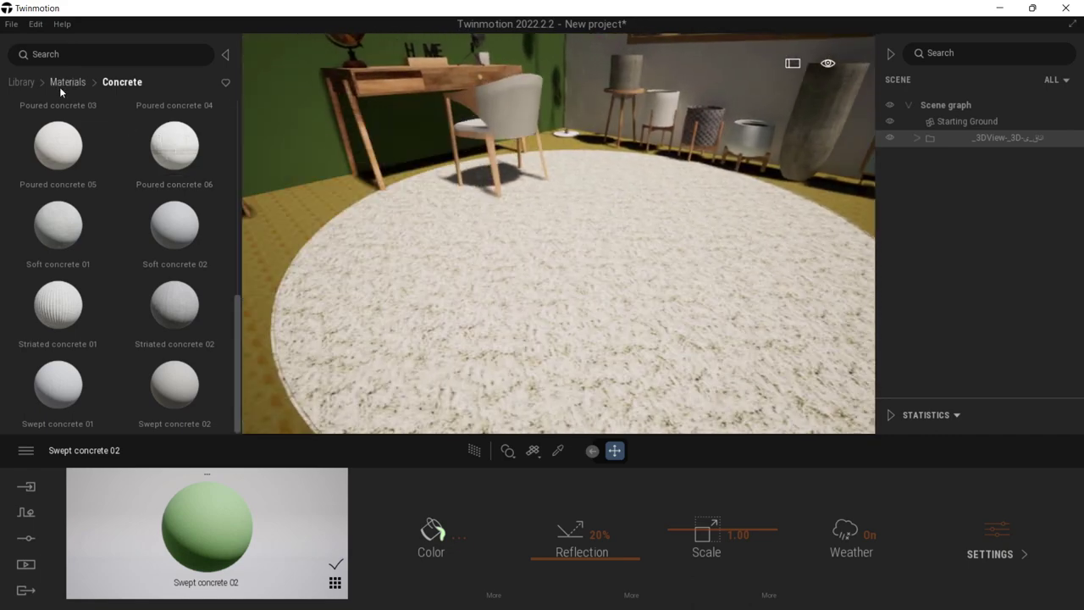
left_click(63, 86)
scroll(95, 163, "down", 5)
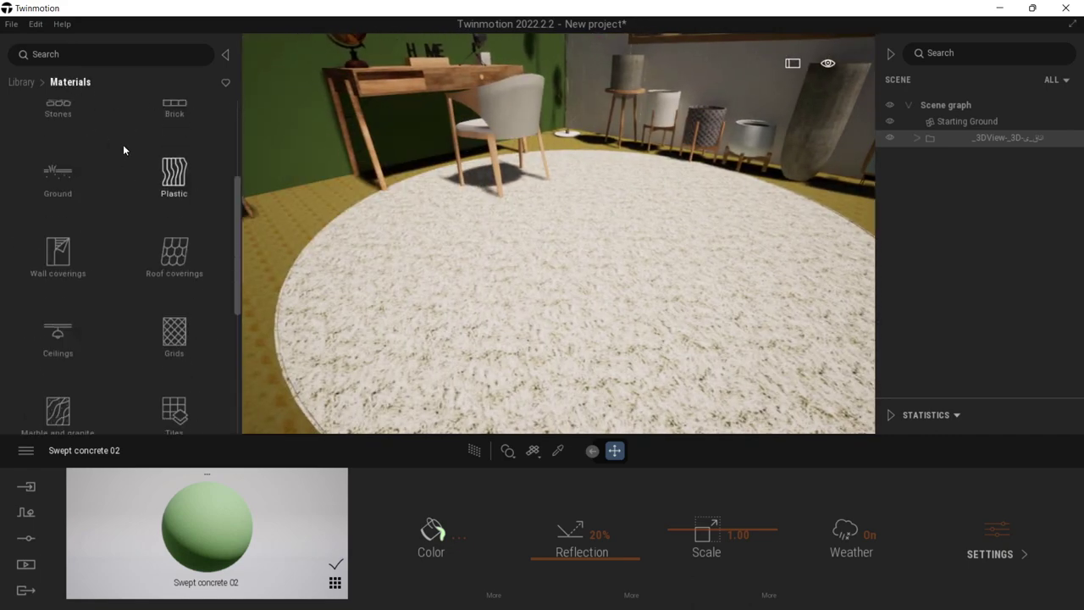
left_click(67, 315)
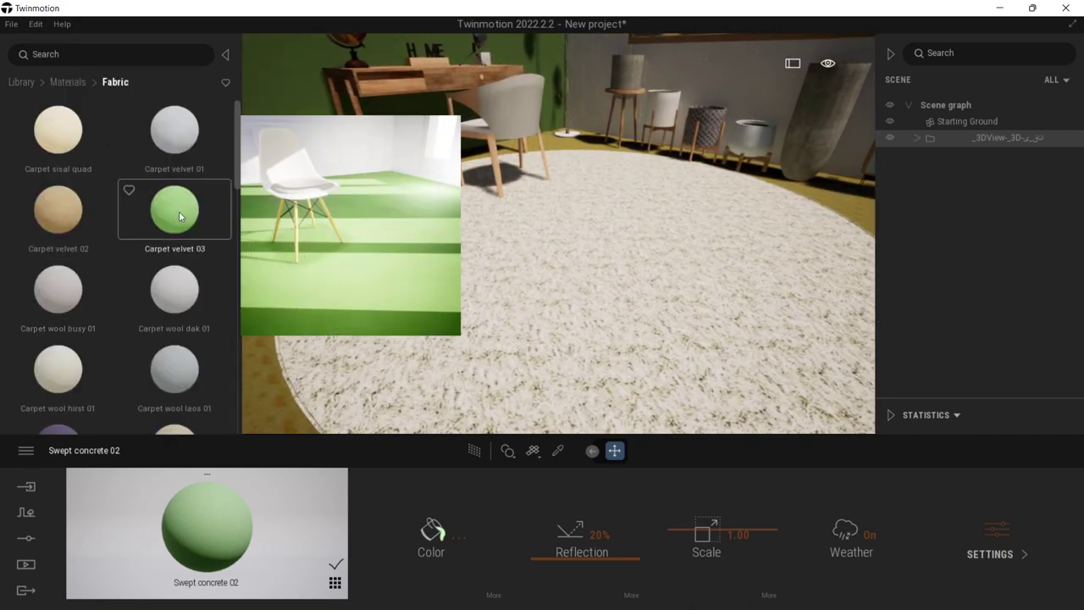
left_click_drag(179, 211, 635, 292)
key("s")
right_click_drag(637, 296, 605, 271)
key("w")
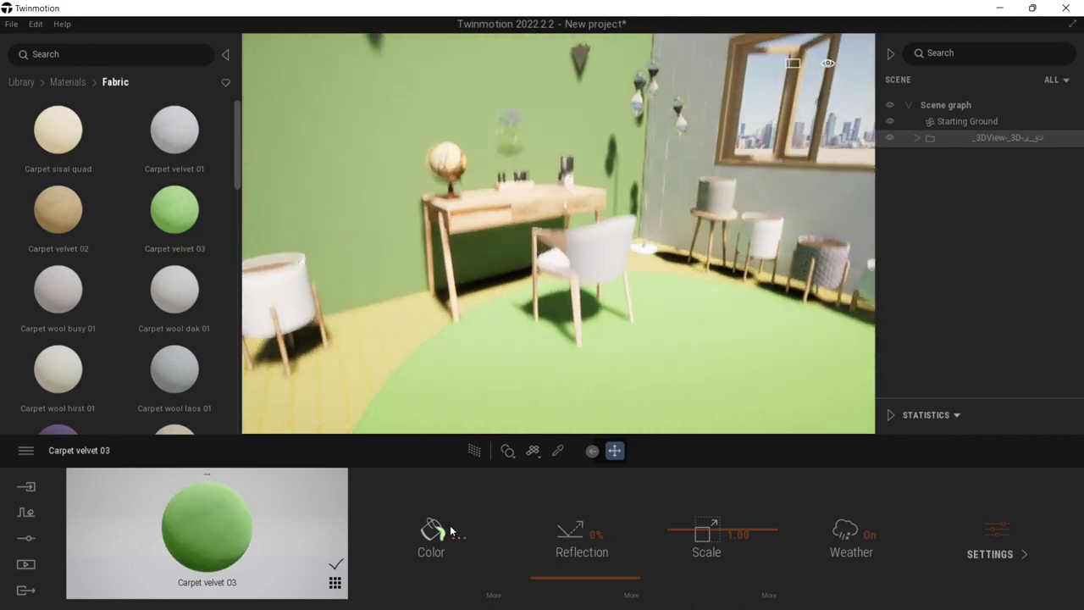
left_click(431, 532)
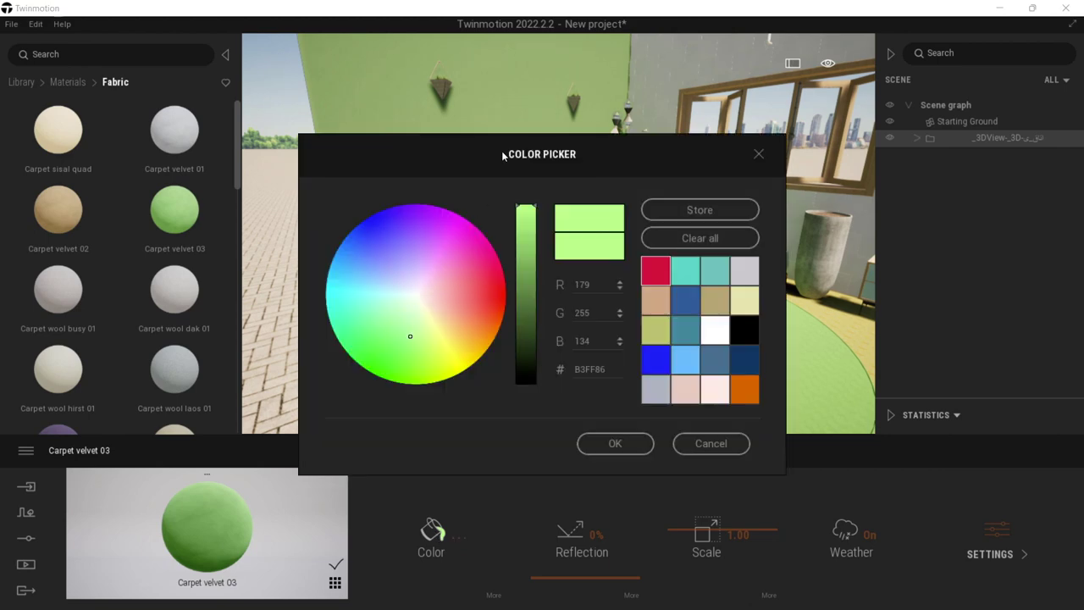
mouse_move(641, 339)
left_mouse_down()
mouse_move(644, 330)
mouse_move(604, 364)
mouse_move(649, 329)
left_mouse_up()
left_click(955, 447)
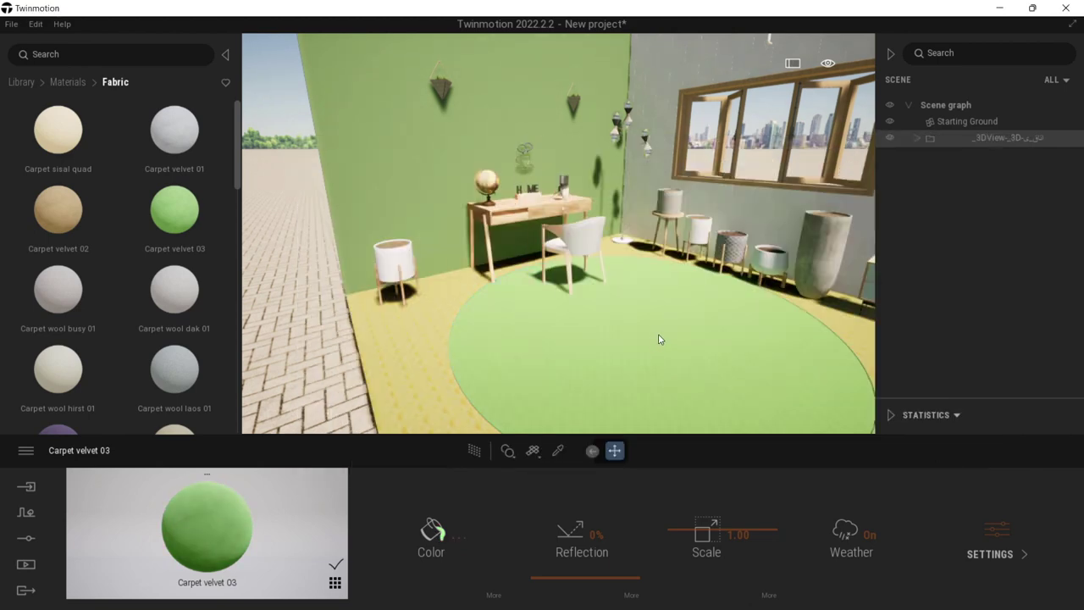
Step: Sample the green wall's material and copy its hex colour code, leaving the wall colour unaltered
left_click(556, 450)
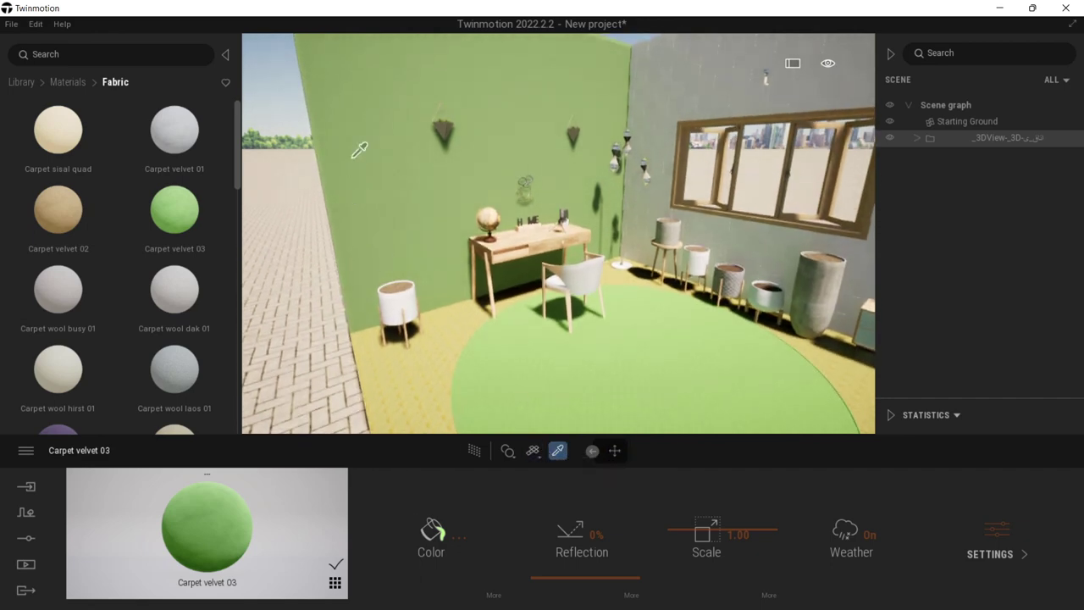
left_click(392, 84)
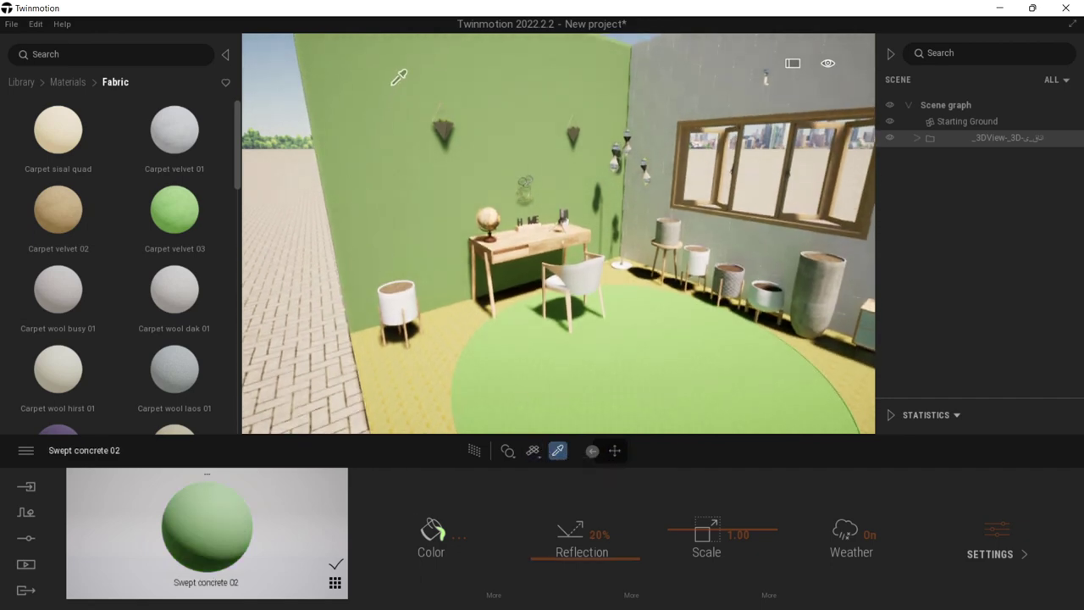
left_click(431, 530)
left_click_drag(620, 369, 535, 372)
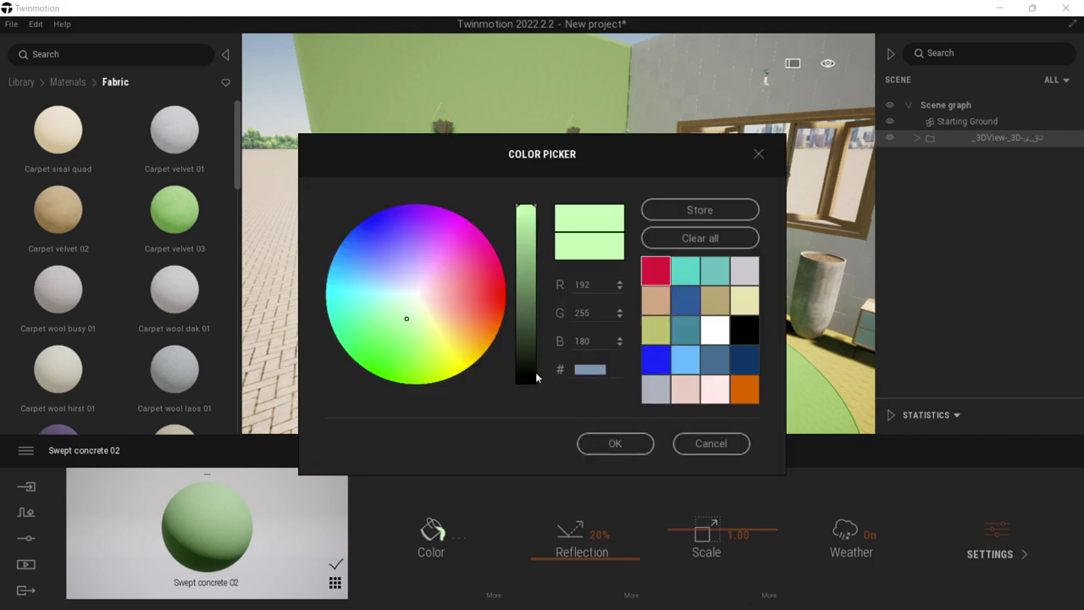
left_click(710, 443)
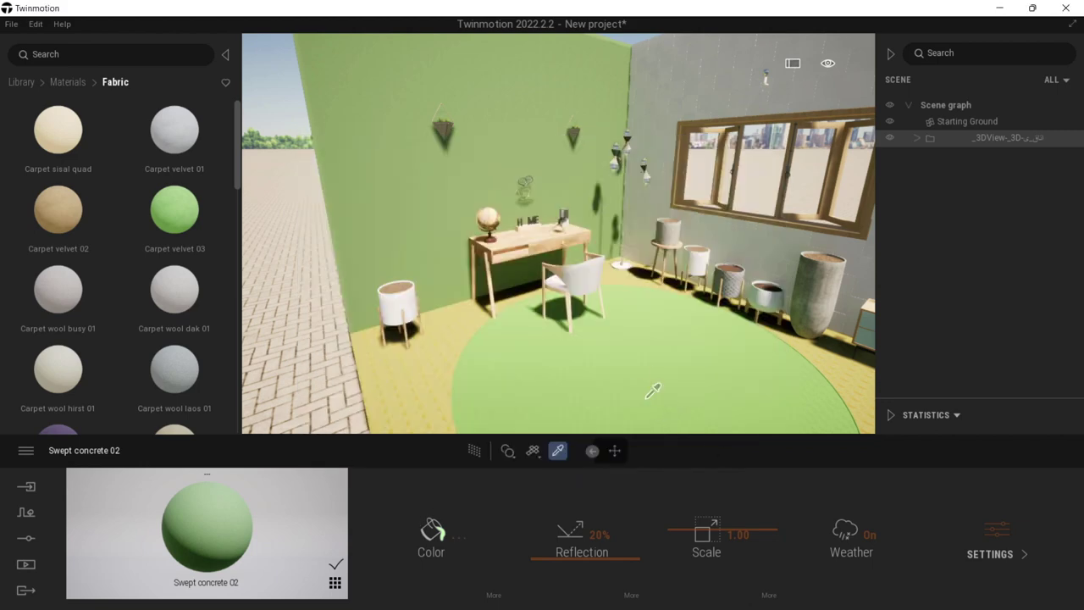
Step: Sample the round rug's material, set its colour to C0FFB4 and store that colour as a swatch
left_click(636, 355)
left_click(433, 531)
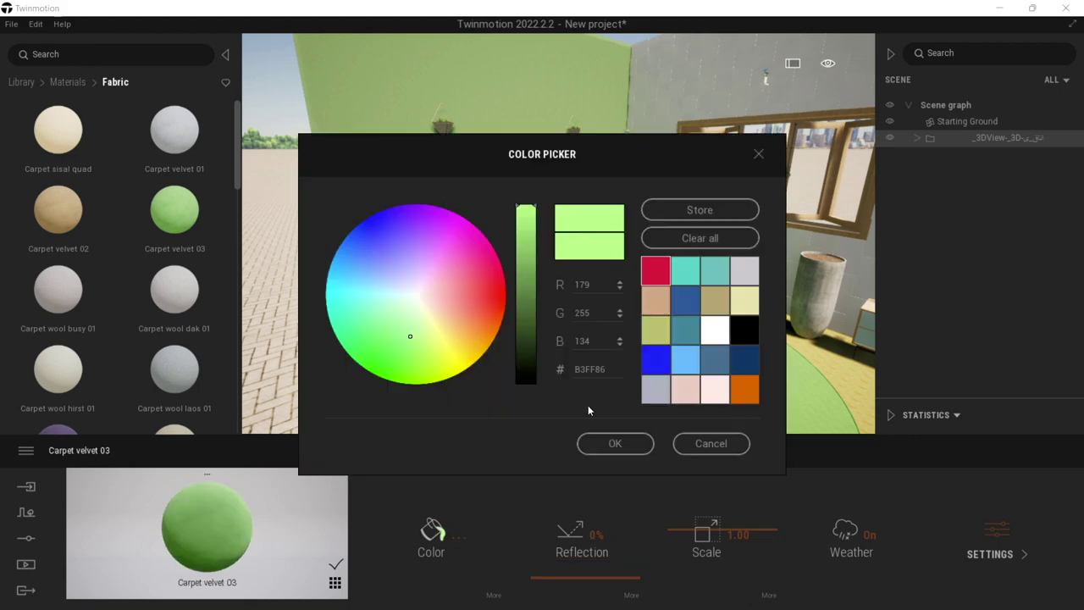
left_click(407, 319)
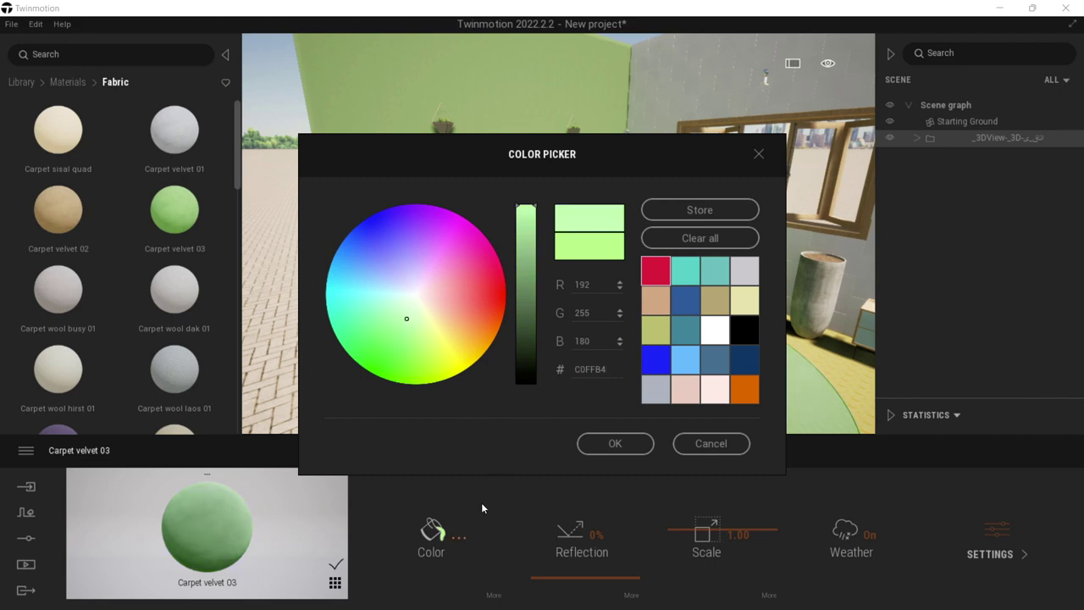
left_click(686, 213)
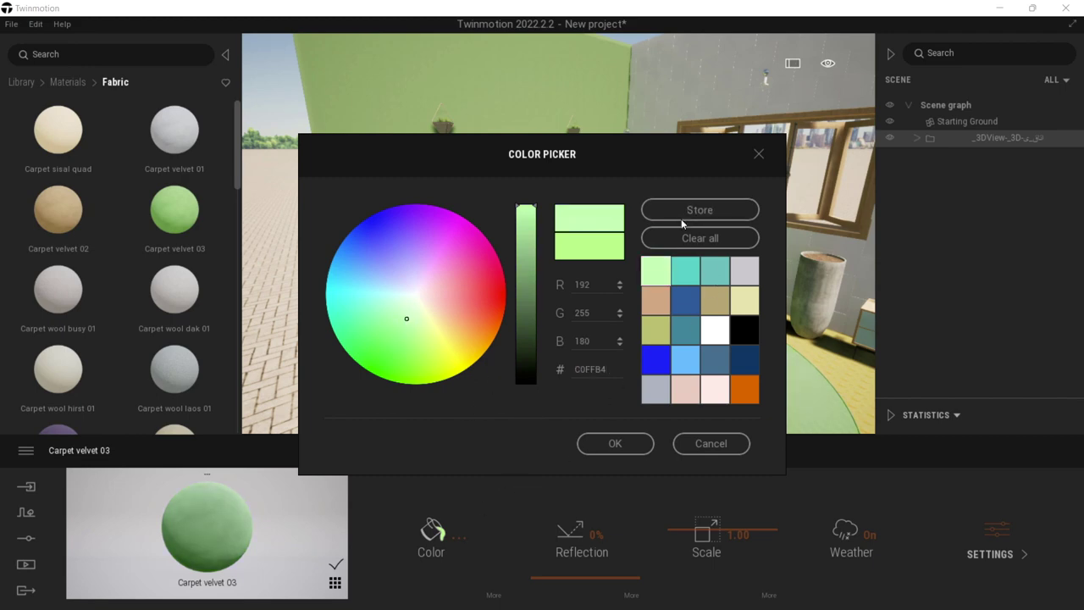
left_click(616, 443)
key("Escape")
Step: Preview the whole room with path tracing switched on and off, and examine the desk, rug and window wall up close
scroll(473, 243, "down", 8)
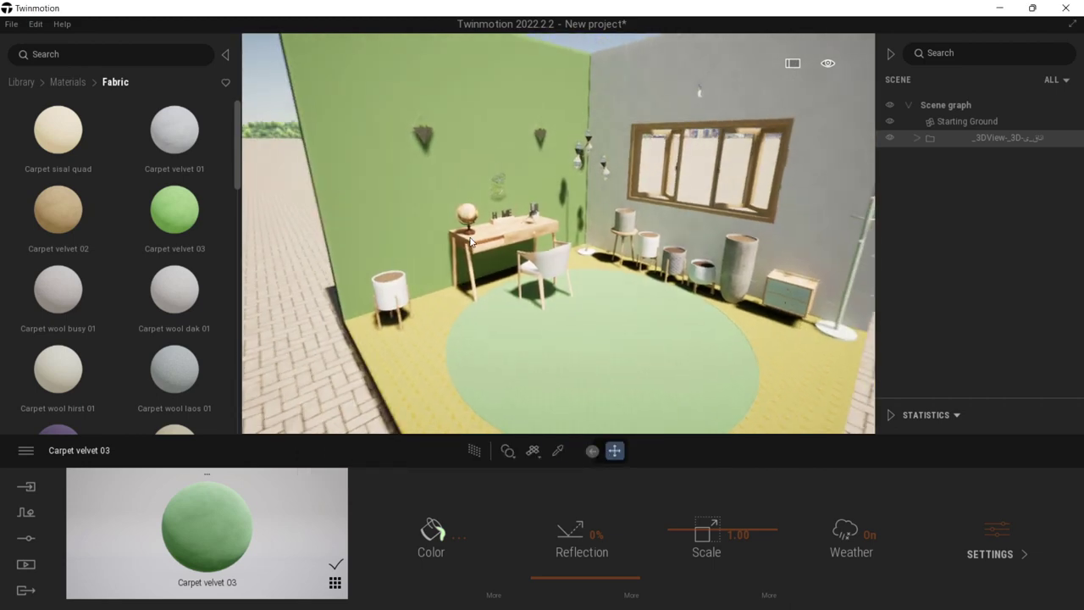
key("r")
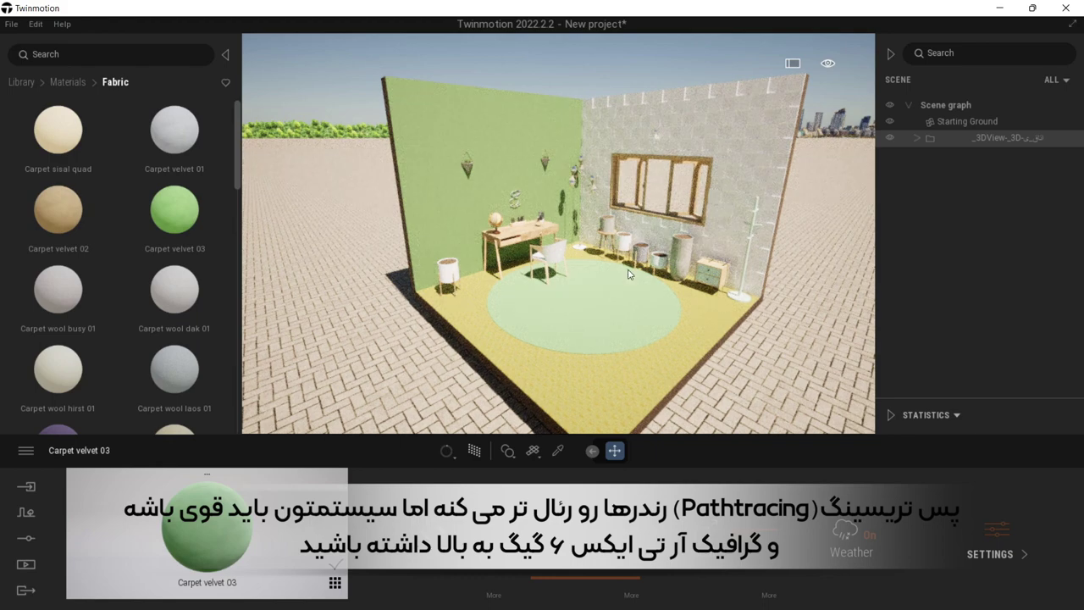
key("r")
scroll(641, 274, "up", 2)
scroll(641, 274, "up", 8)
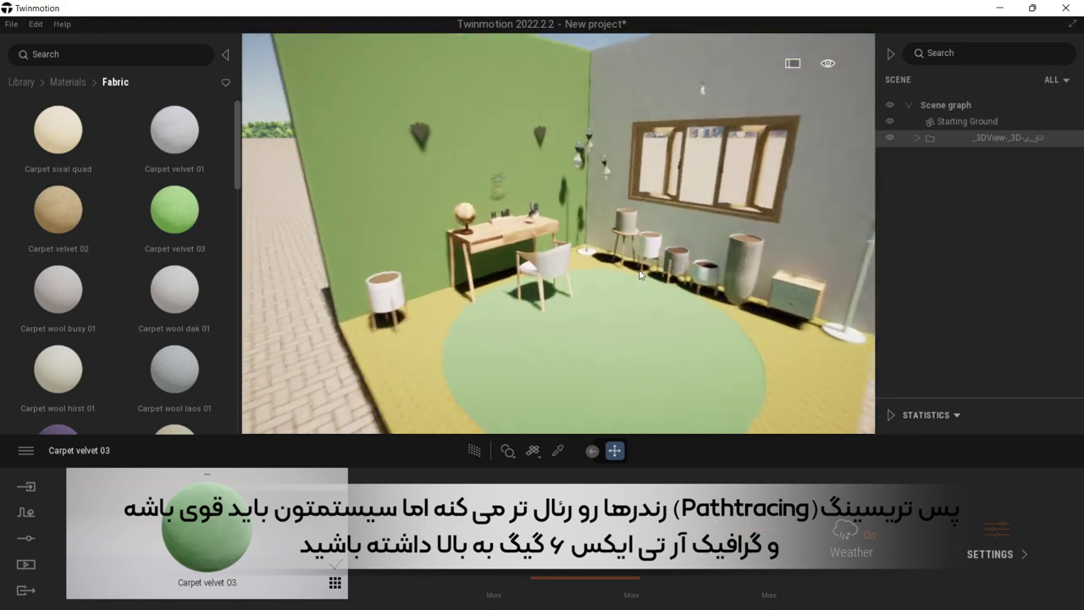
right_click_drag(641, 274, 637, 254)
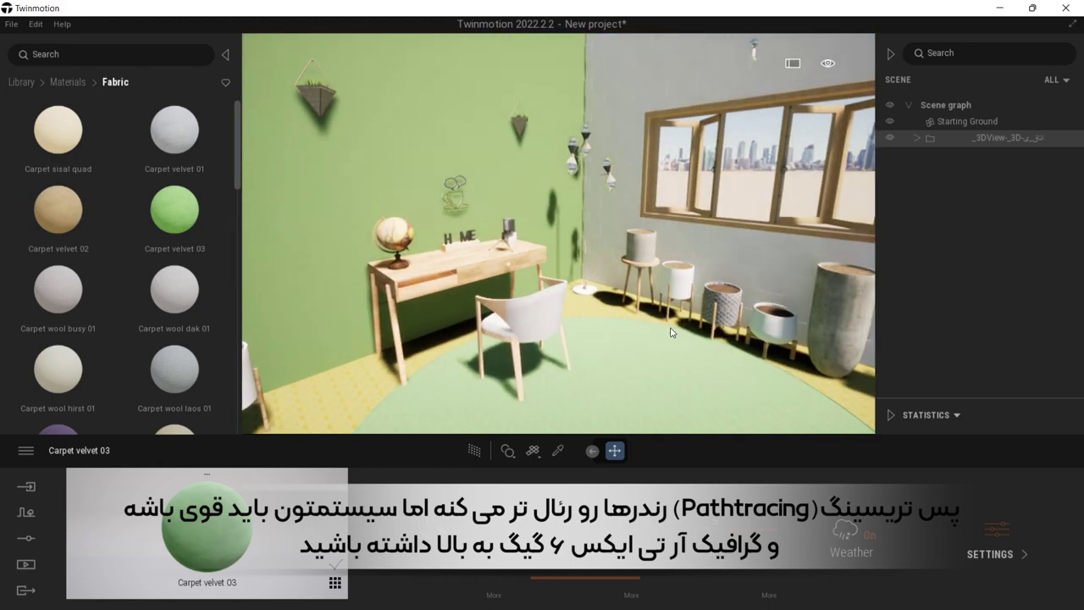
middle_click_drag(709, 393, 706, 326, "shift")
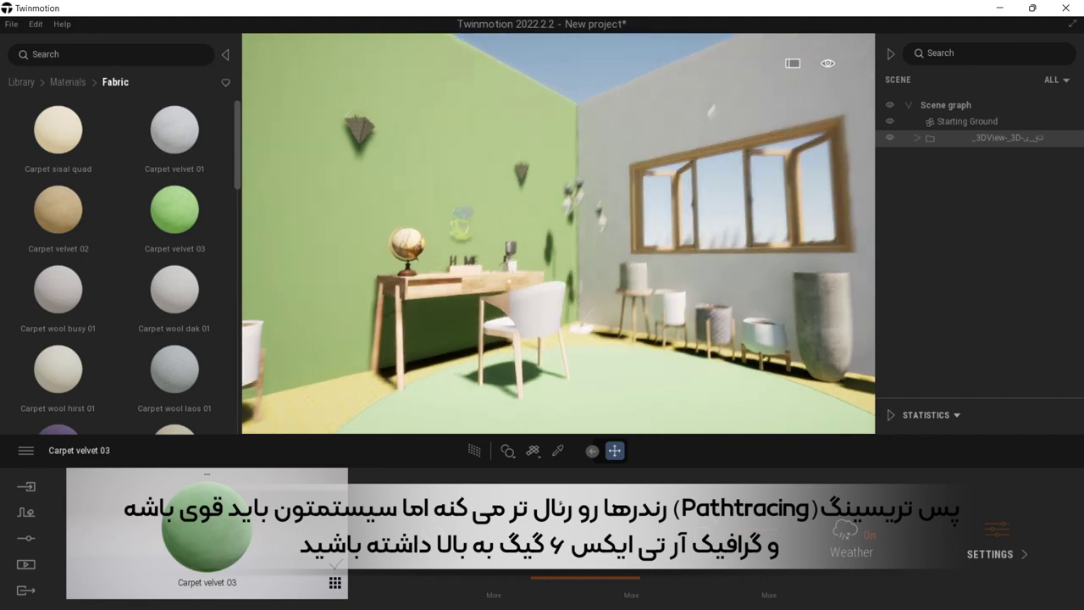
scroll(699, 385, "down", 6)
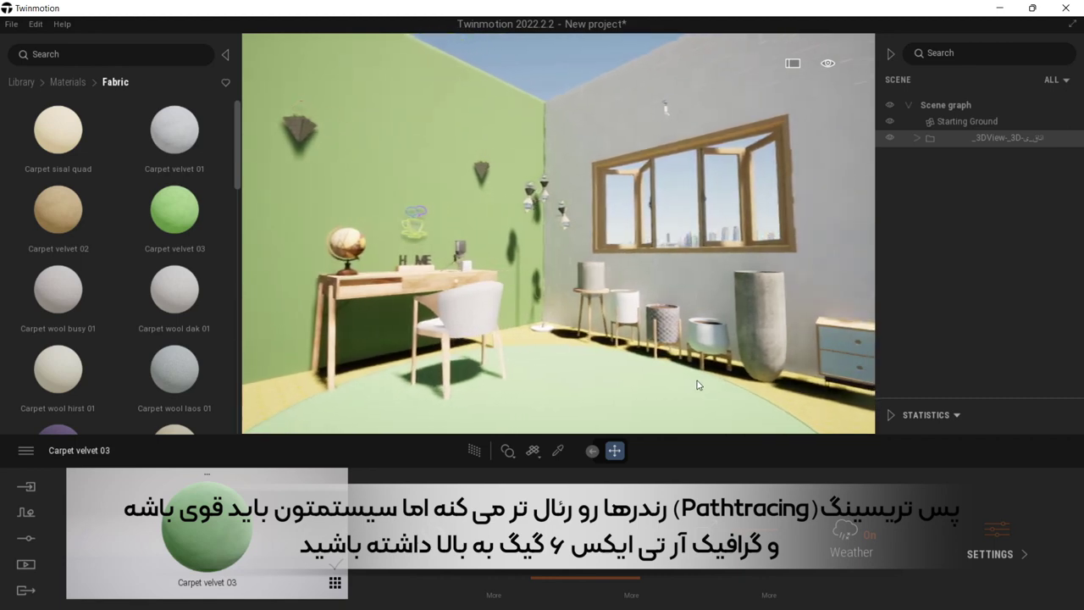
middle_click_drag(700, 385, 722, 413, "shift")
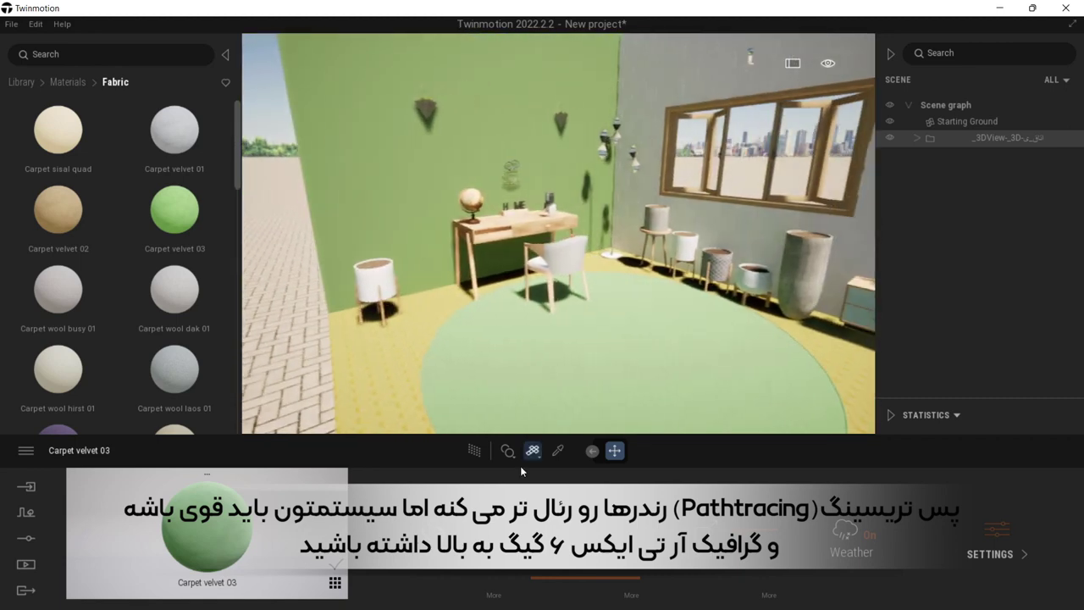
Step: Sample the rug's Carpet velvet 03 material and change its colour to the yellower green C9FF93
left_click(558, 453)
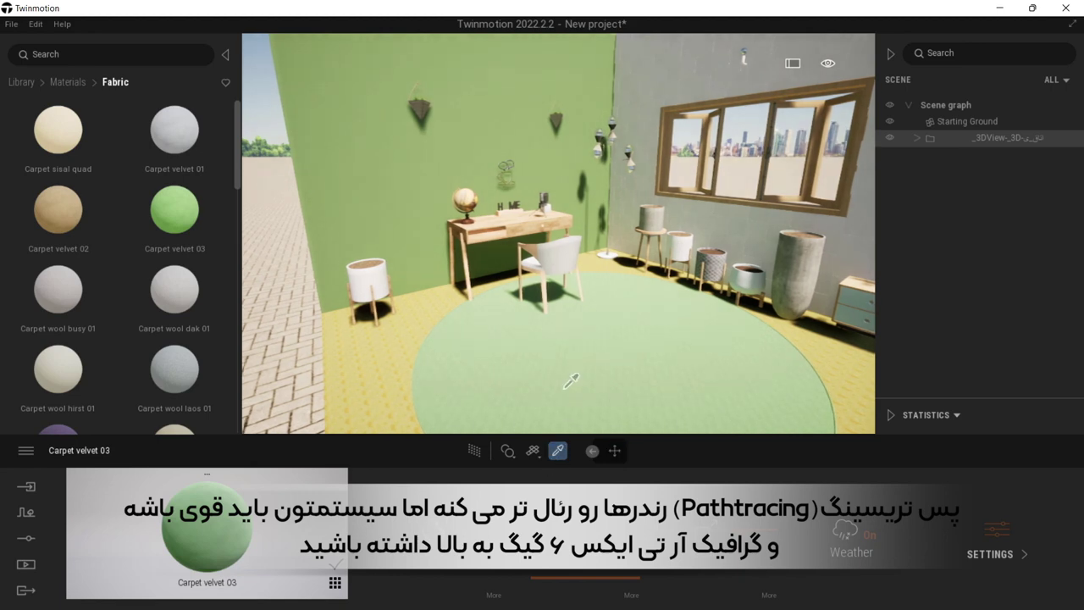
left_click(477, 429)
left_click_drag(545, 157, 774, 183)
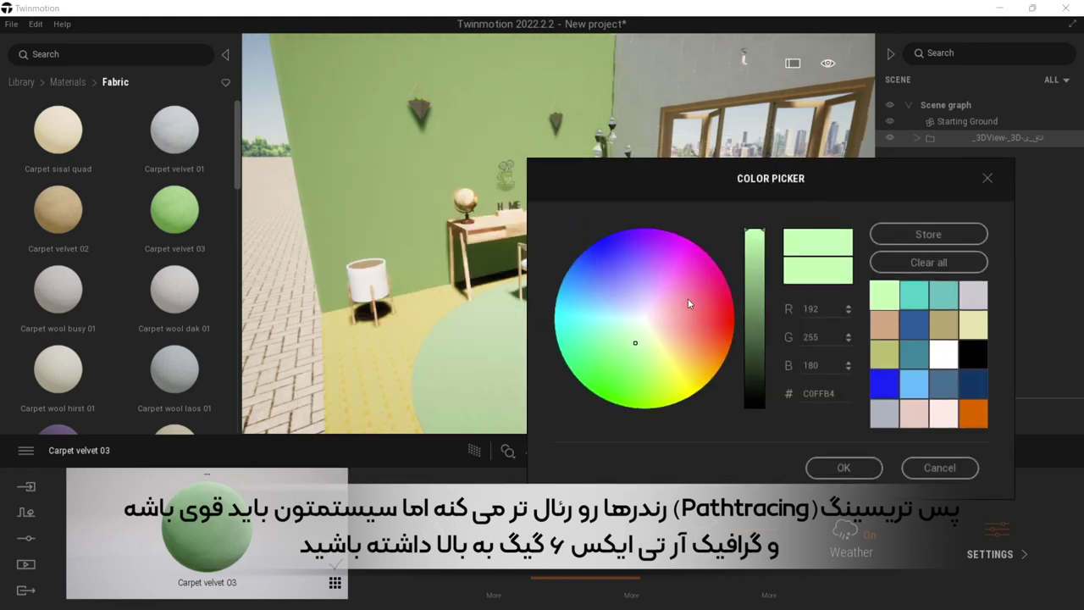
left_click(640, 357)
left_click(641, 358)
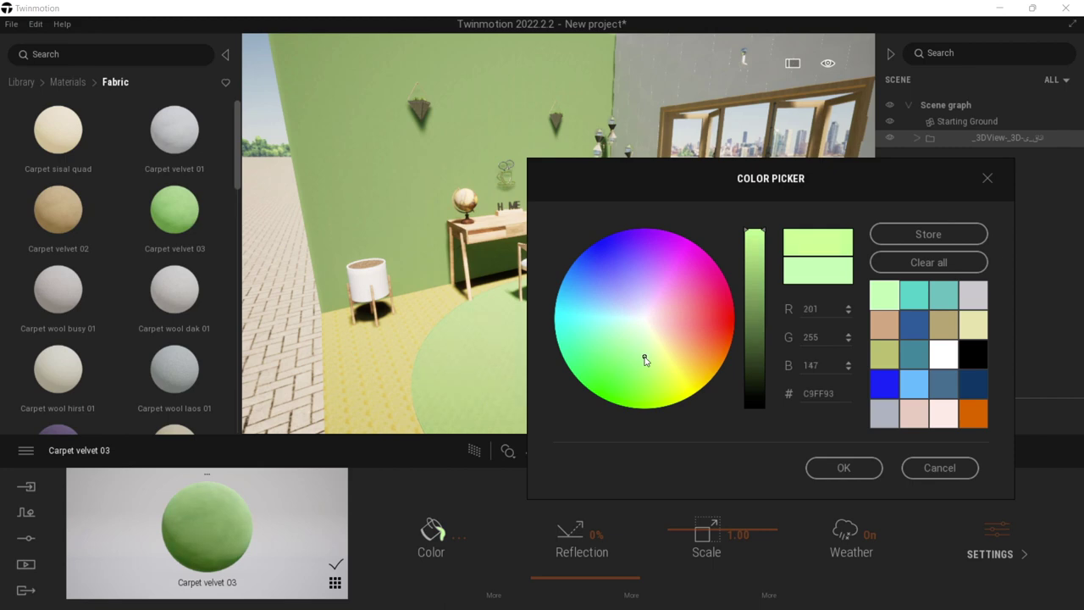
left_click(870, 477)
Step: Apply the 3D wall 03 material from the Plastic materials library to the grey tiled wall and set its scale to 5.93
middle_click_drag(699, 361, 559, 424)
scroll(552, 289, "up", 4)
scroll(552, 288, "up", 3)
right_click_drag(552, 289, 500, 275)
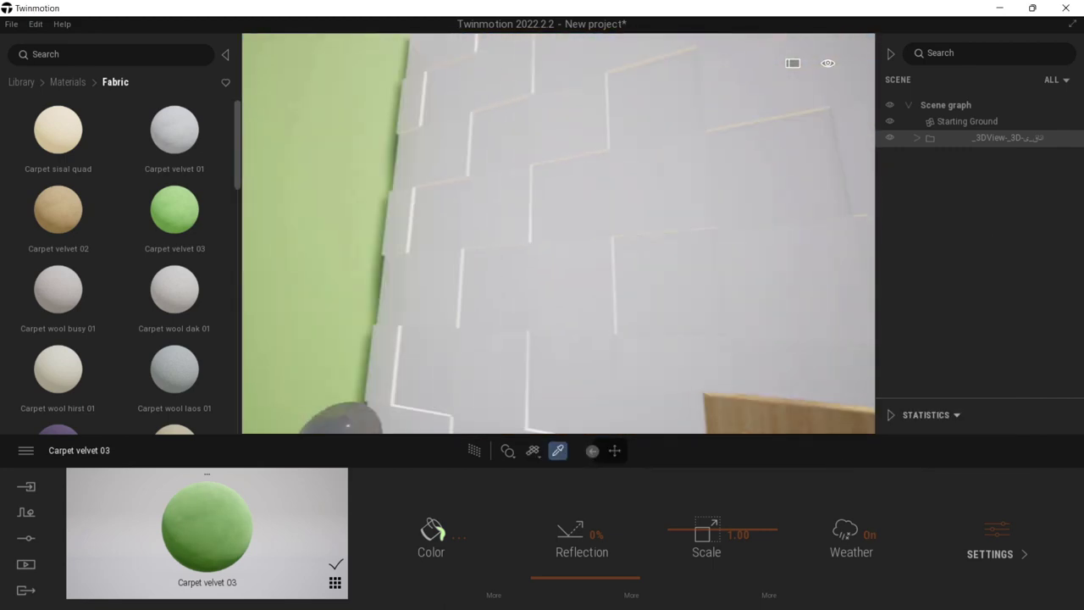
scroll(480, 281, "up", 2)
left_click(77, 82)
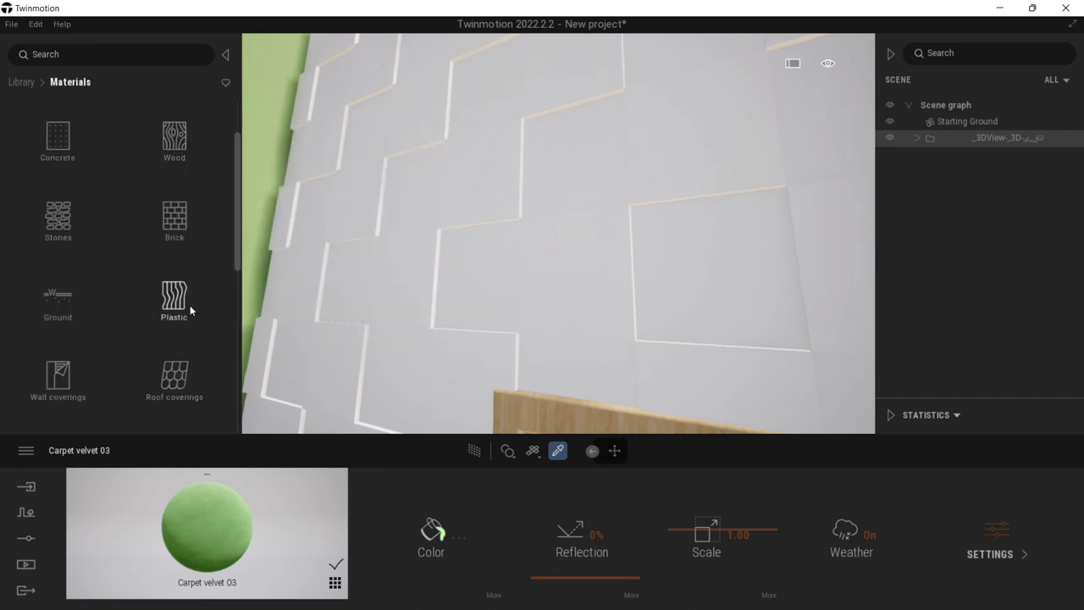
left_click(190, 305)
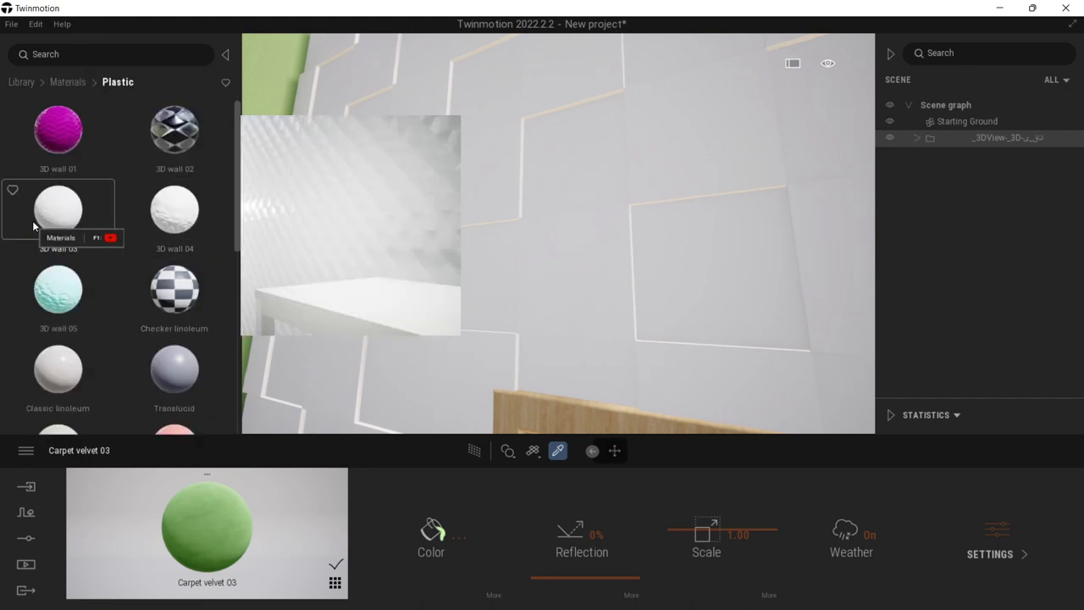
left_click_drag(33, 221, 592, 205)
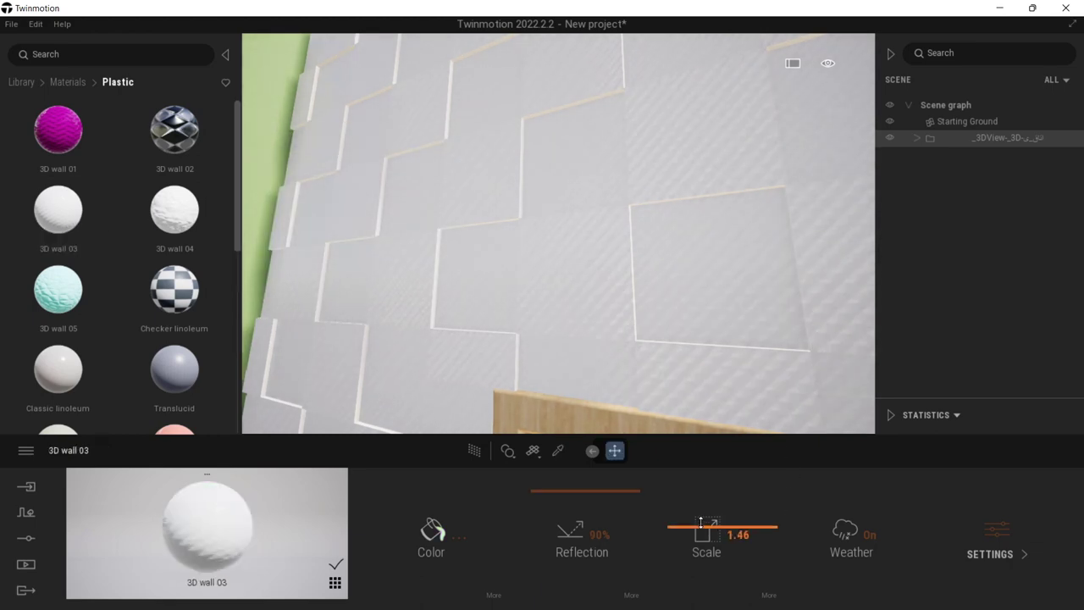
Step: Open the Tiles material library and browse to the concrete tiles for the yellow floor beside the rug
key("s")
right_click_drag(627, 339, 369, 205)
key("w")
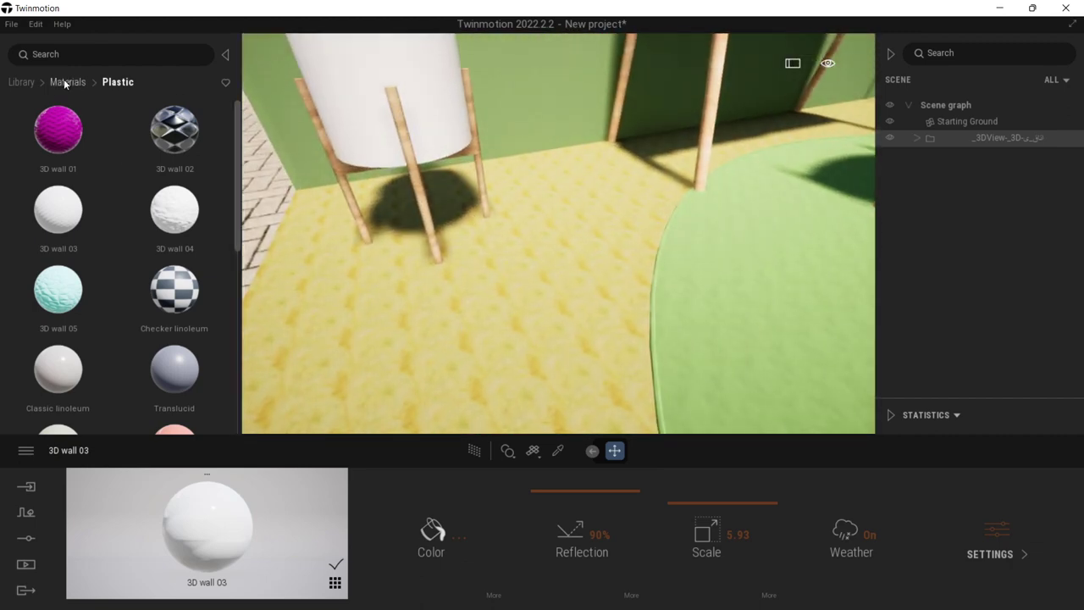
left_click(66, 82)
scroll(132, 186, "down", 5)
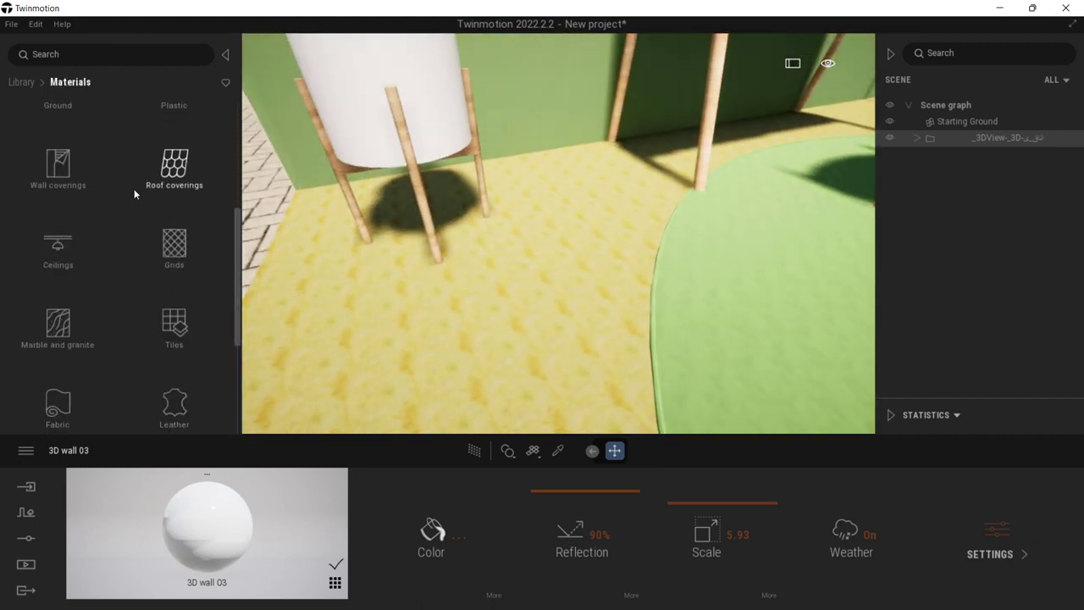
scroll(136, 190, "up", 4)
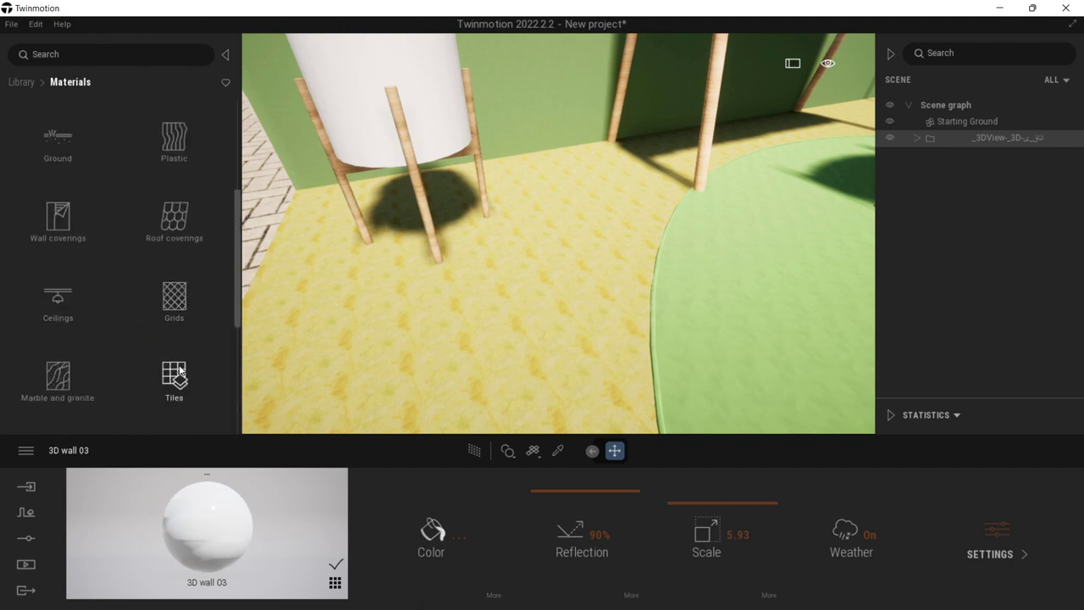
left_click(176, 374)
scroll(201, 191, "down", 2)
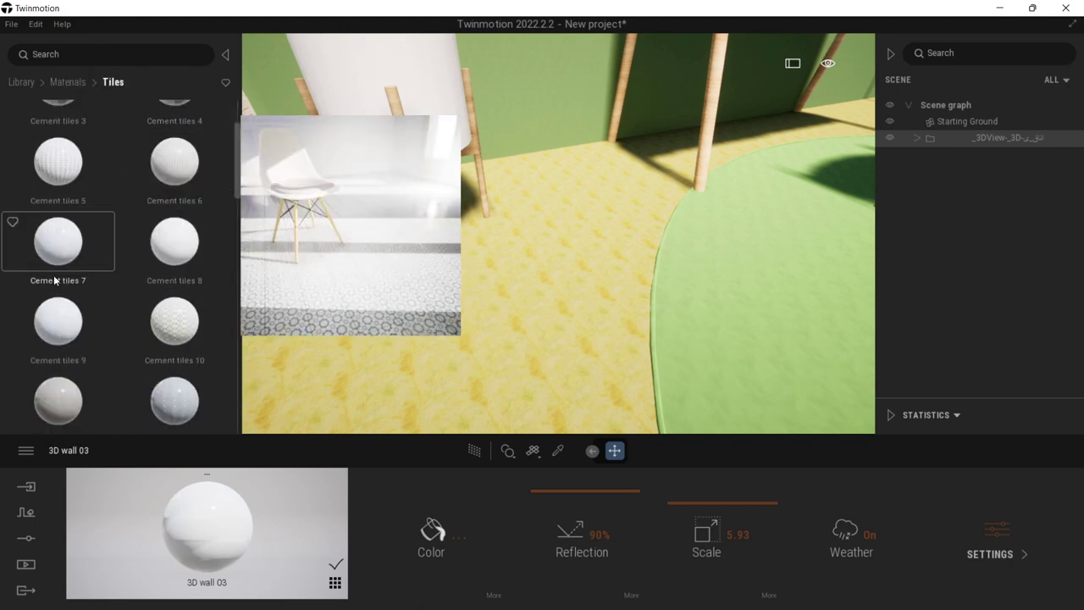
scroll(56, 286, "down", 6)
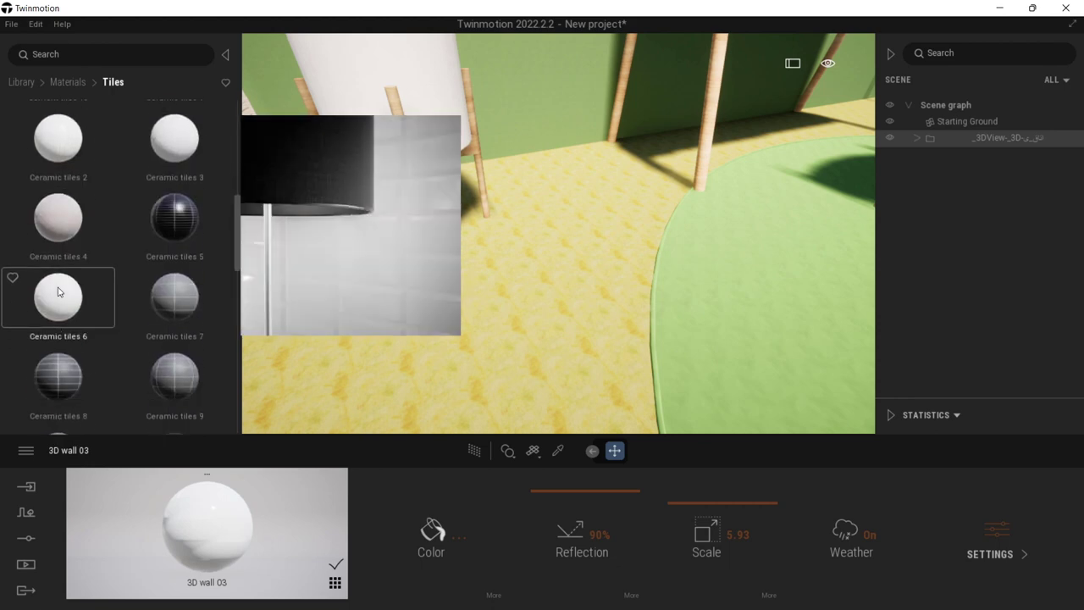
scroll(58, 291, "down", 8)
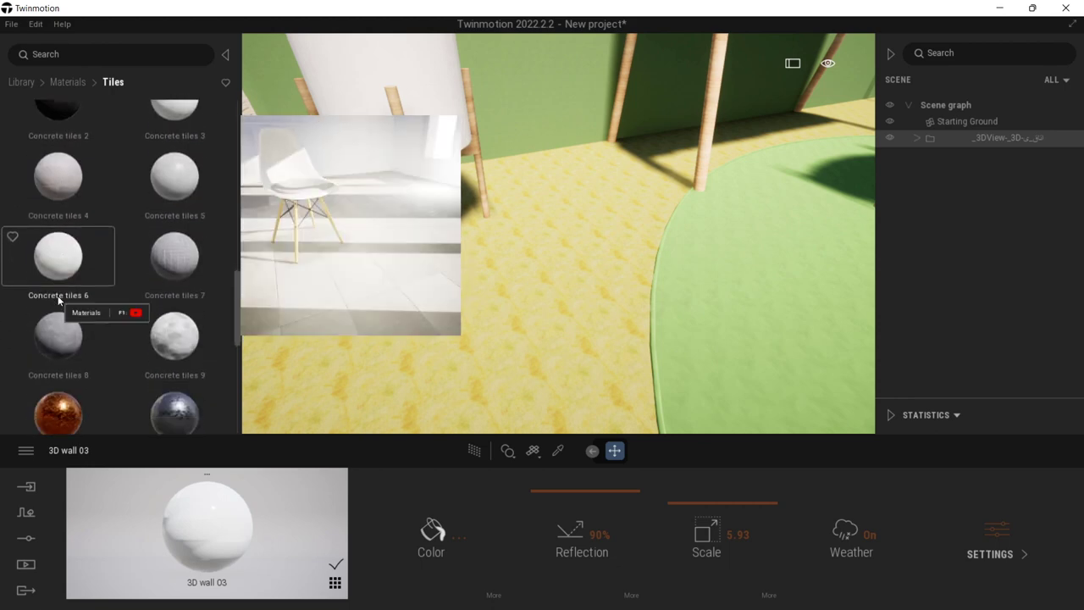
Step: Try the Concrete tiles 6 material on the floor with a scale of 5.14
left_click_drag(60, 268, 479, 341)
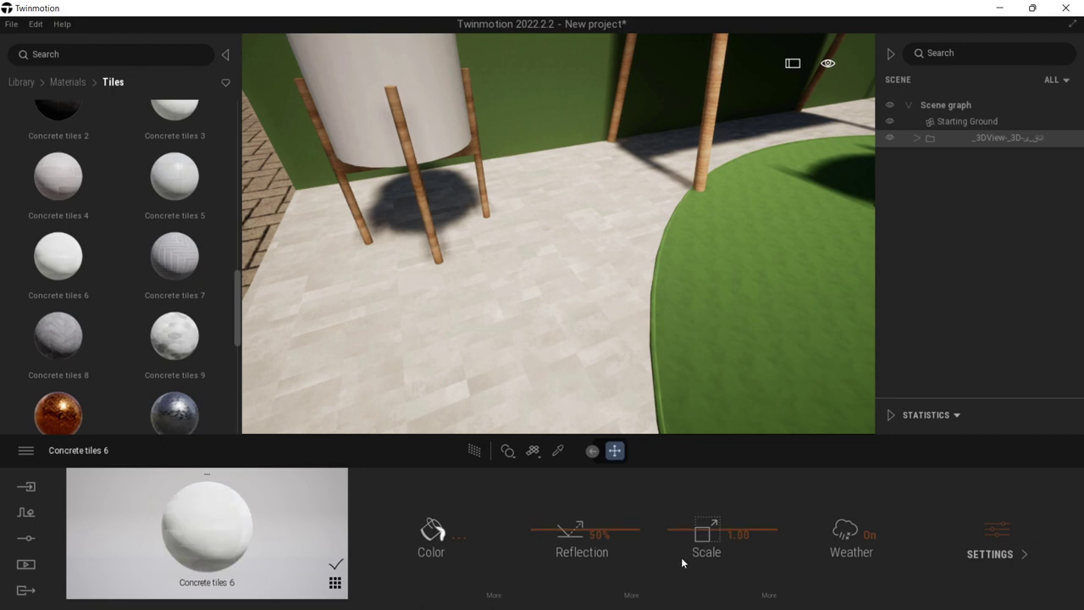
scroll(576, 292, "down", 4)
right_click_drag(576, 292, 686, 296)
Step: Apply the Concrete tiles 5 material to the floor and set its scale to 4.22
mouse_move(144, 182)
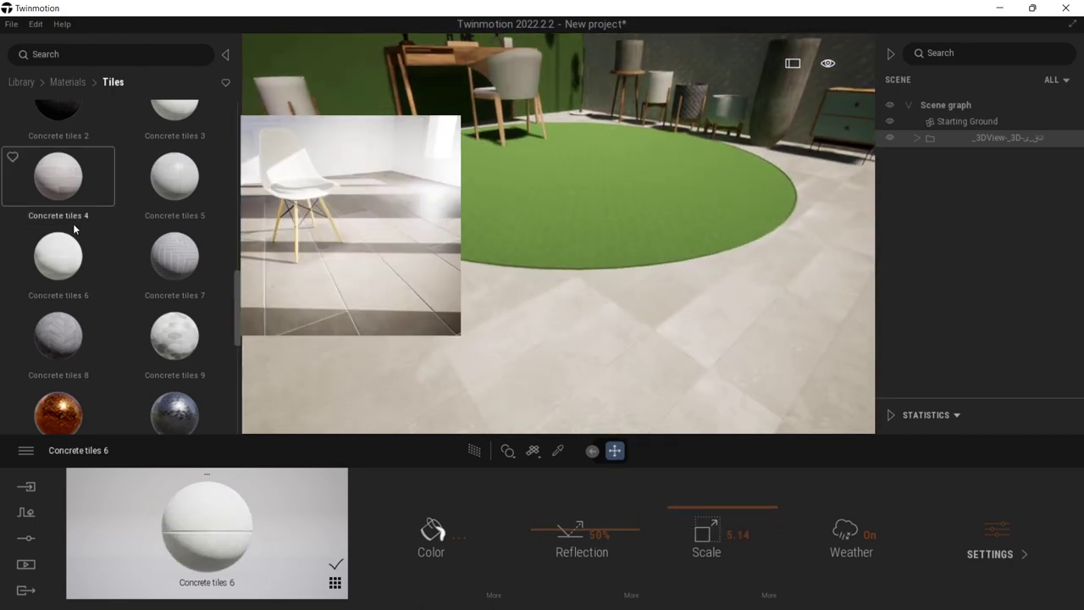
left_click_drag(158, 196, 562, 388)
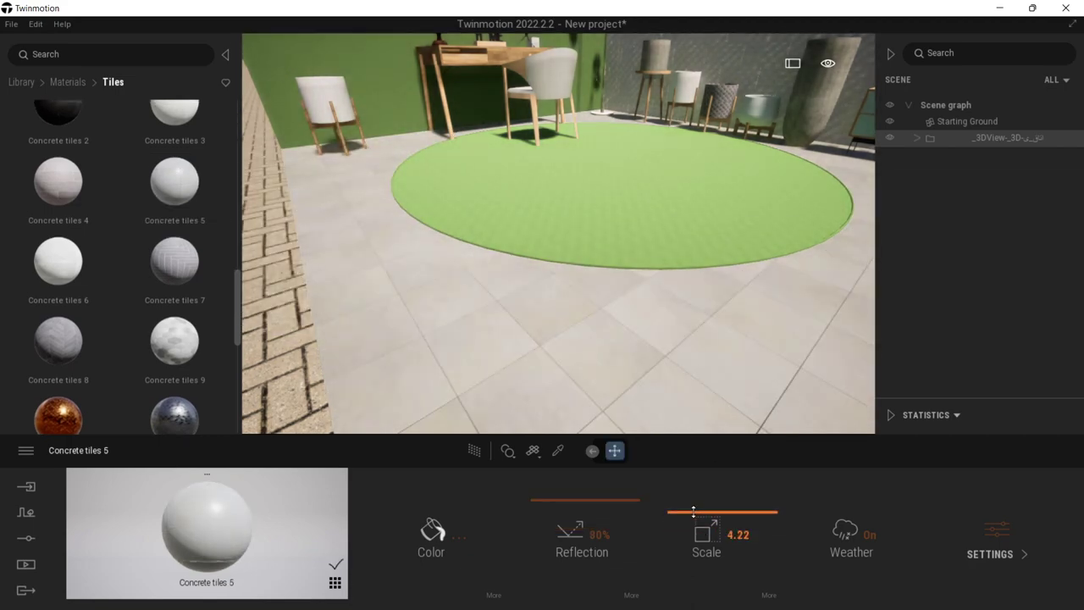
scroll(559, 293, "down", 4)
right_click_drag(559, 292, 398, 293)
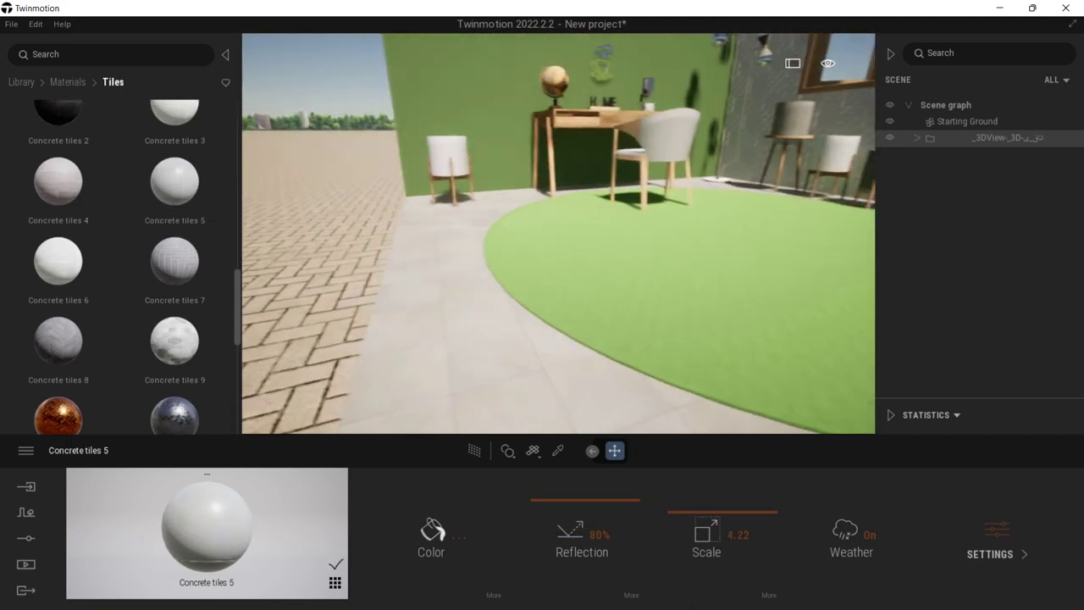
Step: Align the floor tile texture with the floor edge by setting Move X to 0.11 and Move Y to -0.47
right_click_drag(559, 254, 728, 321)
scroll(615, 317, "down", 4)
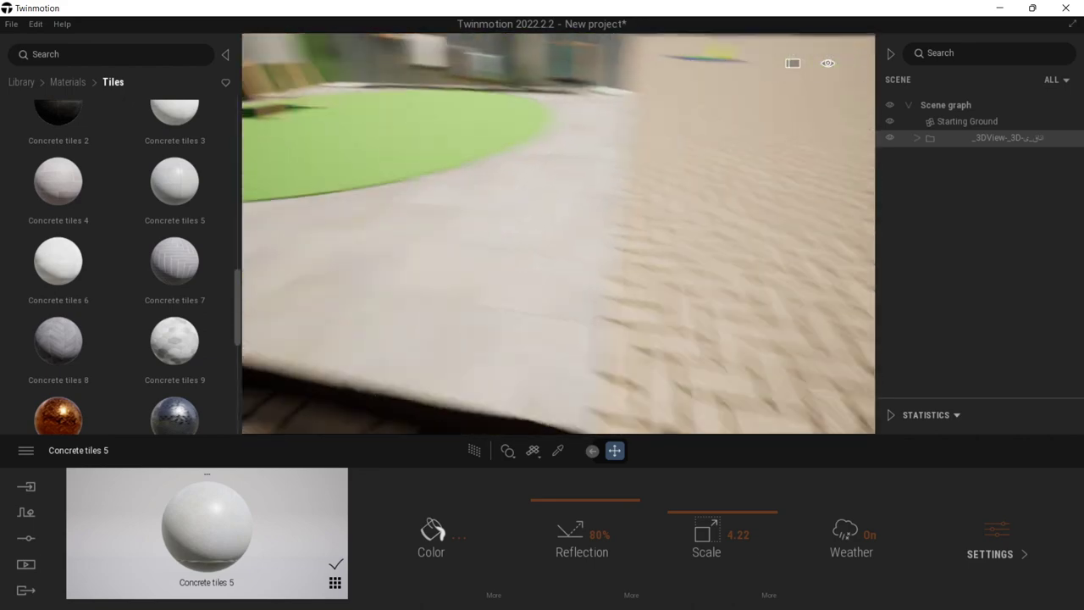
left_click_drag(585, 322, 584, 303)
scroll(577, 294, "up", 3)
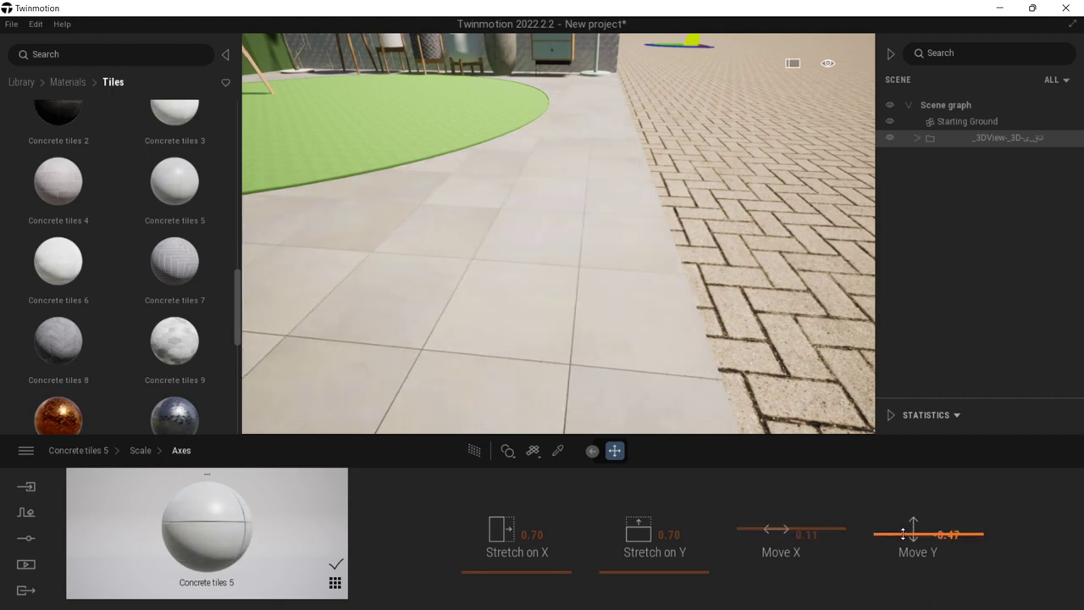
right_click_drag(764, 346, 718, 345)
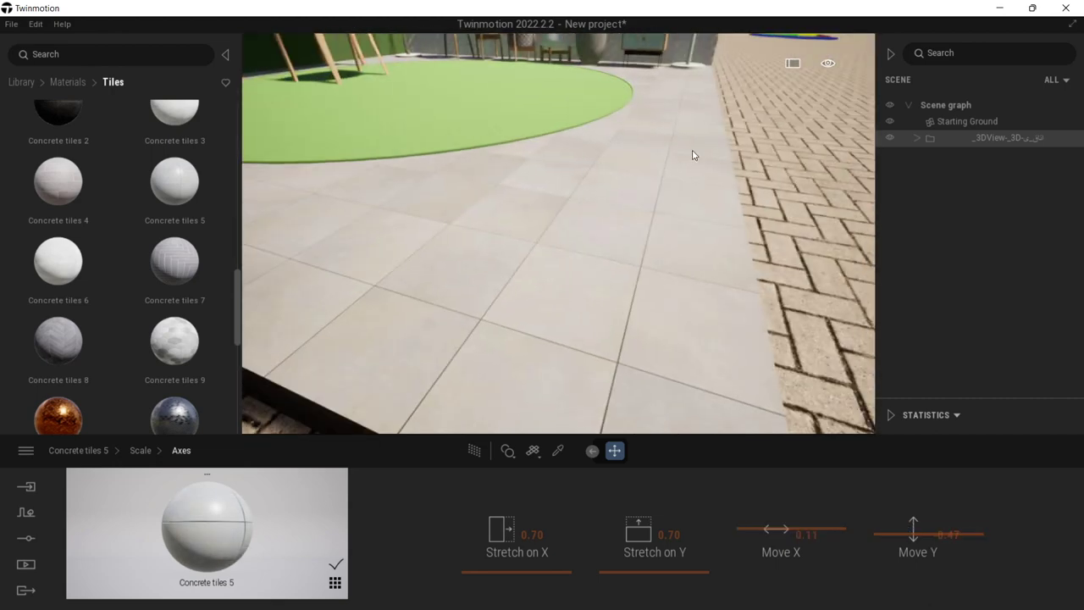
Step: Sample the round rug's Carpet velvet 03 material and set its scale to 6.32
right_click_drag(693, 155, 593, 423)
key("w")
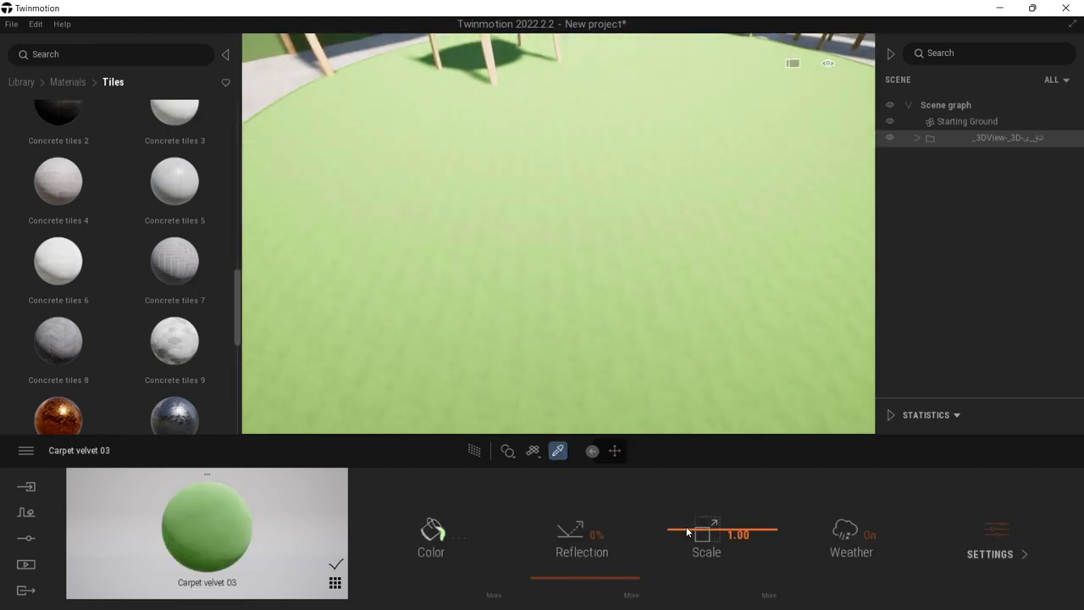
right_click_drag(700, 364, 683, 272)
Step: Apply the Two sided glass material from the Glass library to the window panes and set its opacity to 73%
key("w")
left_click(66, 84)
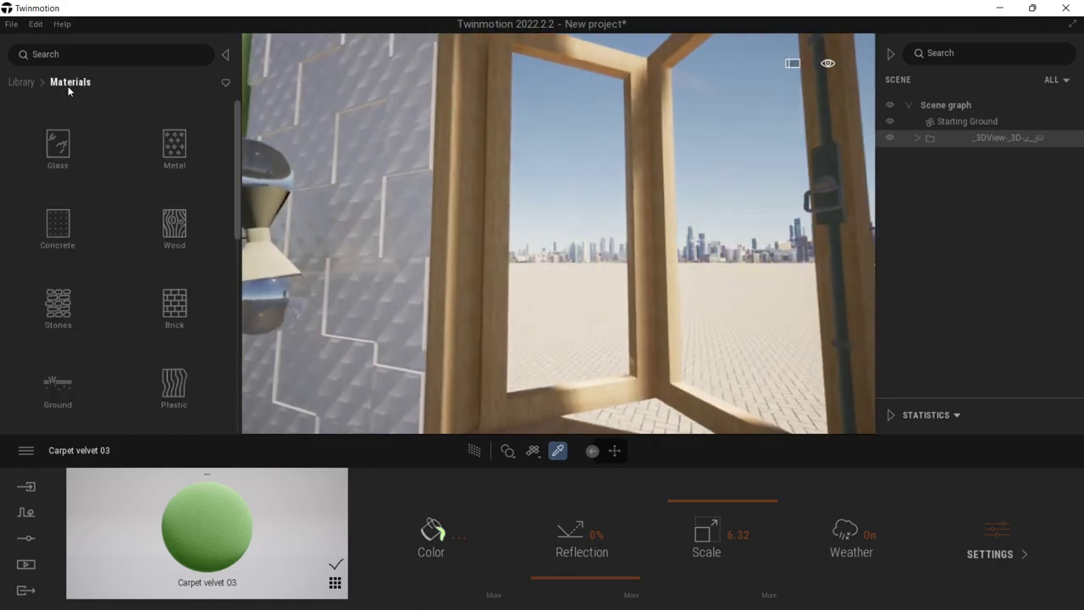
left_click(56, 146)
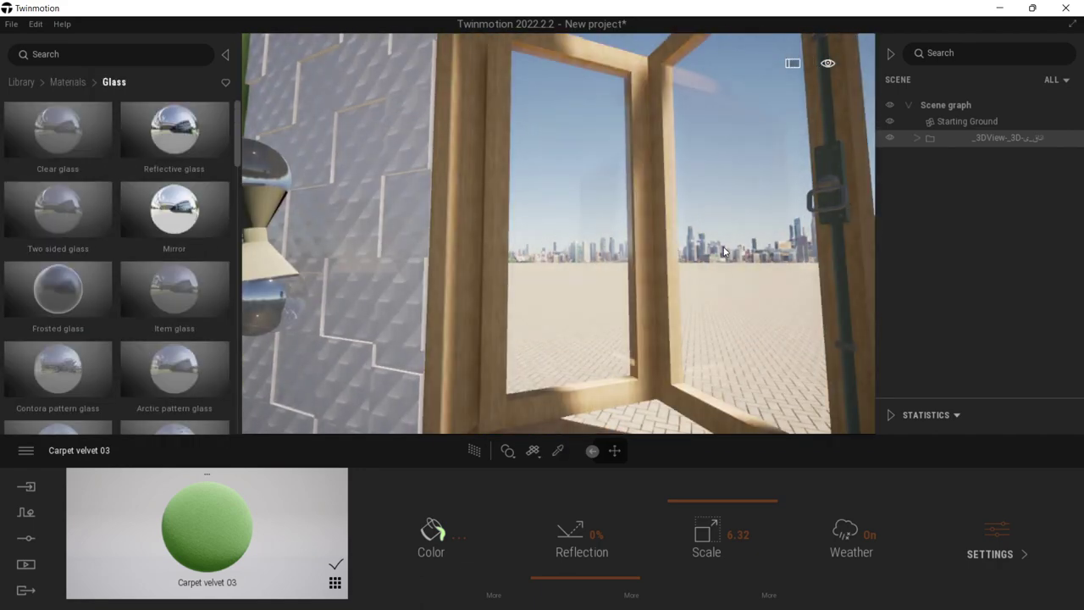
left_click_drag(724, 251, 726, 253)
key("s")
key("w")
key("d")
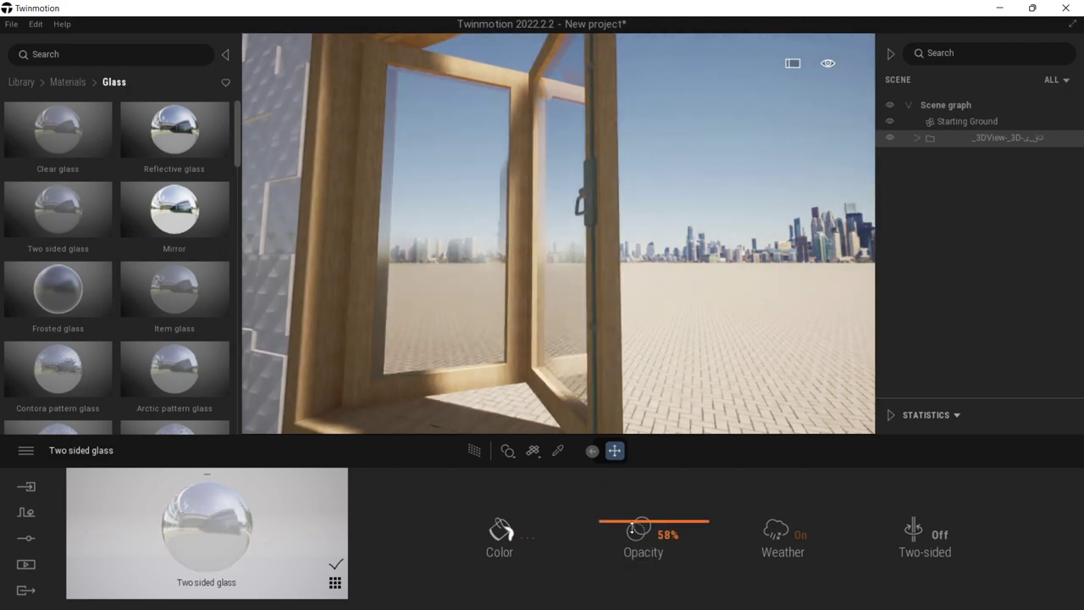
key("s")
Step: Apply Two sided glass to the bulb of the cube lamp on the desk and set the glass opacity to 20%
right_click_drag(649, 290, 519, 314)
key("w")
key("s")
key("w")
key("w")
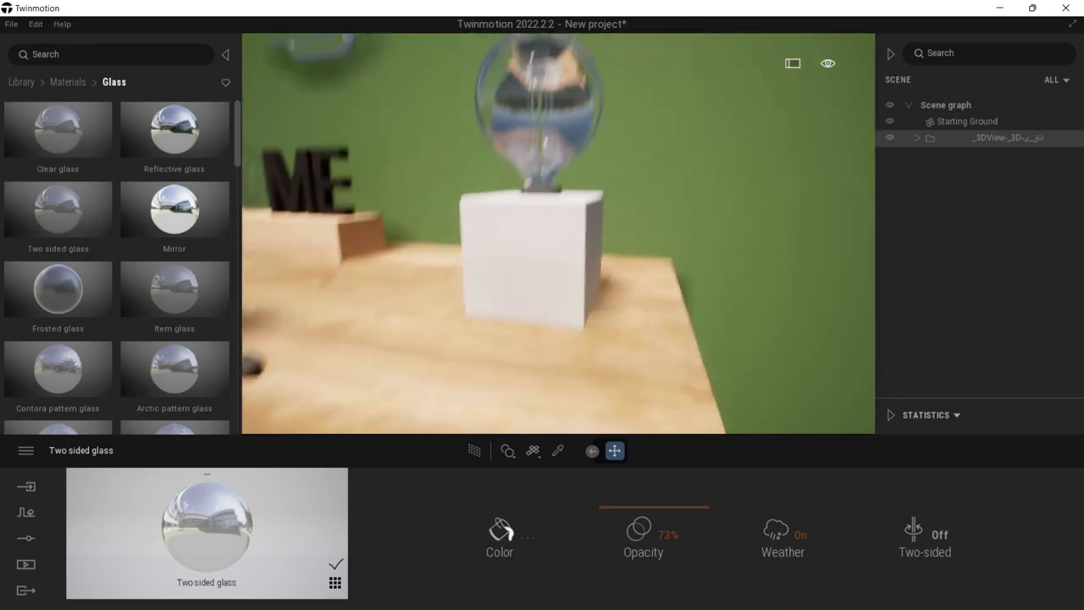
left_click_drag(37, 229, 524, 137)
key("s")
right_click_drag(550, 127, 461, 124)
key("w")
left_click_drag(86, 222, 534, 192)
key("s")
right_click_drag(534, 192, 580, 161)
key("w")
key("e")
key("w")
Step: Apply the Redcedar 08 G material from the Wood library to the window frames
mouse_move(64, 144)
left_click(68, 82)
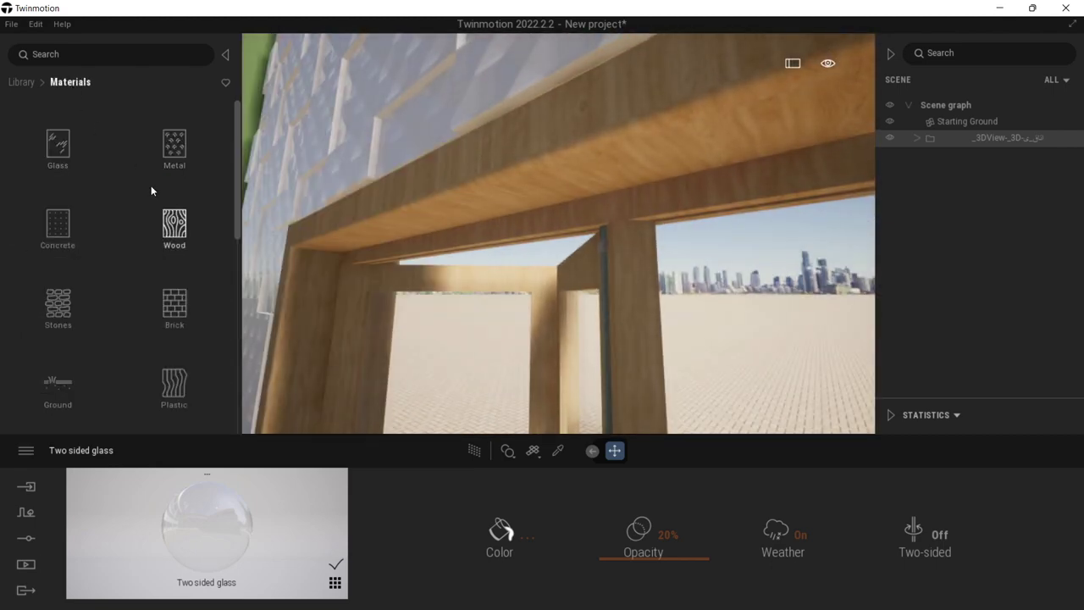
left_click(175, 216)
scroll(204, 264, "down", 1)
left_click_drag(237, 170, 229, 360)
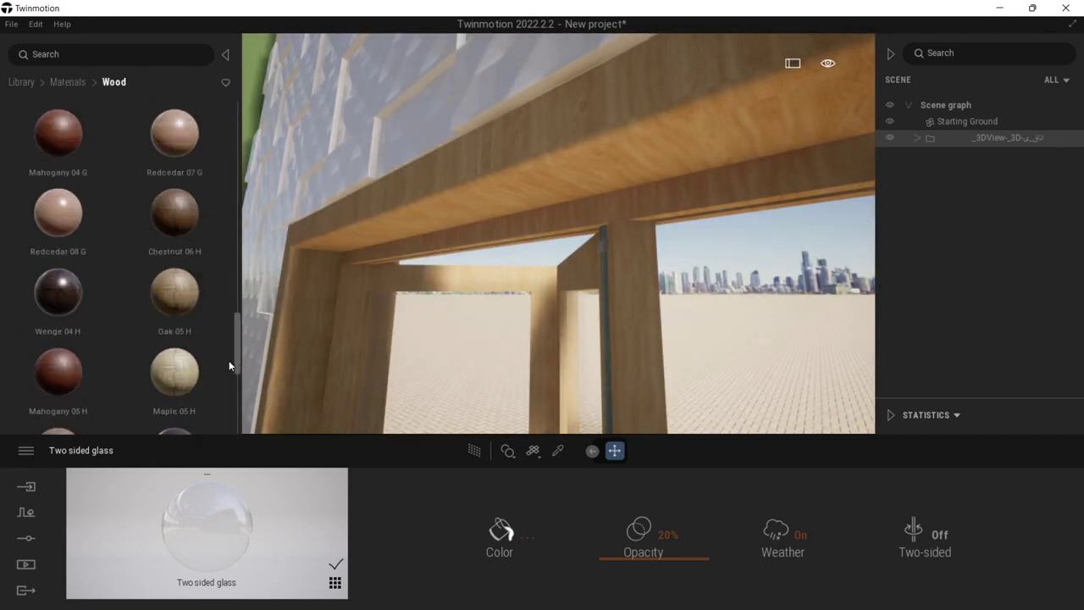
scroll(98, 187, "up", 5)
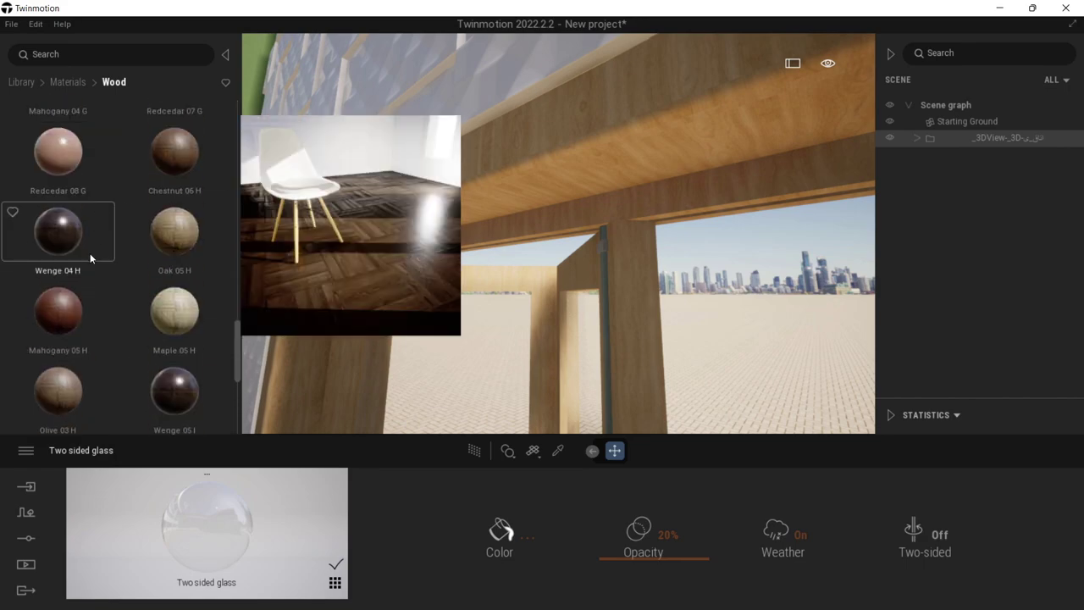
left_click_drag(75, 178, 512, 195)
scroll(546, 198, "down", 5)
right_click_drag(546, 198, 593, 249)
Step: Apply the Slightly worn chrome material from the Metal library to the window's latch plate and rod
scroll(561, 250, "up", 5)
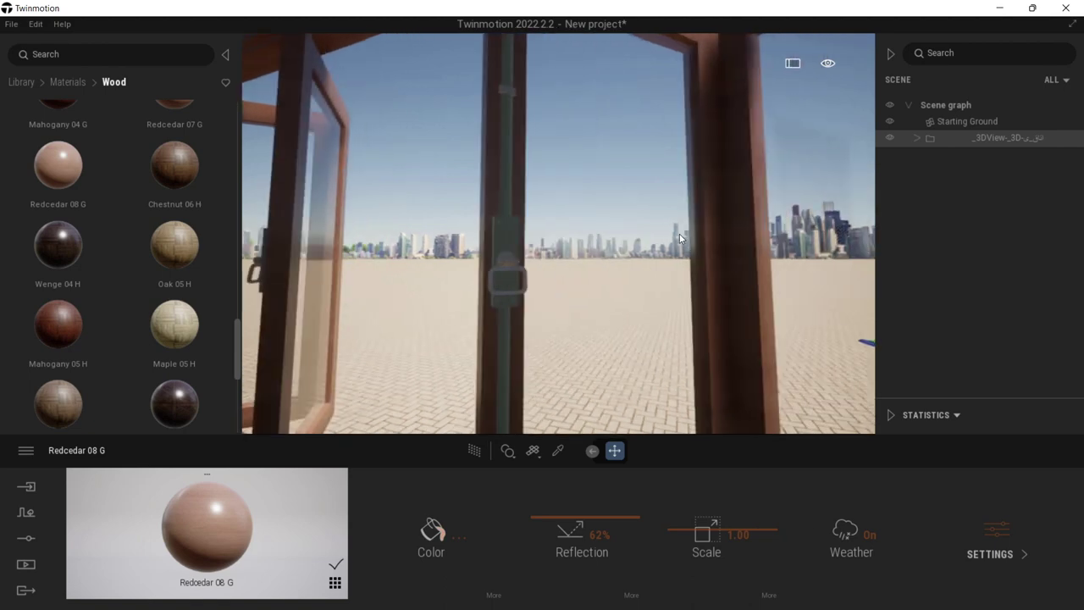
scroll(561, 250, "up", 2)
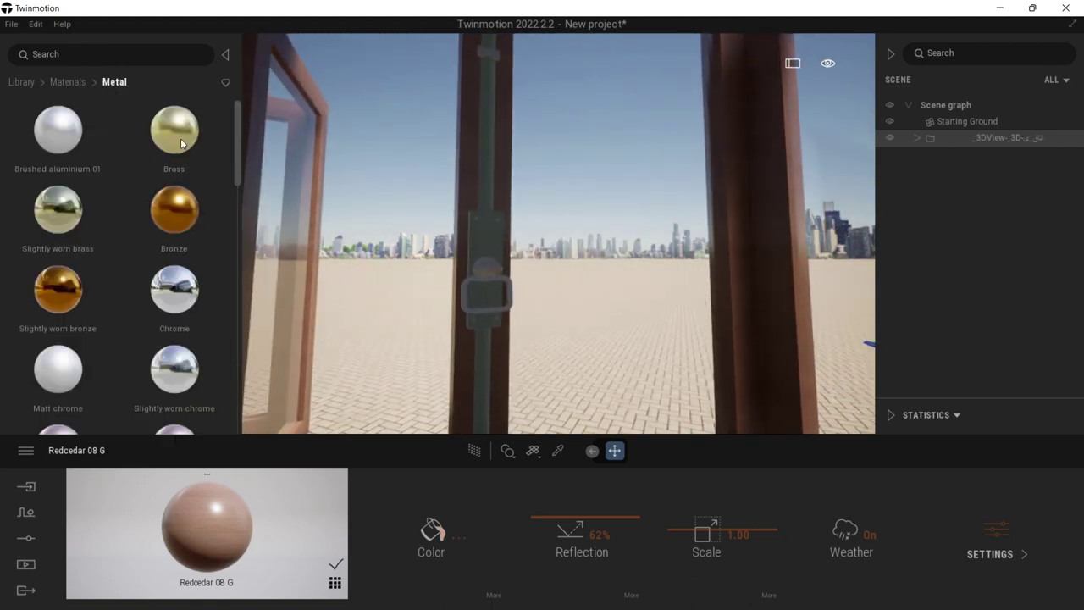
scroll(234, 244, "down", 5)
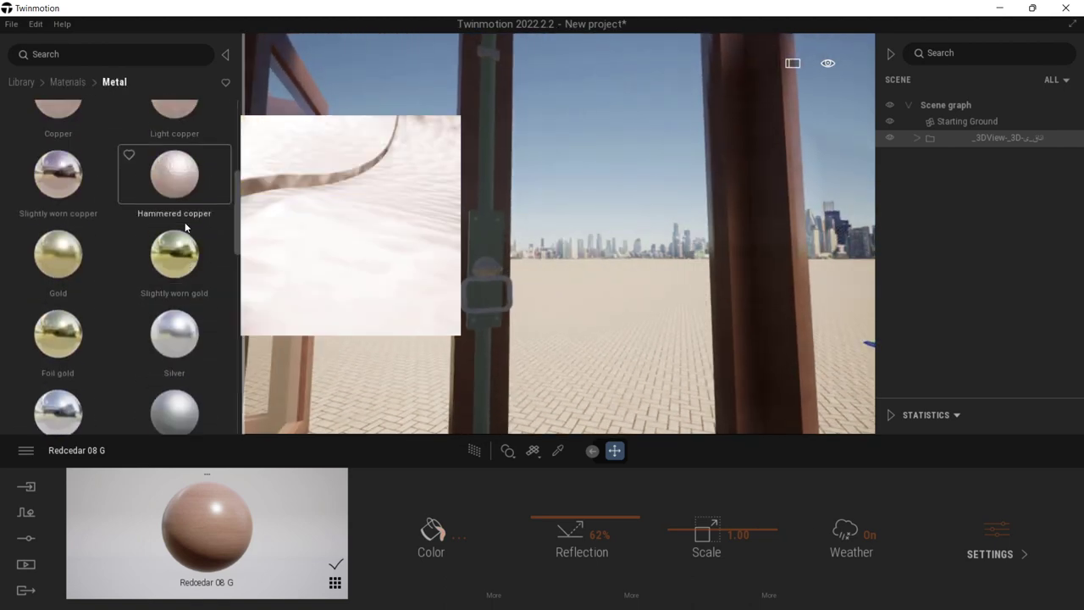
scroll(193, 220, "up", 2)
left_click_drag(189, 219, 492, 240)
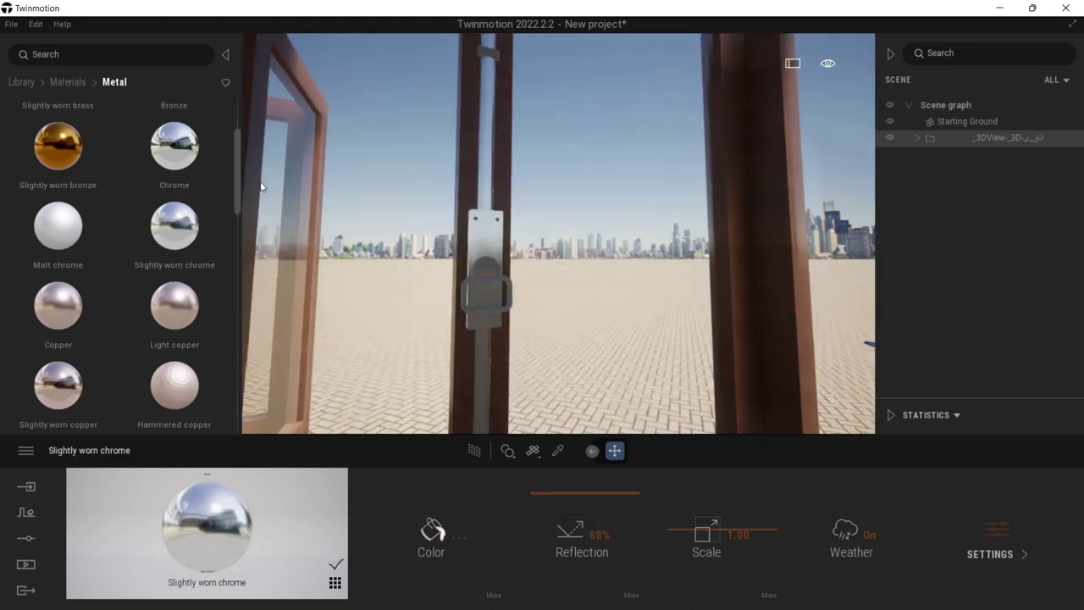
Step: Apply Slightly worn bronze to the window latch's handle and knob and darken its colour to near black
left_click_drag(57, 148, 487, 269)
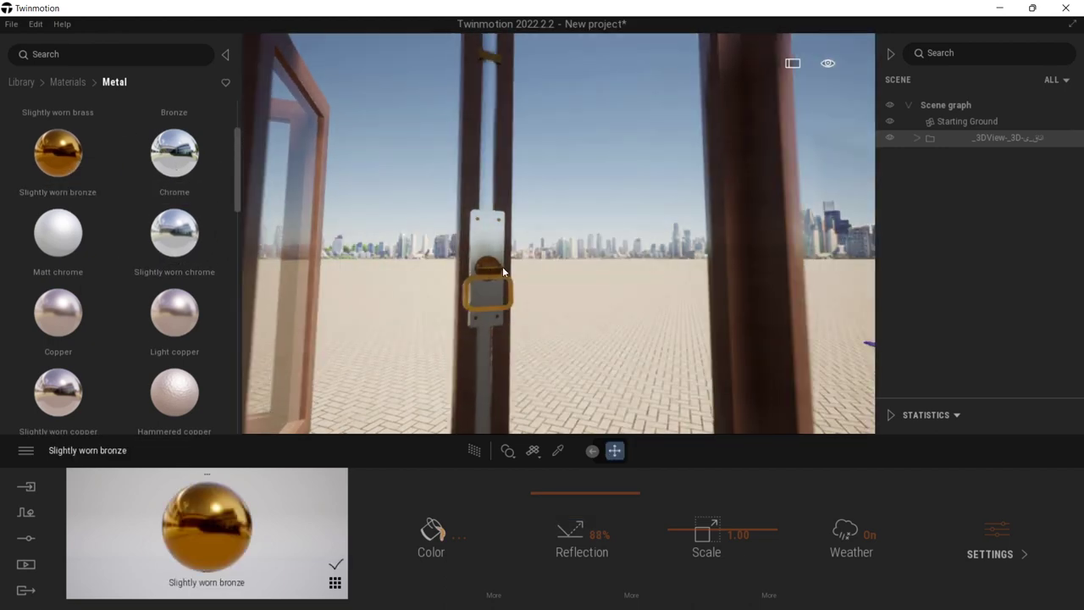
left_click(432, 532)
left_click_drag(593, 153, 879, 149)
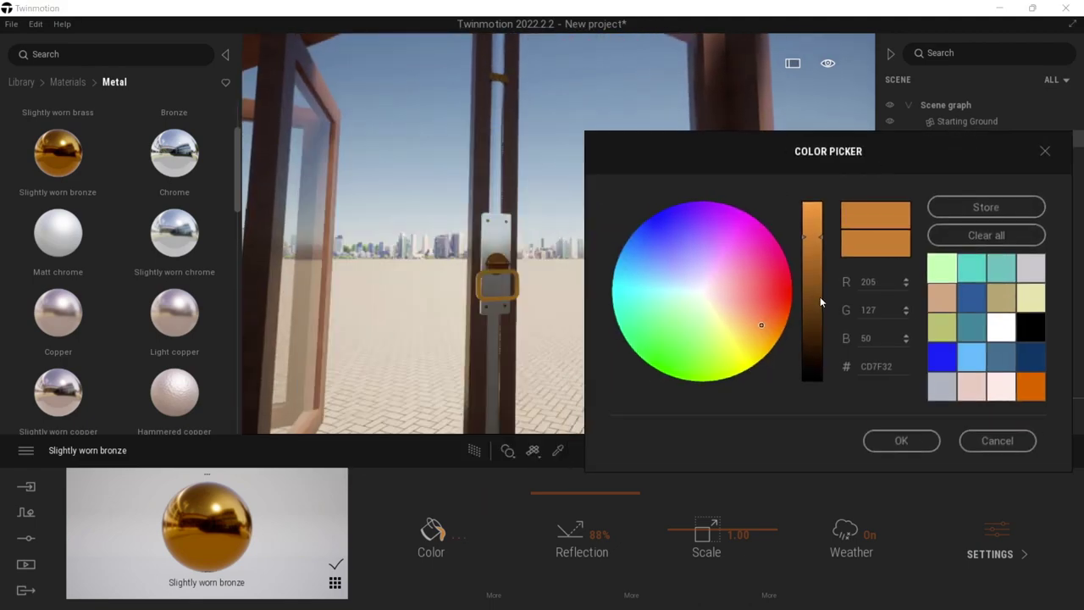
left_click_drag(812, 297, 810, 348)
left_click(904, 443)
Step: Apply the Forest ground 1 material from the Nature ground library to the soil in the large concrete planter
scroll(769, 281, "down", 5)
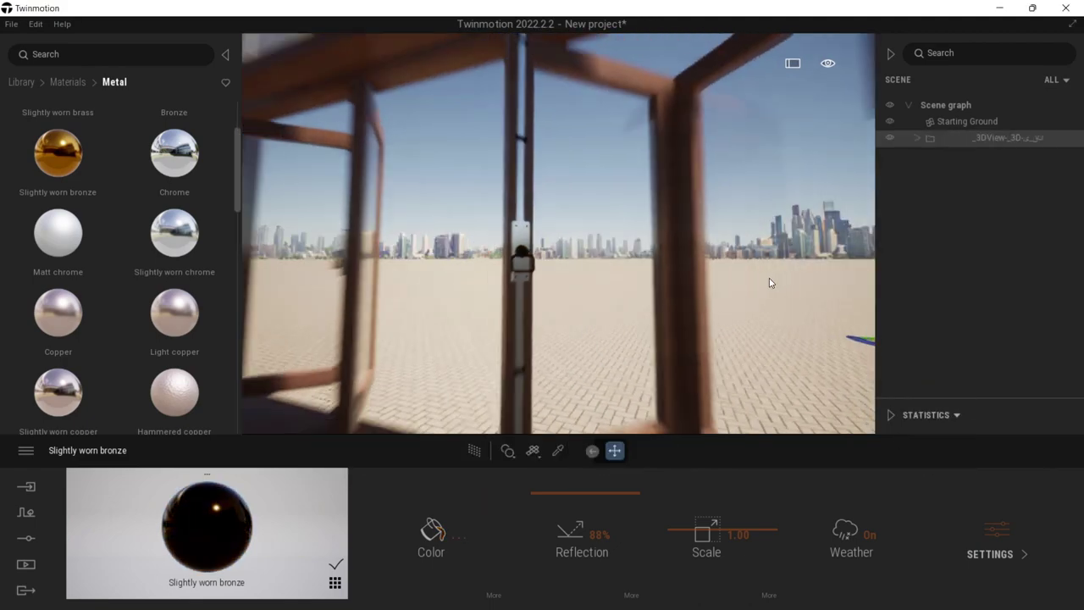
right_click_drag(769, 281, 735, 339)
scroll(733, 266, "up", 5)
right_click_drag(542, 195, 375, 142)
scroll(580, 227, "down", 10)
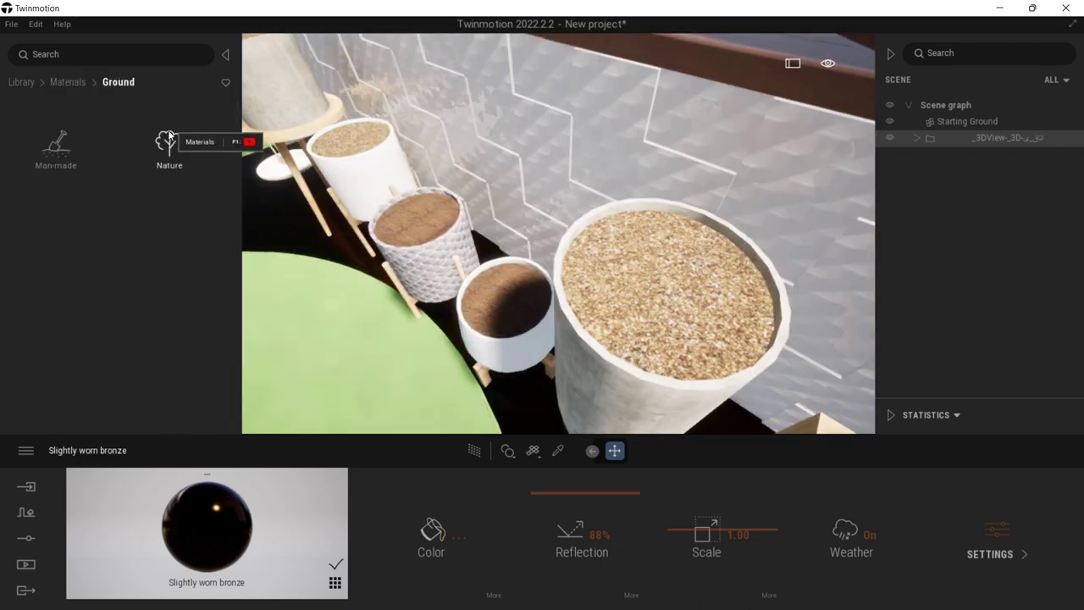
left_click(168, 137)
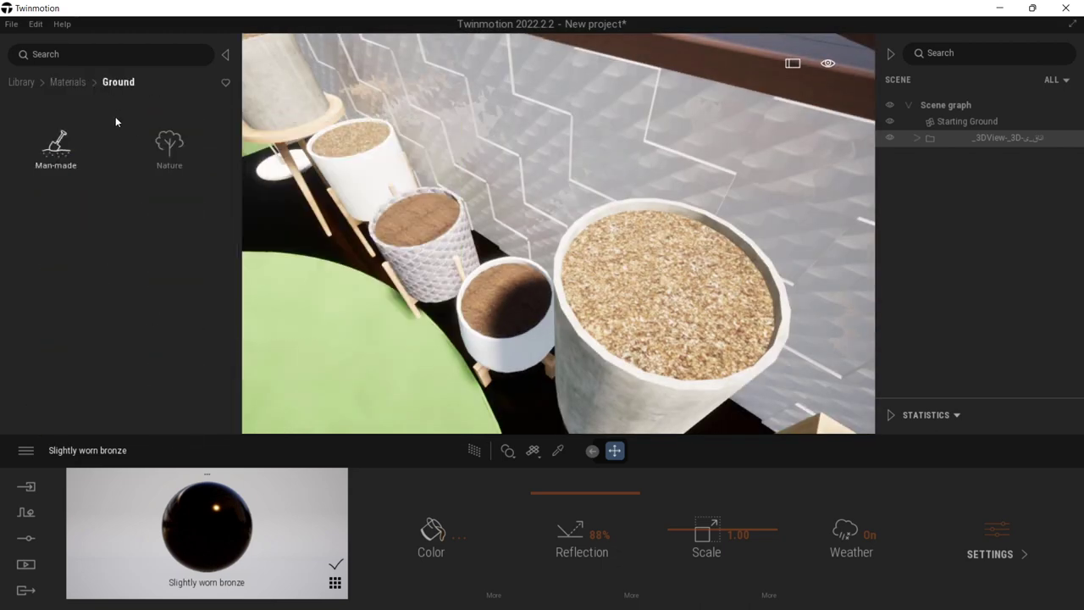
left_click(82, 84)
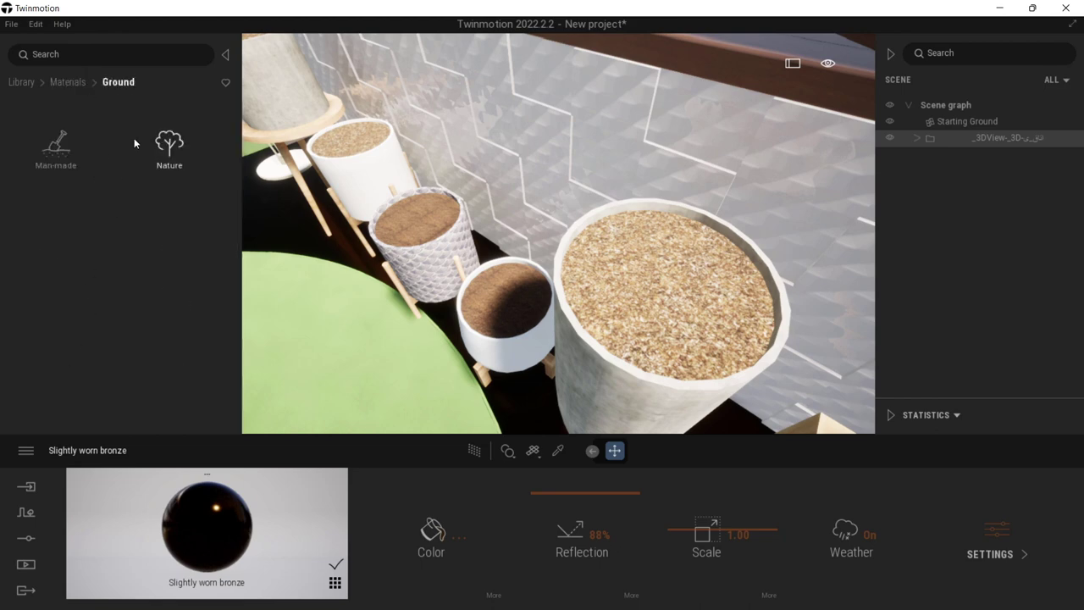
left_click(169, 142)
left_click_drag(85, 380, 654, 322)
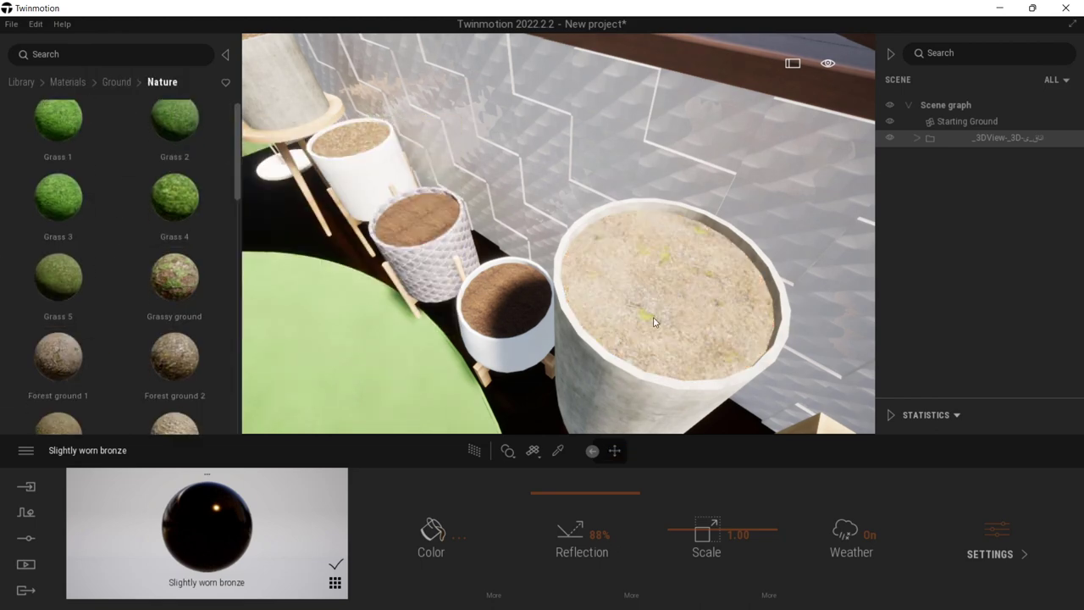
Step: Apply Grassy ground to the soil of the small white pot beside the large planter and replace it with Forest ground 2
left_click_drag(175, 276, 512, 292)
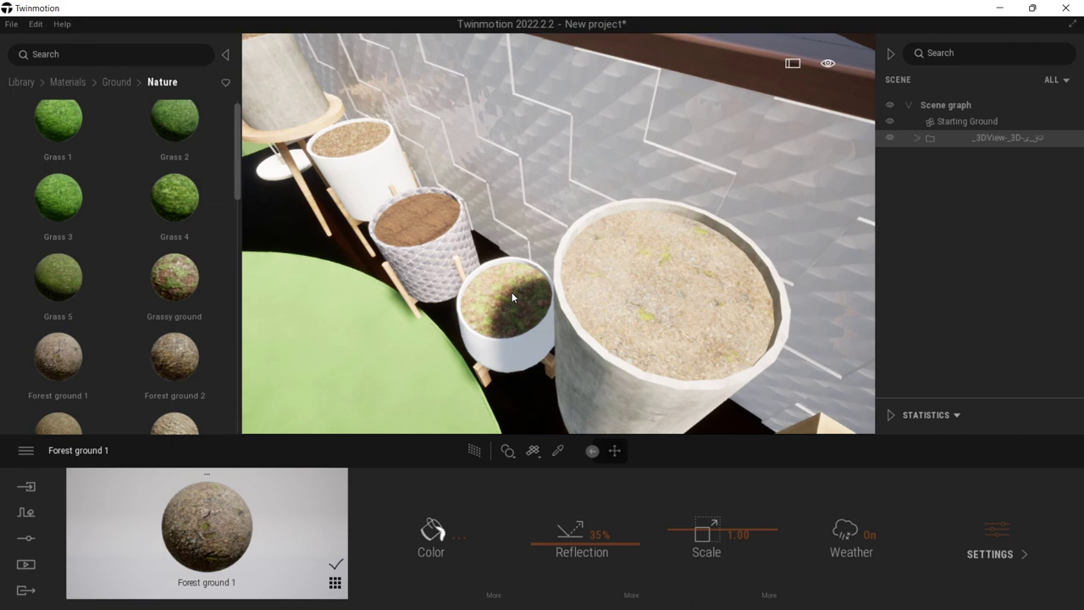
left_click_drag(172, 376, 519, 315)
right_click_drag(519, 315, 474, 208)
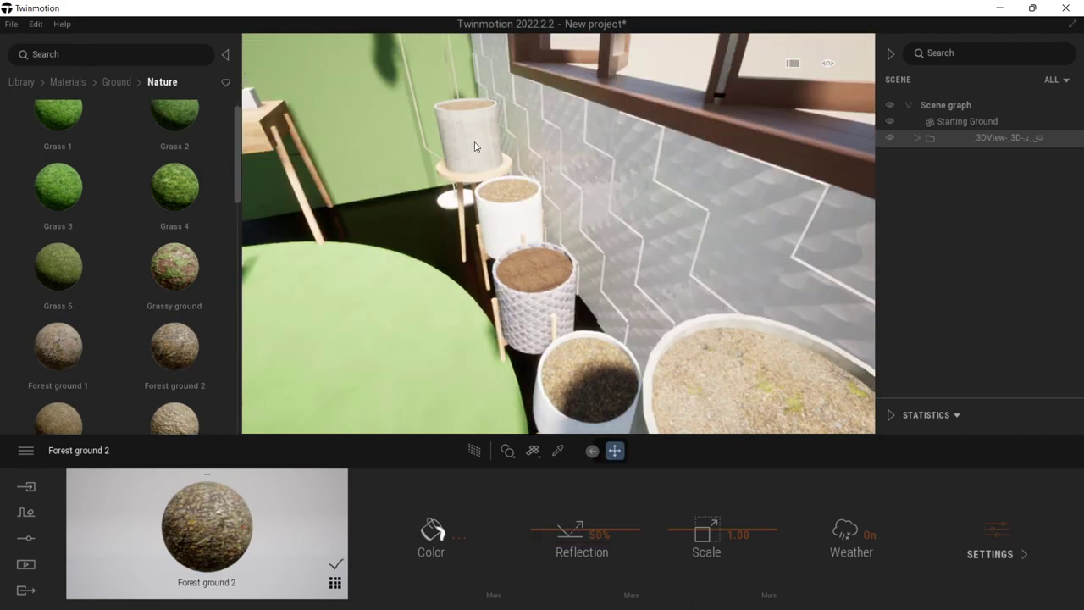
middle_click_drag(474, 147, 529, 186, "shift")
scroll(500, 182, "up", 3)
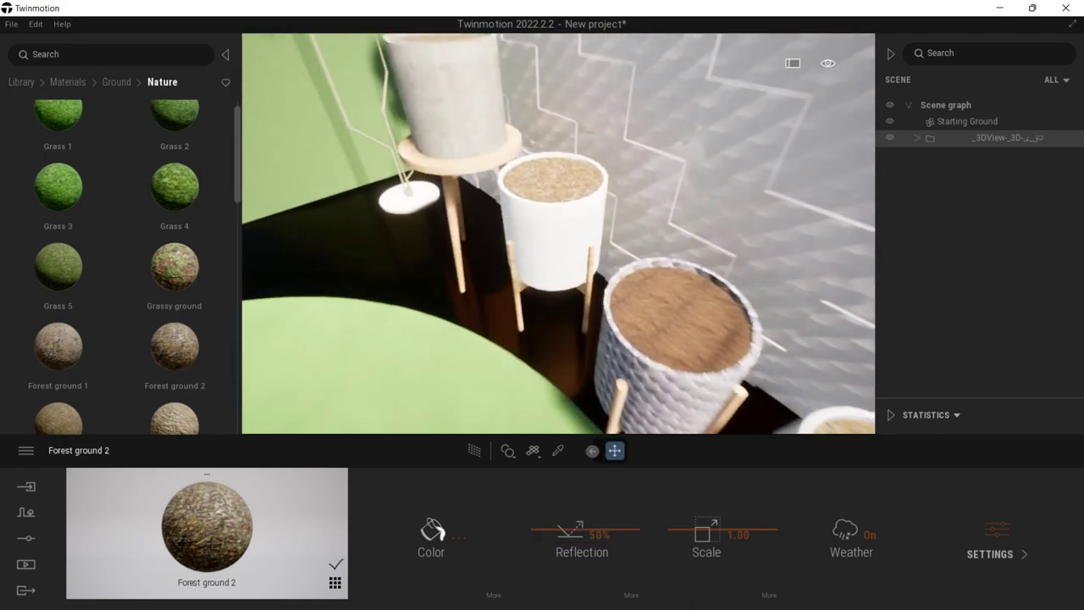
Step: Apply the Concrete slabs 02 material from the Concrete library to the tall pot on the round wooden stool
middle_click_drag(449, 127, 478, 127)
scroll(467, 220, "up", 3)
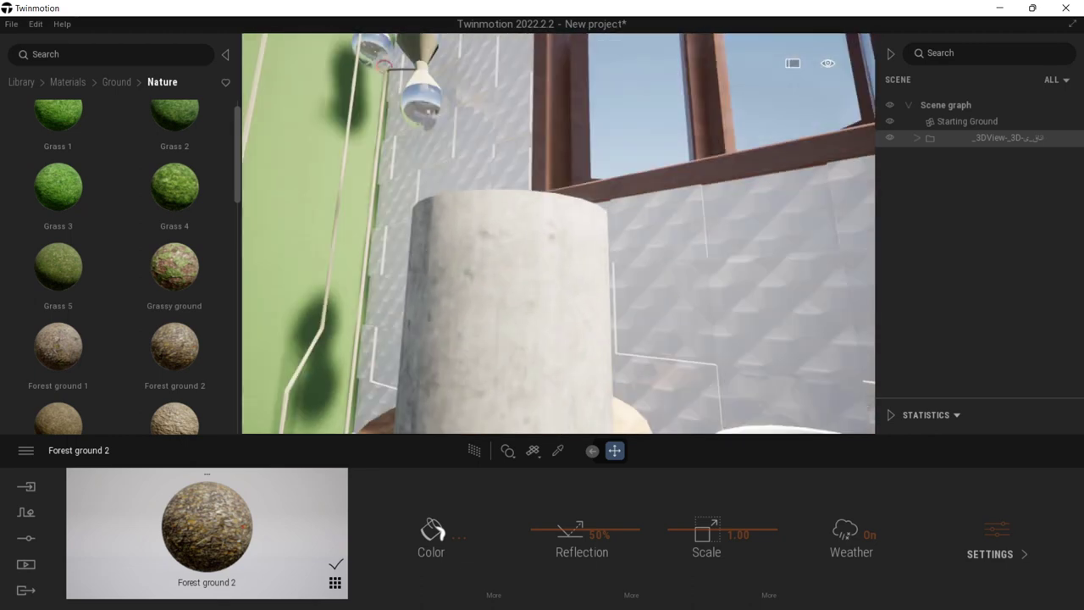
left_click(61, 83)
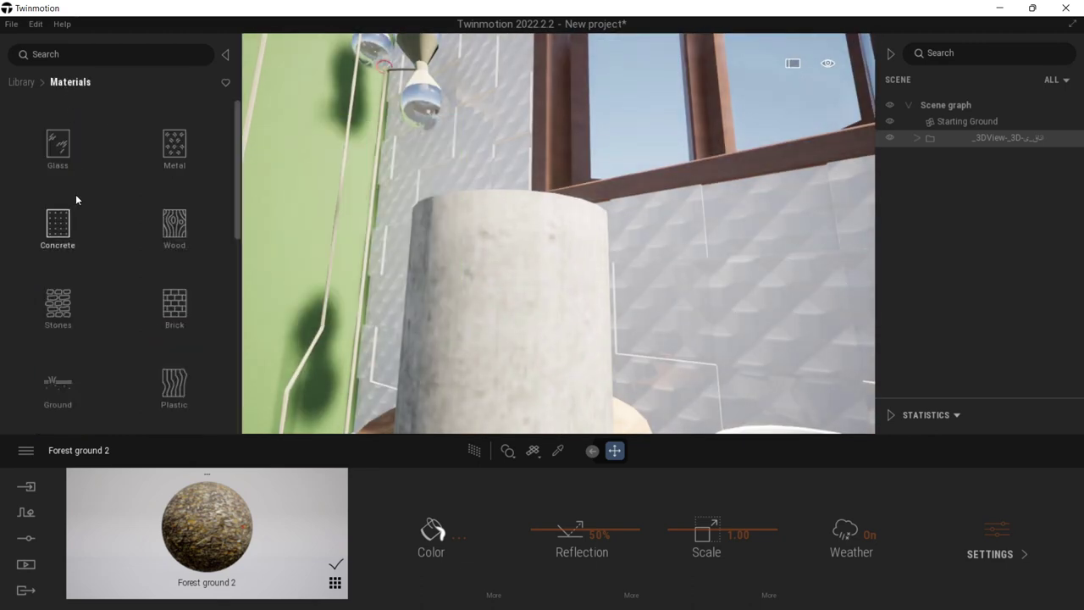
left_click(29, 240)
mouse_move(191, 165)
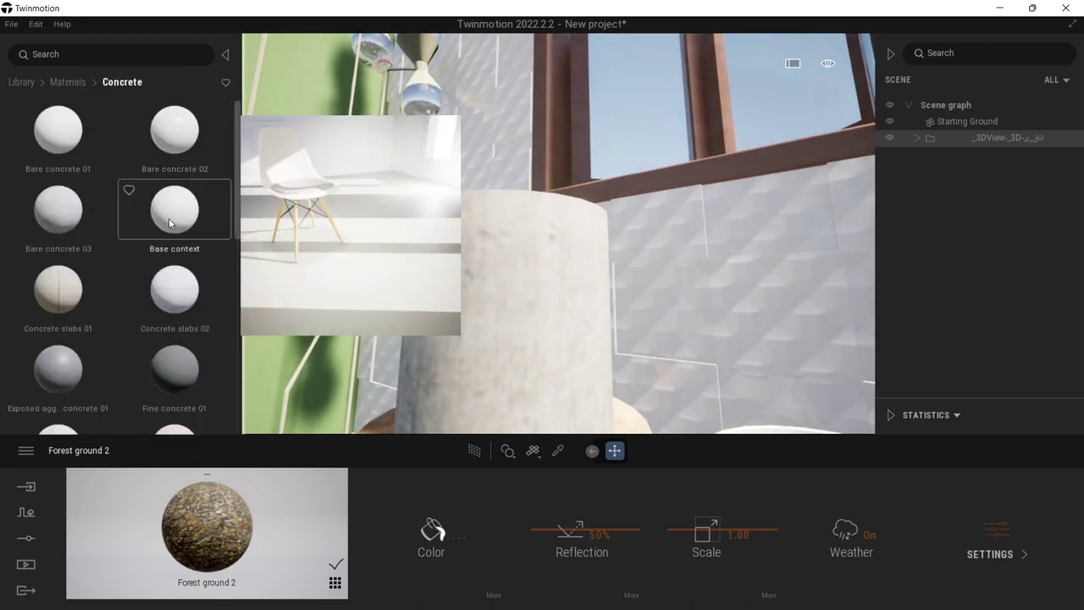
left_click_drag(65, 315, 532, 364)
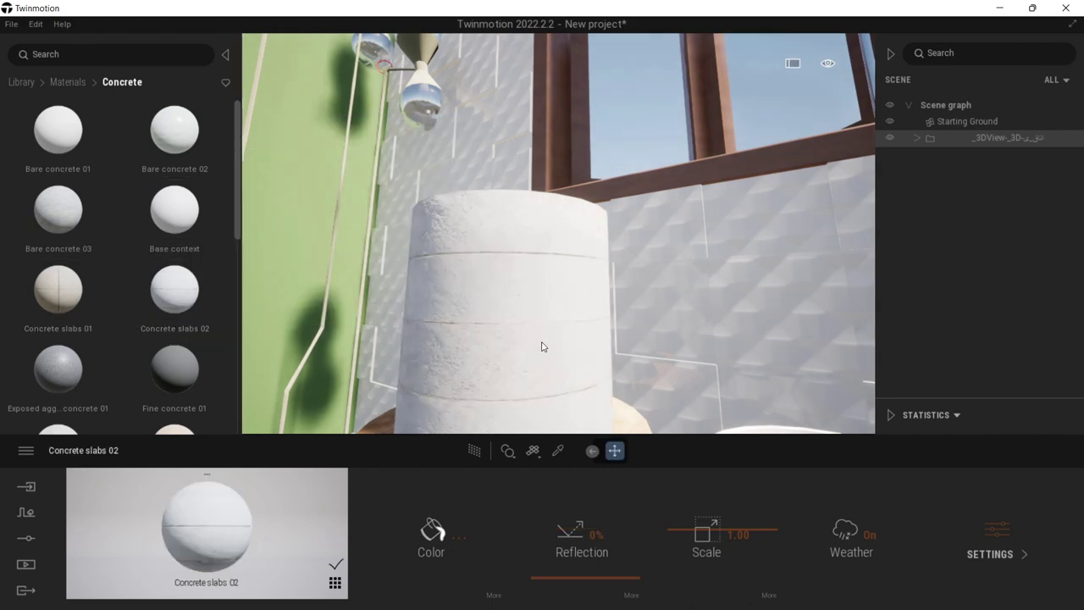
Step: Replace the material of the pot on the round wooden stool with Poured concrete 03
right_click_drag(544, 347, 487, 380)
scroll(230, 288, "down", 3)
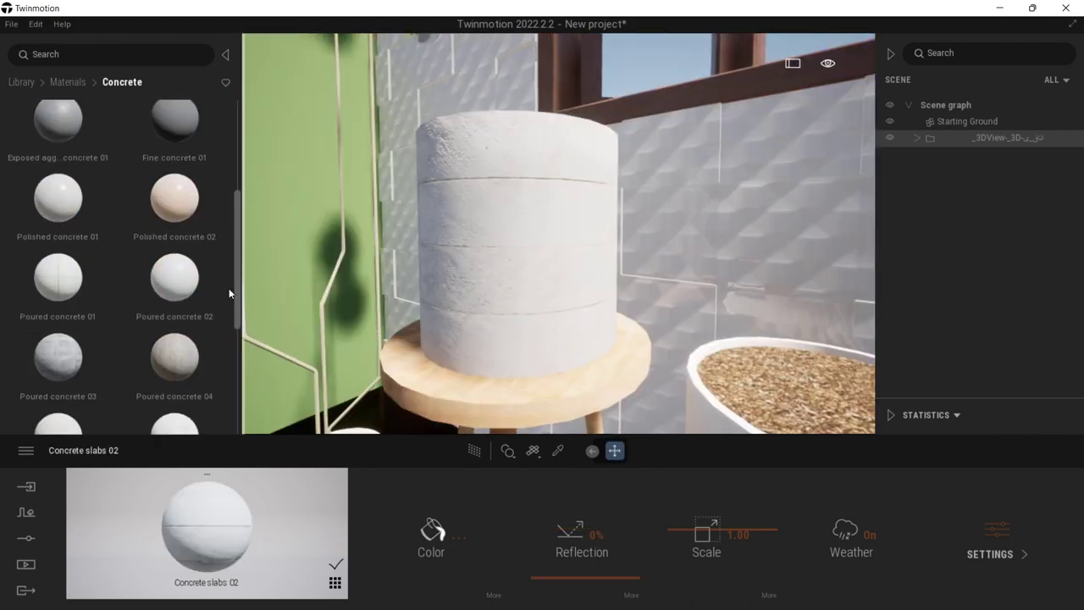
left_click_drag(44, 360, 496, 315)
key("Down")
Step: Pick the white paint material of the cylindrical pot beside the stool and set its reflection to 72%
right_click_drag(497, 314, 475, 292)
key("Up")
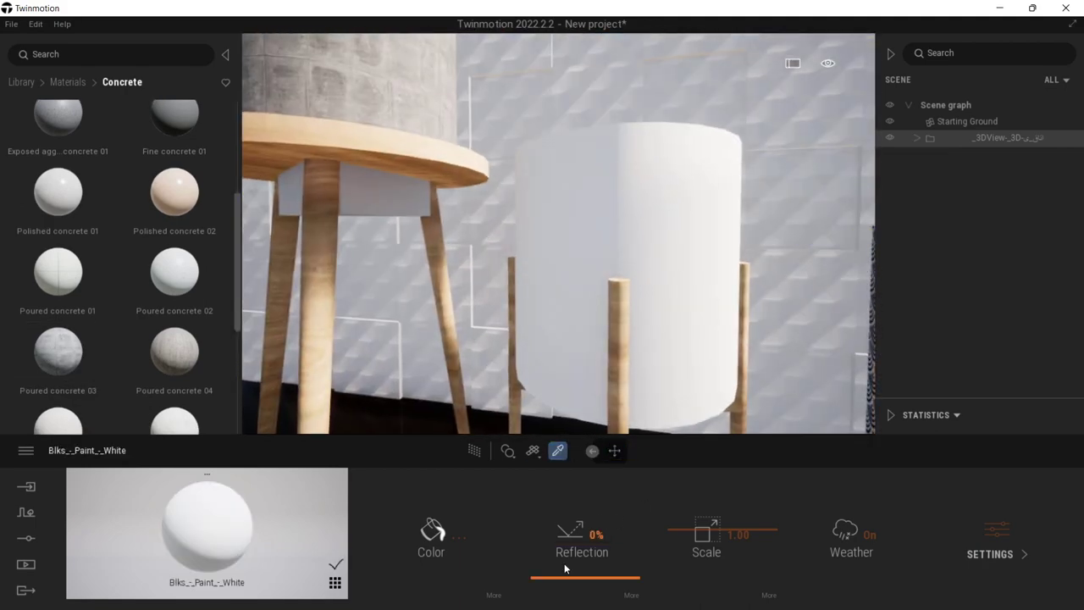
middle_click_drag(661, 334, 606, 340)
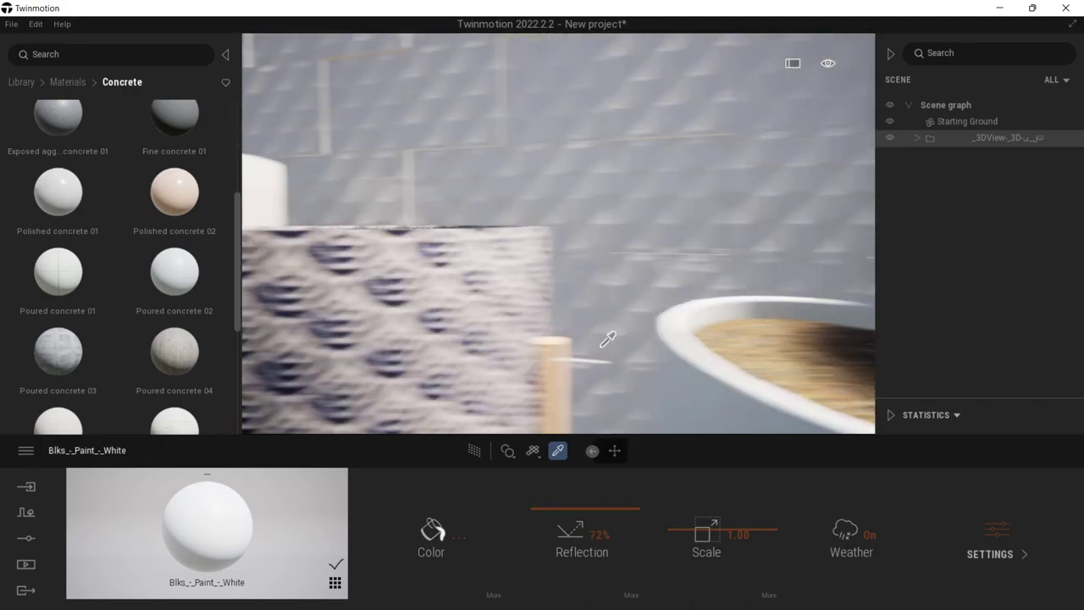
Step: Apply the Polished concrete 01 material to the rounded white pot between the patterned pot and the large planter
scroll(607, 340, "down", 5)
right_click_drag(607, 341, 629, 320)
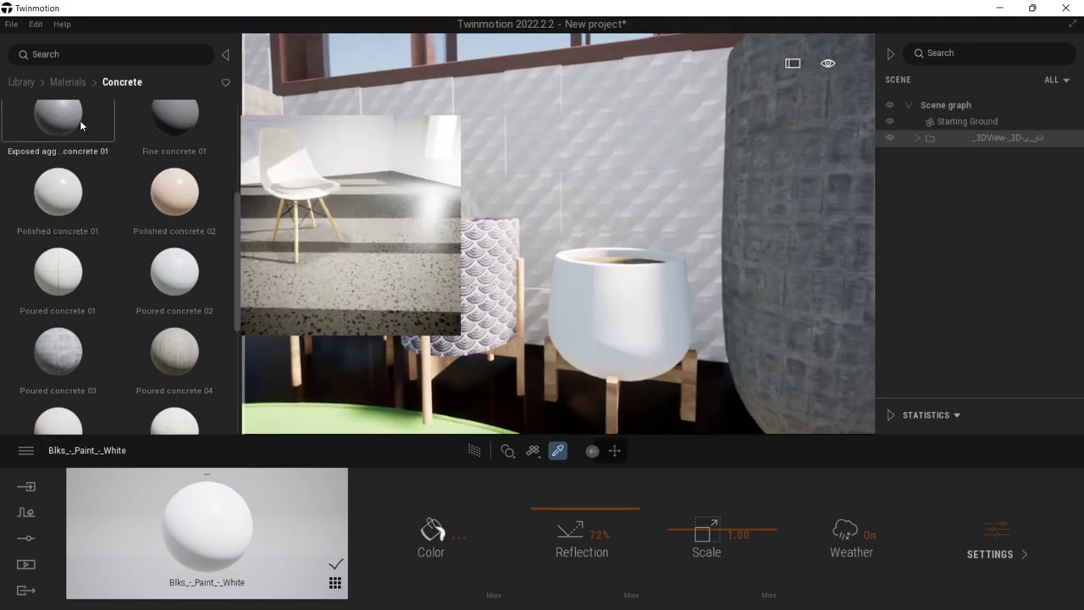
left_click_drag(65, 198, 644, 310)
Step: Apply the Soft concrete 01 material to the white cylindrical pot between the stool and the patterned pot
right_click_drag(626, 310, 542, 284)
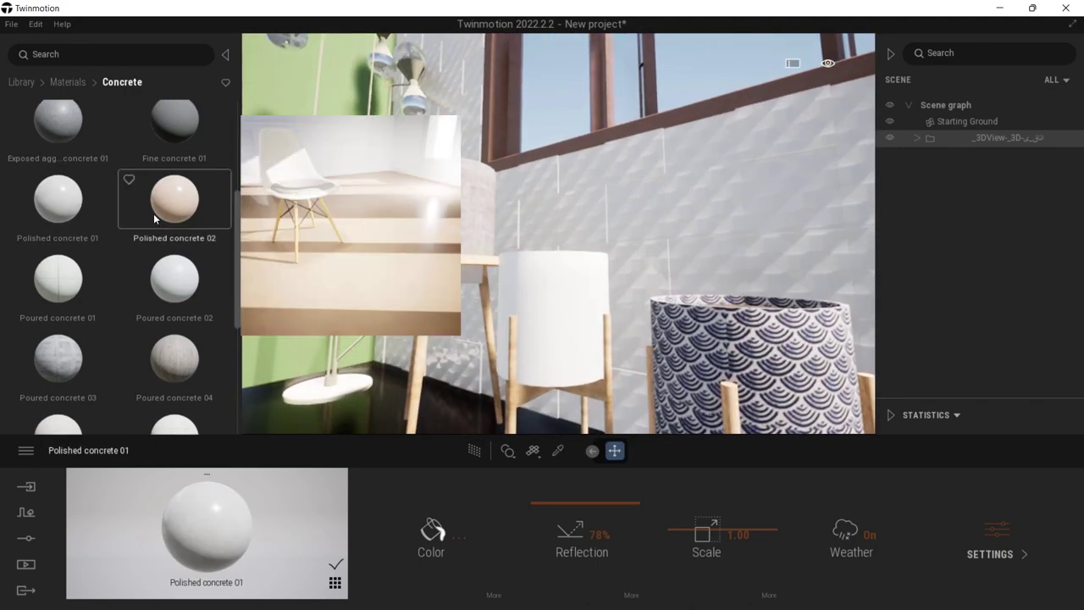
scroll(133, 306, "down", 3)
key("Up")
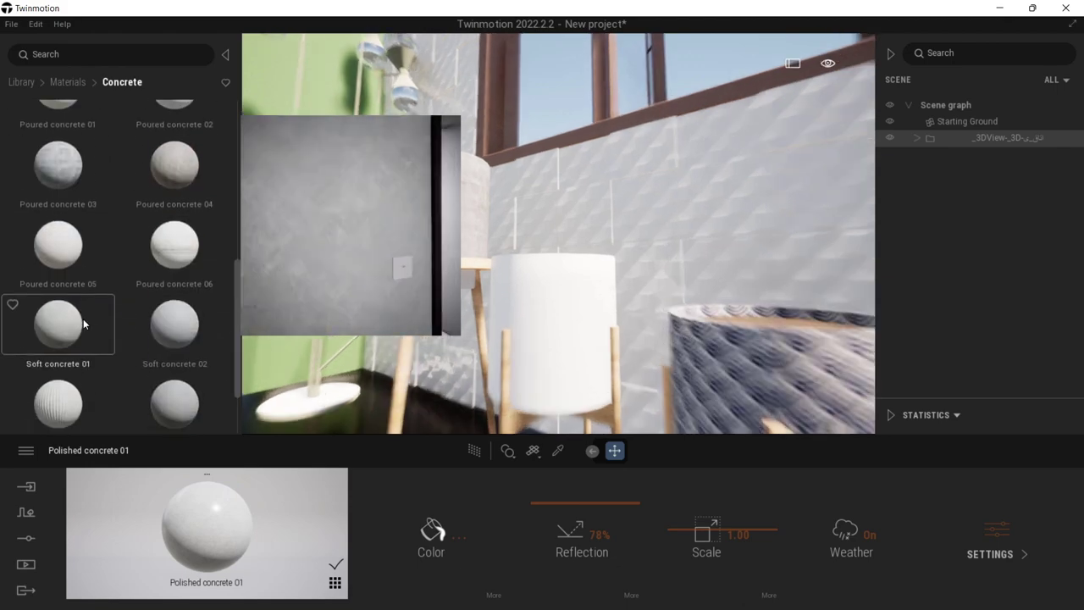
left_click_drag(449, 377, 525, 360)
key("Down")
Step: Apply Polished concrete 02 to the cabinet's drawer fronts and change its colour to near white
right_click_drag(525, 360, 695, 372)
key("Up")
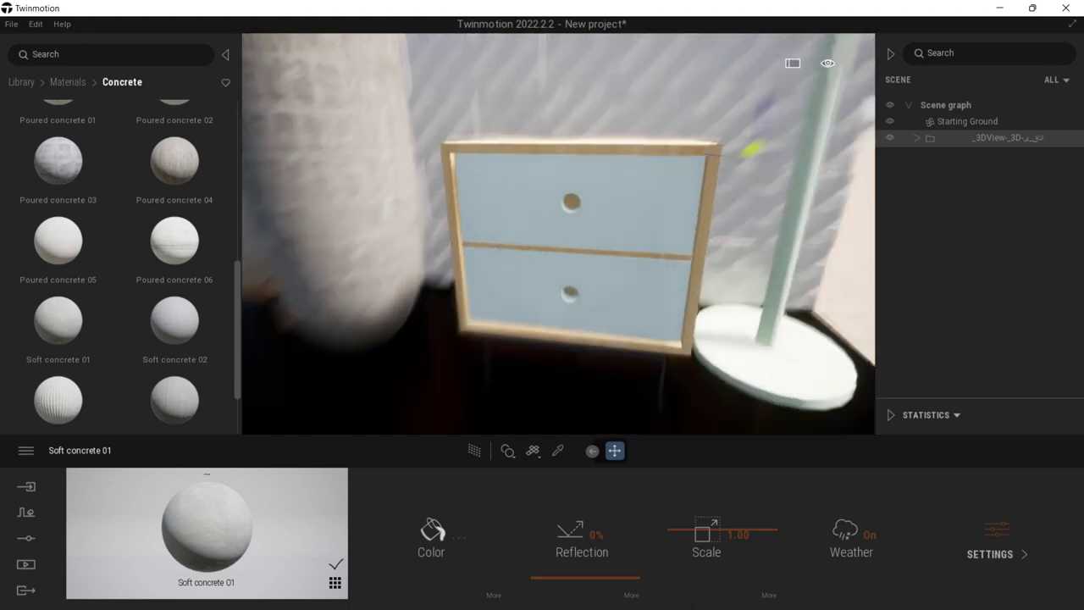
left_click_drag(234, 282, 265, 186)
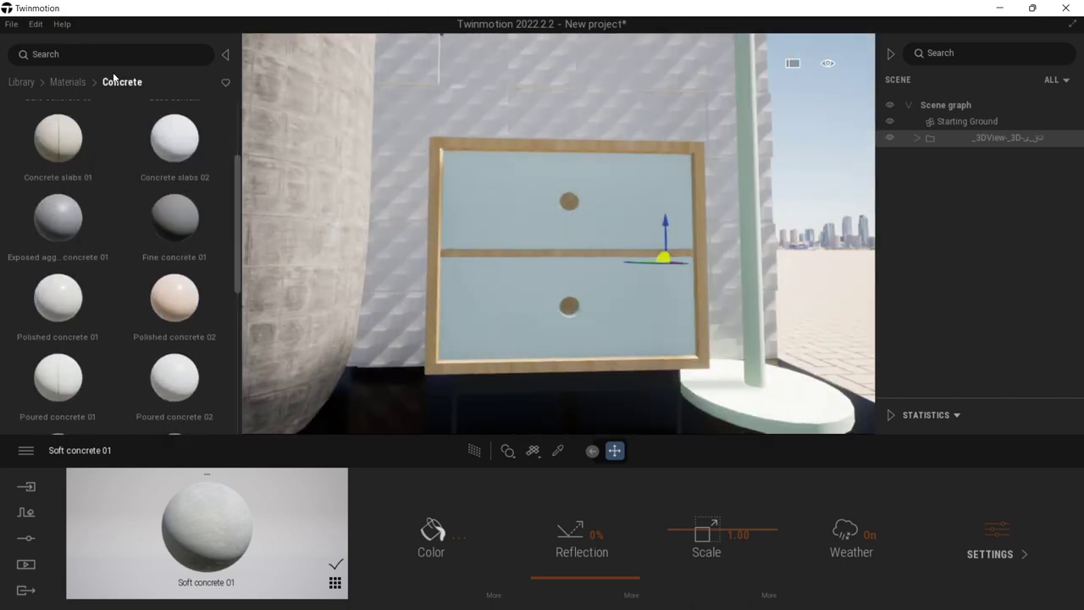
left_click_drag(174, 299, 491, 319)
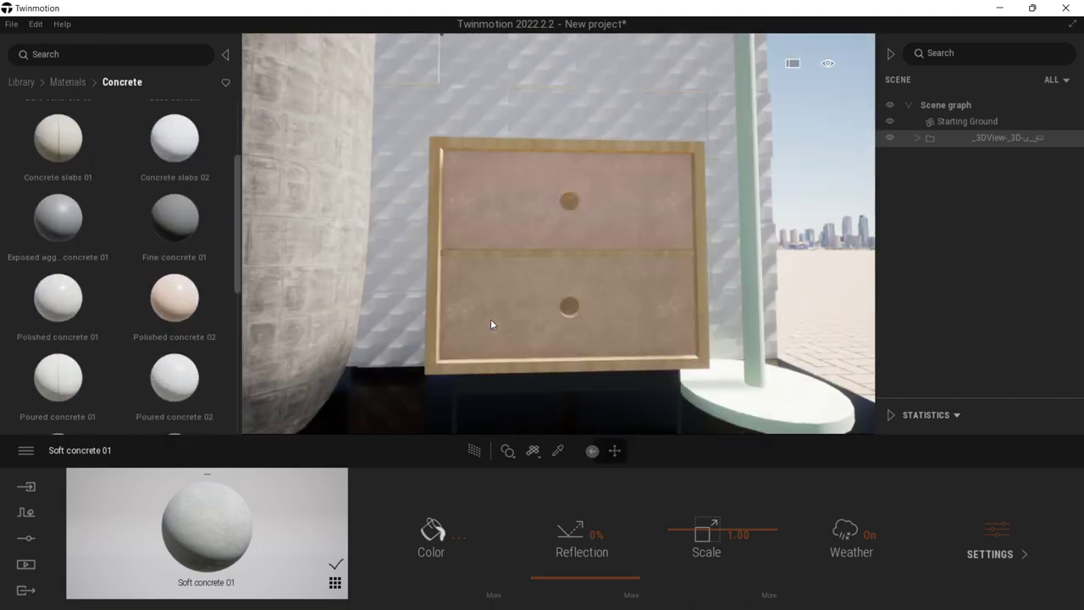
left_click(433, 530)
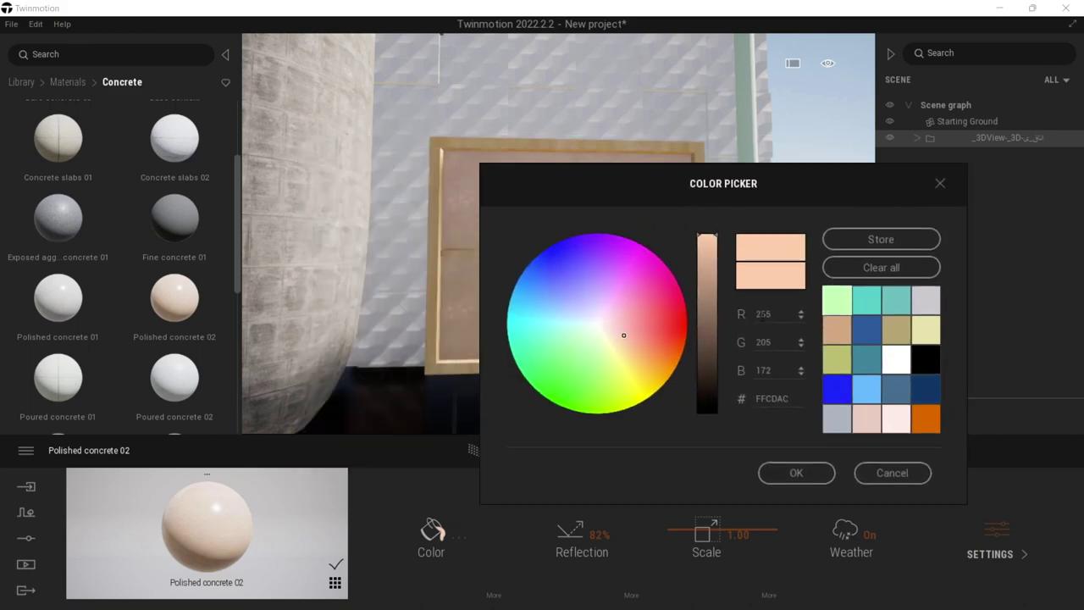
left_click(600, 327)
left_click_drag(648, 209, 238, 376)
left_click(338, 465)
Step: Apply the Chrome material from the Metal library to the coat stand beside the cabinet
middle_click_drag(716, 250, 534, 254, "shift")
right_click_drag(716, 249, 813, 249)
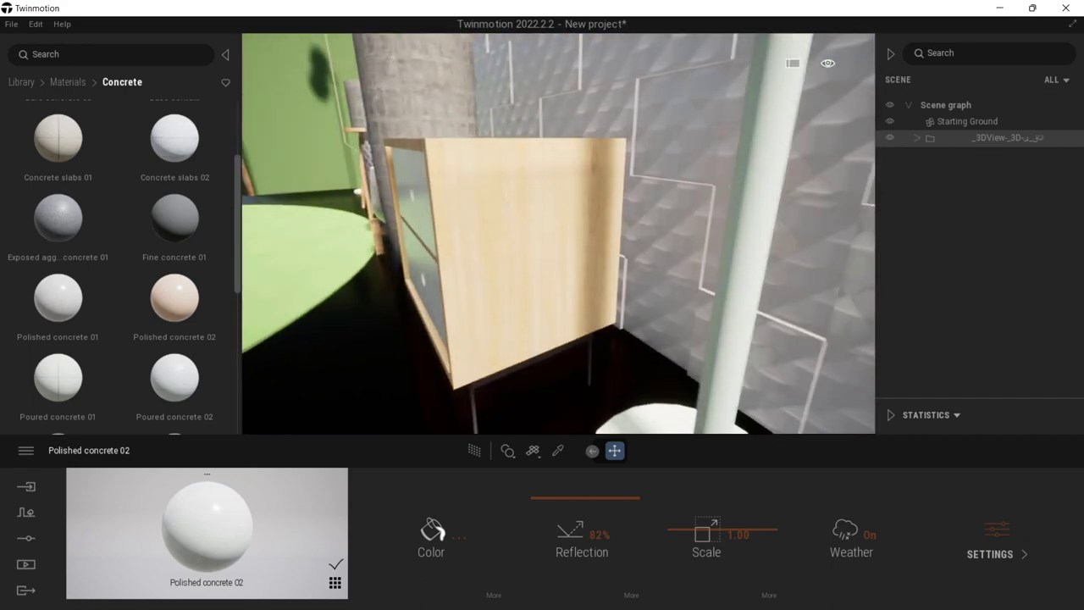
right_click_drag(610, 288, 641, 233)
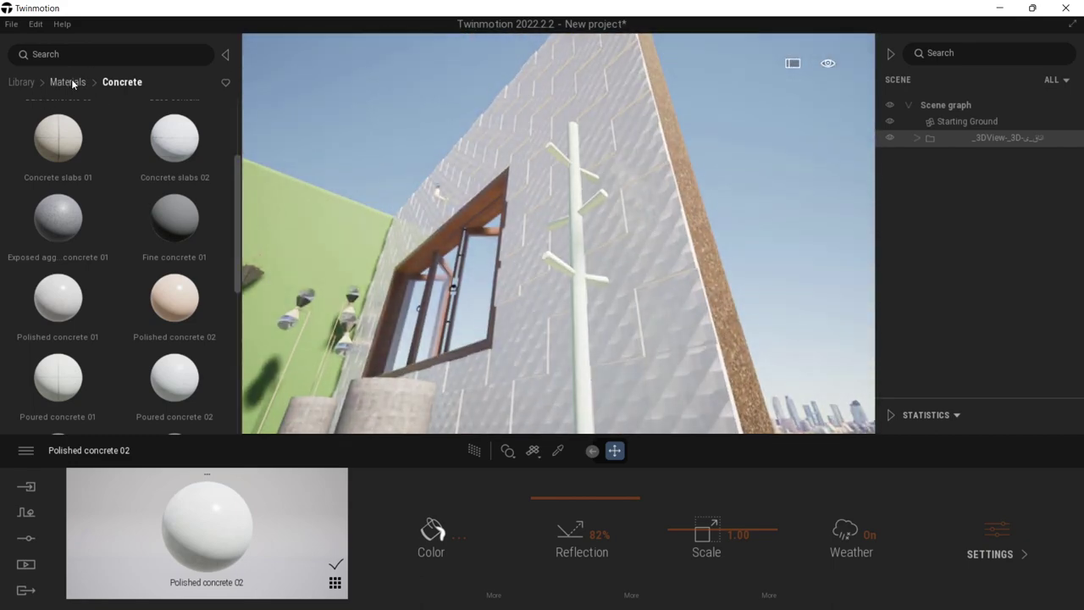
left_click(196, 150)
left_click_drag(174, 280, 577, 237)
Step: Pick the world map material of the globe on the desk and set its reflection to 45%
middle_click_drag(577, 237, 564, 434, "shift")
right_click_drag(584, 398, 559, 377)
right_click_drag(711, 228, 623, 225)
right_click_drag(542, 318, 617, 331)
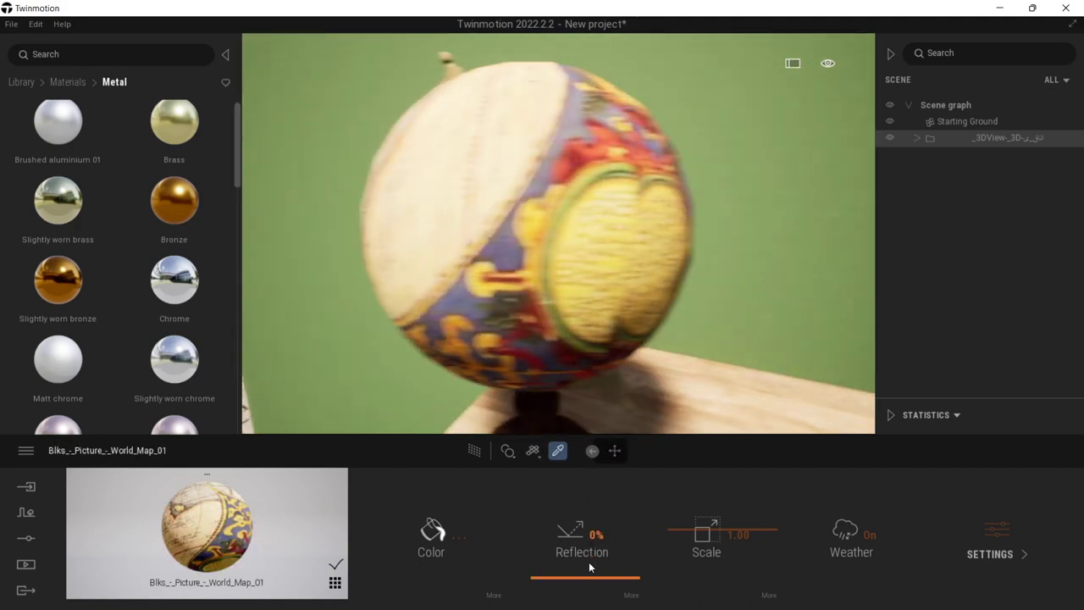
left_click(585, 528)
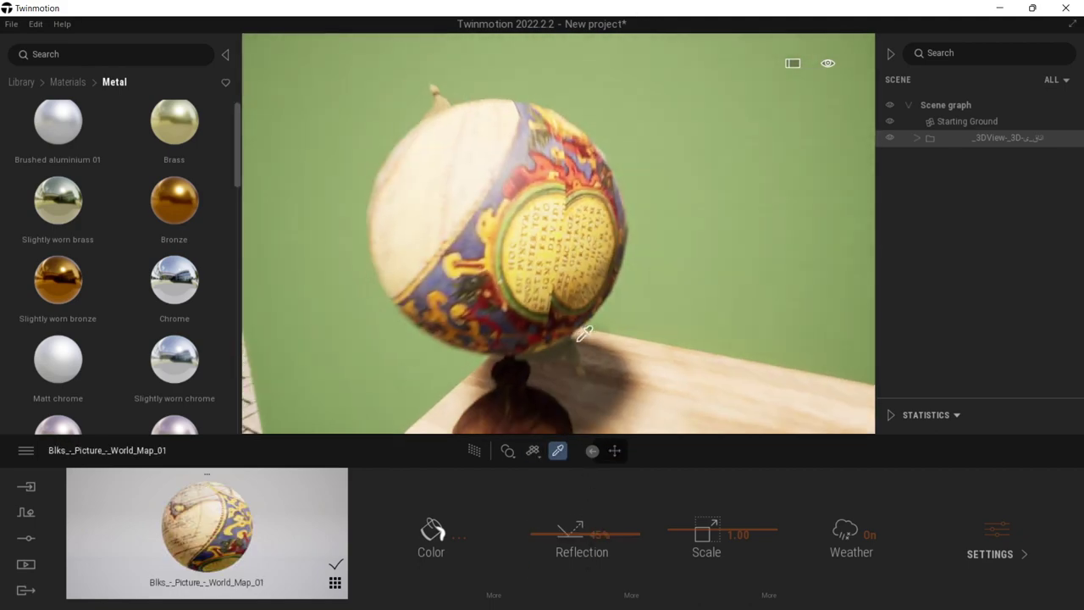
Step: Try the Chrome material on the ring-shaped handle of the window latch
scroll(584, 335, "down", 10)
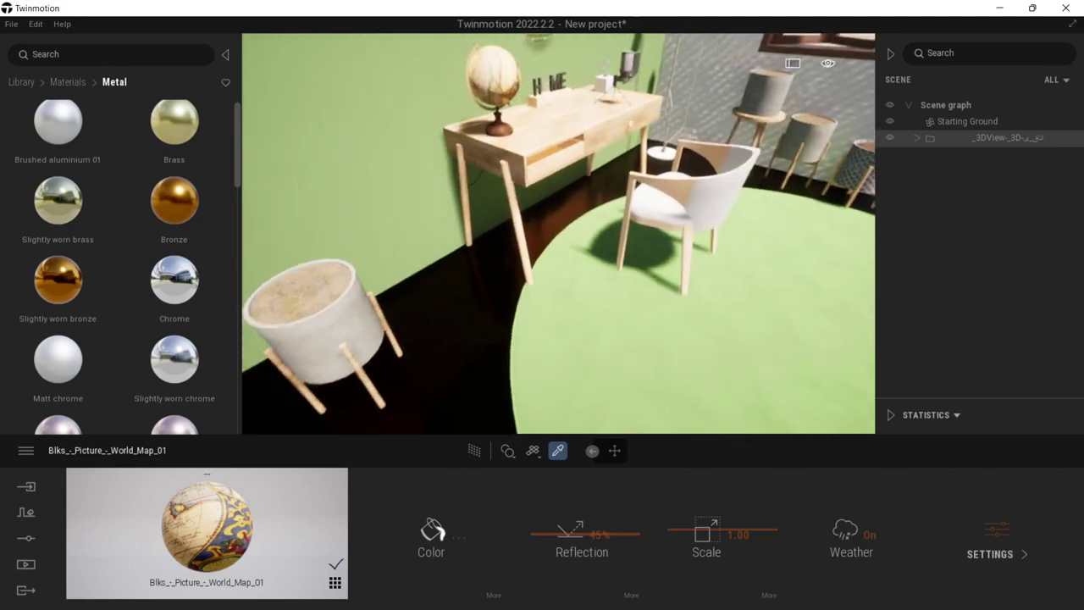
scroll(560, 233, "down", 6)
right_click_drag(559, 234, 491, 263)
key("w")
key("w")
key("w")
key("e")
key("q")
key("w")
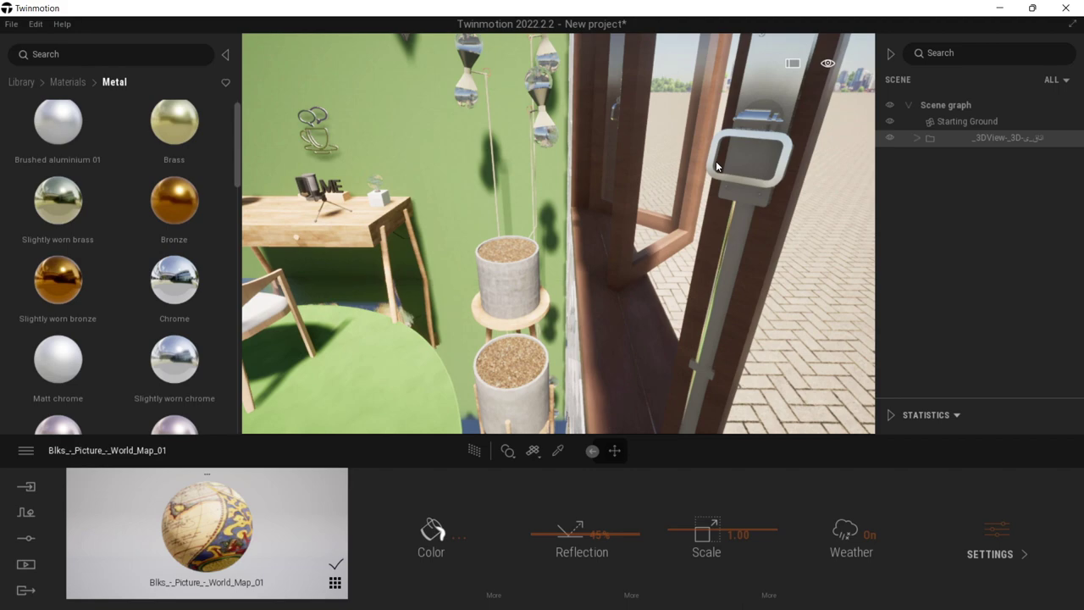
left_click_drag(760, 166, 176, 278)
Step: Examine the whole room from several angles to judge the materials of the furniture, walls, rug and floor
middle_click_drag(500, 149, 593, 146)
scroll(593, 145, "down", 4)
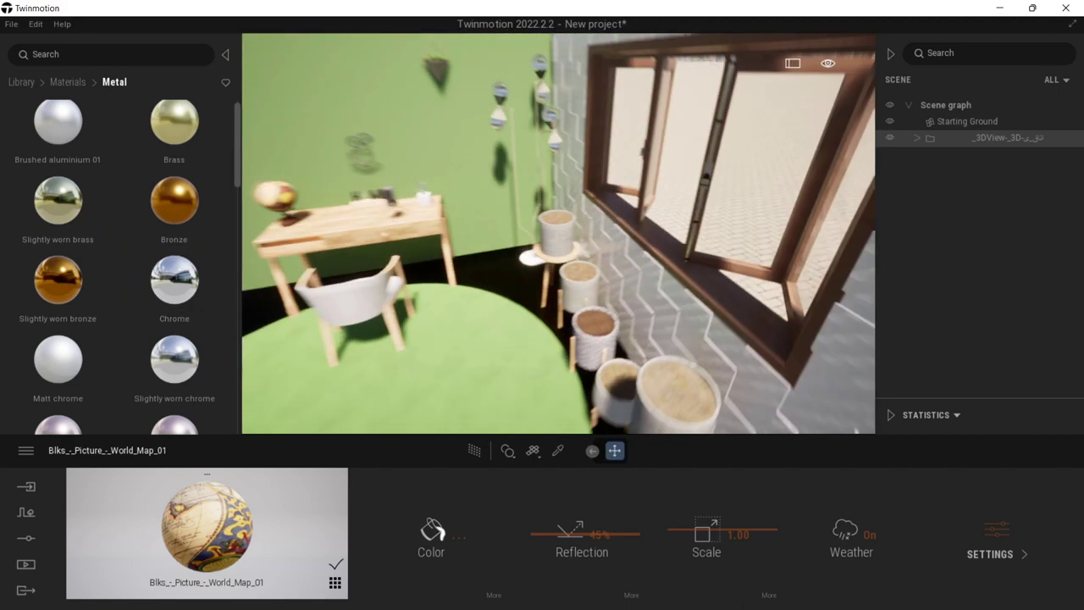
right_click_drag(592, 146, 690, 190)
scroll(655, 104, "down", 3)
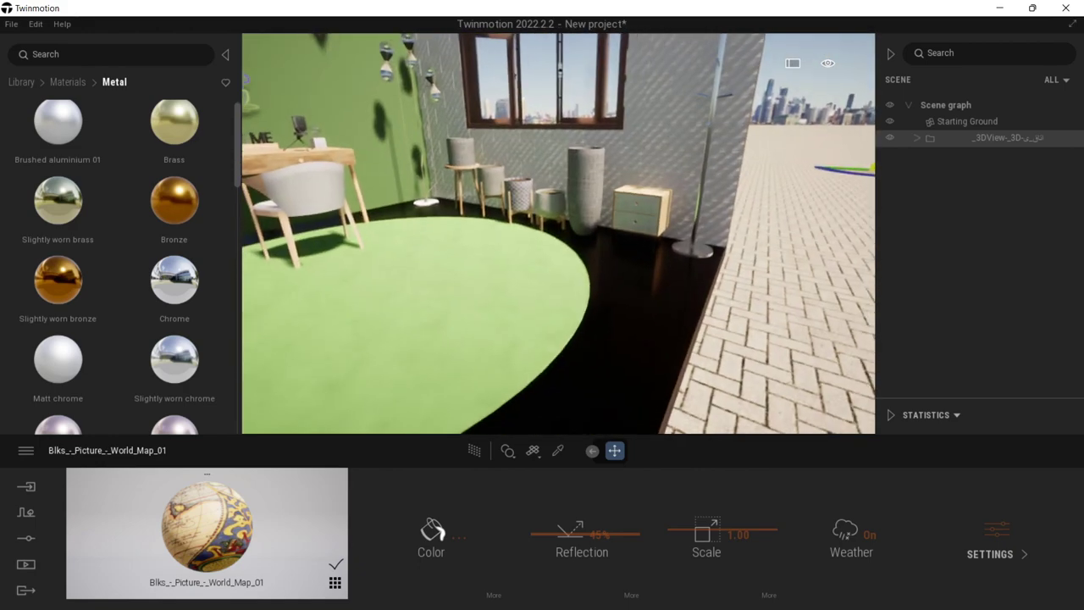
right_click_drag(579, 241, 473, 360)
scroll(575, 244, "up", 3)
scroll(534, 251, "up", 5)
scroll(485, 339, "down", 5)
scroll(485, 343, "down", 5)
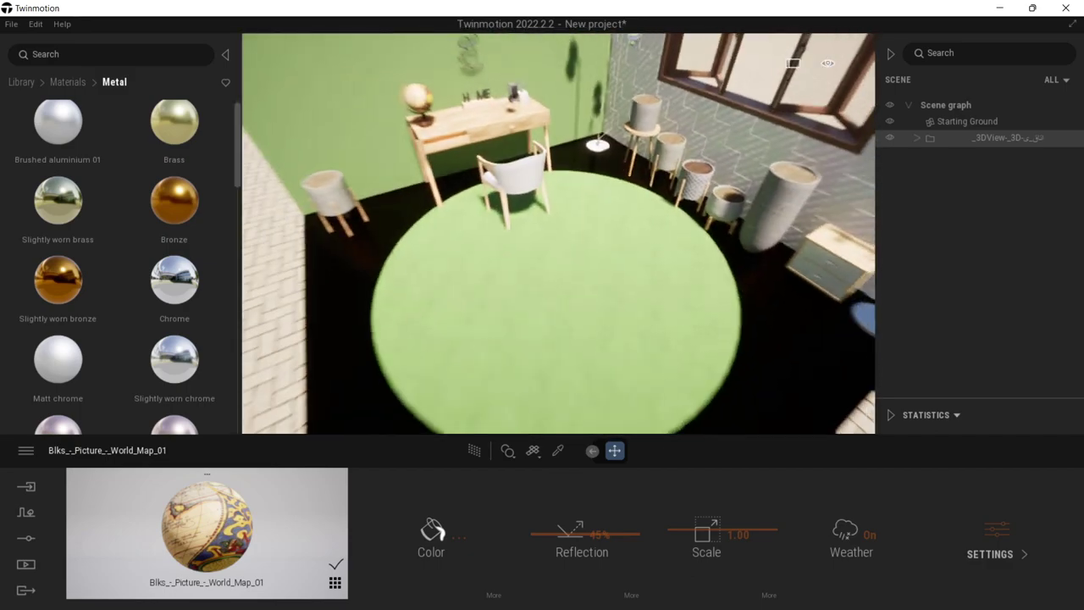
middle_click_drag(473, 360, 539, 247)
right_click_drag(538, 247, 560, 140)
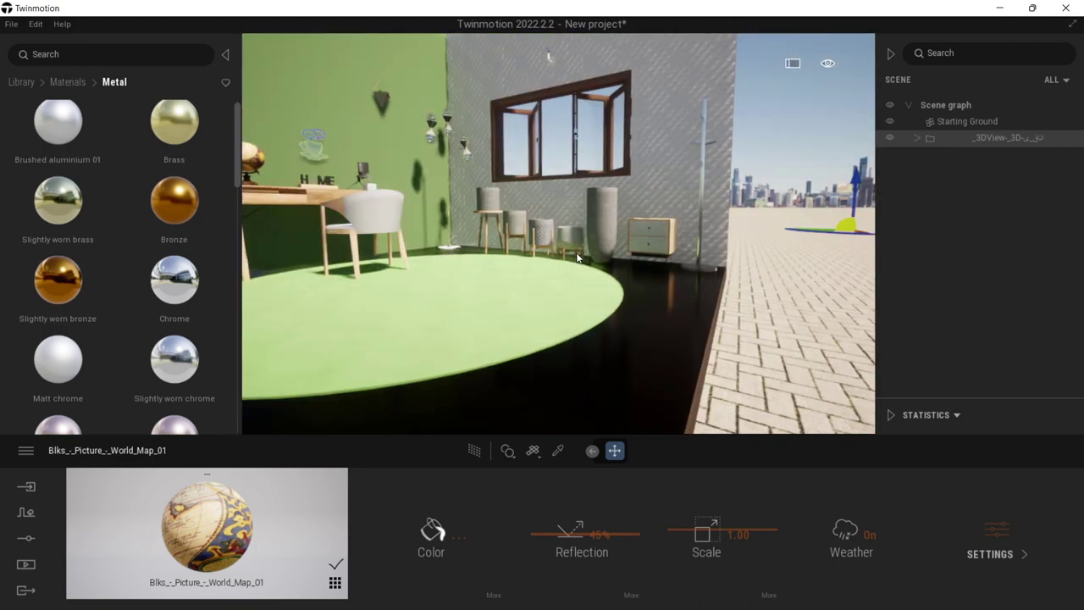
middle_click_drag(577, 258, 629, 258)
scroll(629, 258, "down", 3)
scroll(629, 258, "up", 4)
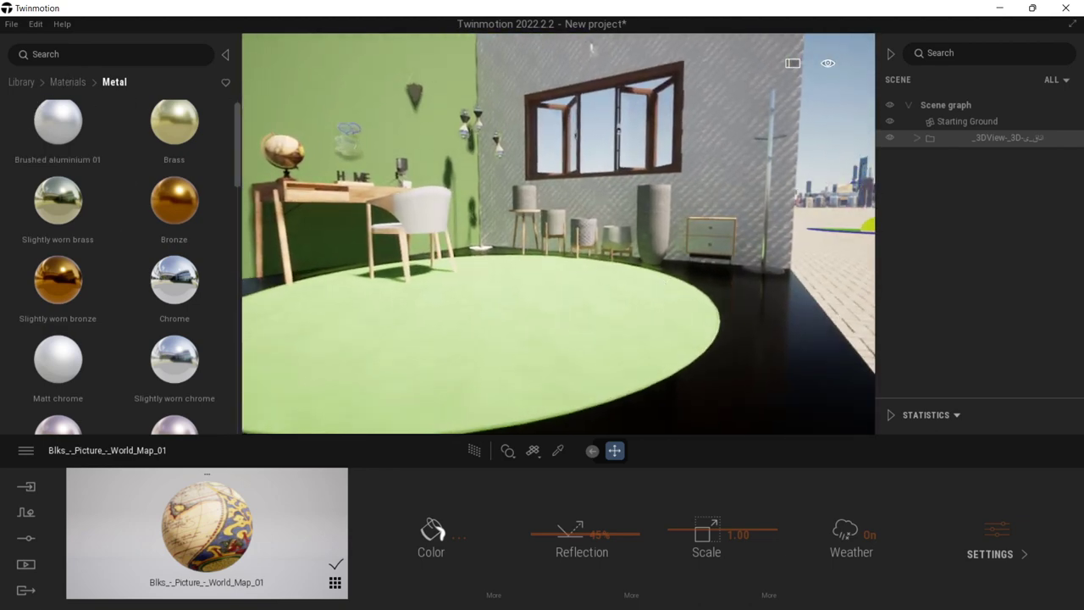
right_click_drag(669, 261, 652, 290)
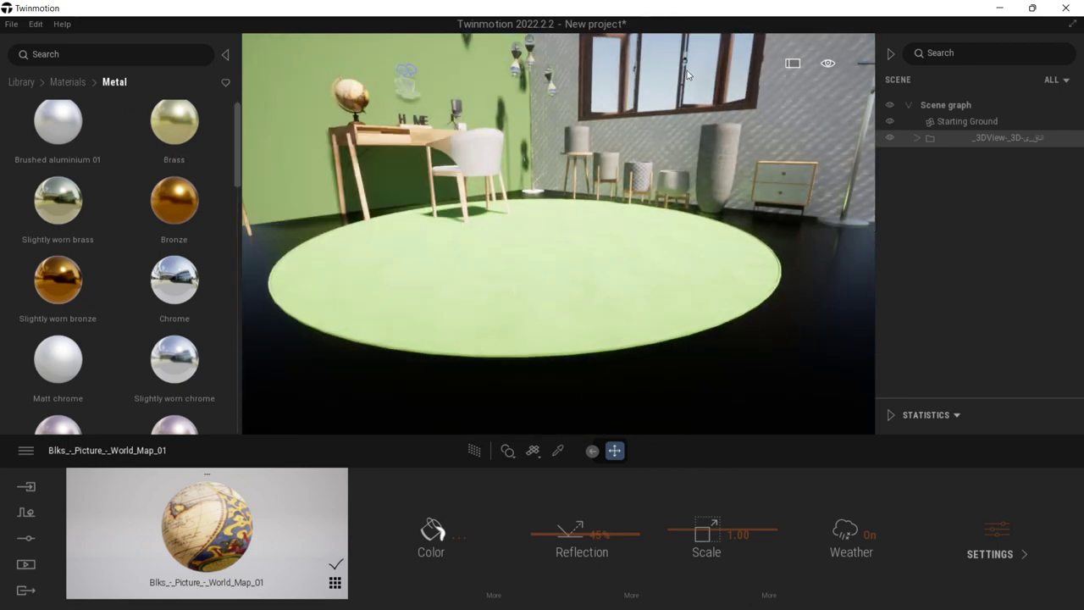
Step: Apply the Concrete tiles 3 material from the Tiles library to the black floor around the rug
left_click(68, 83)
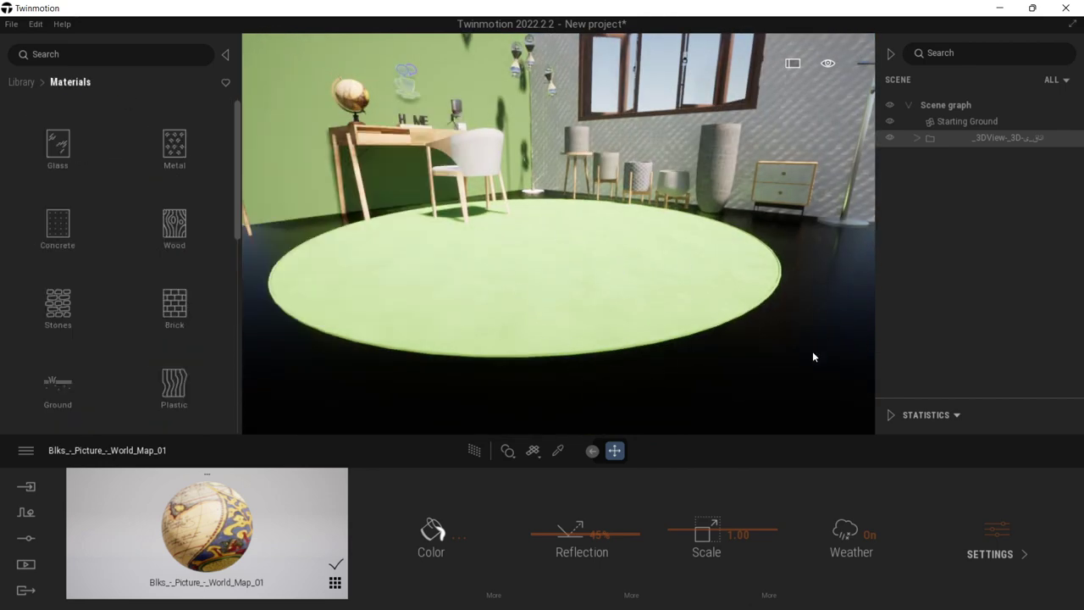
right_click_drag(682, 81, 659, 77)
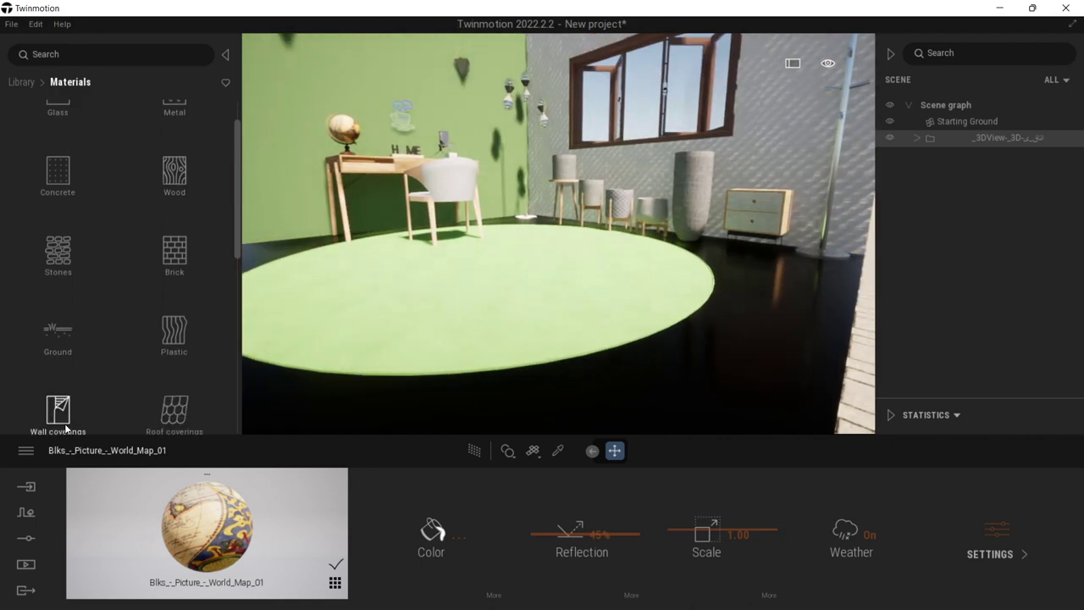
scroll(88, 353, "down", 5)
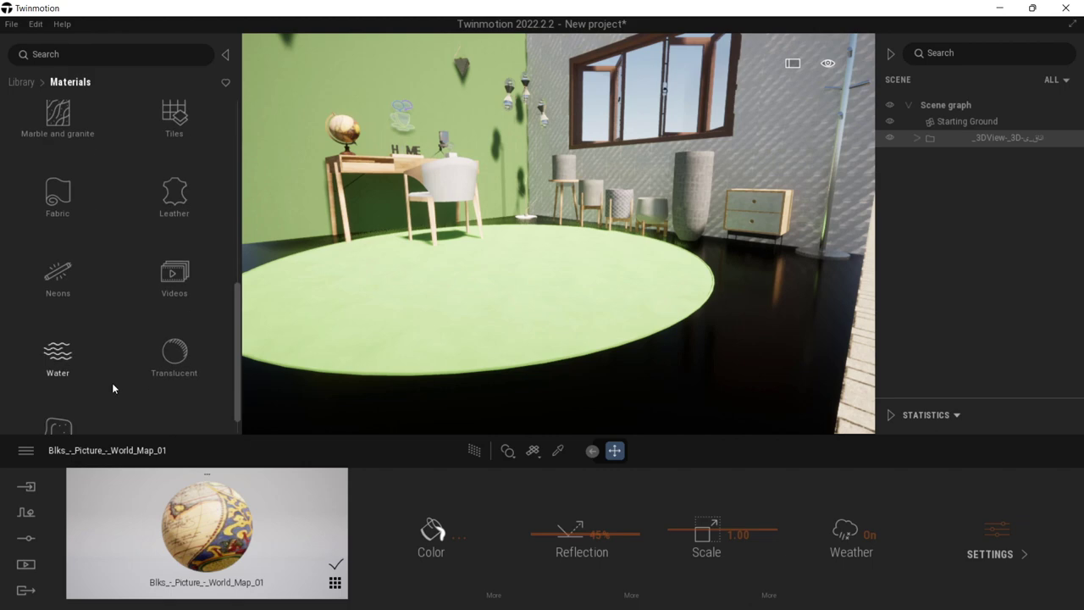
scroll(135, 331, "up", 1)
left_click(174, 131)
left_click_drag(235, 161, 247, 225)
mouse_move(85, 333)
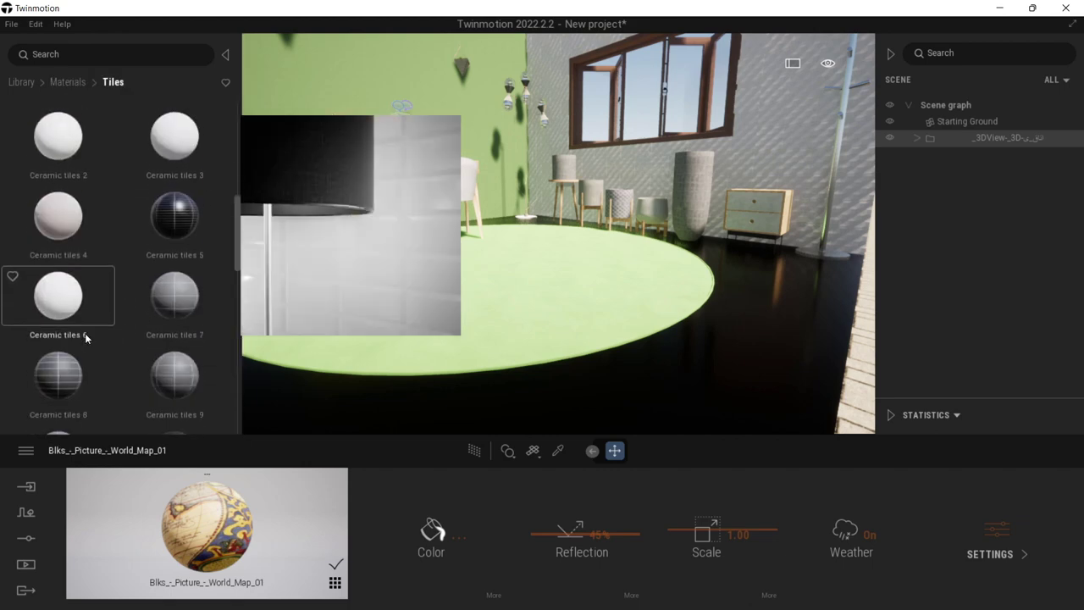
scroll(84, 333, "down", 2)
scroll(84, 333, "down", 1)
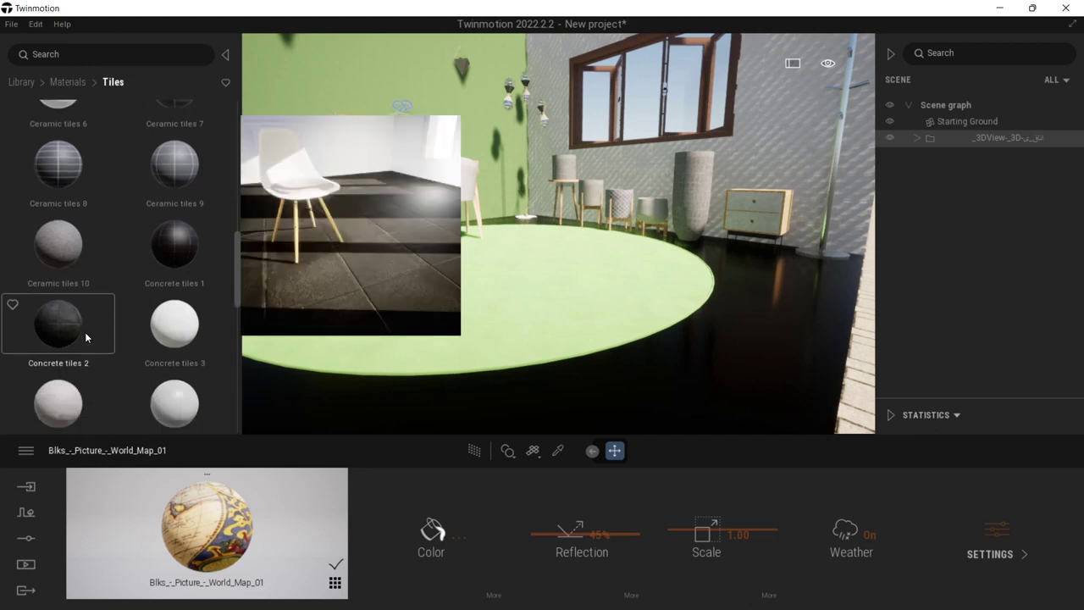
scroll(85, 332, "down", 1)
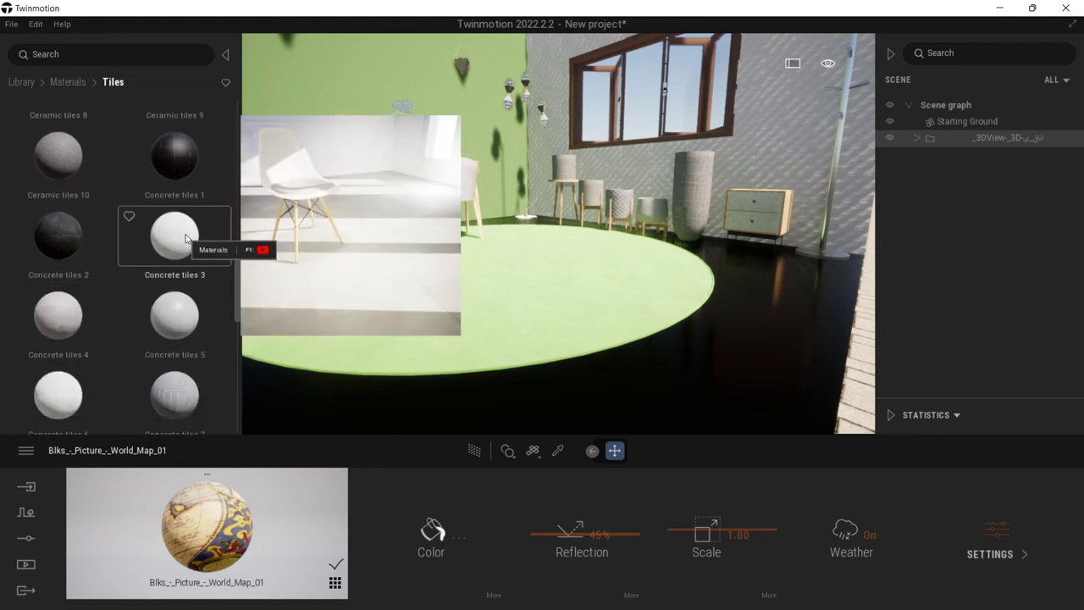
left_click_drag(187, 238, 509, 404)
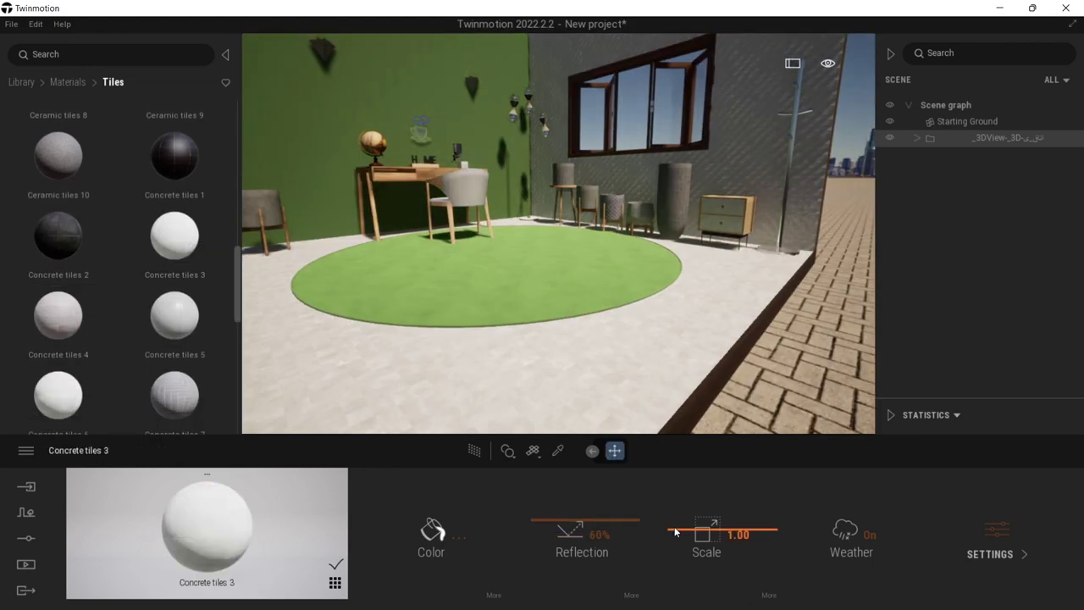
Step: Set the scale of the floor's Concrete tiles 3 material to 3.43
right_click_drag(696, 331, 696, 373)
key("w")
key("w")
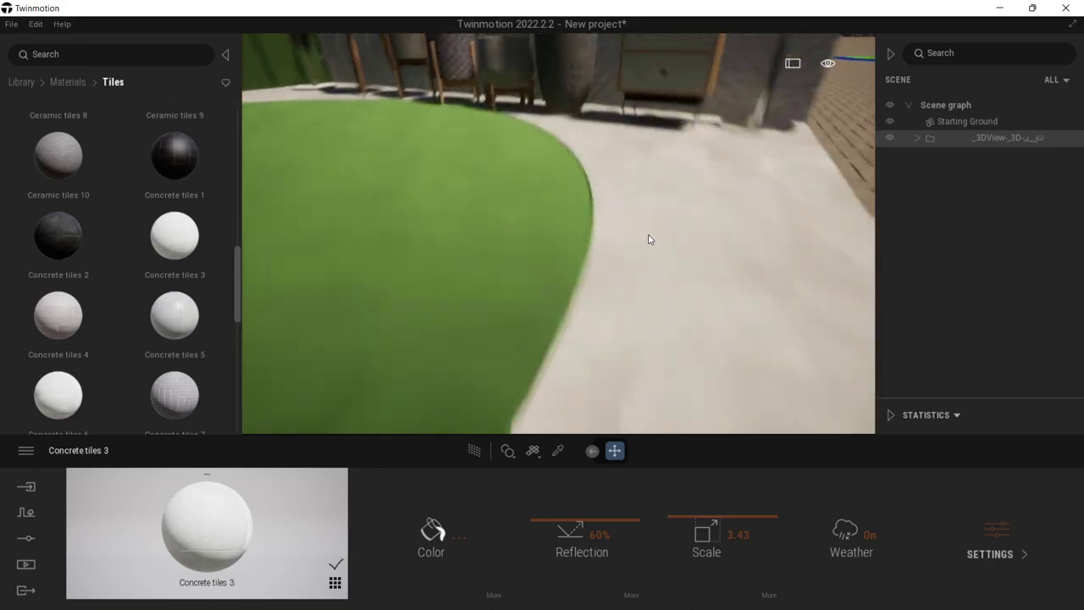
Step: Examine the window latch up close, then the furniture, floor and window wall from a wider viewpoint
right_click_drag(650, 240, 650, 161)
key("w")
right_click_drag(639, 263, 621, 235)
right_click_drag(567, 181, 561, 146)
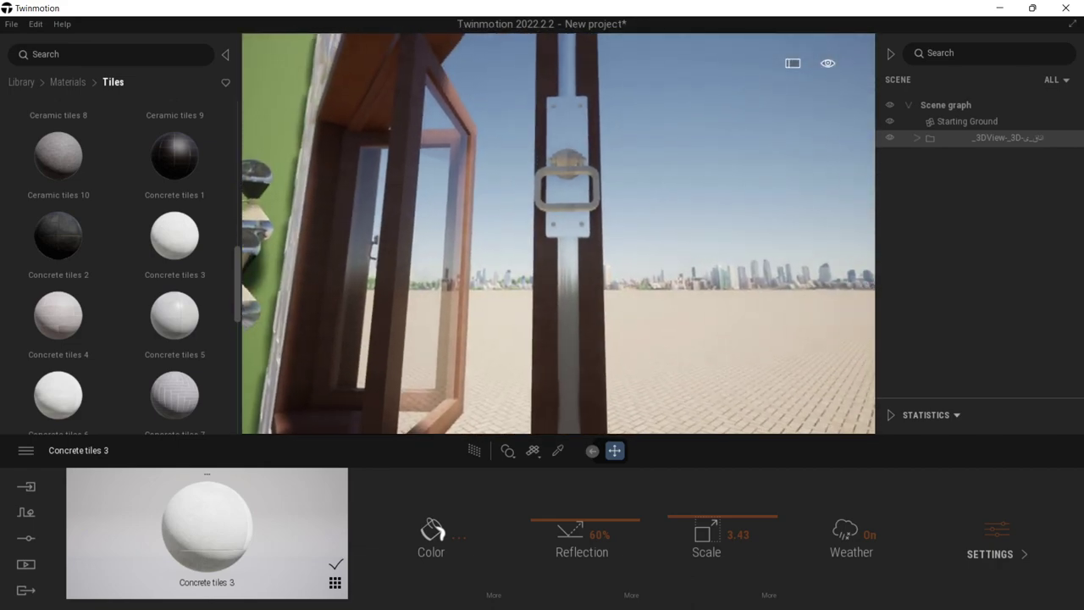
key("w")
key("e")
key("s")
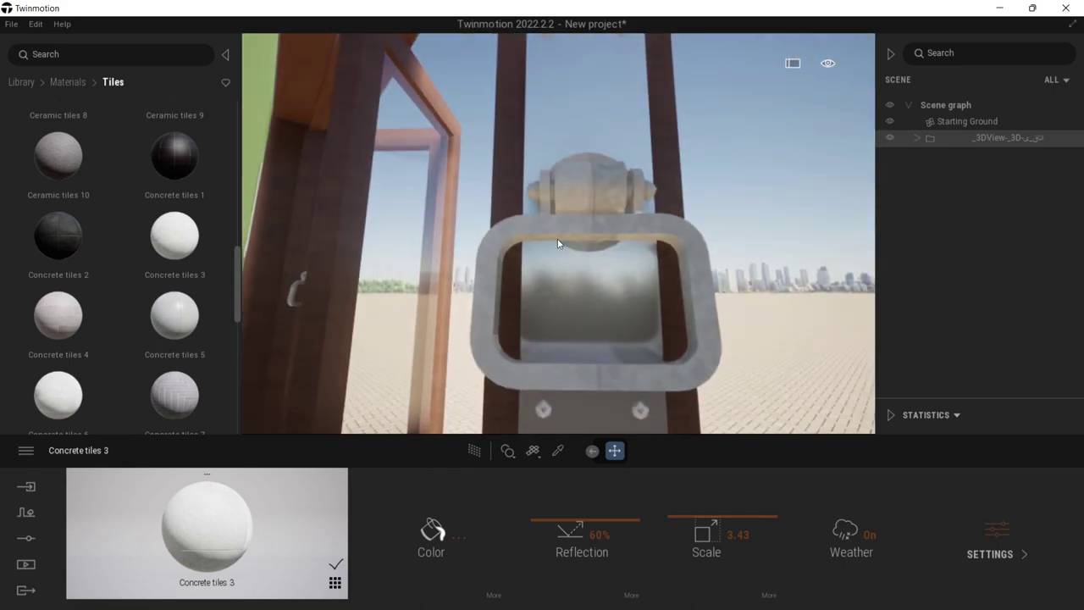
key("s")
right_click_drag(597, 255, 544, 110)
key("s")
key("s")
key("s")
key("w")
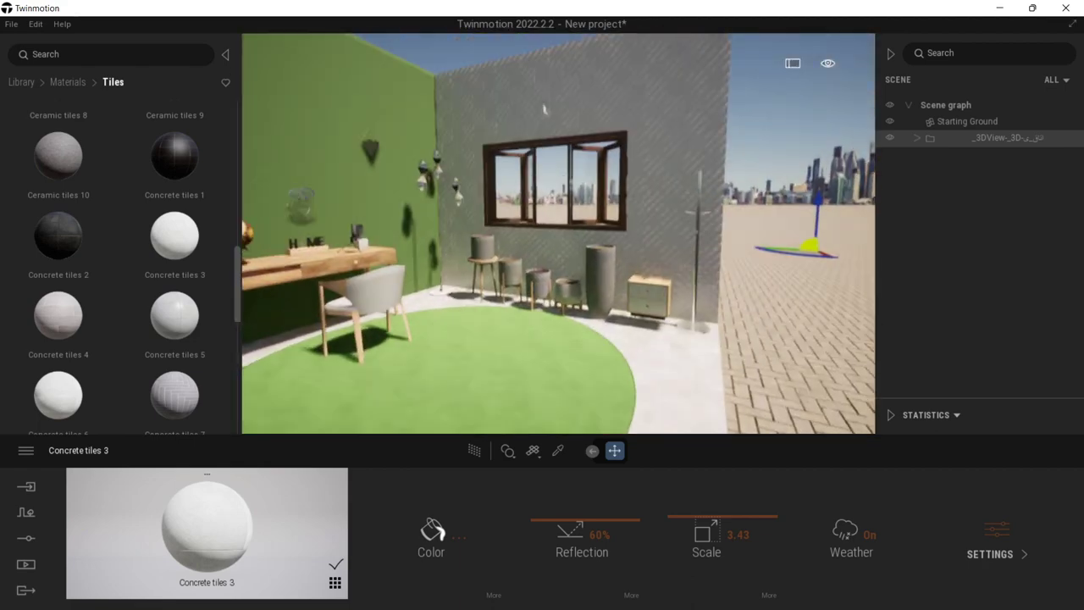
right_click_drag(529, 283, 545, 263)
key("w")
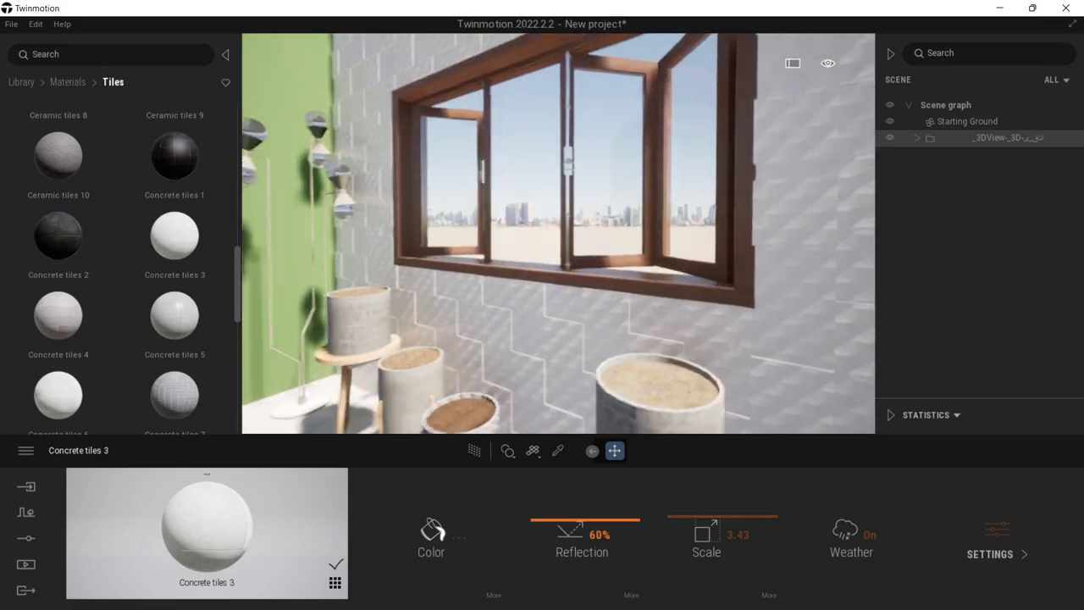
Step: Switch to the room model in Revit, enlarge its window to full size and leave nothing selected in the 3D view
key("super")
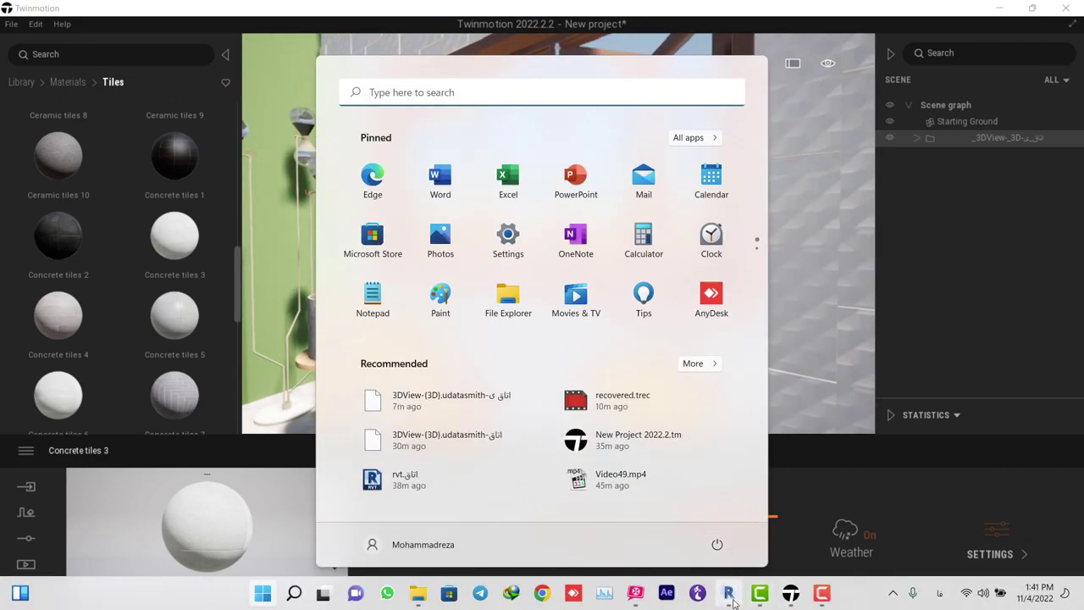
left_click(735, 603)
double_click(836, 5)
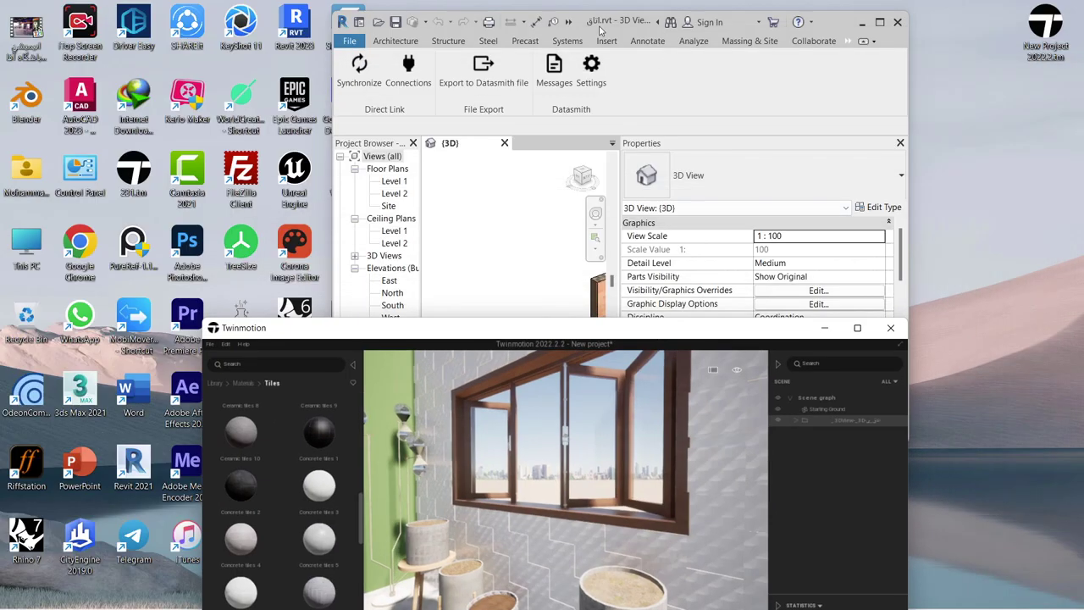
double_click(596, 21)
left_click(479, 397)
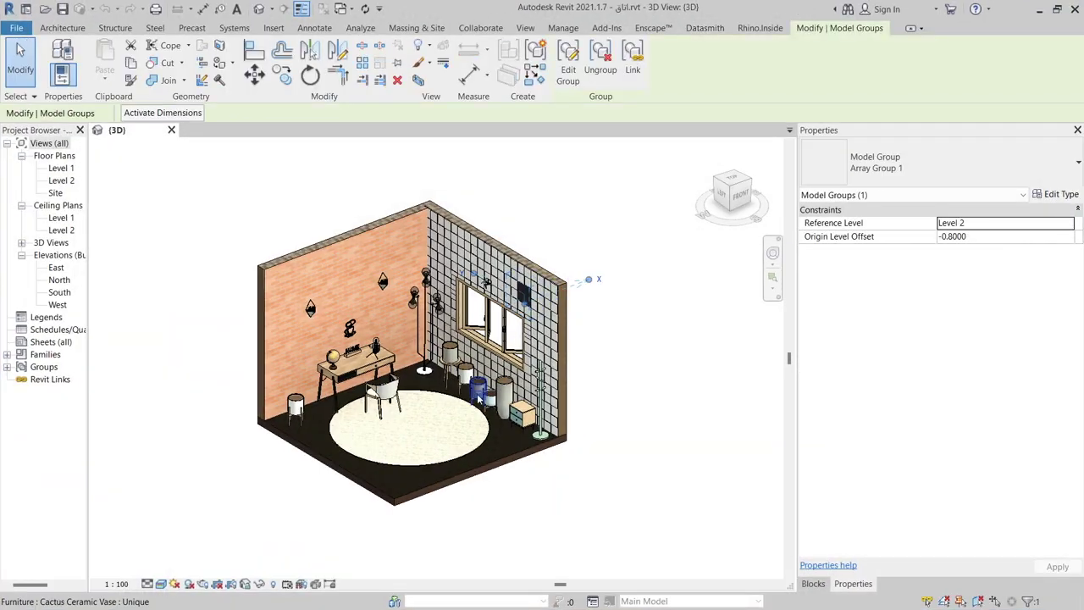
left_click(647, 389)
Step: Paint the floor face around the rug with the Blks - Light - 1800k material
scroll(398, 496, "up", 10)
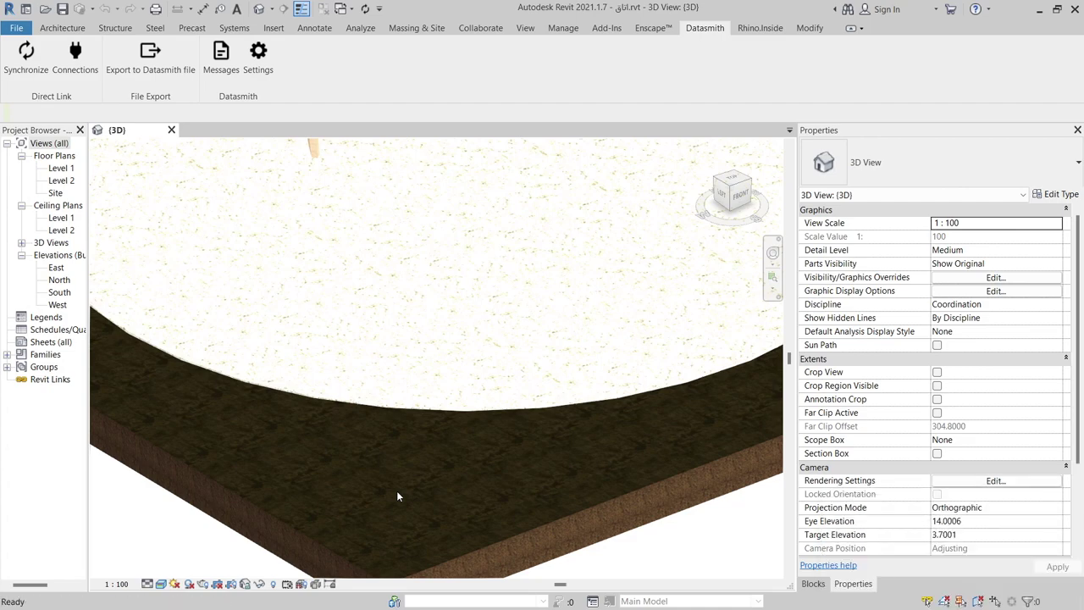
key("p")
key("t")
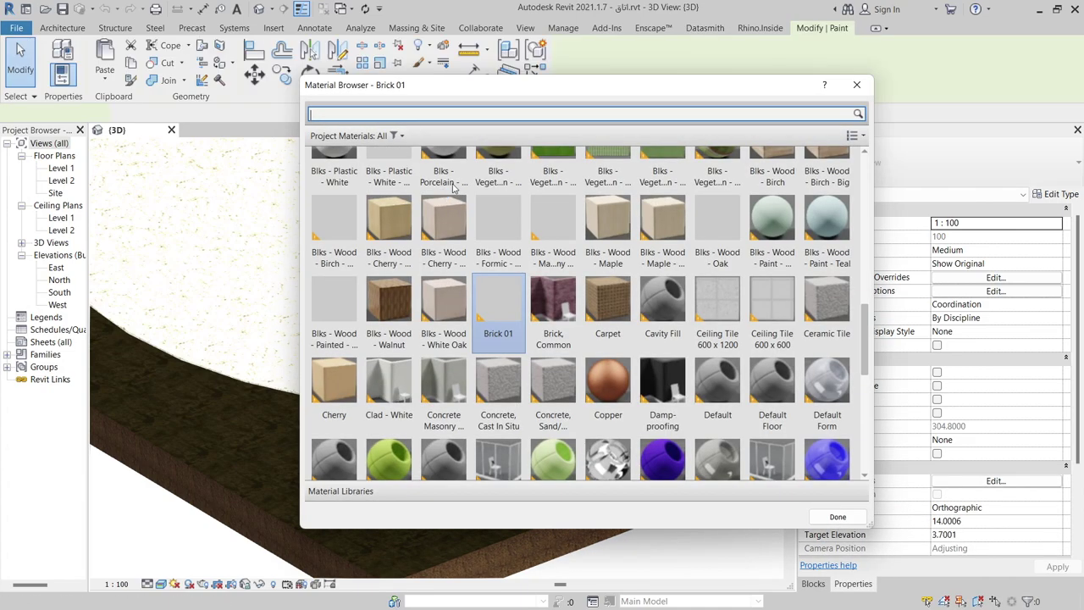
left_click_drag(523, 93, 770, 67)
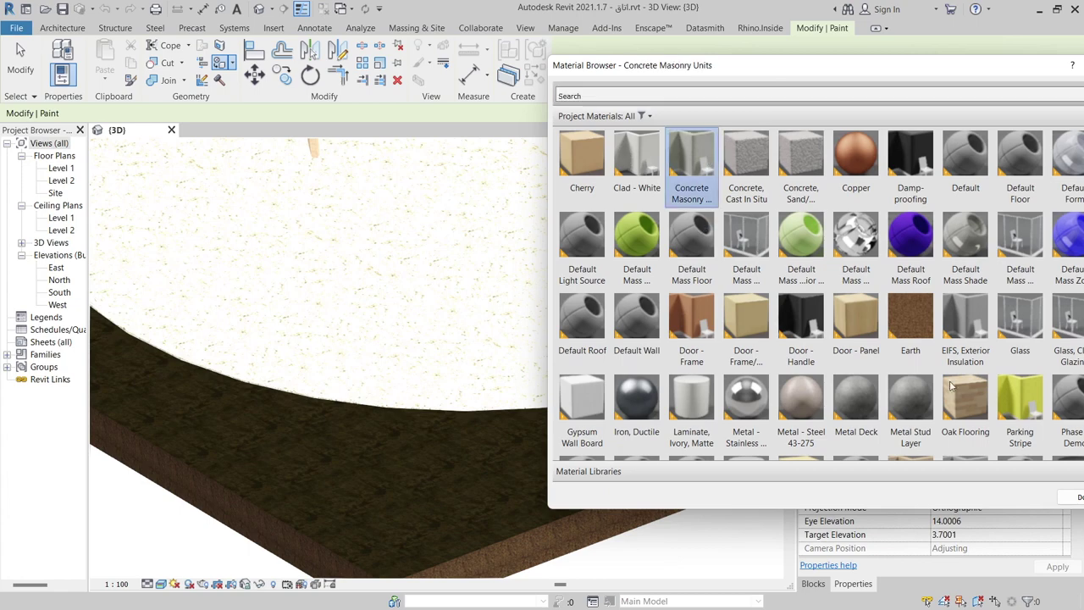
scroll(894, 343, "up", 8)
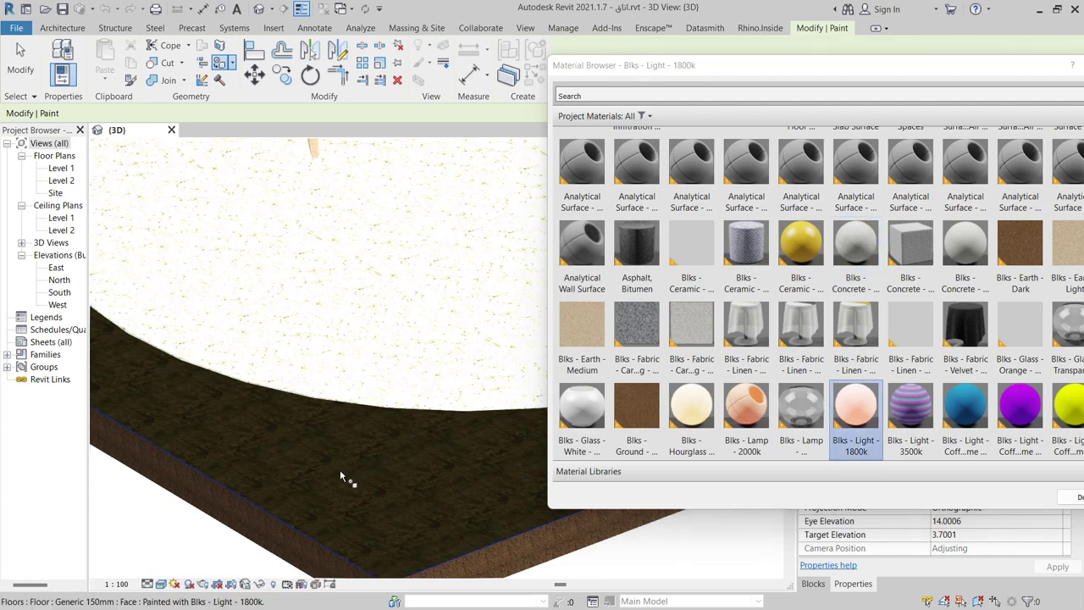
scroll(340, 469, "down", 5)
scroll(412, 312, "up", 4)
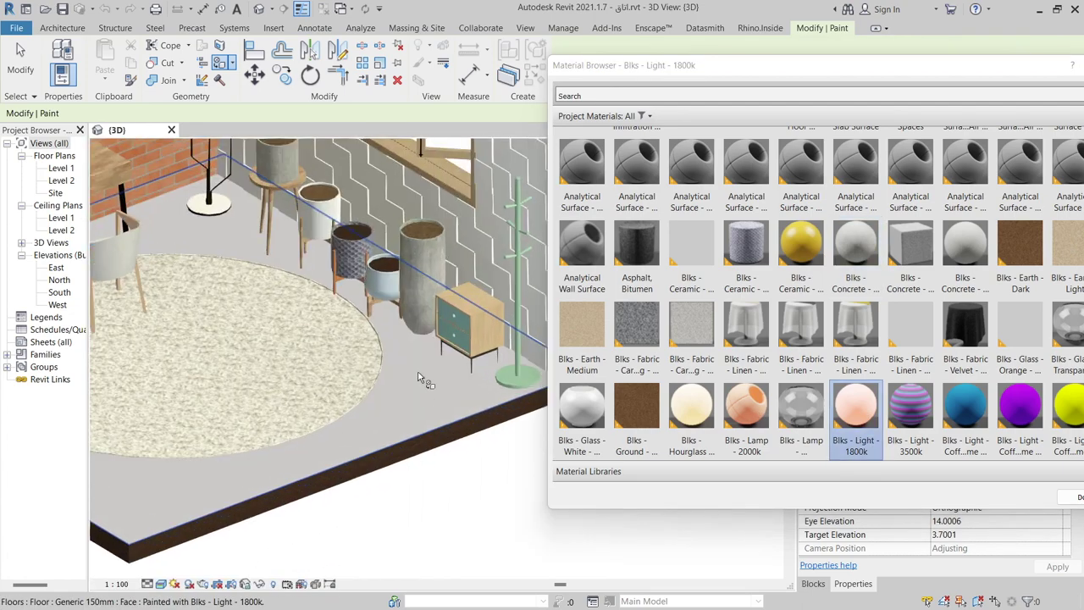
Step: Inspect the window latch in Revit, finish painting and switch back to the Twinmotion project
scroll(421, 379, "up", 3)
scroll(390, 226, "up", 8)
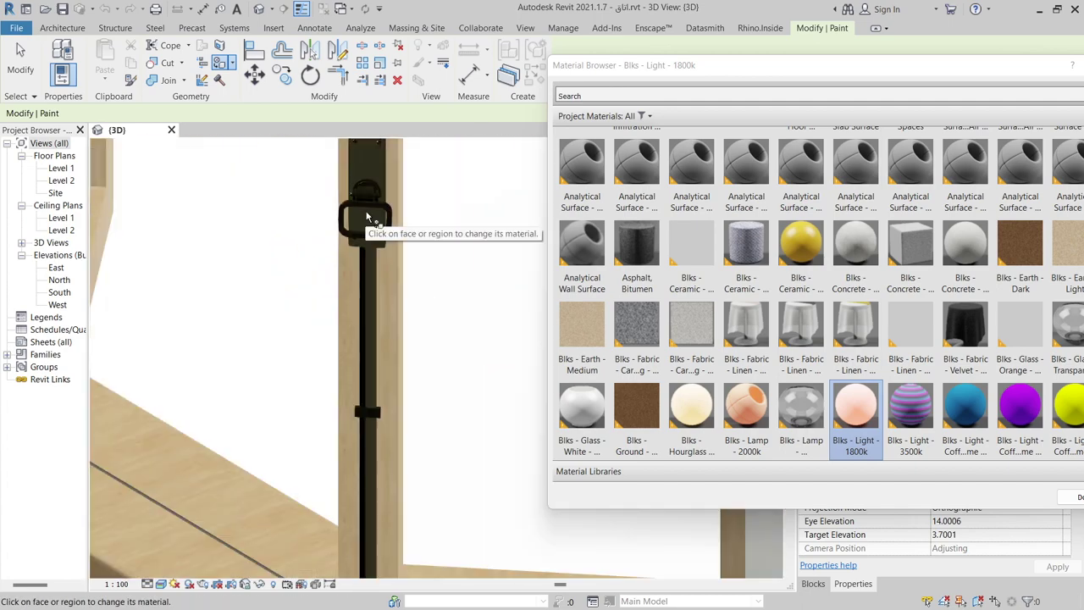
scroll(370, 235, "down", 6)
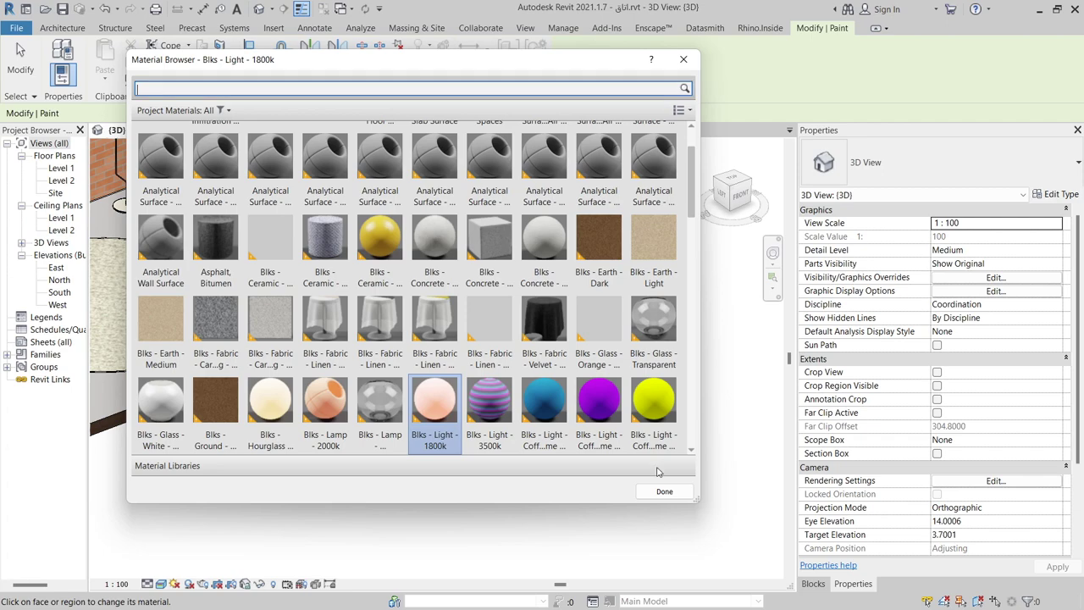
left_click(665, 491)
left_click(1040, 8)
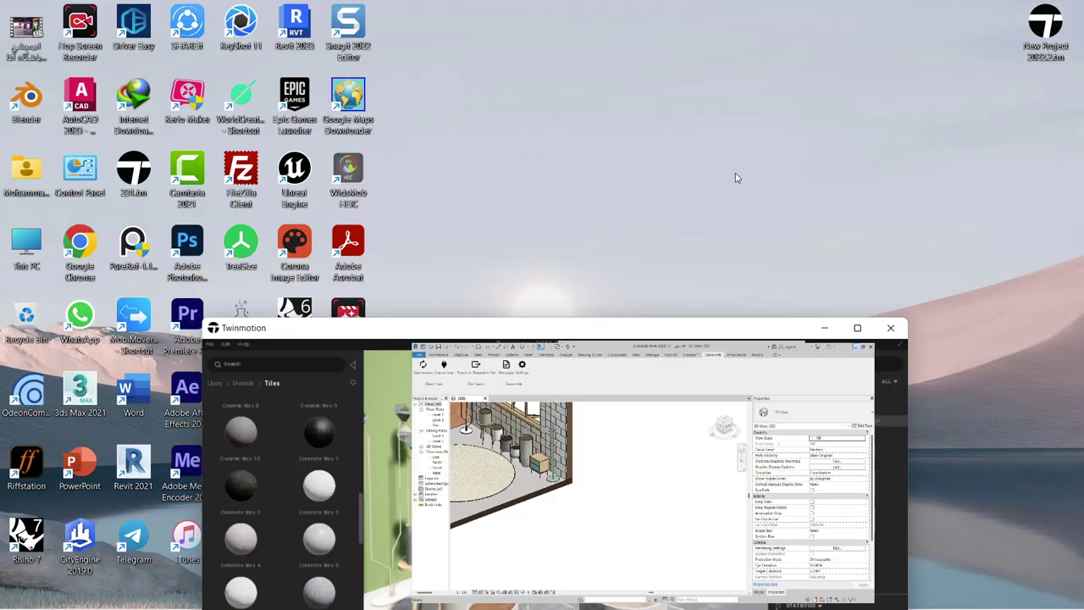
double_click(593, 325)
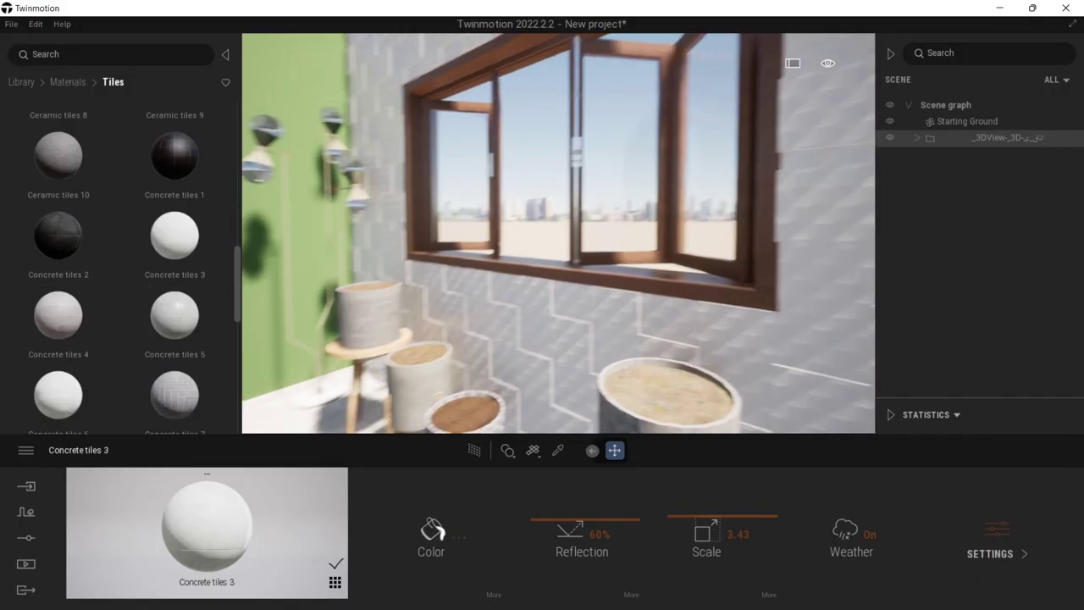
Step: Pick the microphone's glazed black plastic material, set its colour to black and its reflection to 30%
right_click_drag(559, 234, 627, 178)
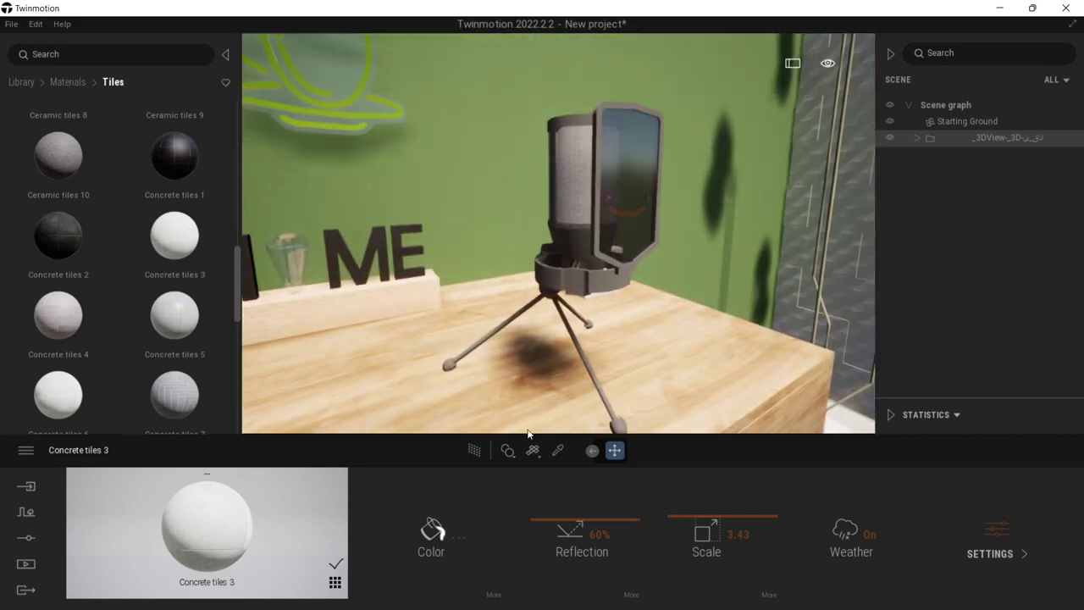
left_click(557, 450)
key("a")
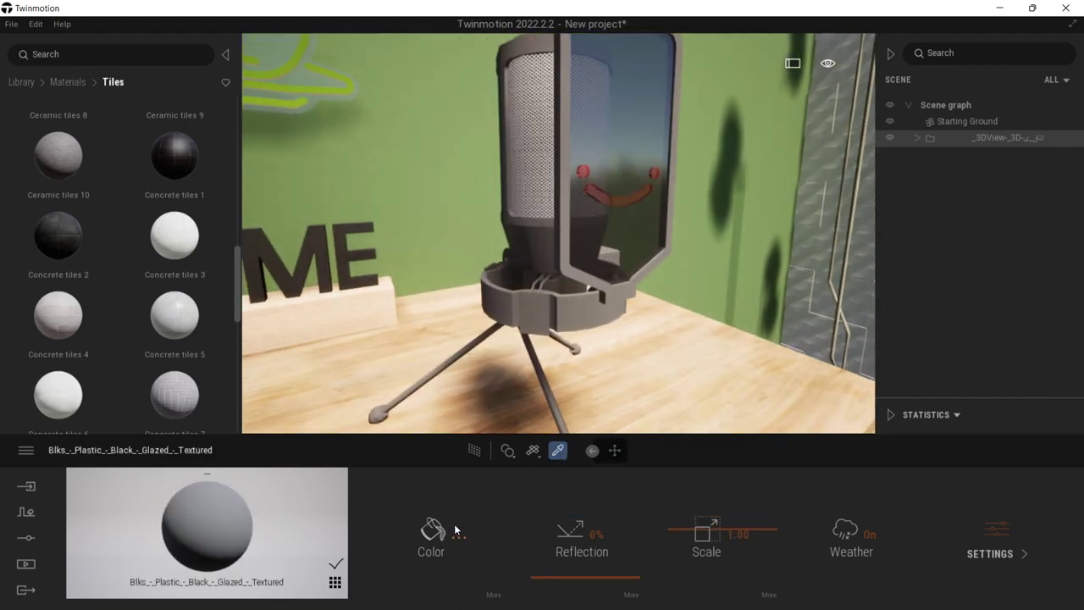
left_click(434, 531)
left_click(612, 442)
left_click_drag(576, 566, 574, 548)
Step: Apply the Neon 01 material from the Neons library to the filament of the light bulb in the HOME desk sign
right_click_drag(644, 389, 525, 385)
right_click_drag(805, 292, 783, 287)
key("w")
middle_click_drag(733, 216, 453, 227)
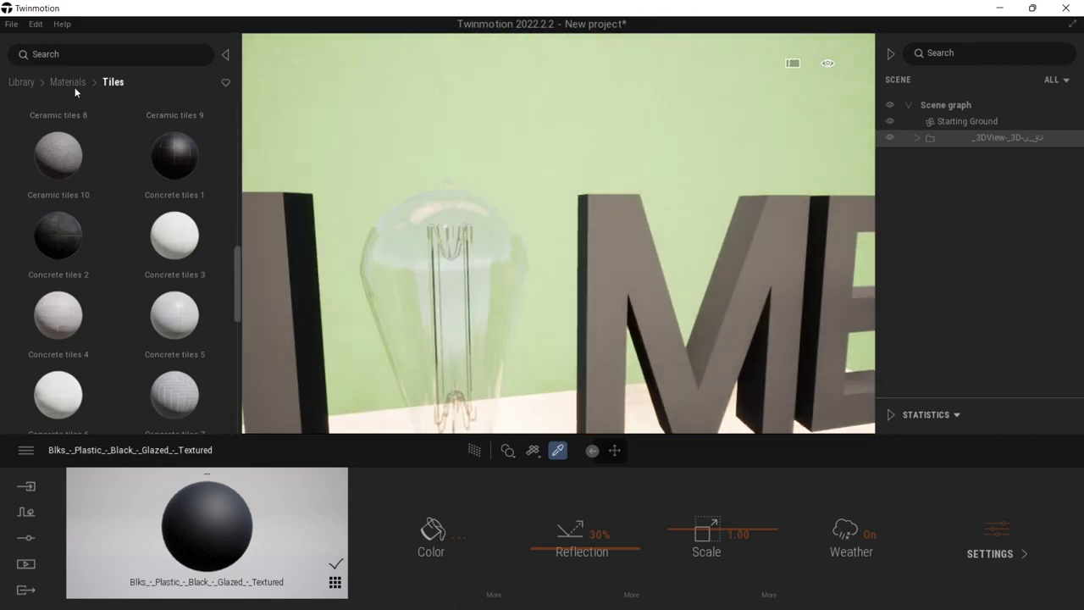
right_click_drag(559, 233, 470, 233)
key("w")
key("Up")
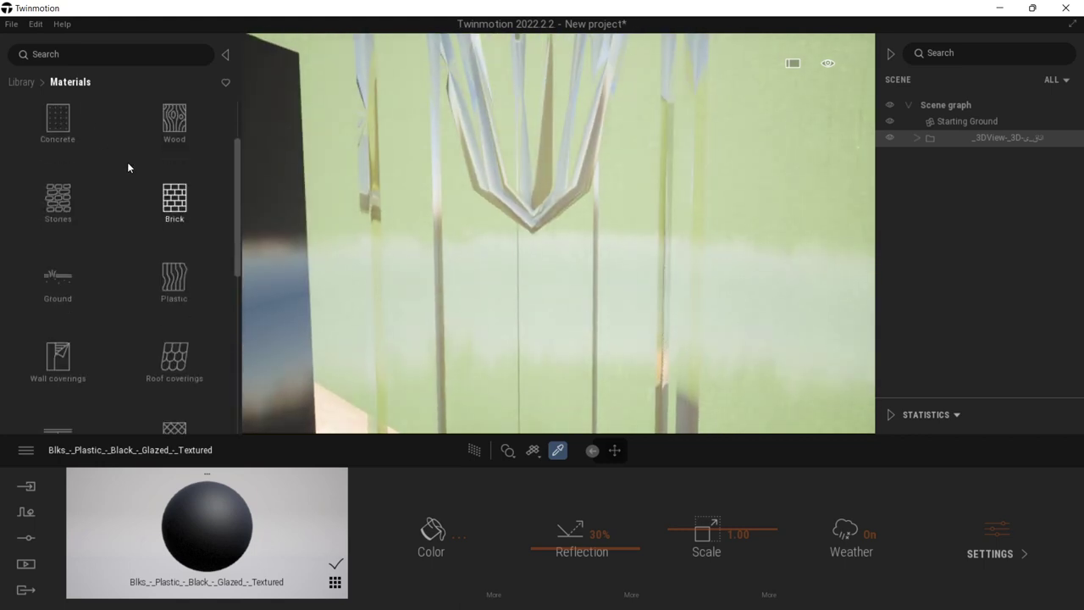
scroll(133, 165, "down", 5)
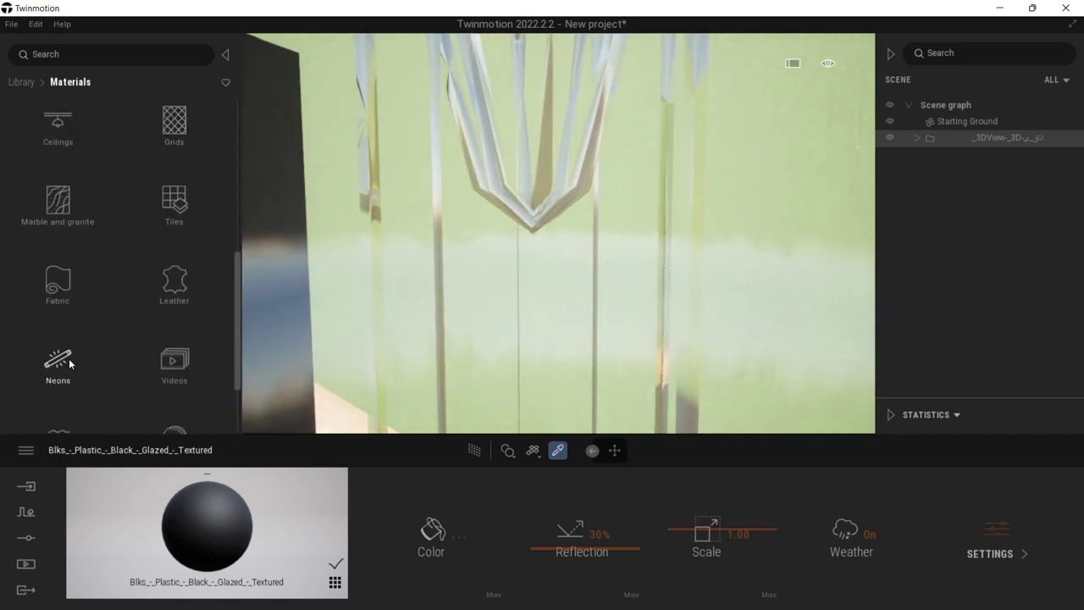
left_click(57, 364)
left_click_drag(87, 331, 549, 210)
key("Down")
Step: Apply the Neon 01 material to the glass globes of the floor lamp in the room's corner
right_click_drag(549, 212, 809, 280)
key("w")
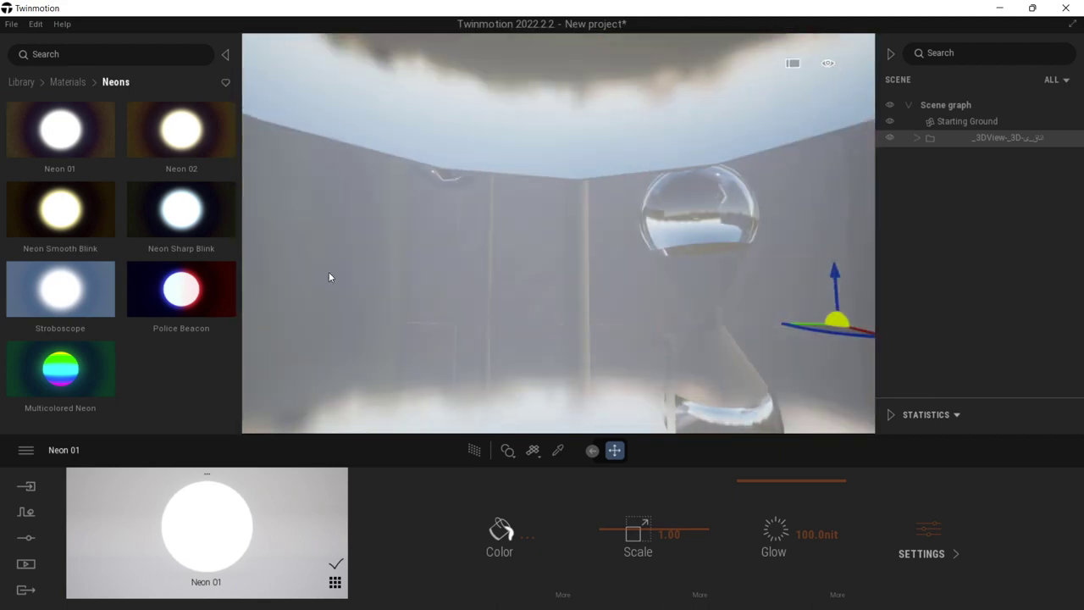
left_click_drag(59, 130, 528, 172)
key("s")
right_click_drag(528, 172, 508, 203)
Step: Apply the Slightly worn chrome material from the Metal library to the fixture of the wall lamp on the tiled wall
left_click(71, 81)
left_click(152, 155)
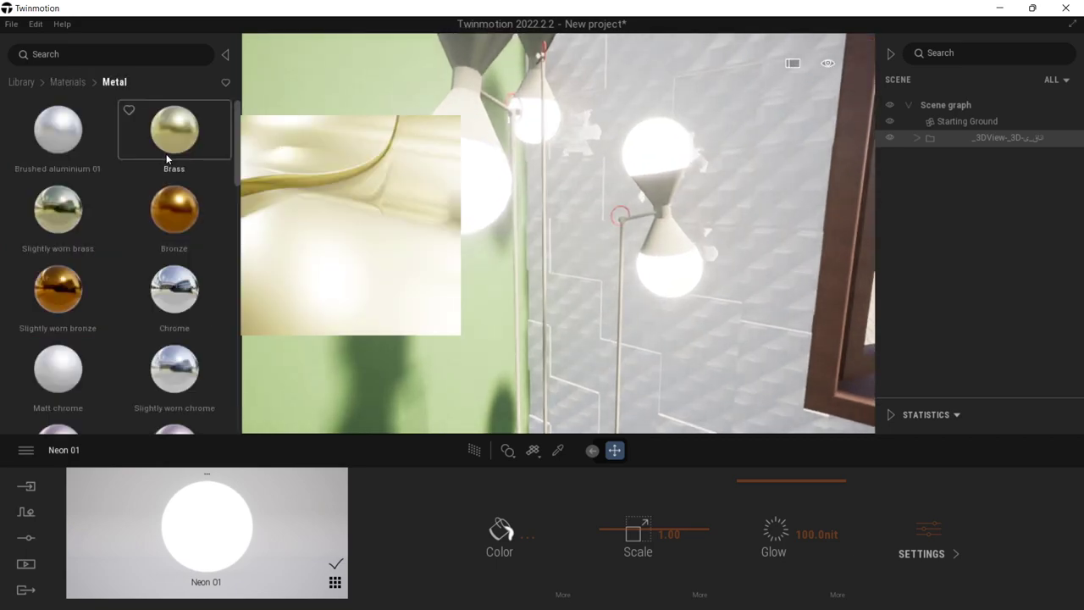
left_click_drag(502, 95, 463, 76)
right_click_drag(463, 76, 564, 68)
key("w")
key("w")
left_click_drag(172, 368, 522, 309)
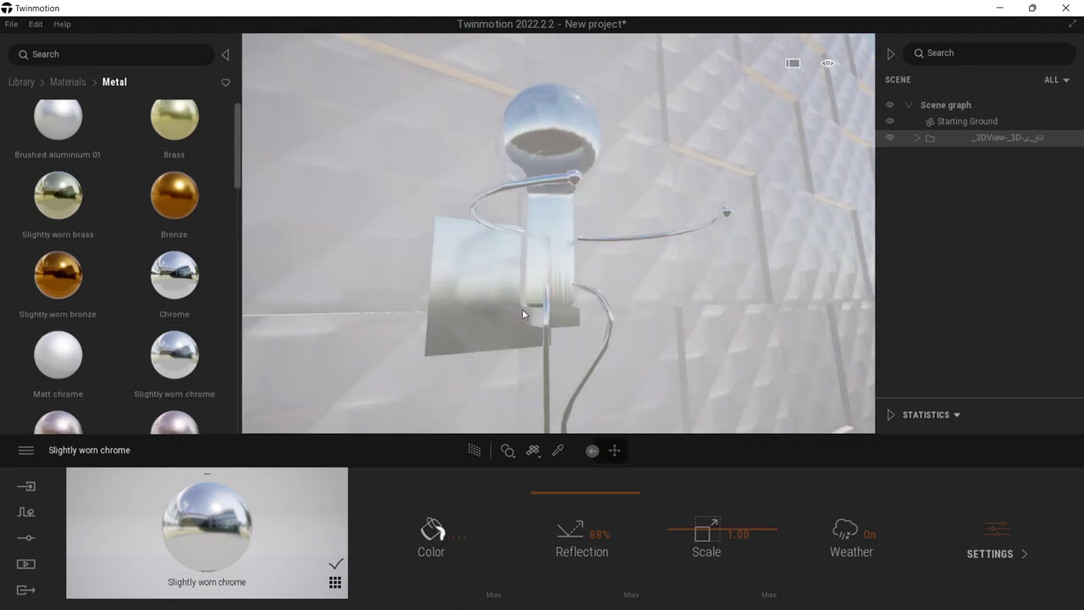
Step: Apply the Neon 01 material from the Neons library to the bulb of the wall lamp
key("Up")
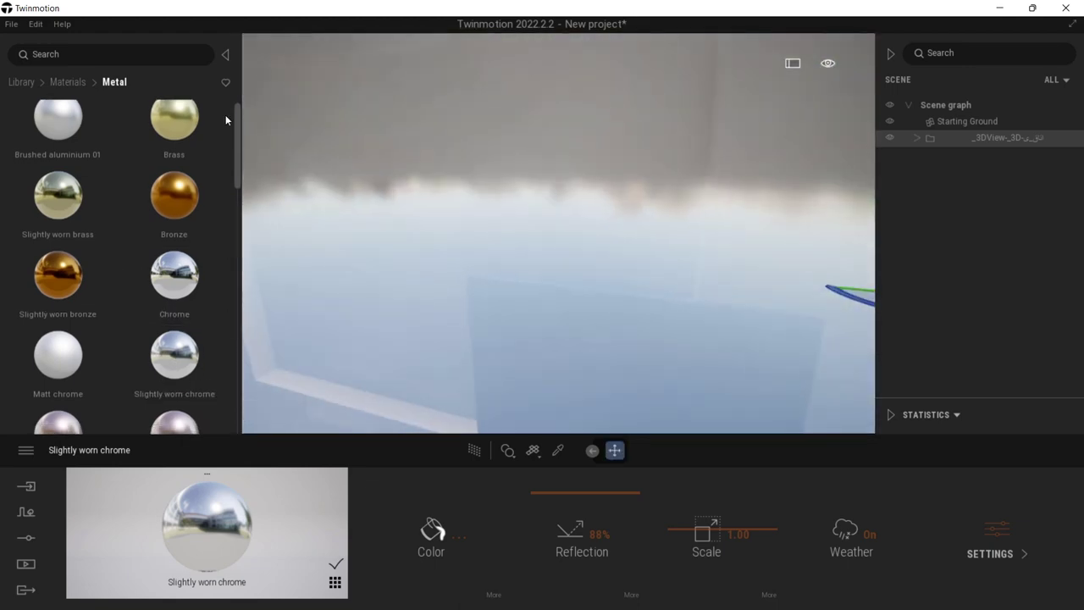
scroll(86, 250, "down", 4)
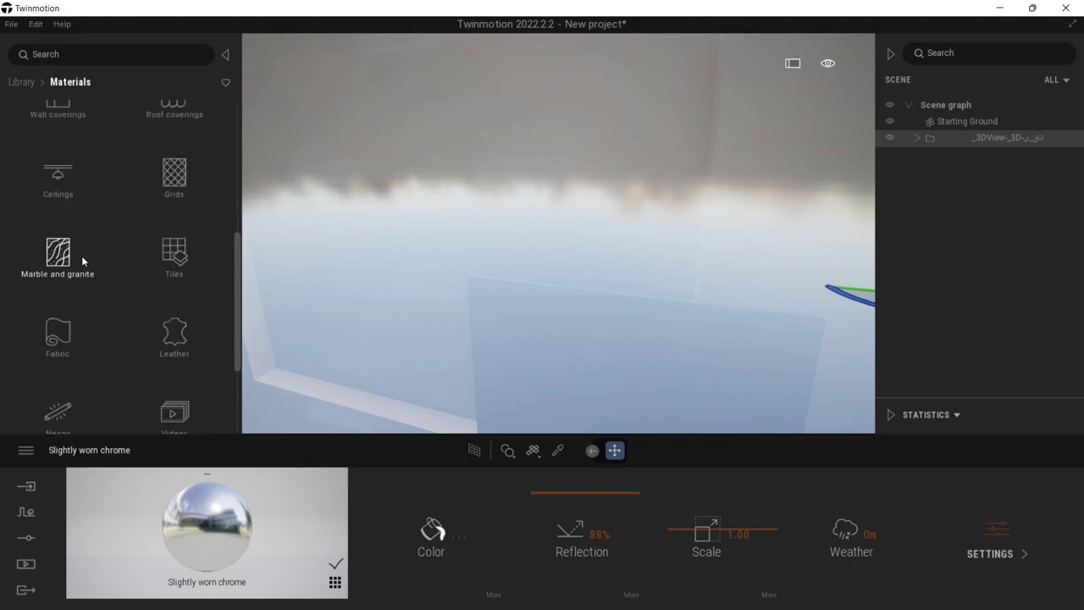
left_click(57, 326)
scroll(501, 331, "down", 3)
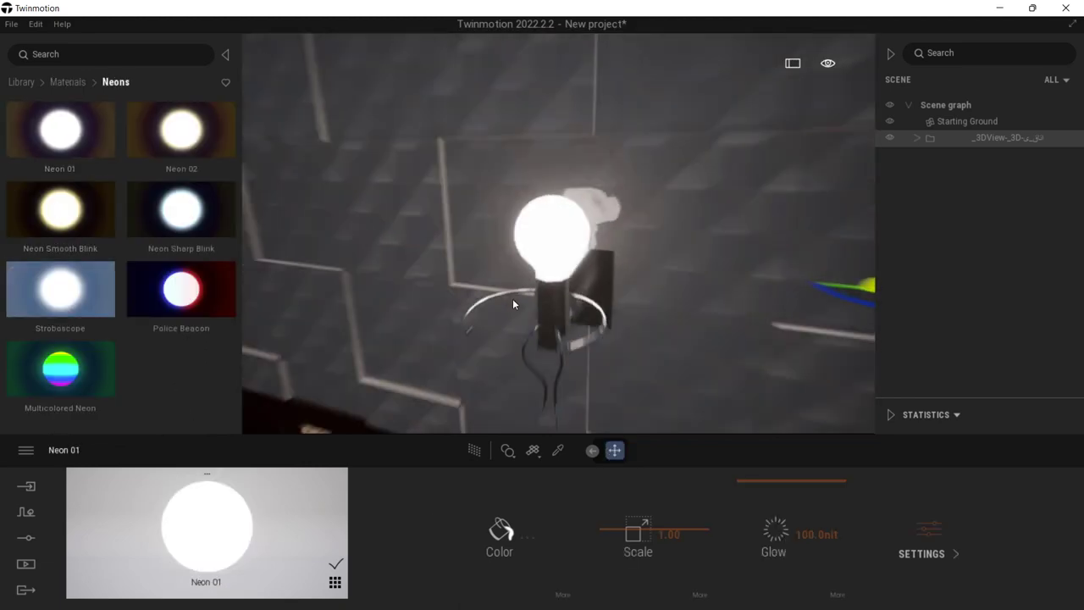
Step: Apply Neon 01 to the coffee cup of the wall sign and set its colour to yellow
right_click_drag(513, 298, 364, 339)
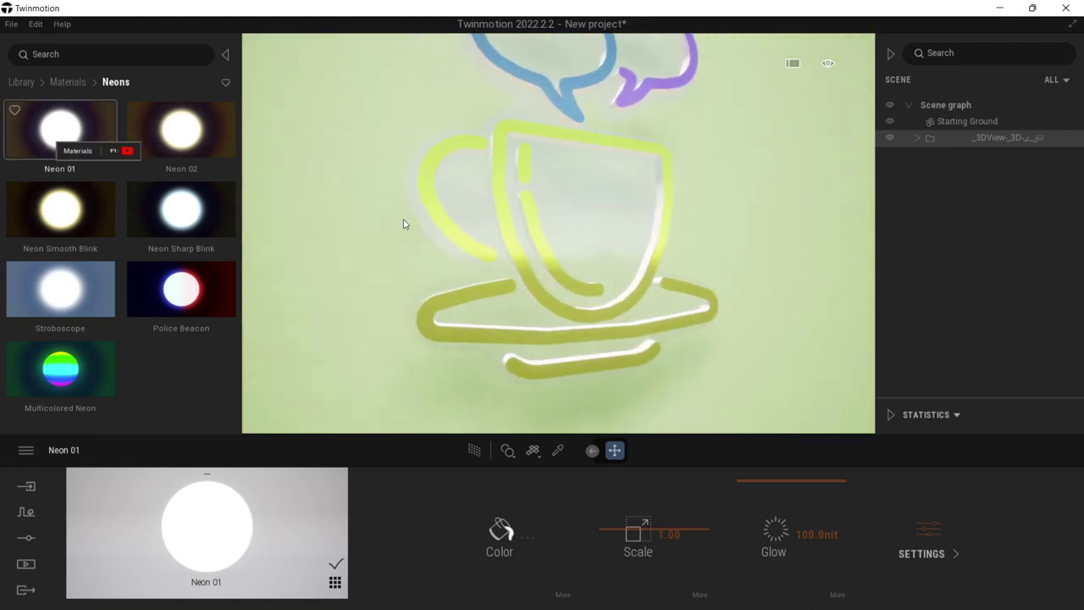
left_click_drag(403, 223, 520, 278)
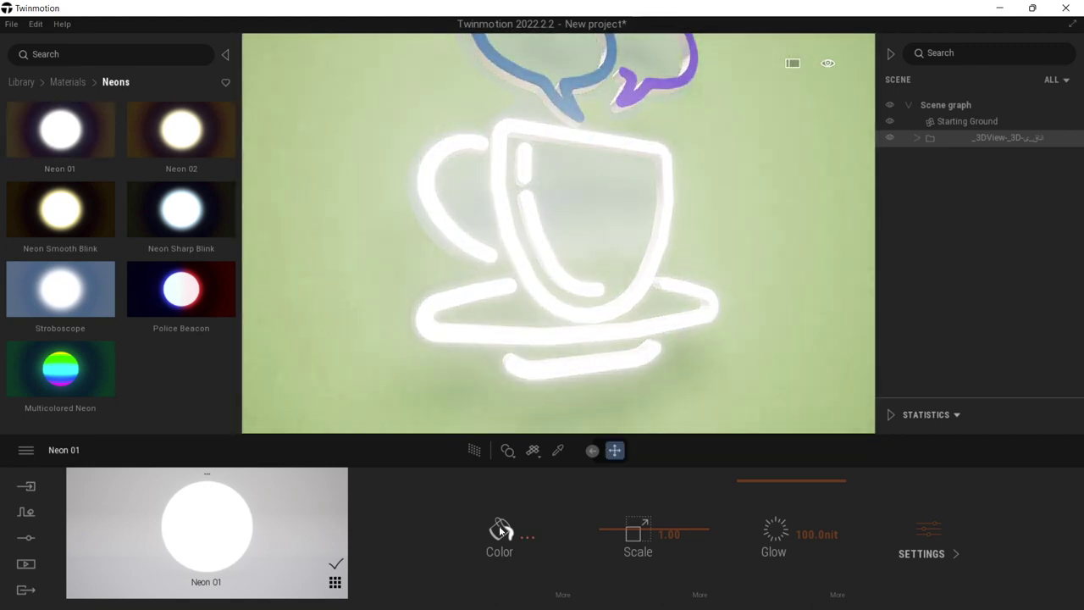
left_click(500, 527)
left_click_drag(533, 177, 958, 173)
left_click(866, 340)
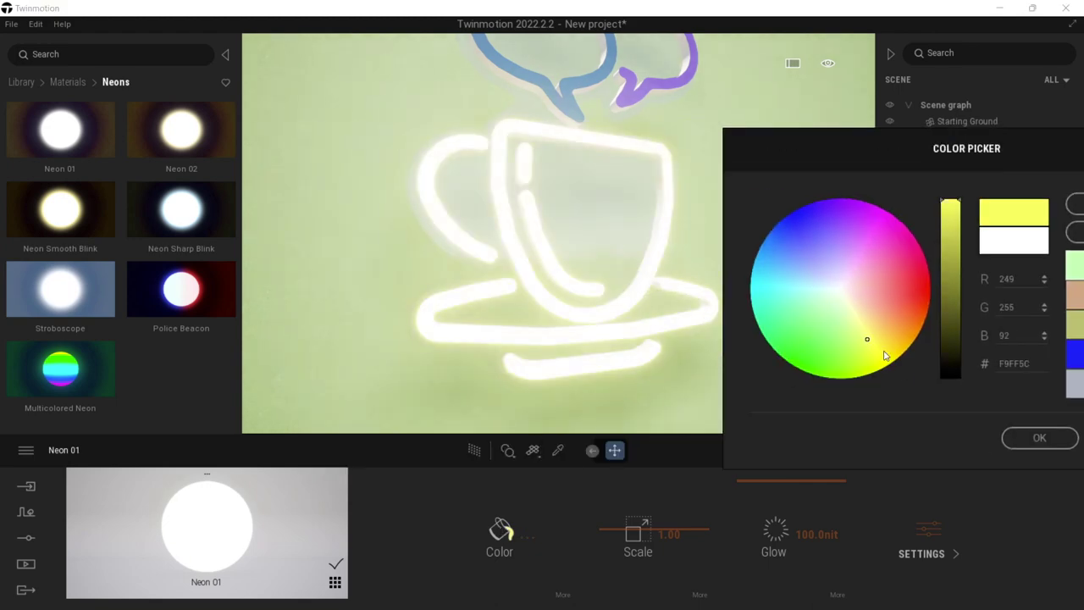
left_click(1030, 438)
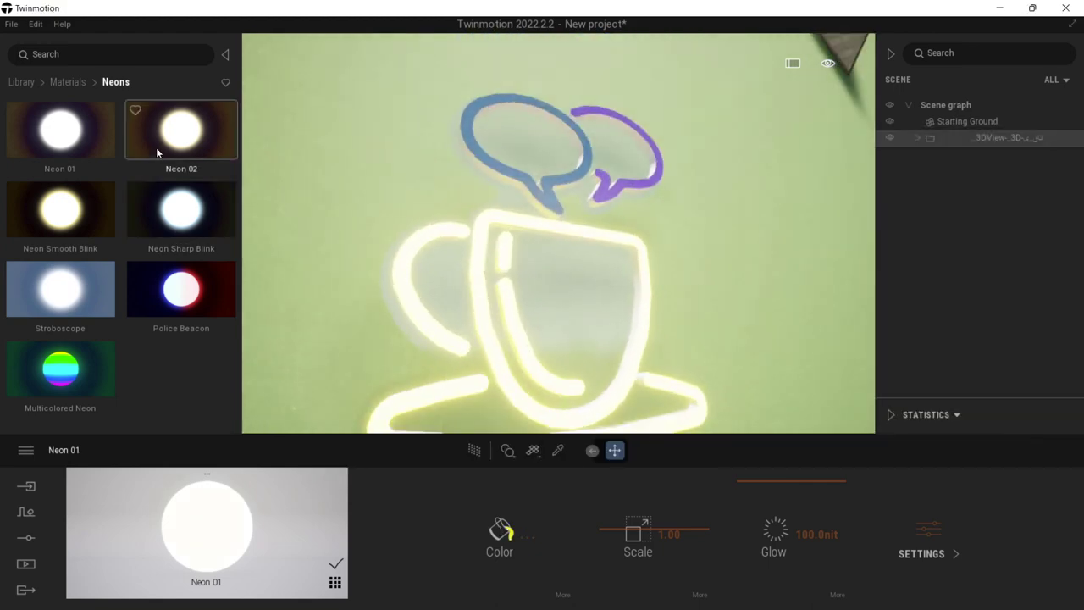
Step: Apply Neon 01 to the larger speech bubble above the cup and set its colour to blue
left_click_drag(38, 130, 465, 127)
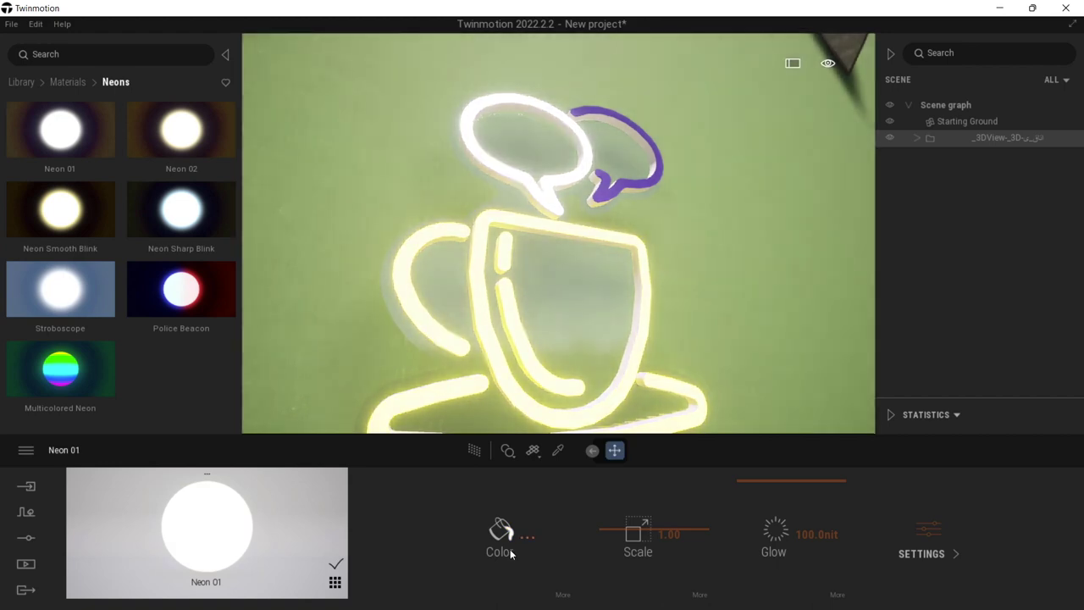
left_click(509, 542)
left_click(363, 217)
left_click(615, 443)
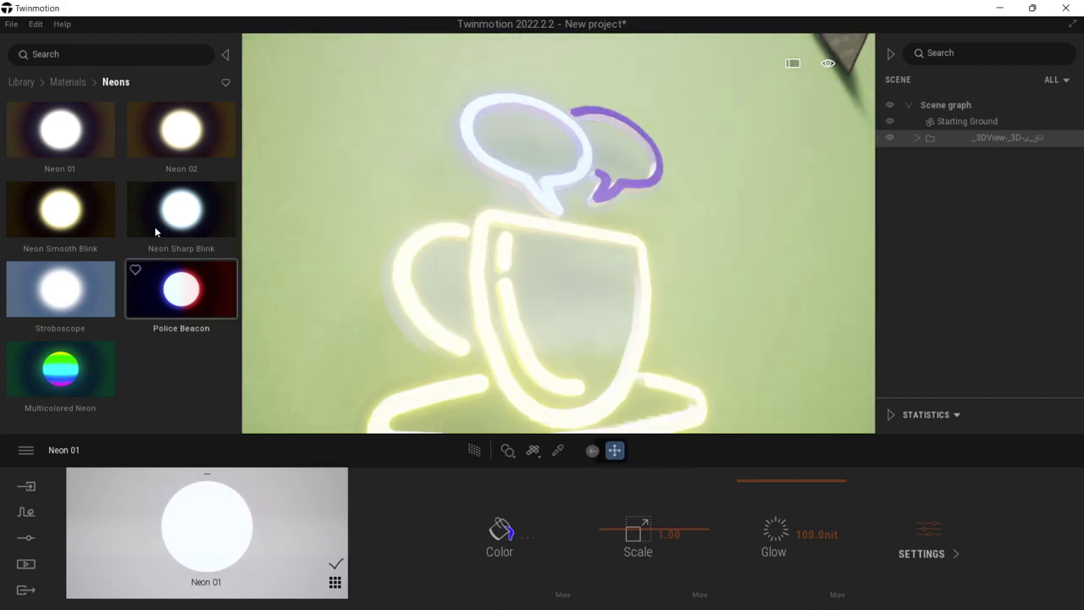
Step: Apply Neon 01 to the smaller speech bubble of the wall sign and set its colour to purple
left_click_drag(64, 154, 656, 157)
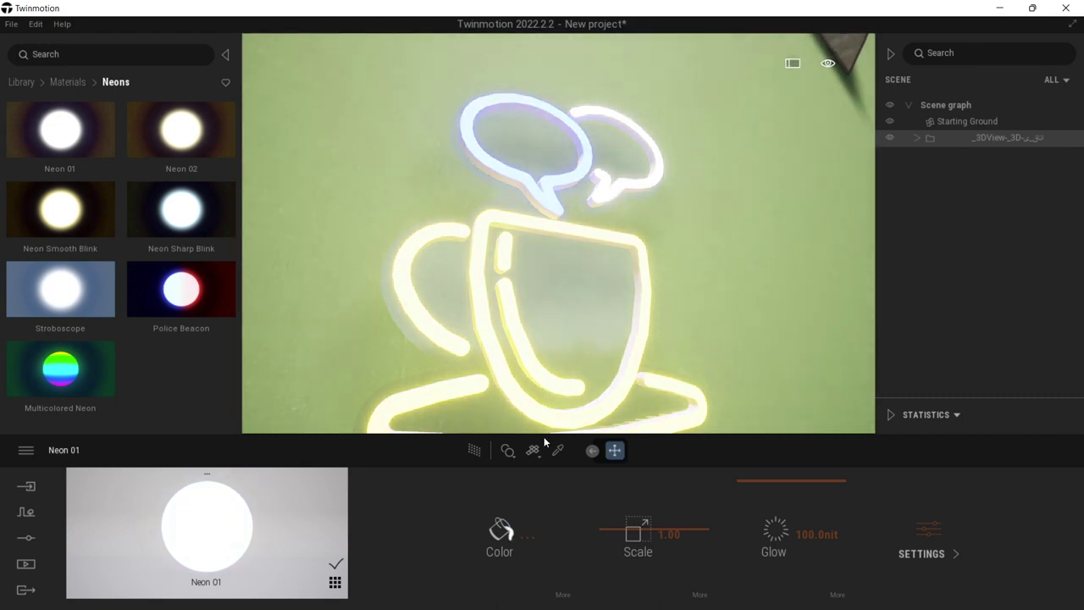
left_click(525, 538)
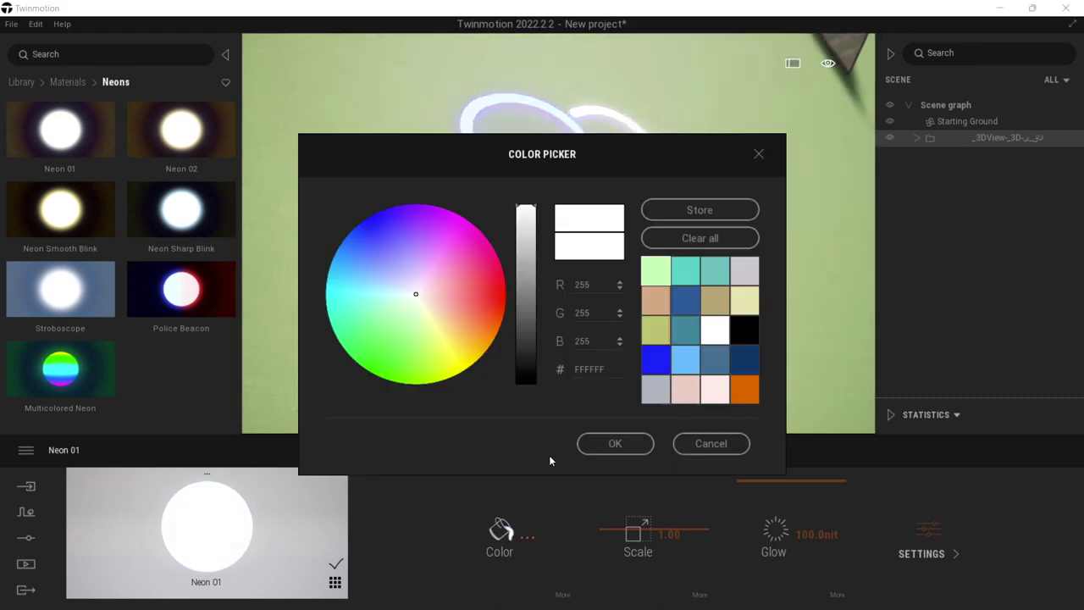
left_click(597, 441)
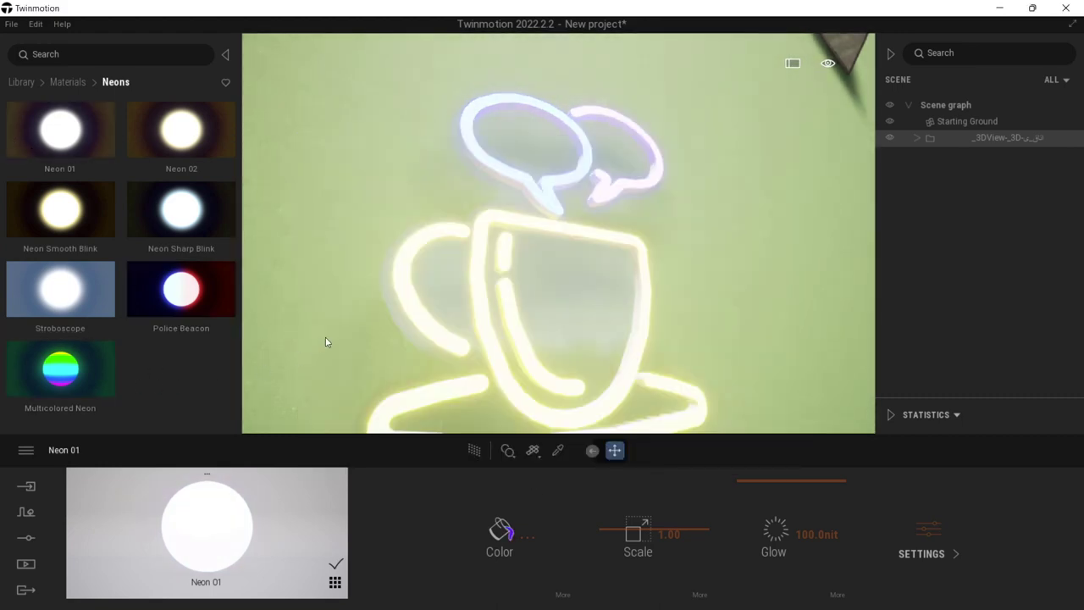
Step: Try the Multicolored Neon material on the coffee cup of the wall sign and check it from a distance
middle_click_drag(326, 338, 327, 279)
left_click_drag(79, 394, 495, 379)
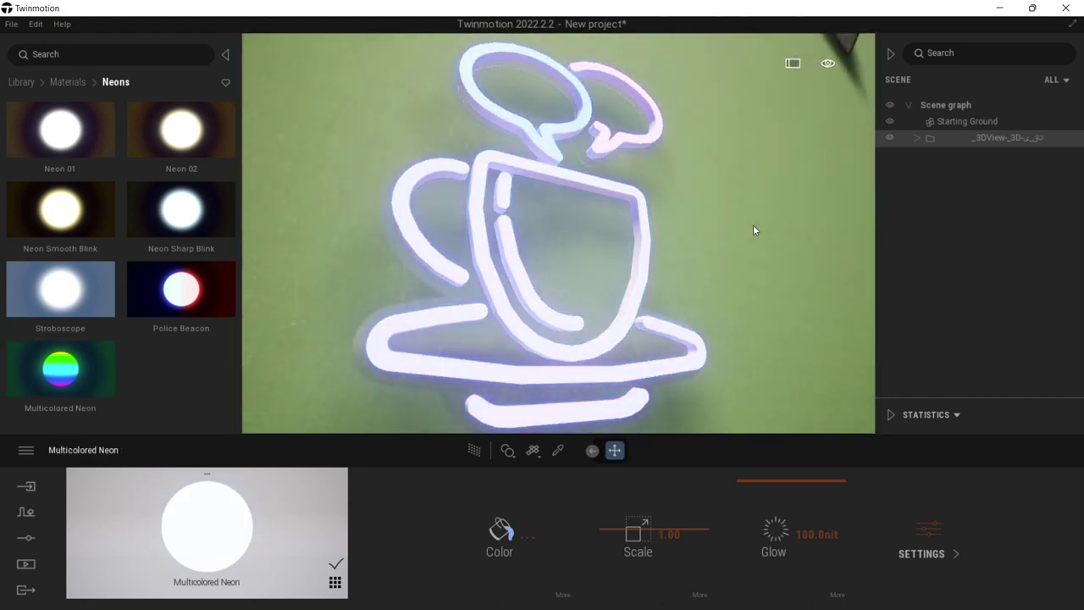
scroll(750, 224, "down", 3)
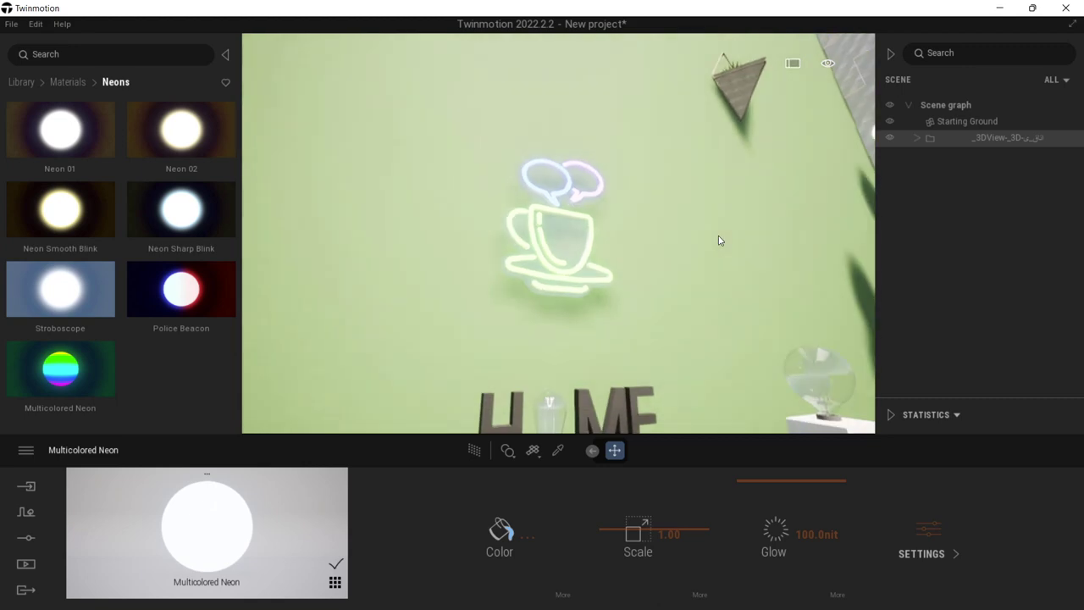
scroll(689, 258, "down", 4)
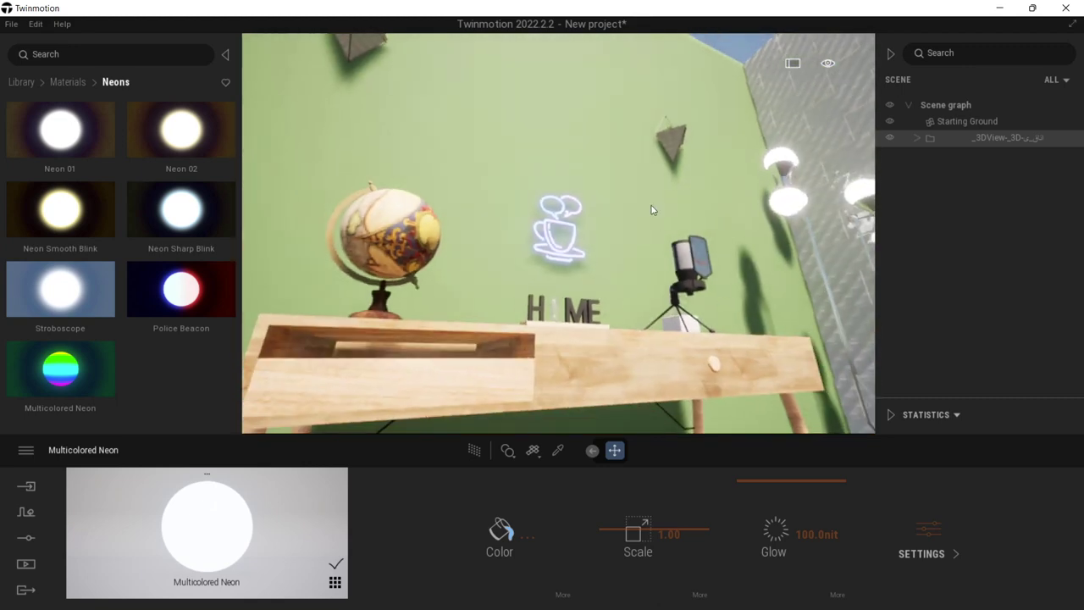
middle_click_drag(652, 210, 656, 275, "shift")
scroll(655, 193, "down", 5)
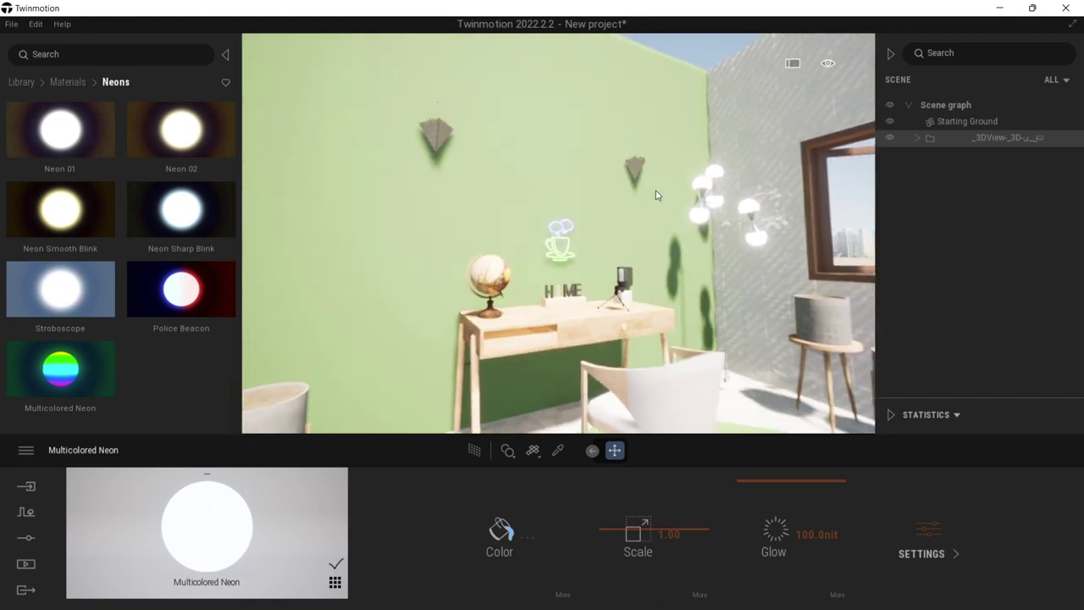
scroll(660, 223, "up", 6)
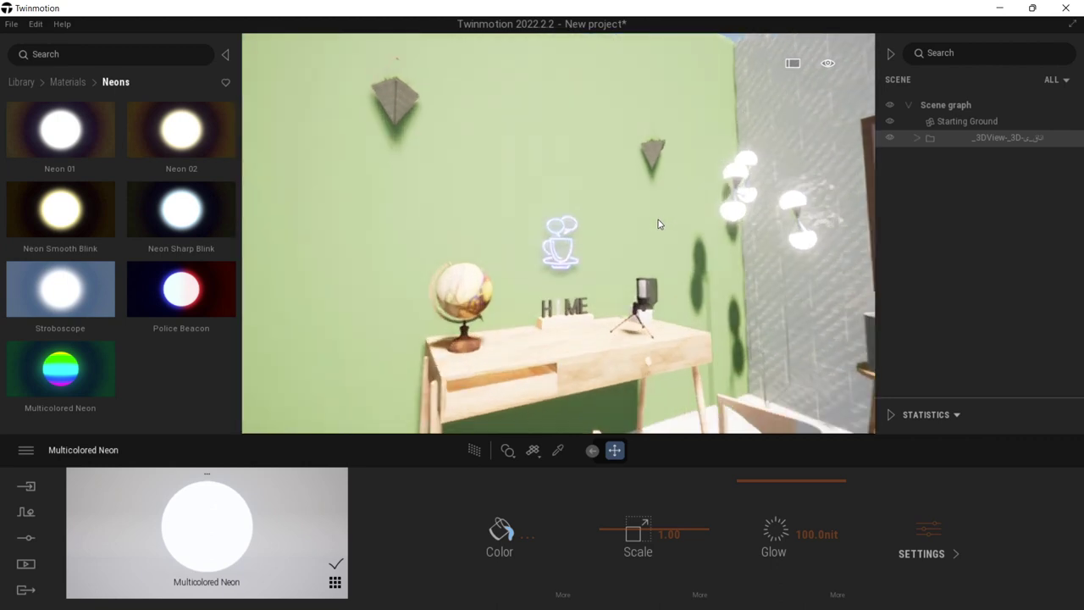
scroll(504, 201, "up", 3)
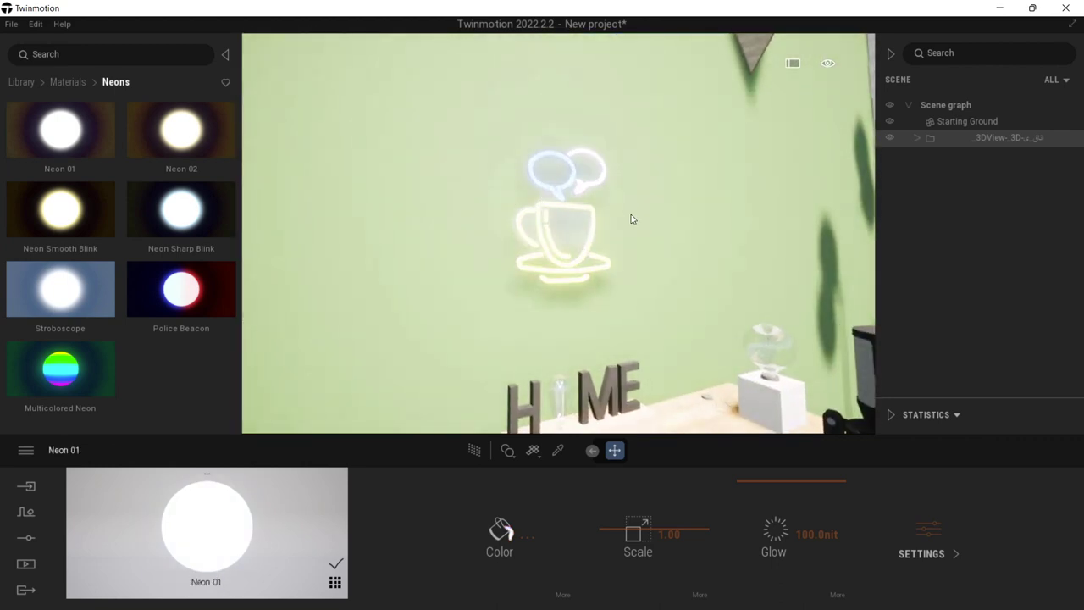
Step: Set the colour of the smaller speech bubble's Neon 01 material to purple, hex B200FF
mouse_move(596, 204)
right_mouse_down()
mouse_move(631, 192)
mouse_move(612, 197)
right_mouse_up()
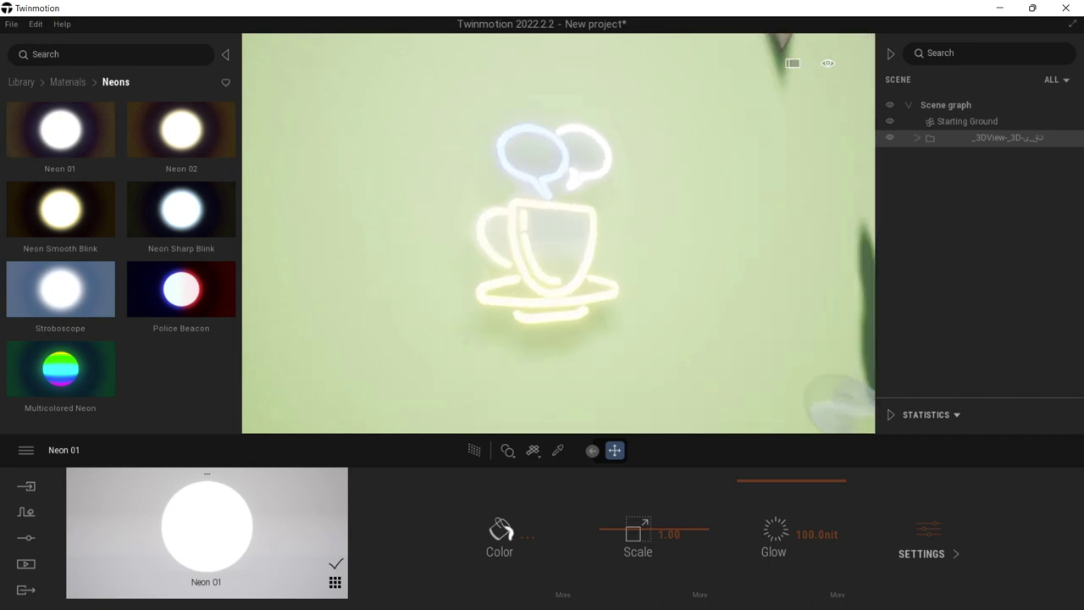
key("w")
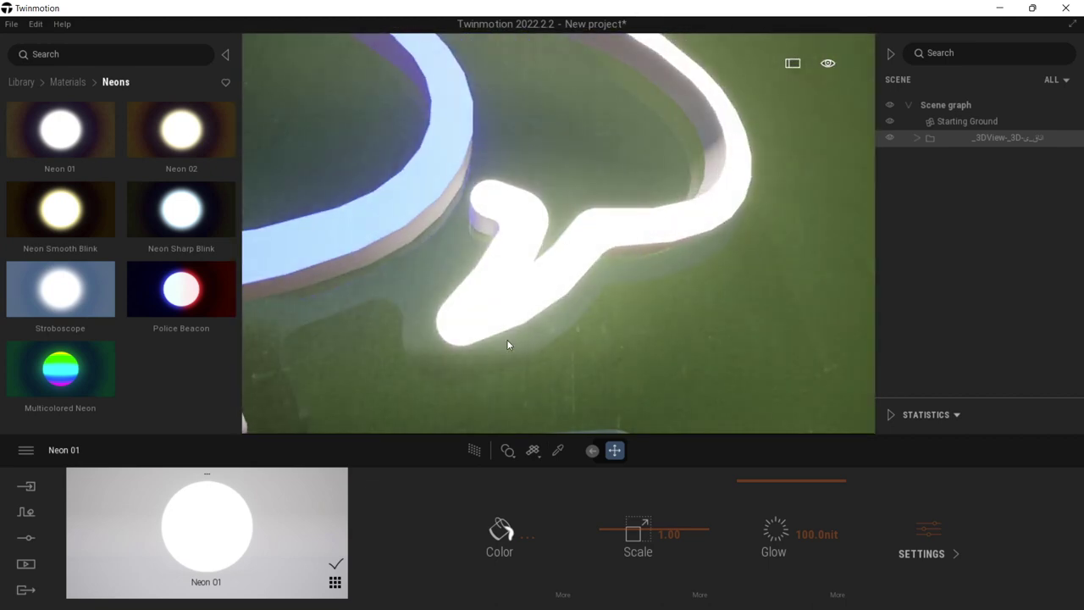
scroll(491, 360, "down", 4)
left_click(560, 451)
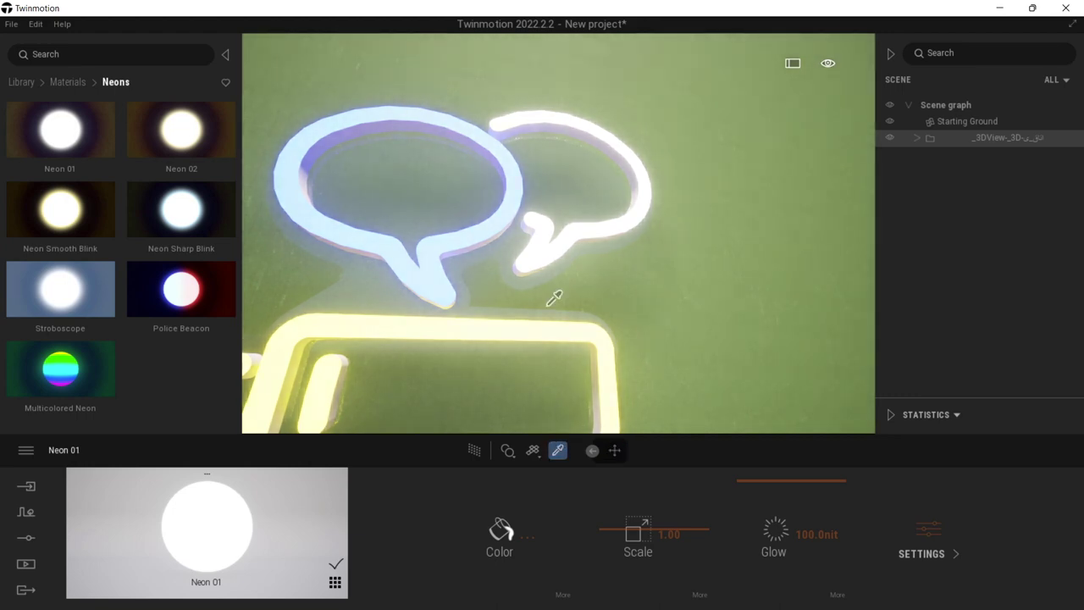
left_click(498, 531)
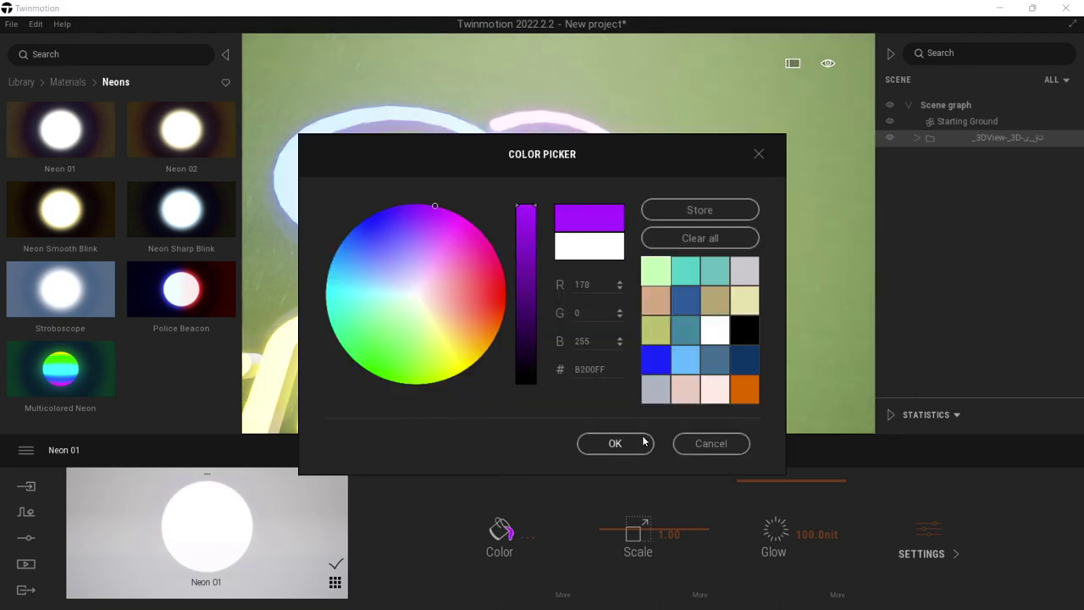
left_click(615, 443)
scroll(596, 127, "down", 8)
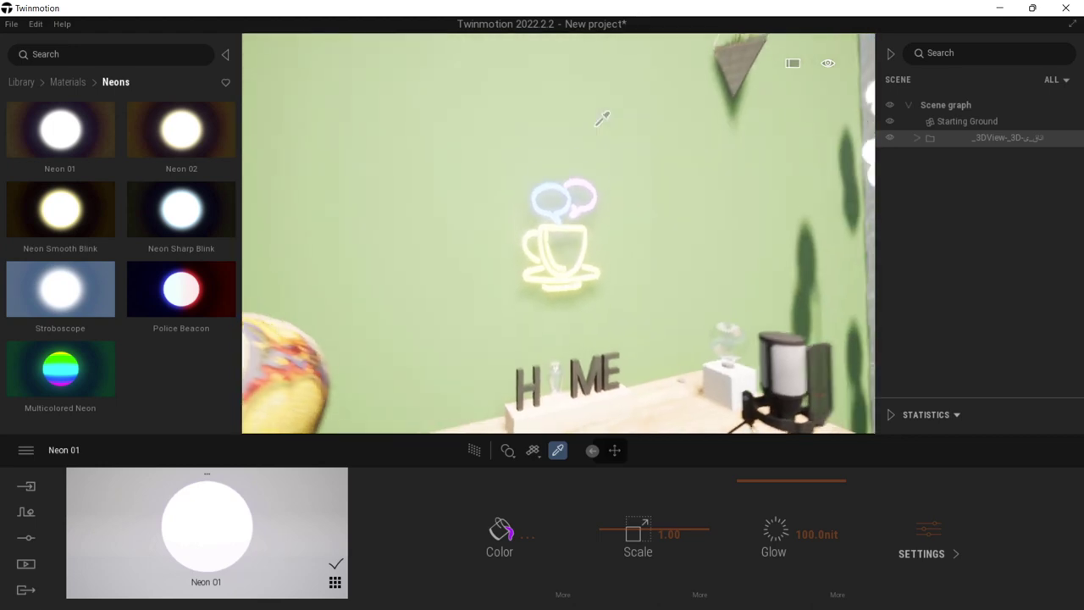
Step: Apply Multicolored Neon to the coffee cup and both speech bubbles of the wall sign
scroll(579, 169, "up", 3)
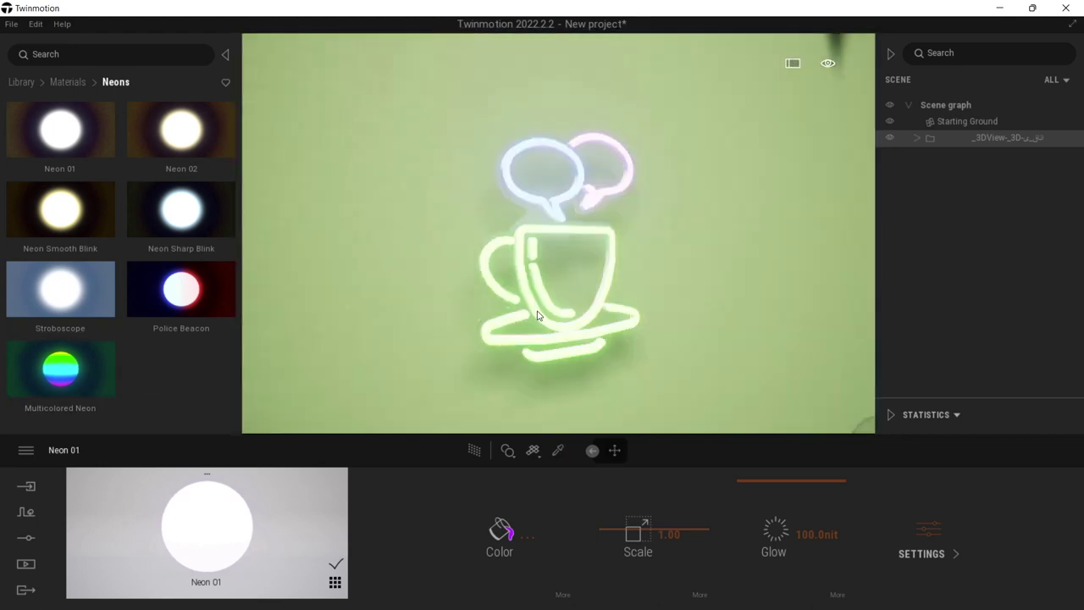
left_click_drag(60, 369, 505, 177)
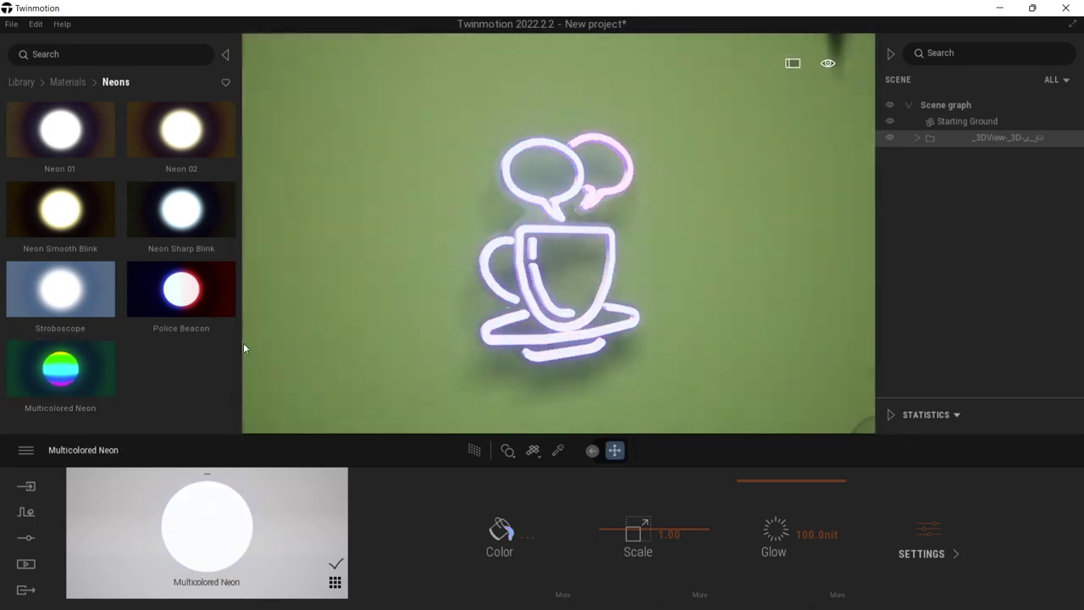
scroll(604, 197, "down", 10)
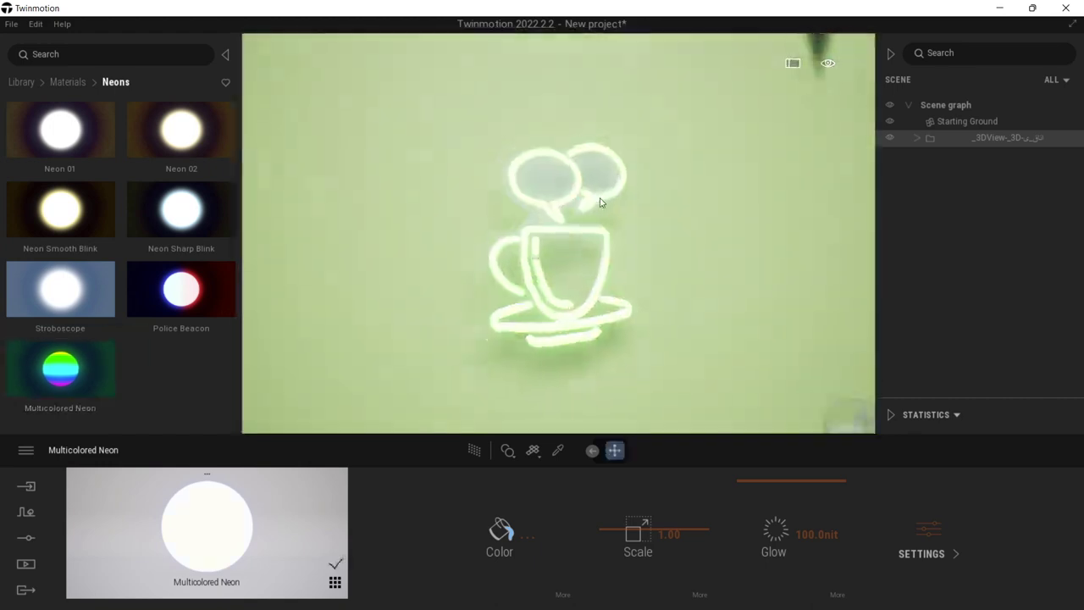
scroll(675, 233, "down", 2)
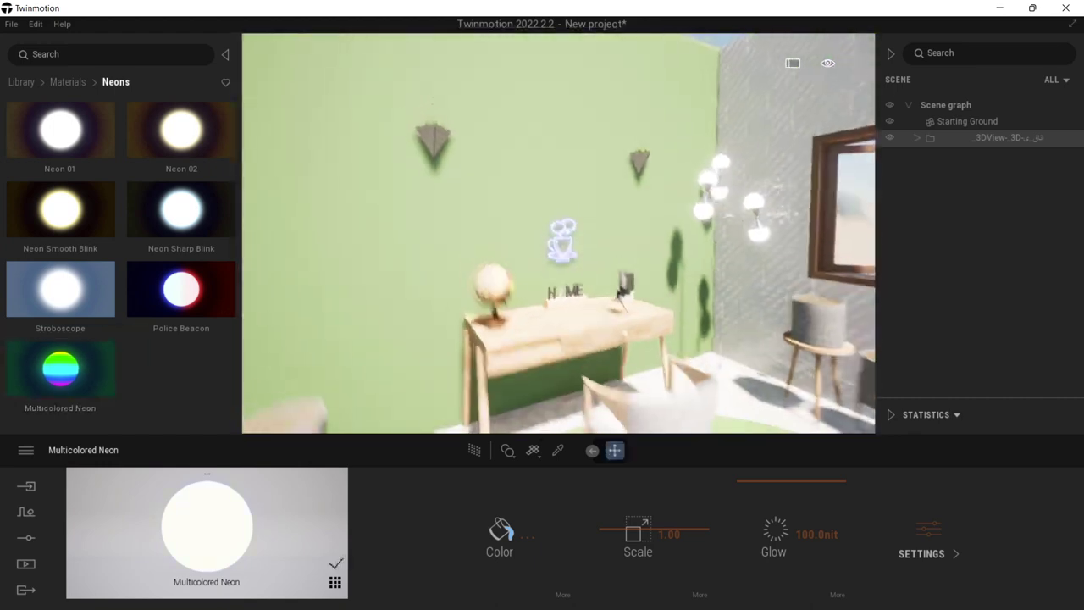
key("r")
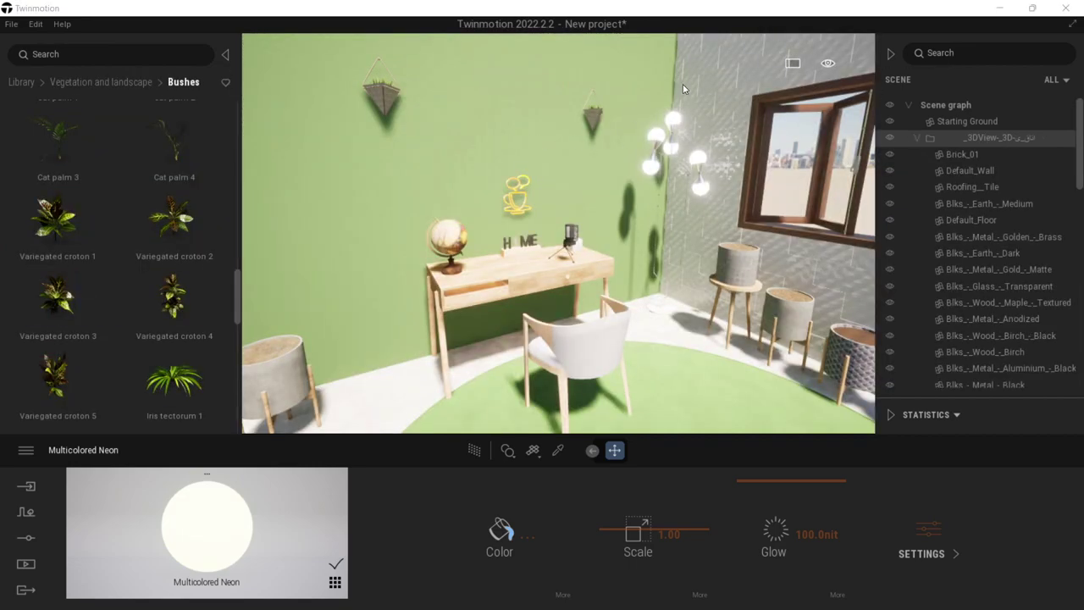
Step: Apply the Neon 01 material from the Neons library to the filament of the glass bulb on the desk
scroll(269, 138, "up", 5)
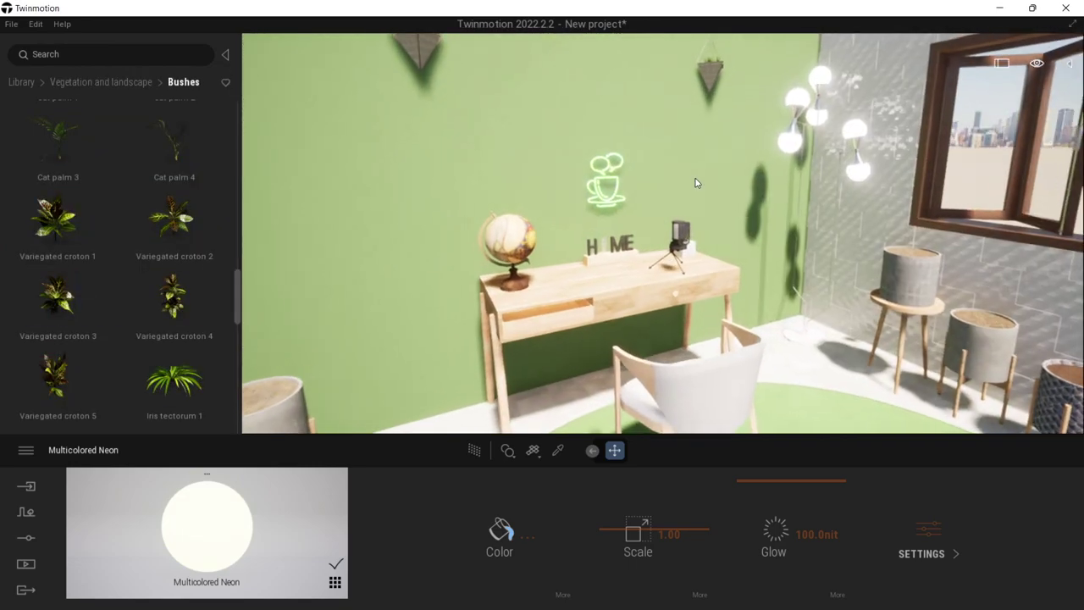
scroll(678, 180, "up", 3)
right_click_drag(775, 230, 627, 267)
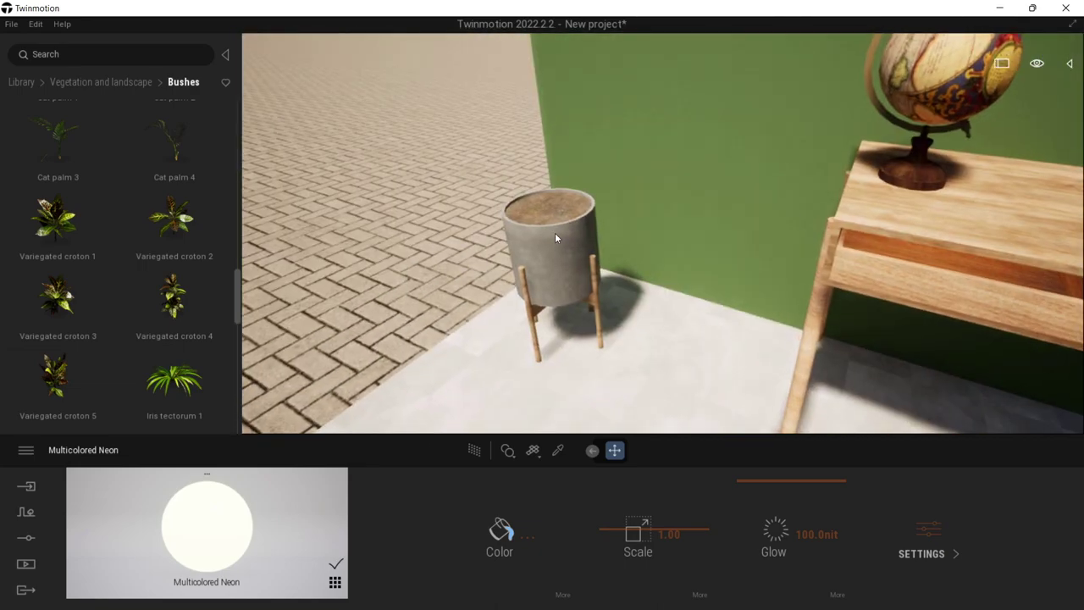
right_click_drag(555, 233, 931, 227)
key("w")
key("Up")
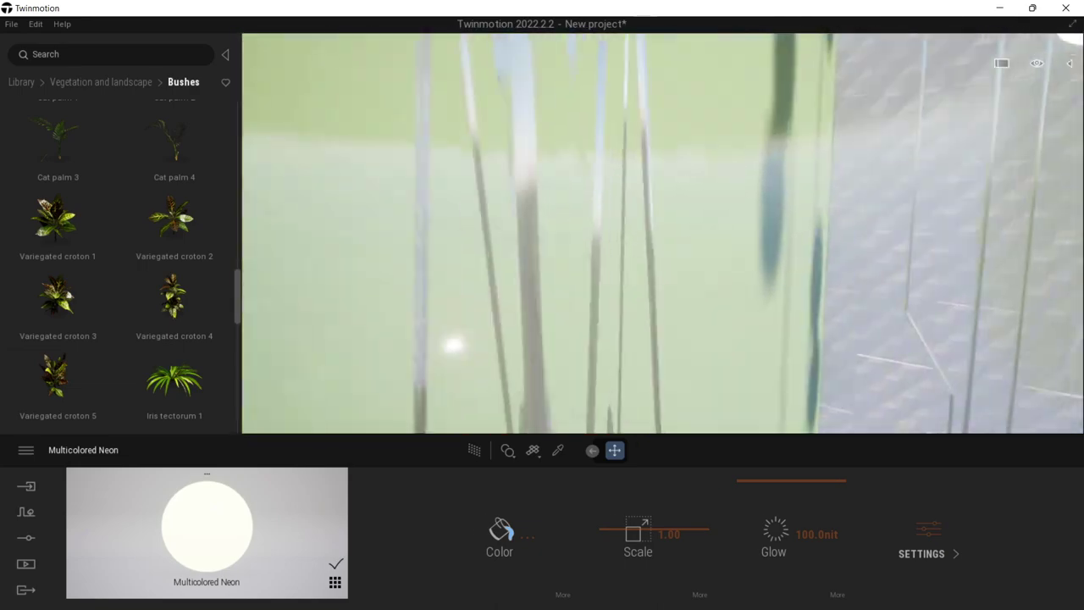
left_click(26, 85)
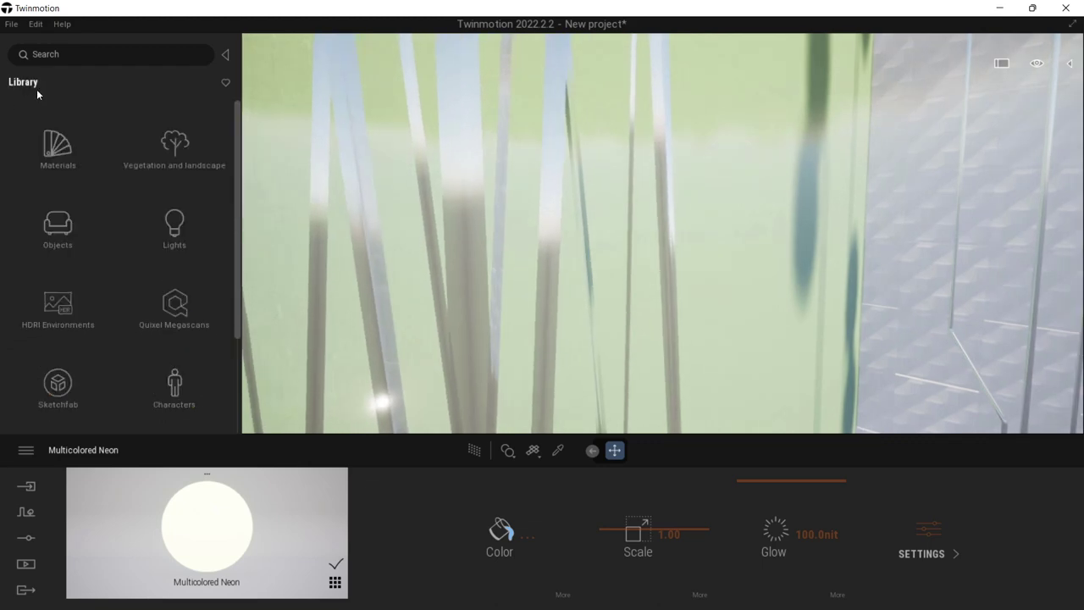
left_click(58, 143)
scroll(81, 312, "down", 5)
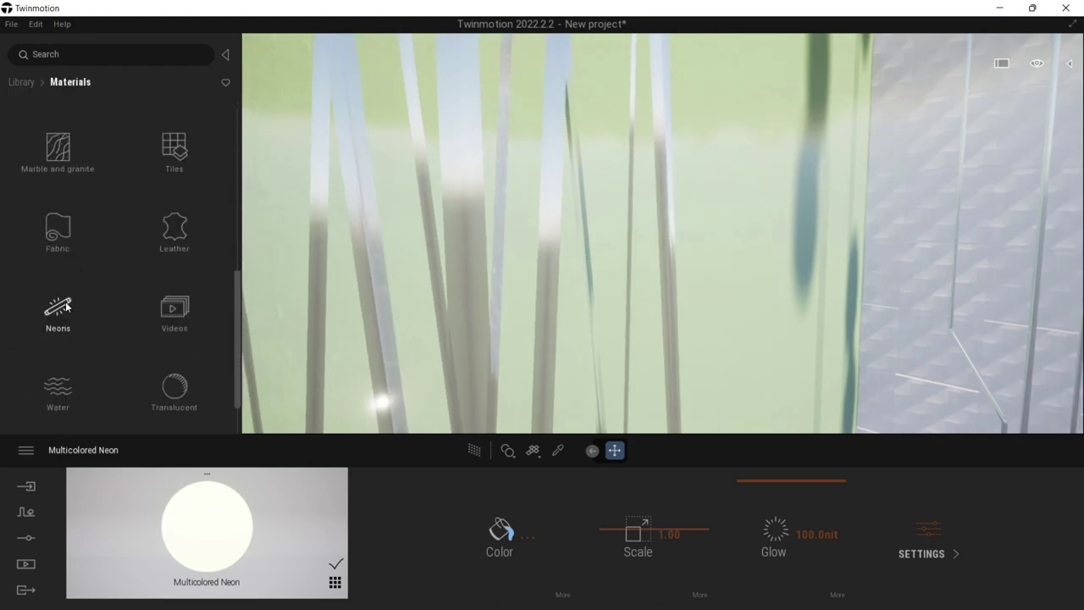
left_click(56, 311)
left_click_drag(510, 174, 486, 191)
key("Down")
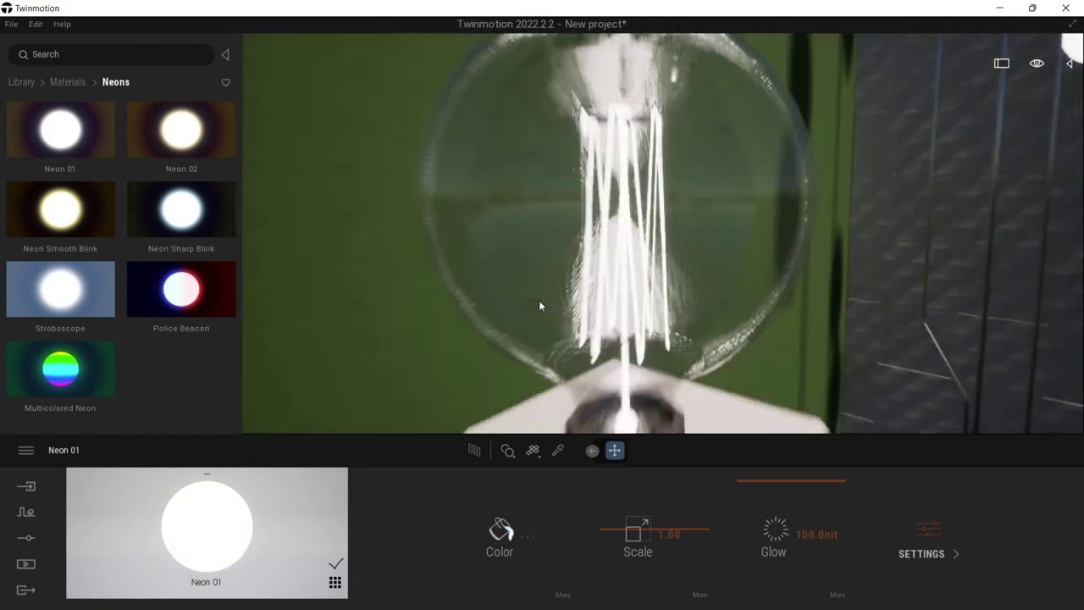
Step: Apply the Carpet wool dak 01 material from the Fabric library to the triangular hanger of the wall planter
right_click_drag(540, 302, 296, 184)
key("Up")
key("Up")
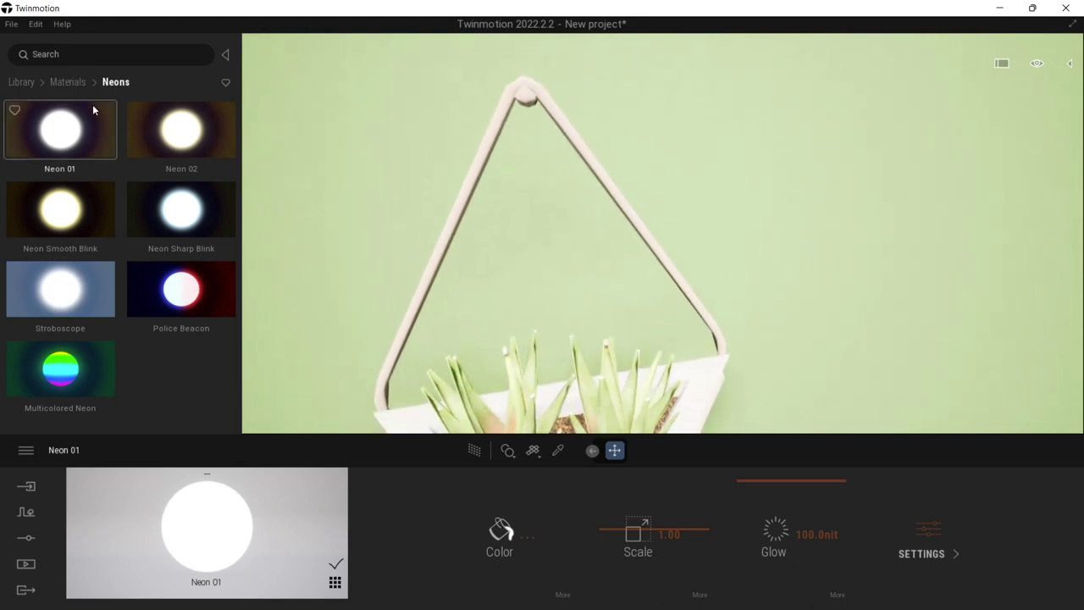
left_click(55, 82)
scroll(111, 188, "down", 10)
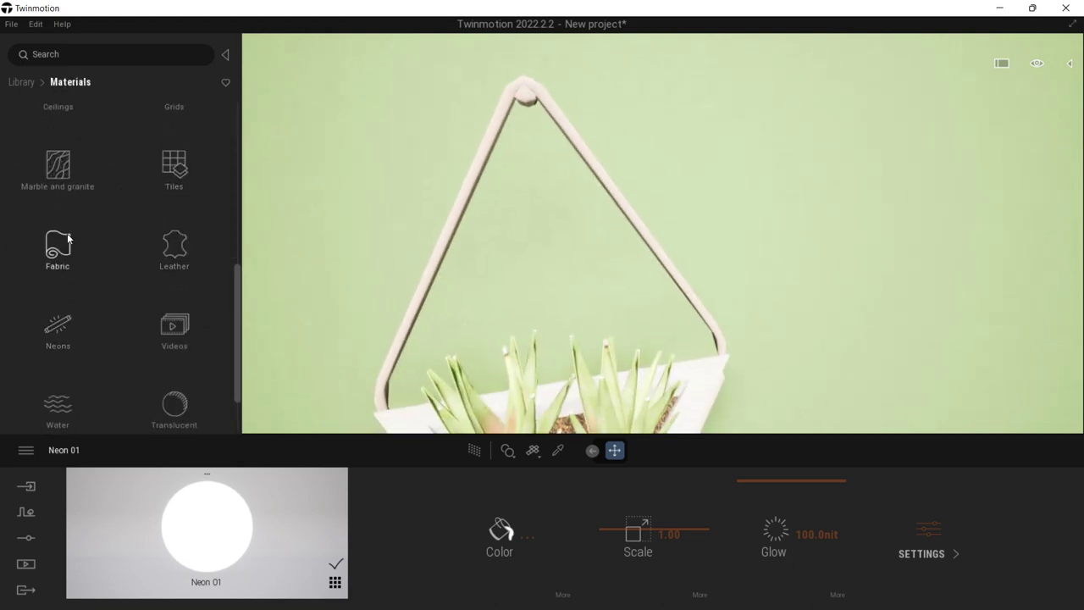
left_click(68, 239)
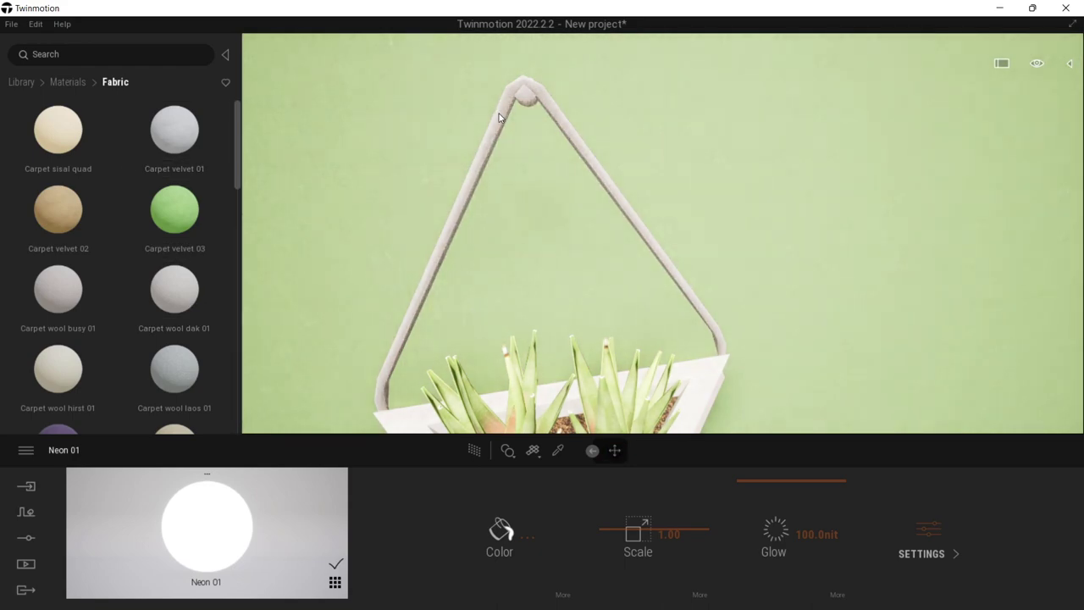
left_click(500, 118)
key("s")
right_click_drag(500, 118, 648, 102)
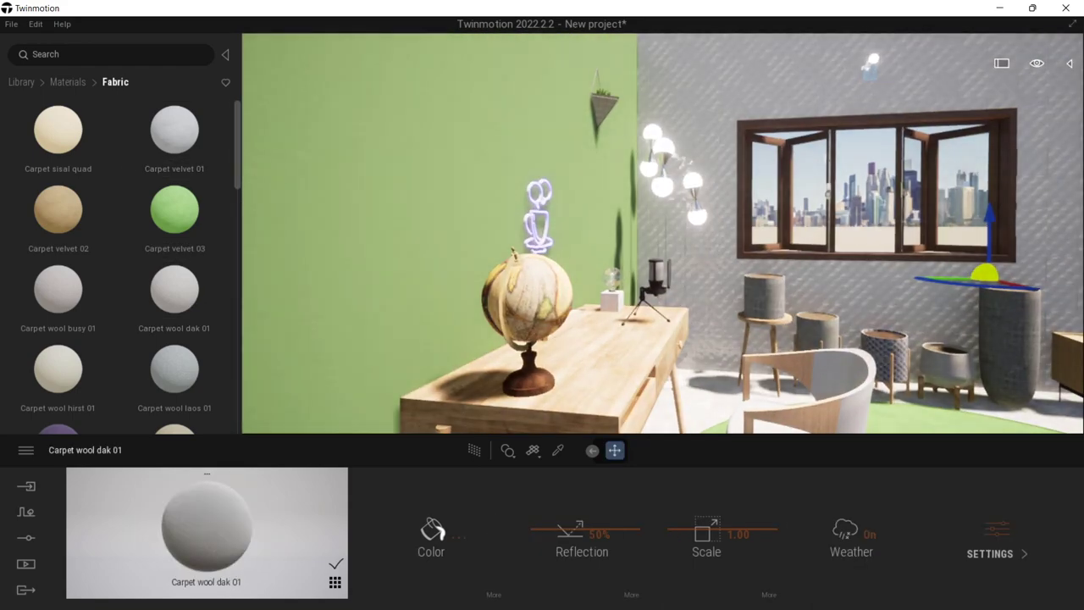
Step: Try Carpet wool busy 01 on the desk chair's upholstery and replace it with Carpet velvet 01
key("w")
right_click_drag(475, 204, 558, 332)
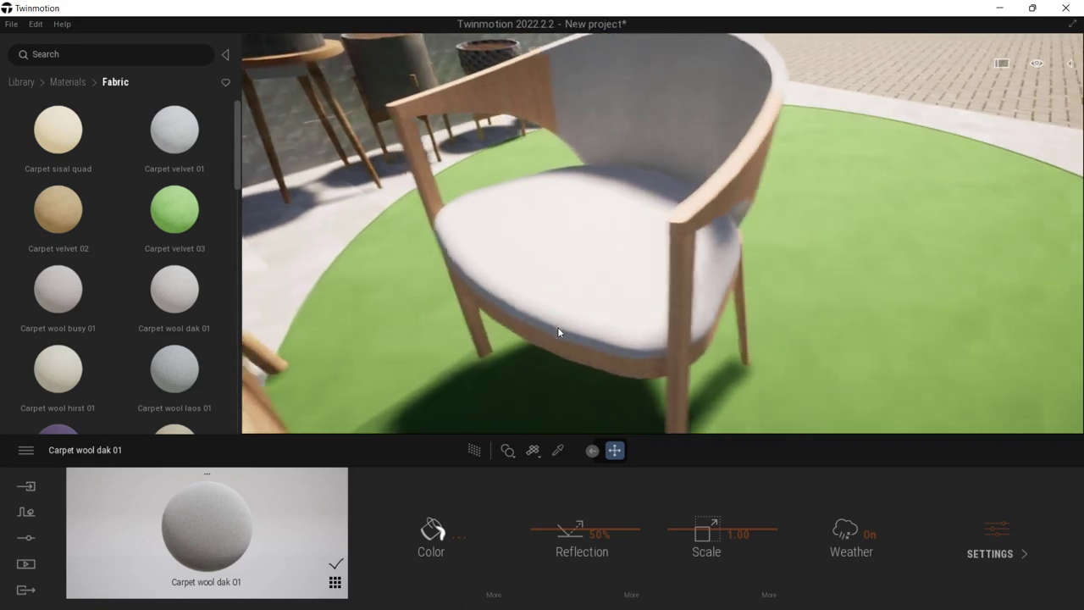
key("e")
key("w")
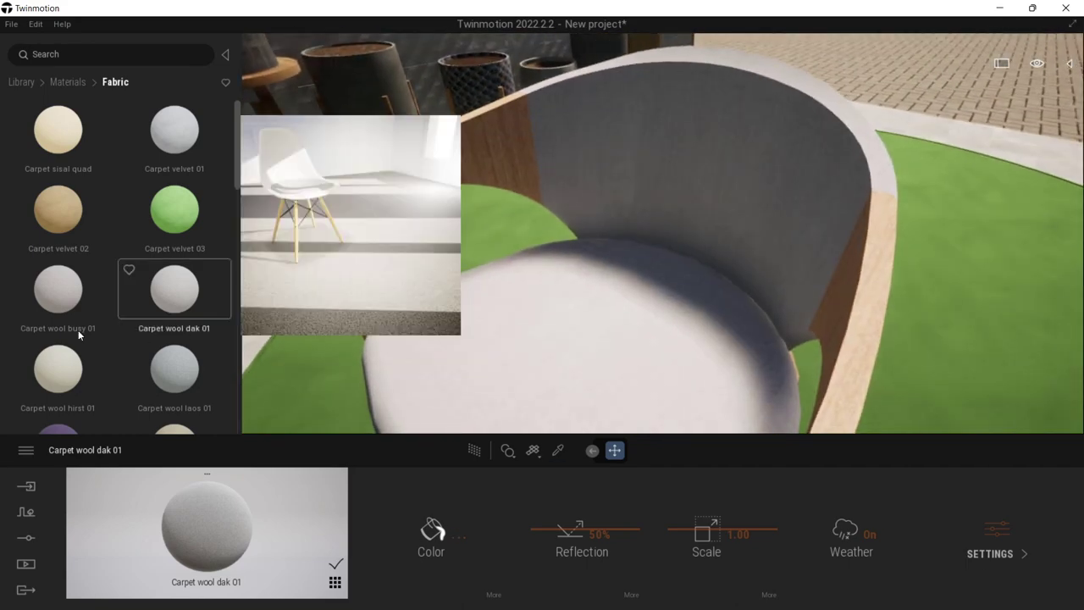
left_click_drag(48, 301, 639, 353)
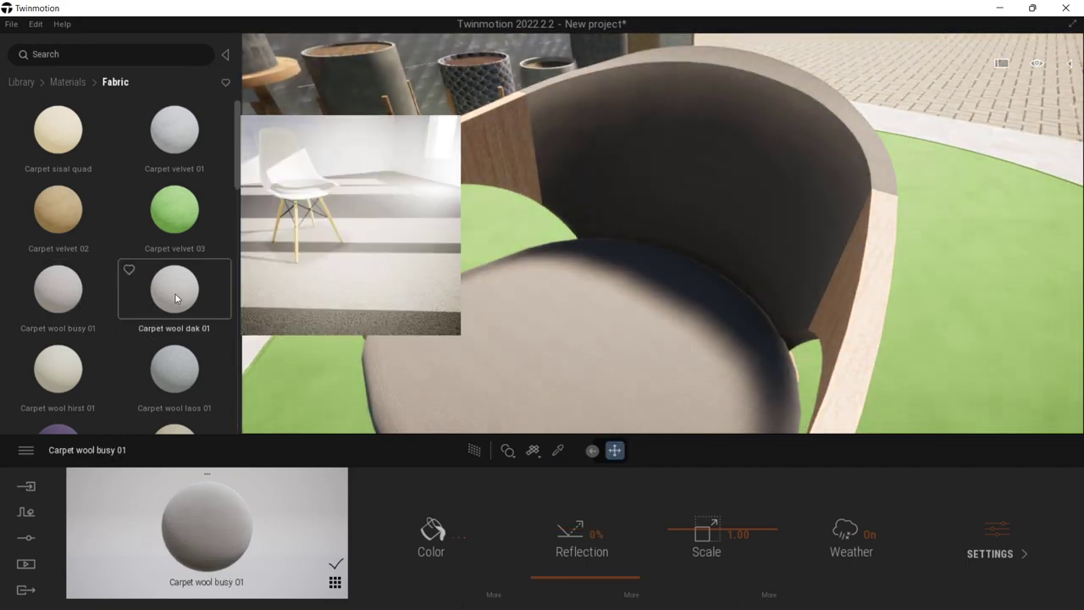
left_click_drag(579, 395, 579, 397)
left_click_drag(199, 129, 585, 341)
Step: Inspect the applied materials throughout the room, including the desk and chair, planters, lamps, wall sign and window, from several angles
key("s")
key("d")
right_click_drag(626, 342, 916, 311)
key("s")
key("d")
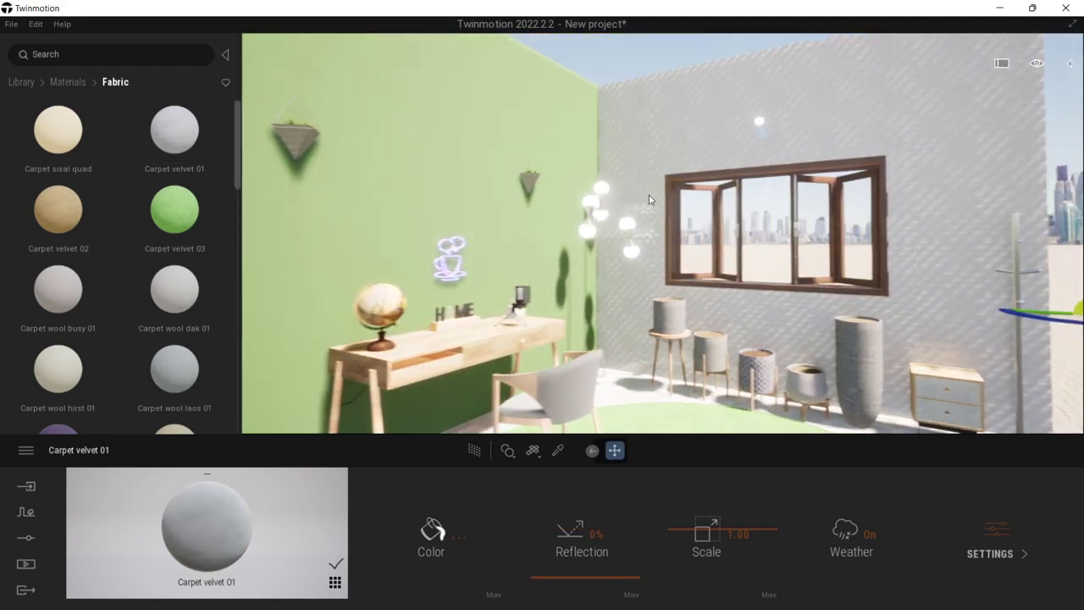
key("w")
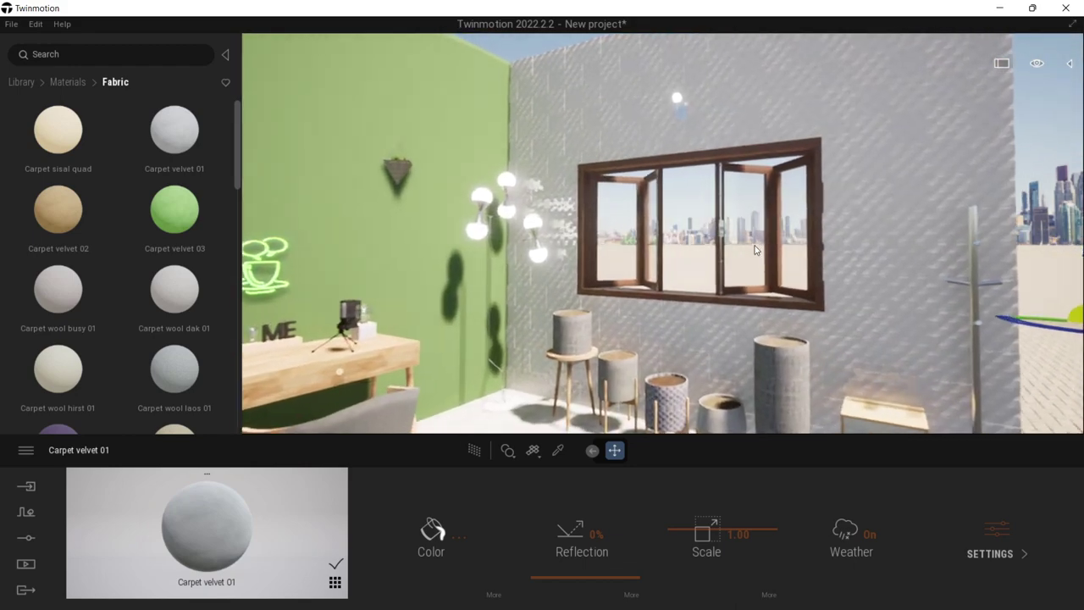
right_click_drag(731, 200, 752, 254)
right_click_drag(804, 315, 777, 303)
key("w")
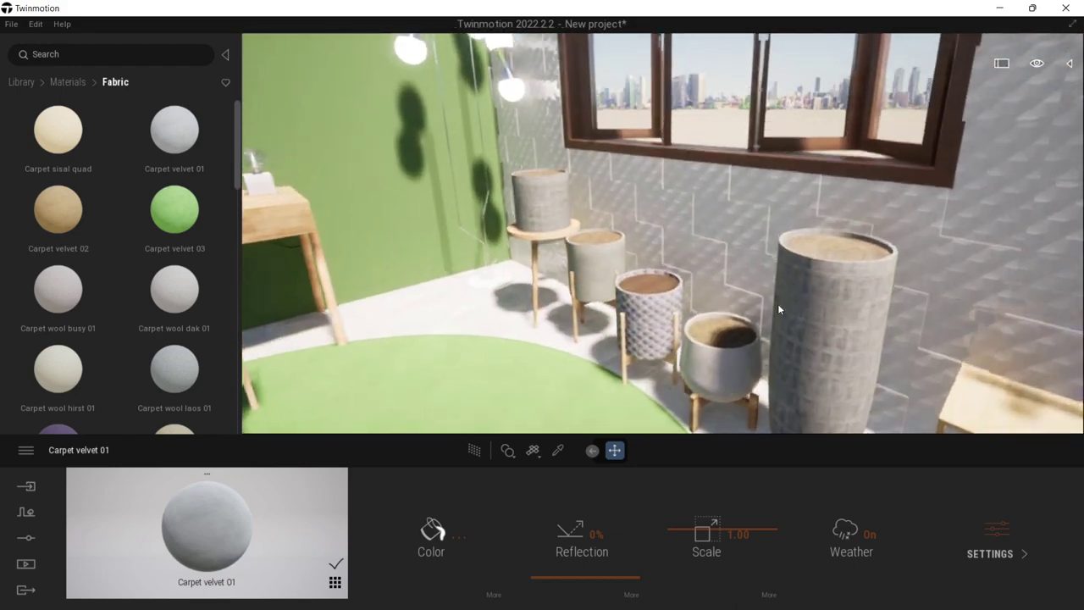
right_click_drag(678, 297, 631, 277)
key("s")
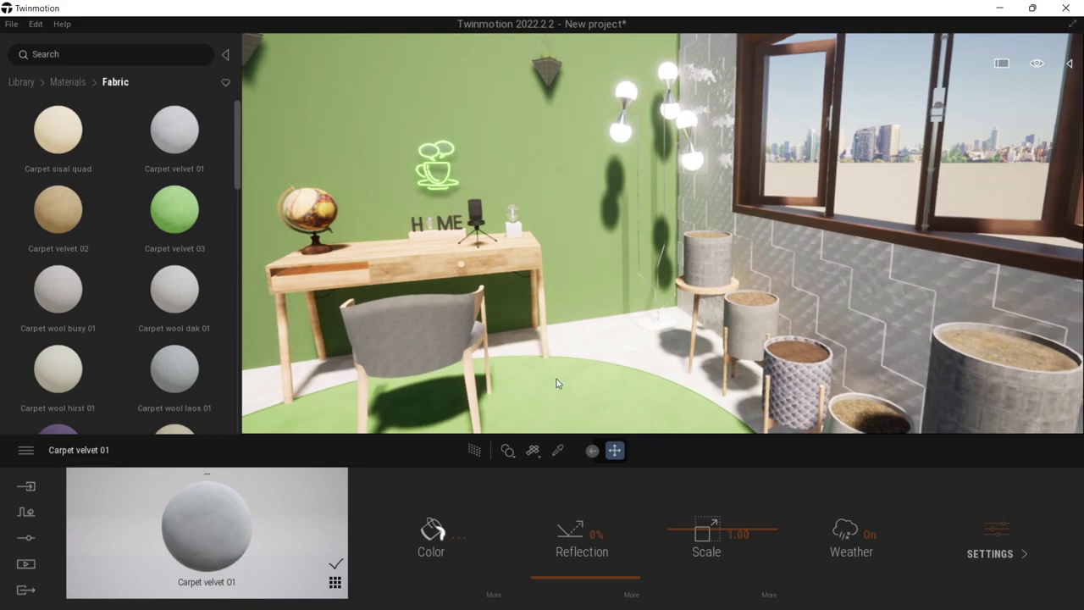
right_click_drag(670, 368, 617, 362)
key("s")
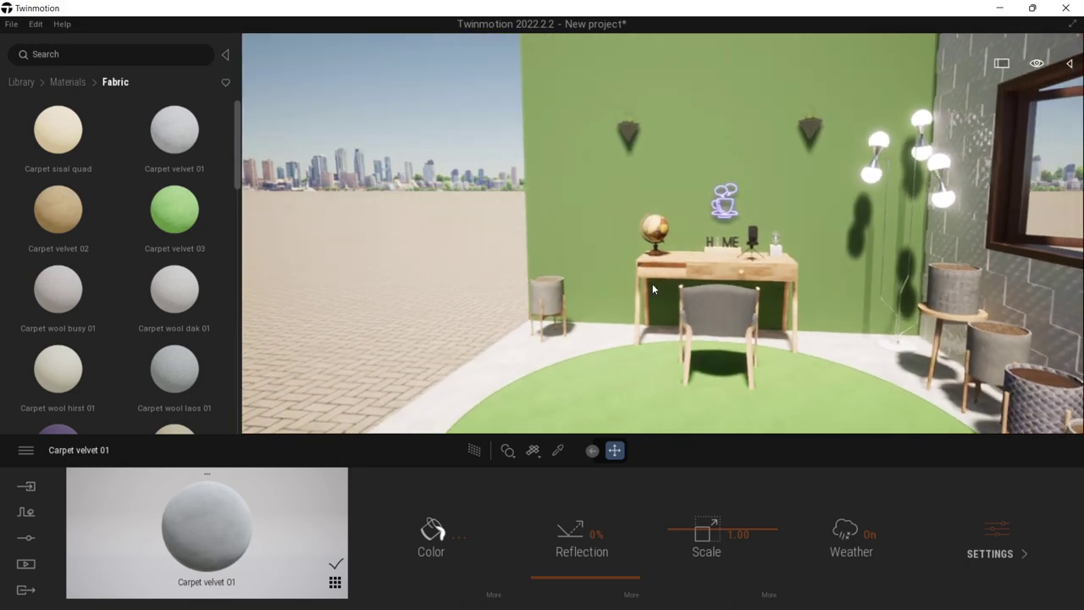
middle_click_drag(652, 284, 847, 292, "shift")
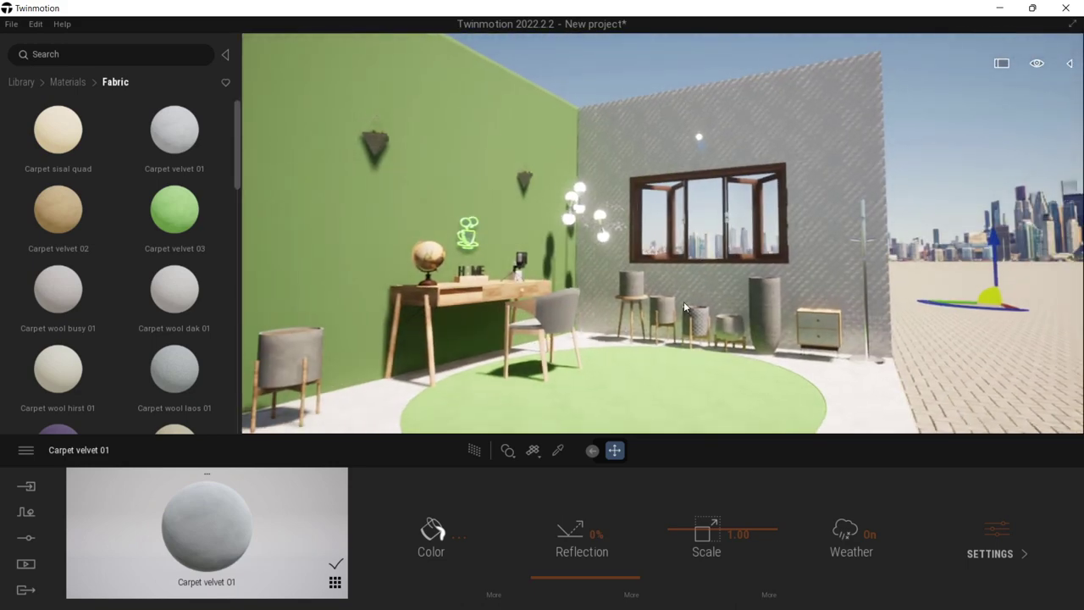
key("s")
middle_click_drag(576, 101, 501, 85, "shift")
scroll(744, 247, "up", 2)
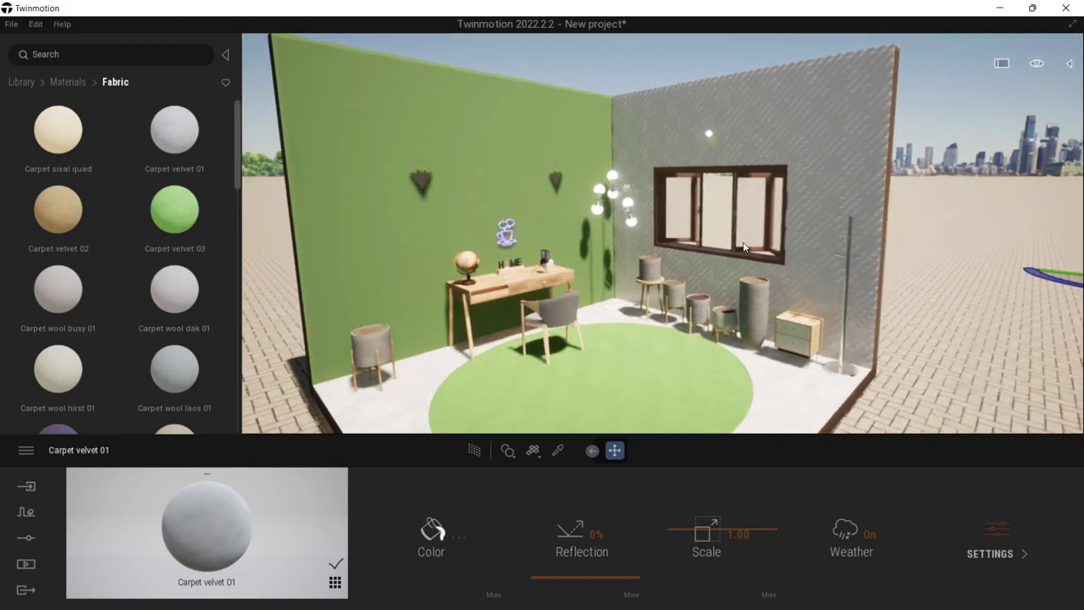
scroll(745, 247, "up", 4)
right_click_drag(744, 247, 678, 244)
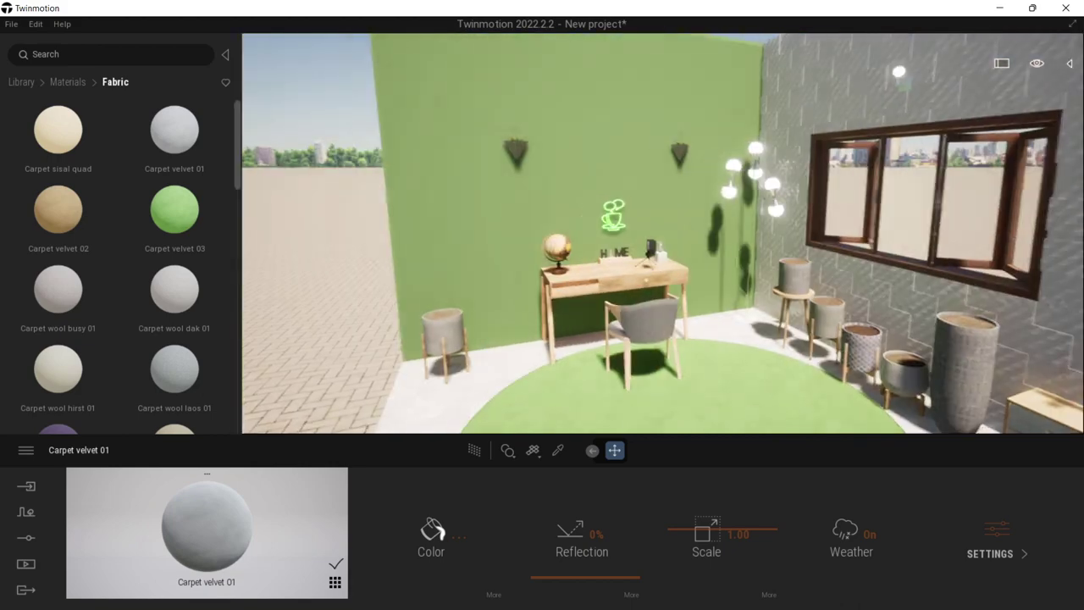
Step: Browse the Home objects library to the living room's electronic appliances, with the desktop in close view
scroll(745, 241, "up", 2)
scroll(744, 238, "up", 5)
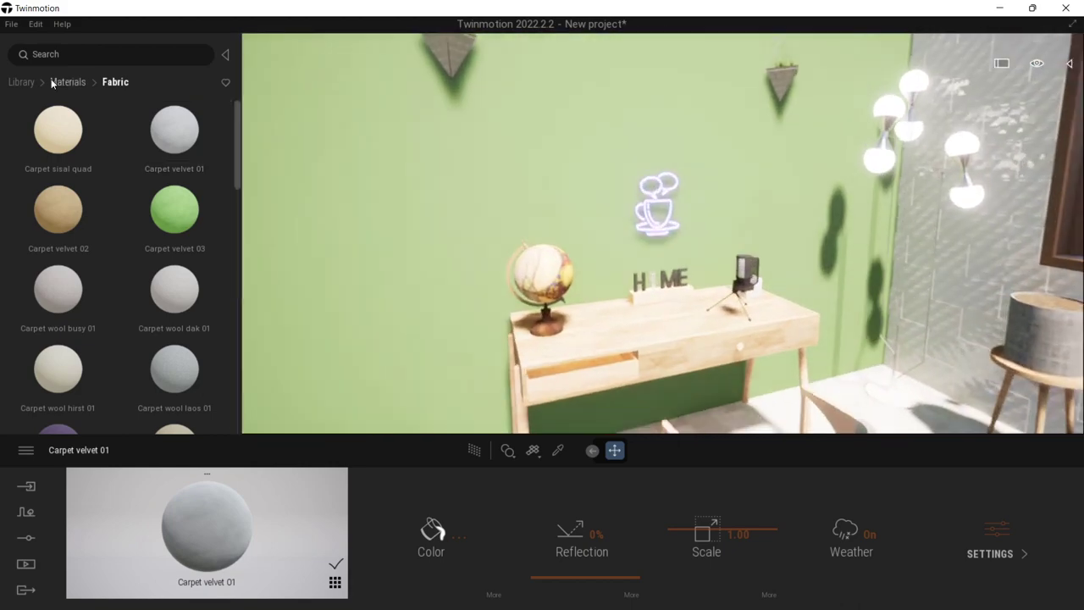
key("Up")
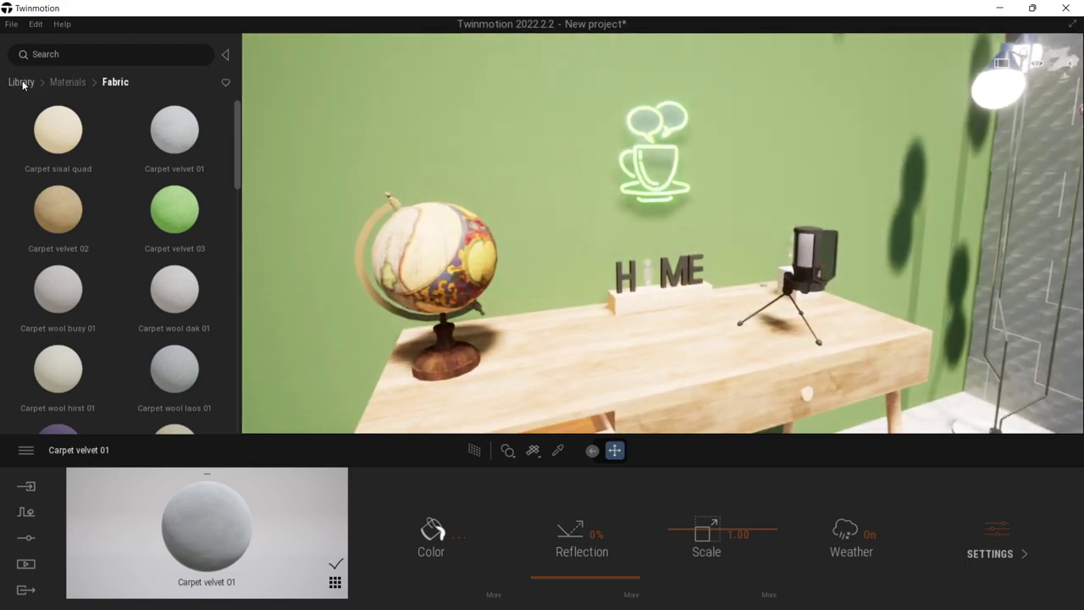
left_click(22, 81)
left_click(64, 219)
key("Up")
left_click(59, 148)
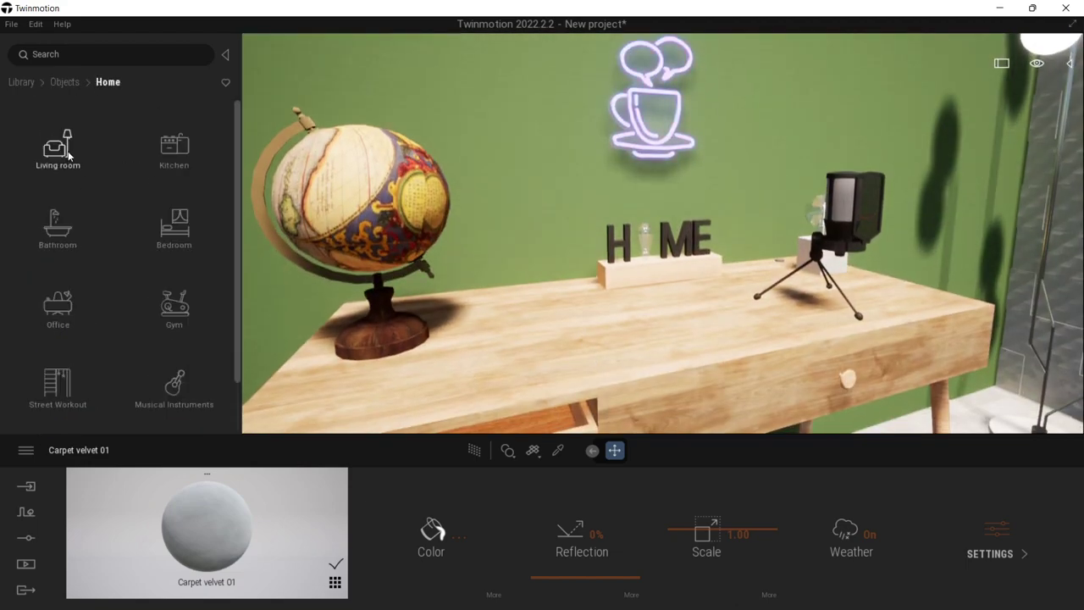
scroll(92, 161, "up", 1)
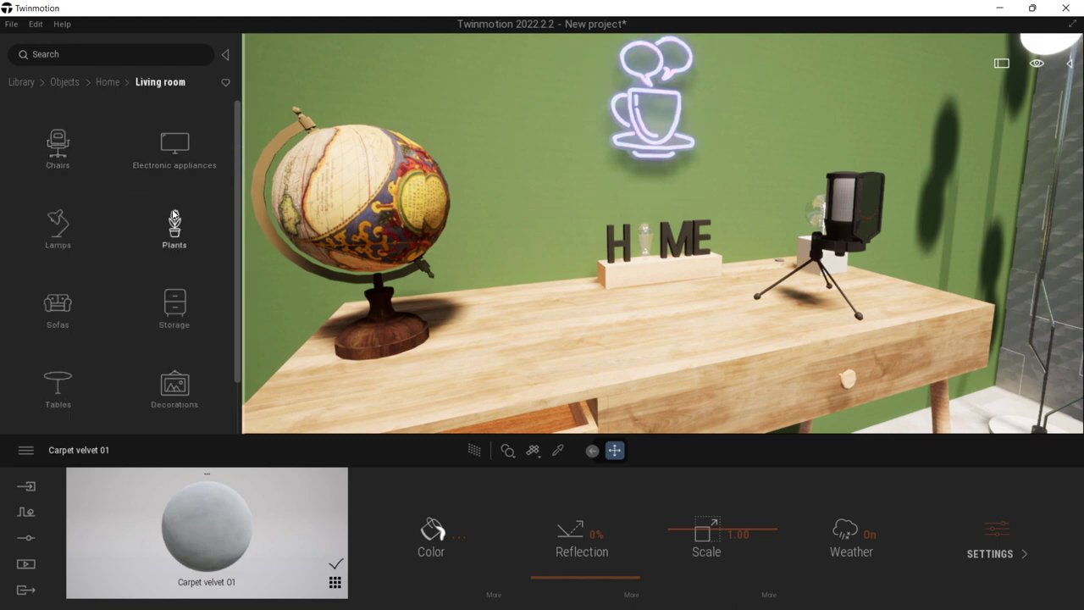
left_click(225, 149)
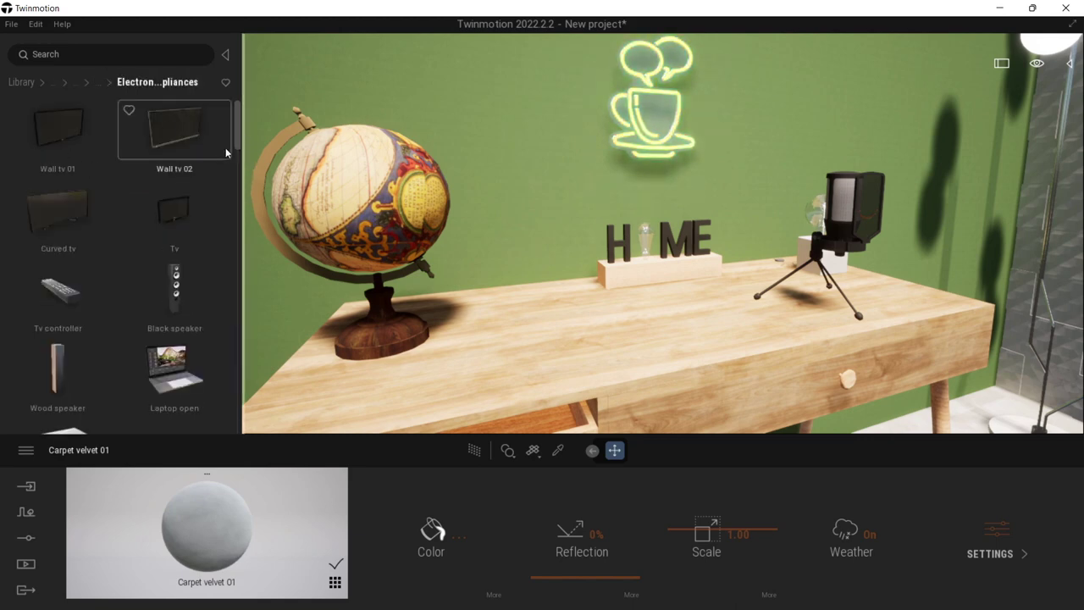
scroll(152, 221, "down", 2)
left_click_drag(173, 225, 403, 323)
key("Delete")
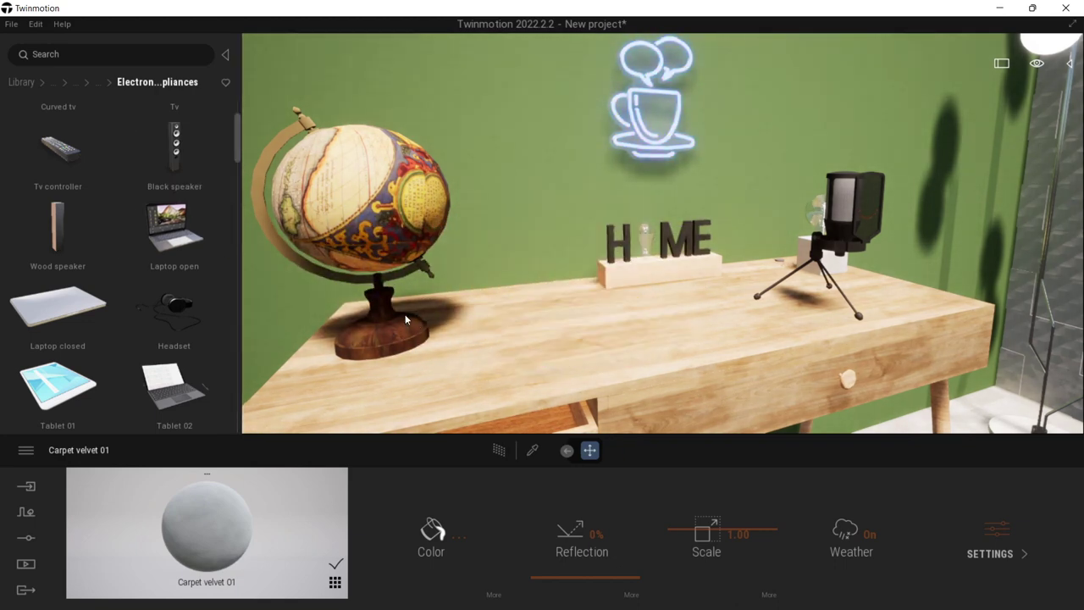
Step: Place the Tablet KJV from the electronics library on the desk, between the globe and the HOME sign
scroll(157, 305, "down", 5)
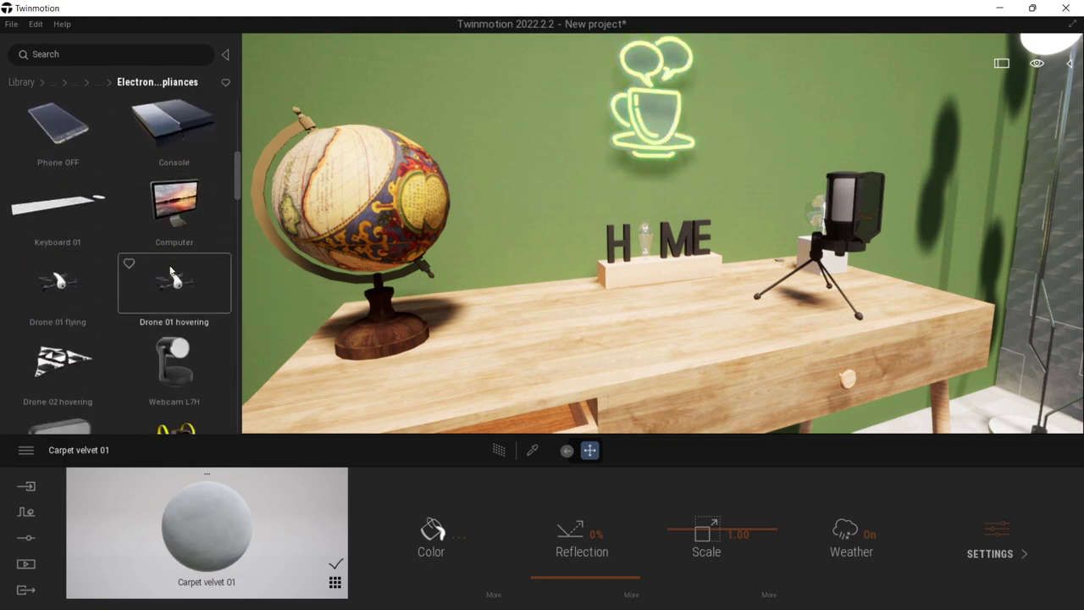
scroll(165, 186, "down", 10)
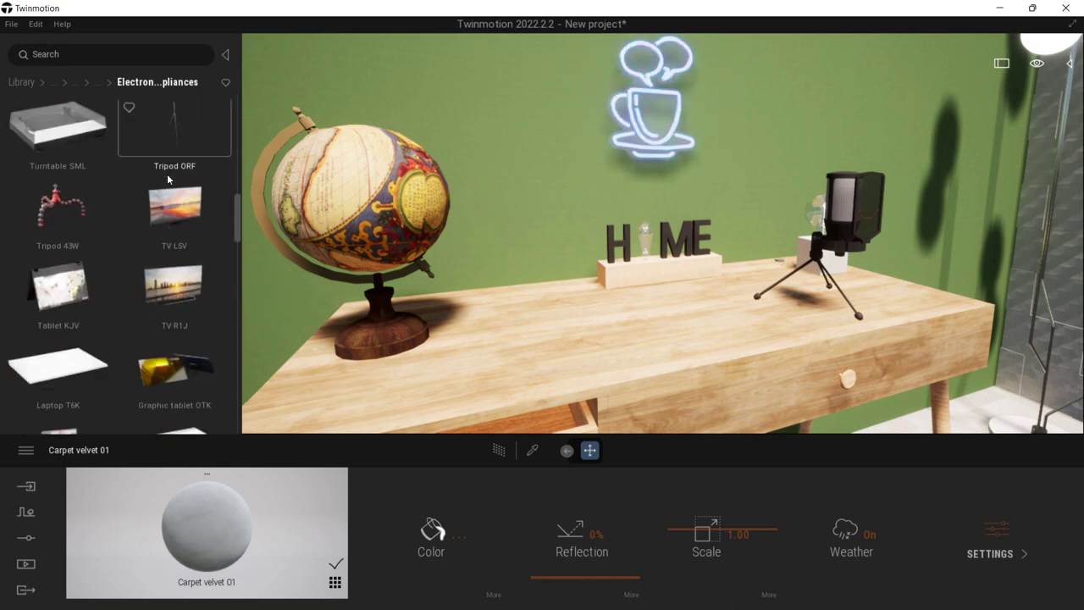
left_click_drag(70, 294, 627, 331)
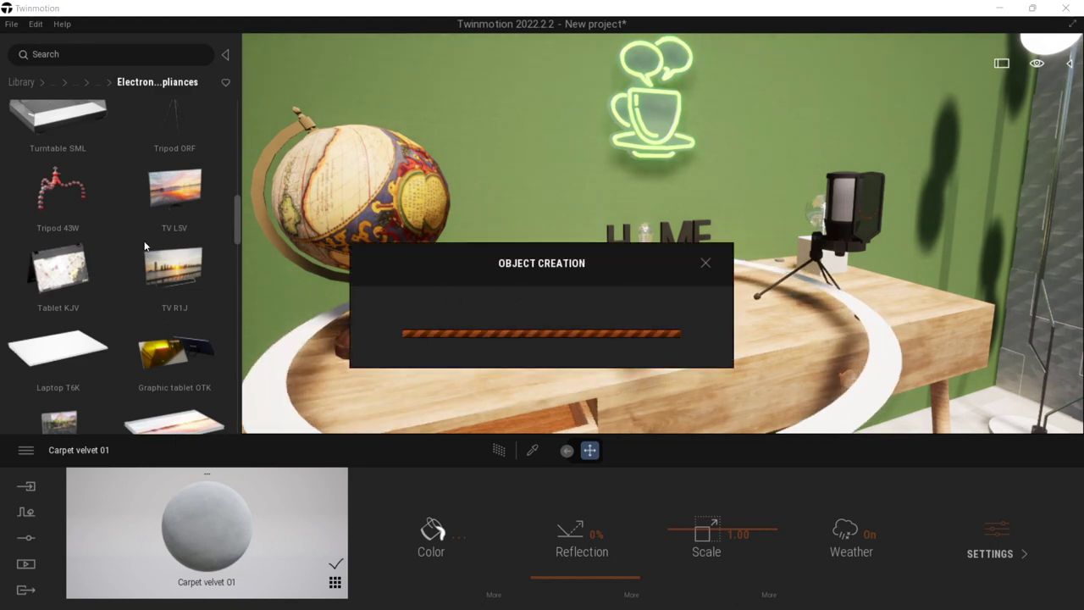
left_click_drag(584, 353, 512, 316)
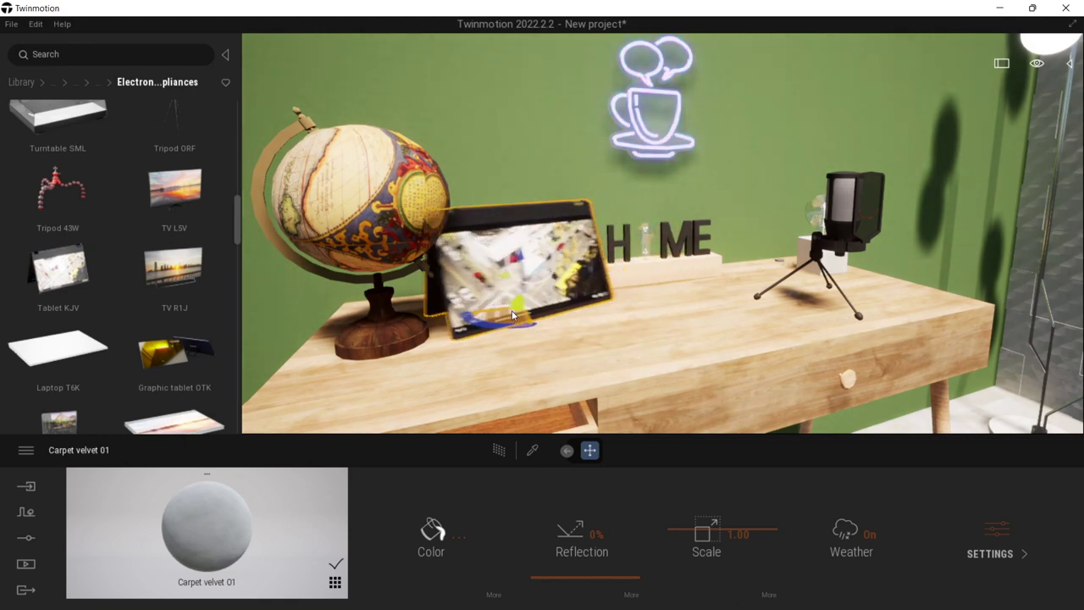
left_click(633, 330)
scroll(662, 318, "down", 10)
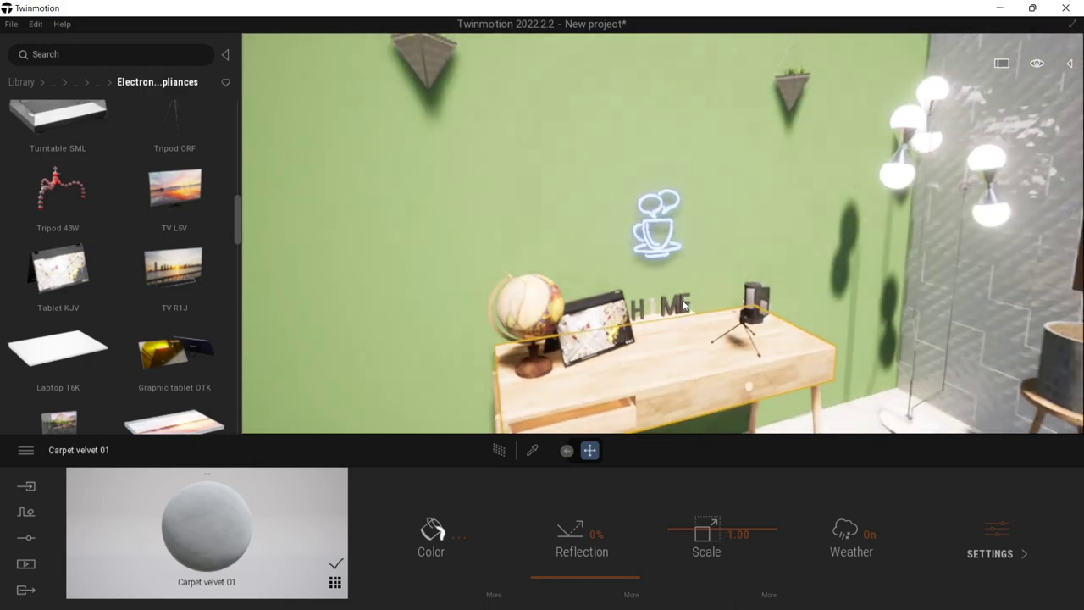
Step: Focus on the planters below the window and open the Bushes category of the Vegetation and landscape library
scroll(219, 347, "down", 3)
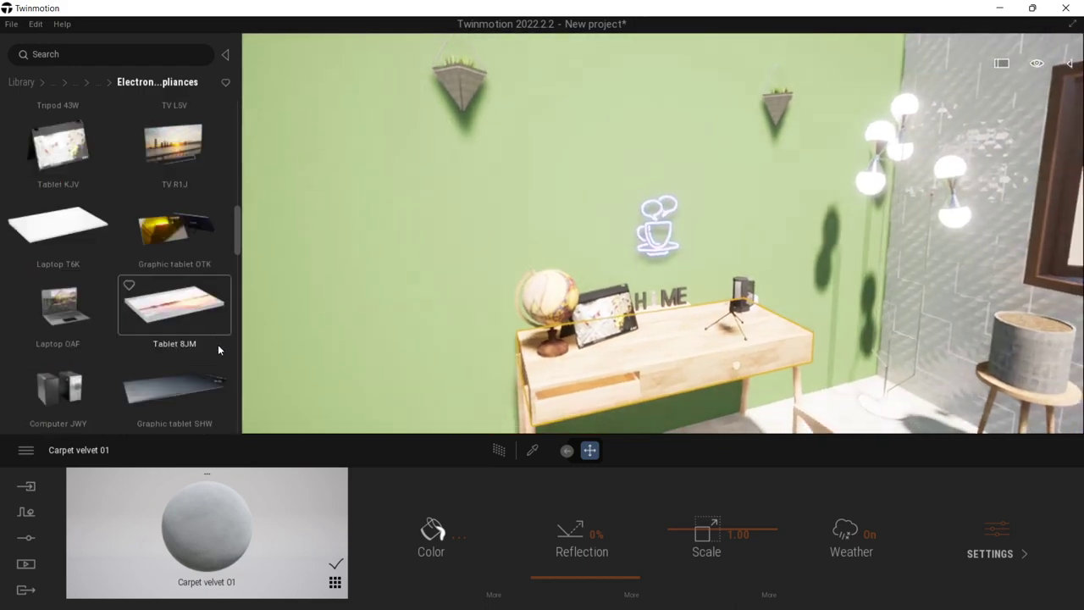
scroll(209, 338, "down", 3)
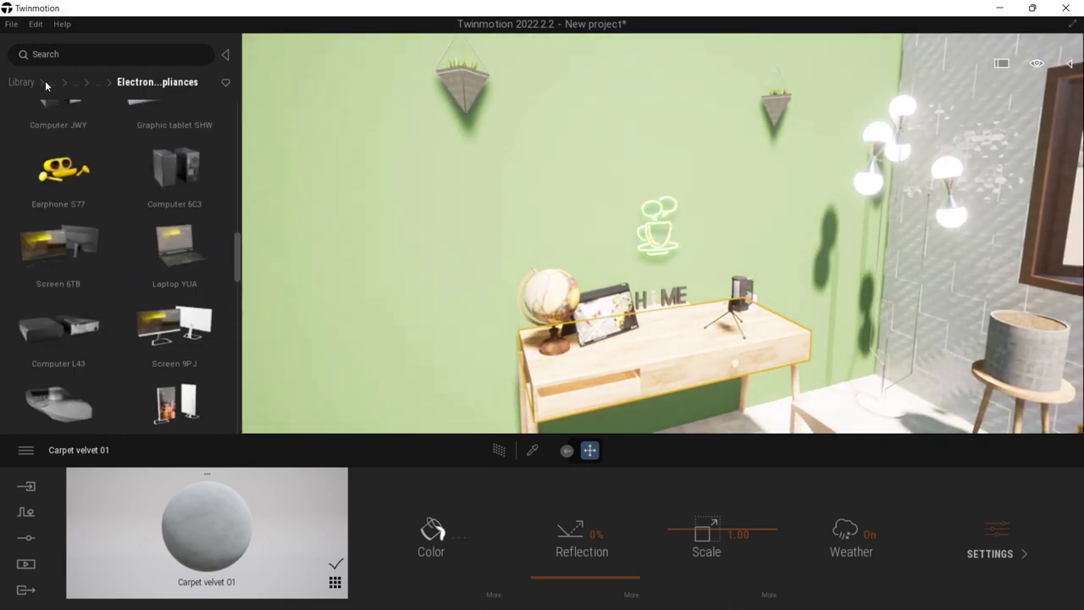
right_click_drag(441, 214, 503, 237)
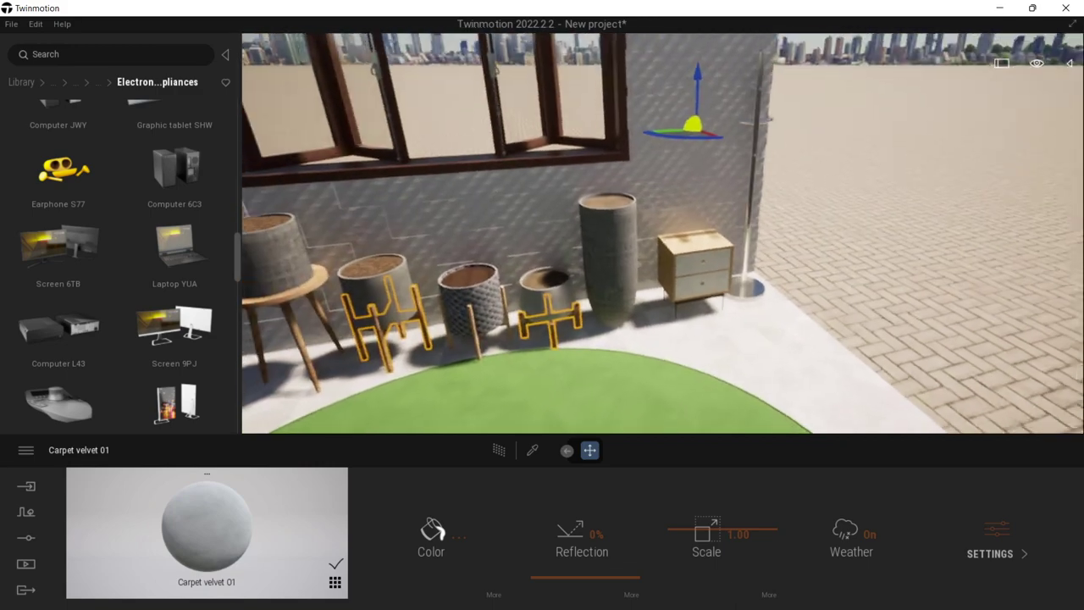
scroll(503, 237, "up", 4)
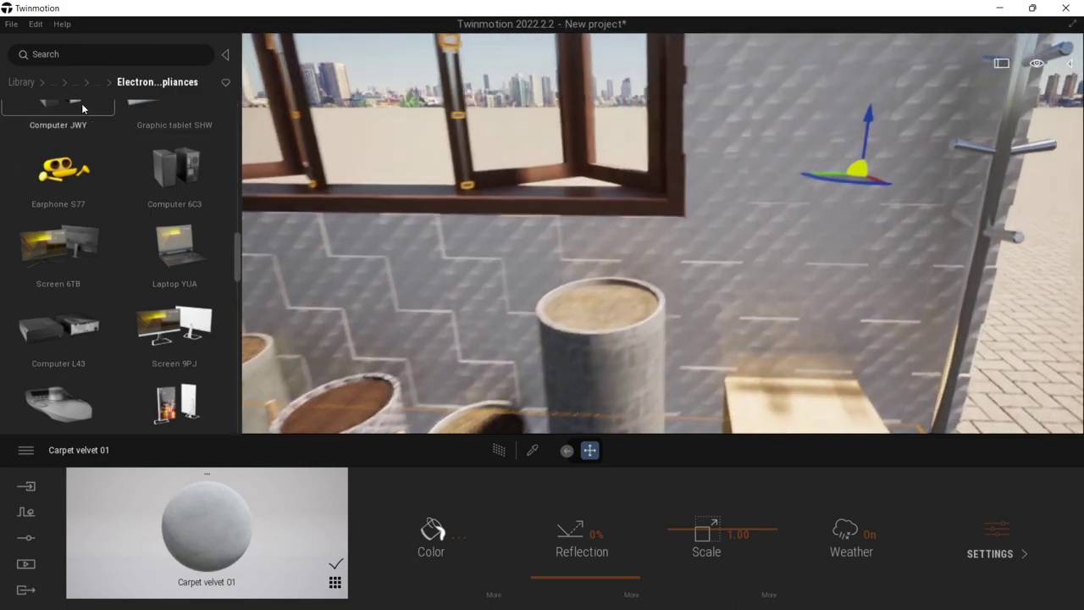
left_click(74, 82)
left_click(24, 84)
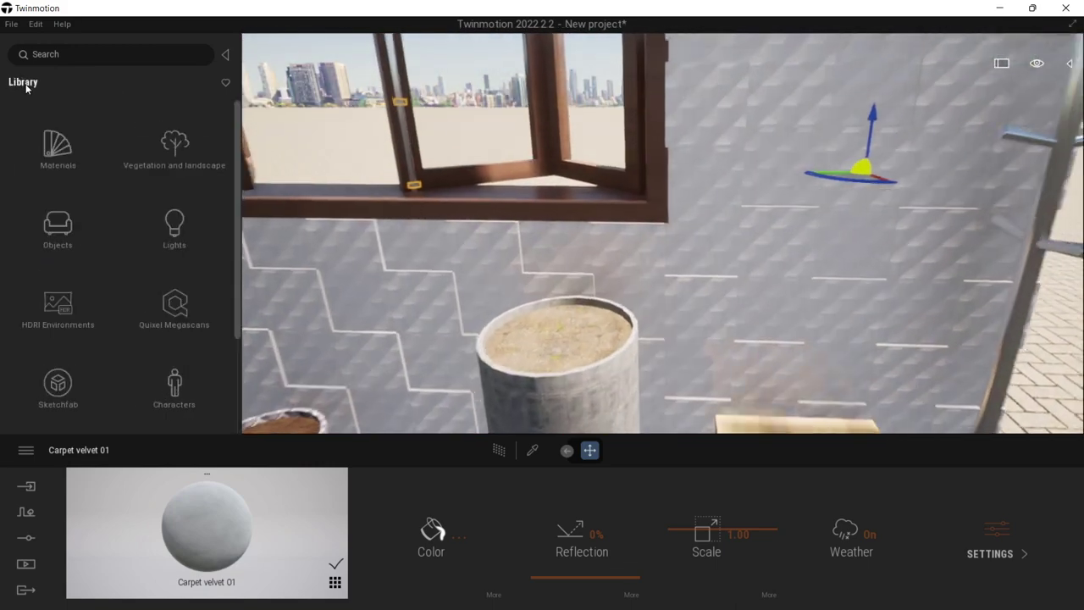
left_click(181, 144)
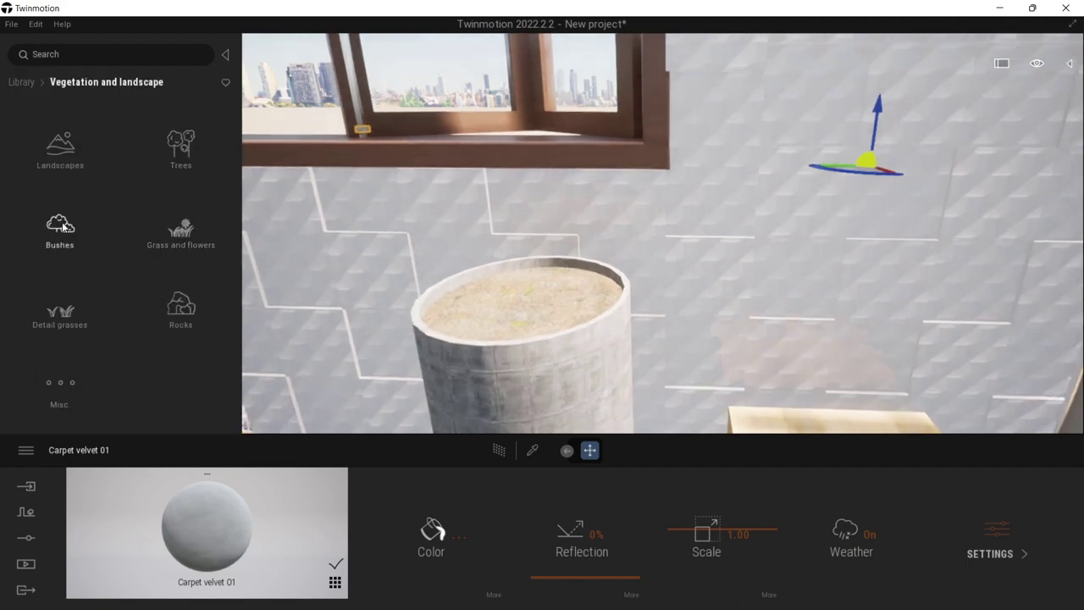
left_click(63, 225)
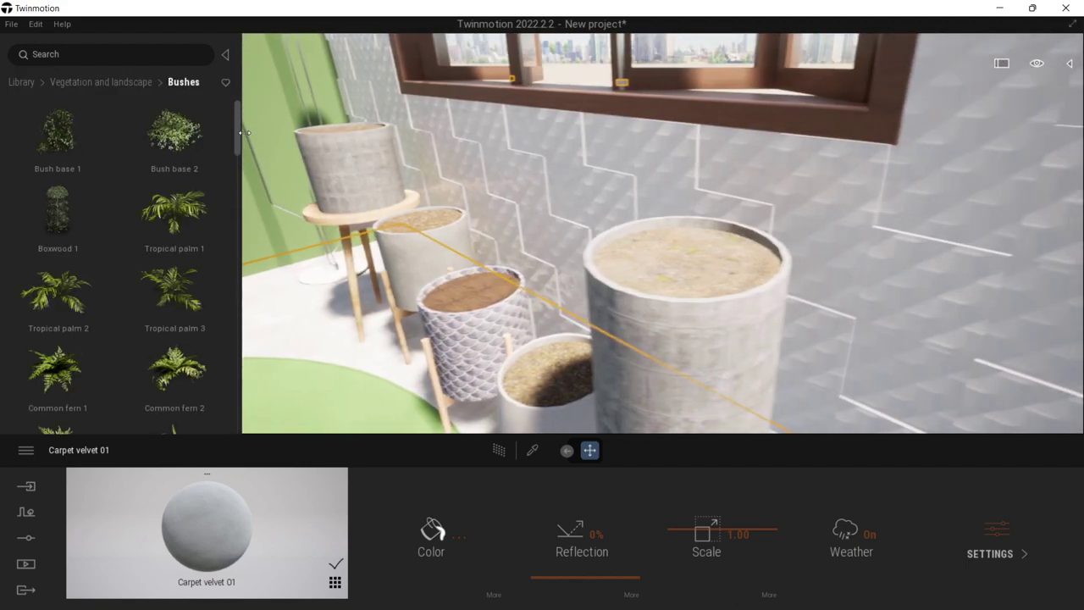
Step: Plant a RosaCanina 3 bush in the tall grey planter beside the drawer cabinet and deselect it
scroll(225, 373, "down", 12)
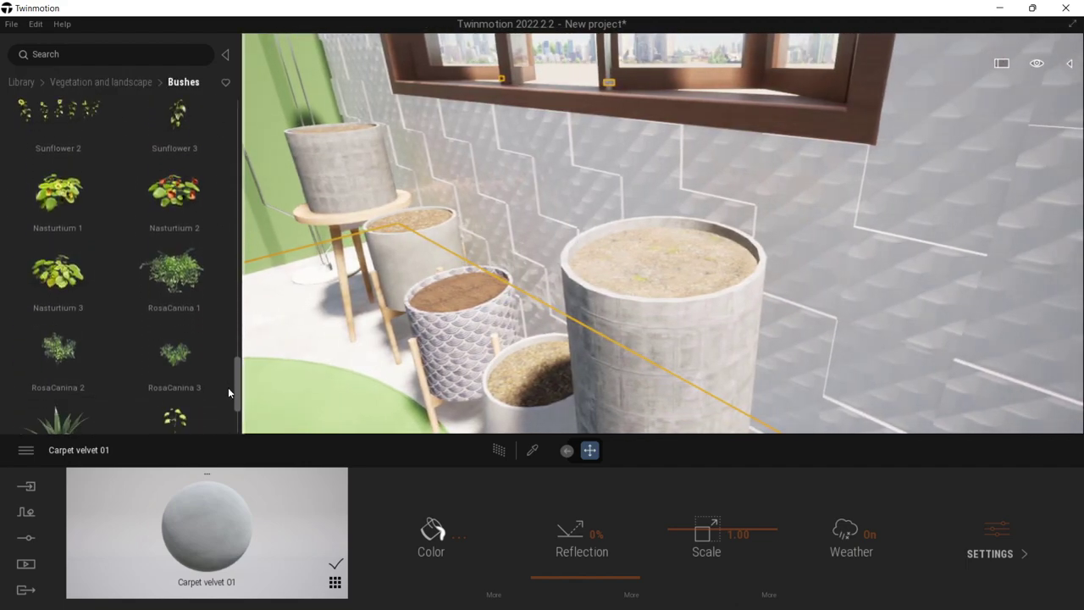
left_click_drag(195, 350, 674, 281)
scroll(856, 269, "down", 4)
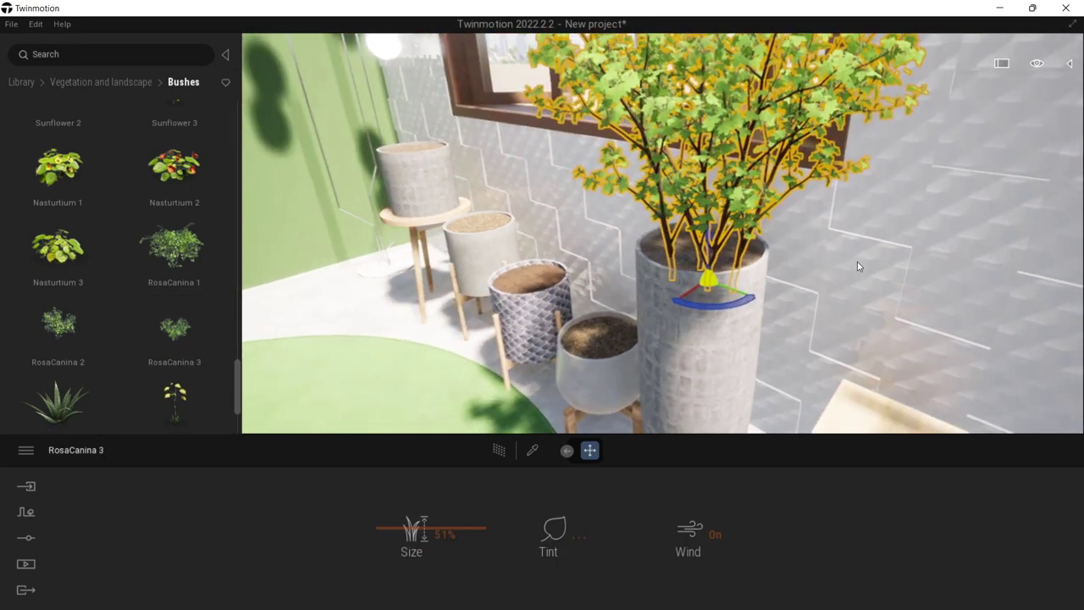
left_click(858, 267)
key("s")
right_click_drag(858, 267, 813, 256)
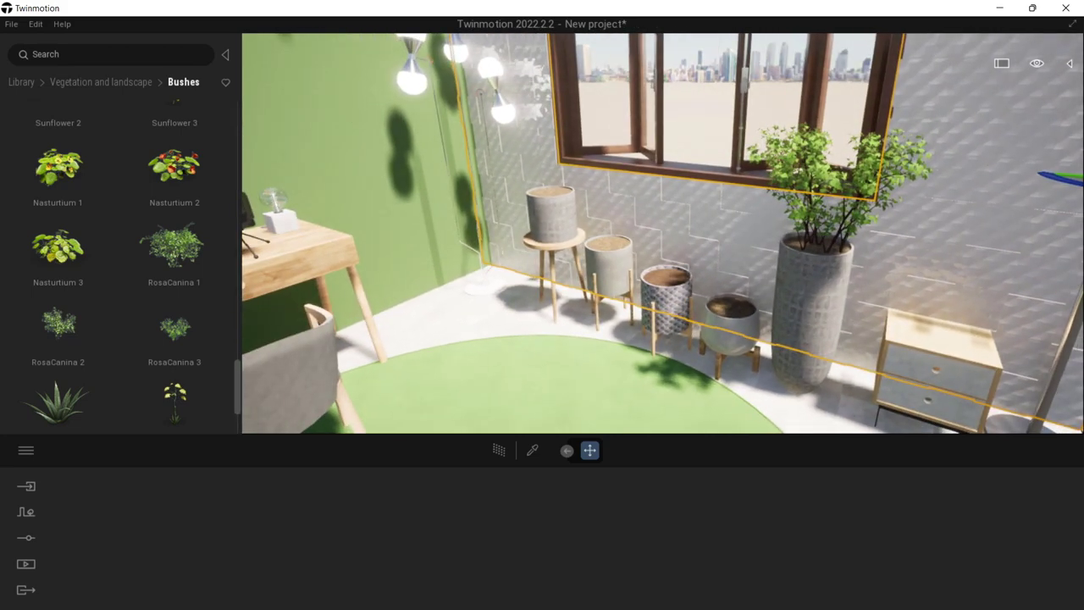
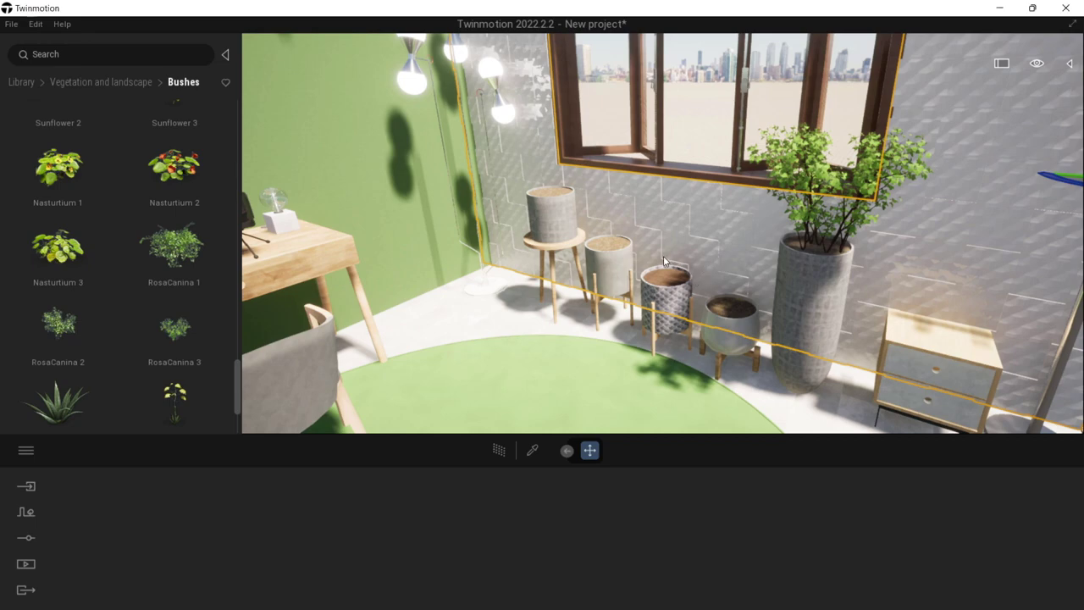
Step: Look through the remaining bushes for the smaller planters and switch the library to Quixel Megascans
right_click_drag(663, 255, 669, 246)
scroll(669, 245, "up", 3)
scroll(173, 224, "down", 3)
scroll(163, 233, "up", 3)
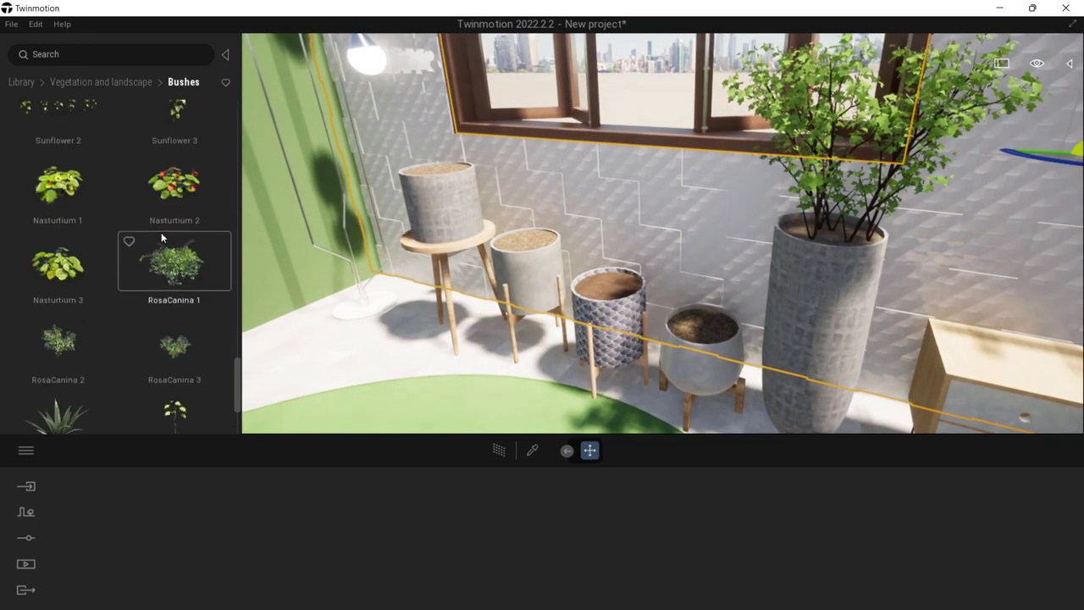
scroll(161, 233, "up", 3)
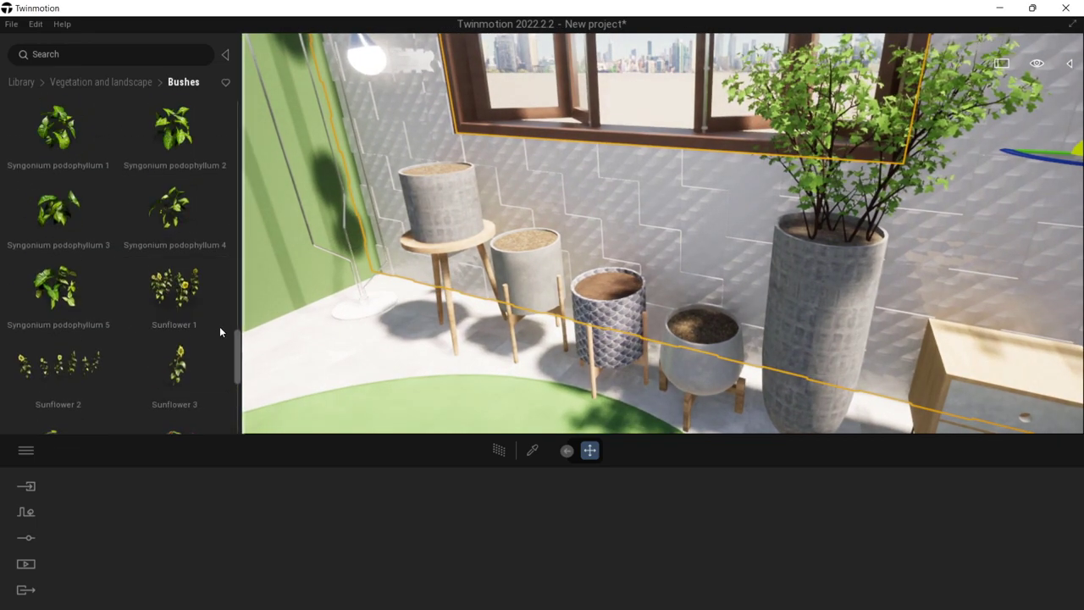
left_click(75, 81)
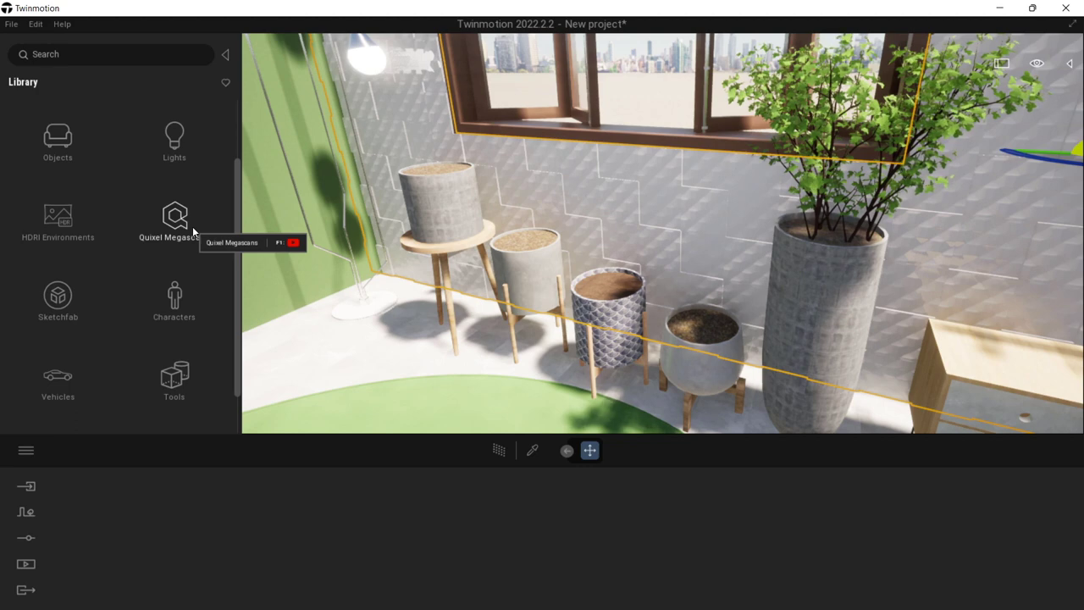
left_click(188, 228)
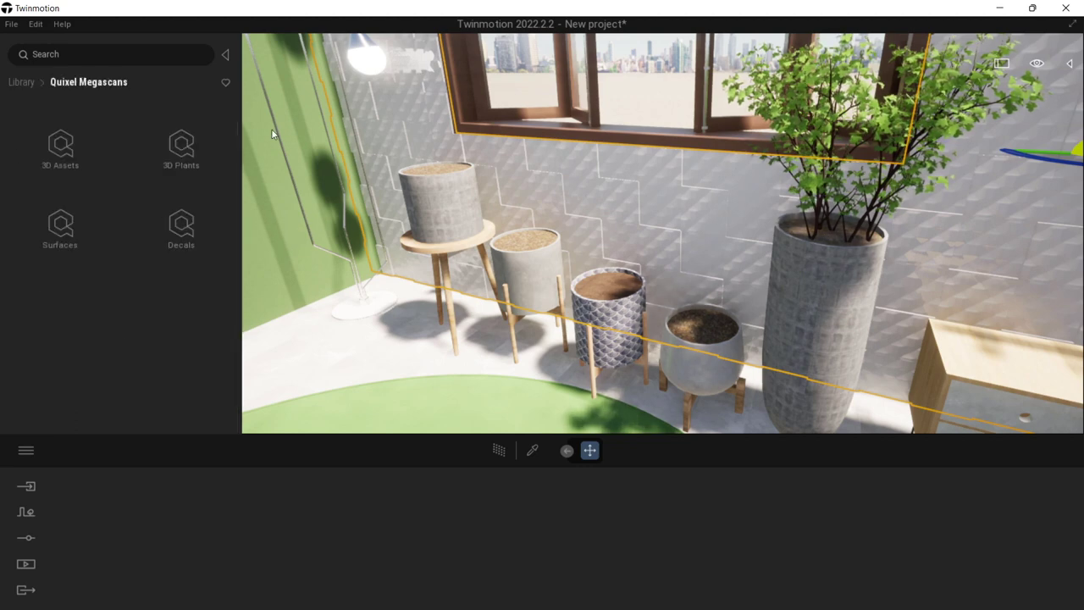
Step: Browse the Board and Parquet materials among the Quixel Megascans wood surfaces
scroll(649, 225, "down", 3)
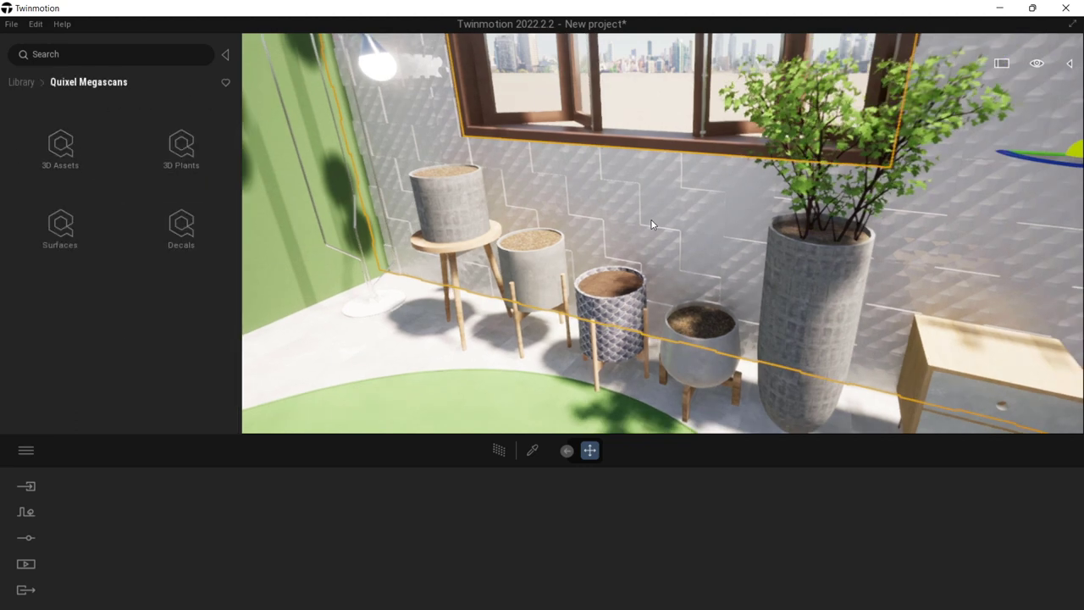
middle_click_drag(601, 218, 600, 199)
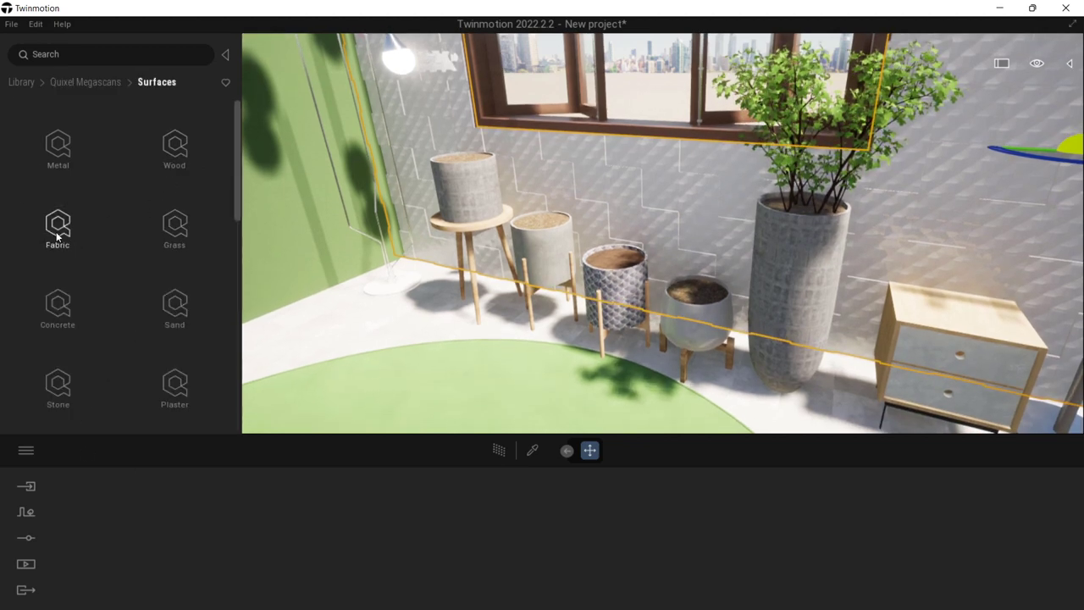
left_click(194, 144)
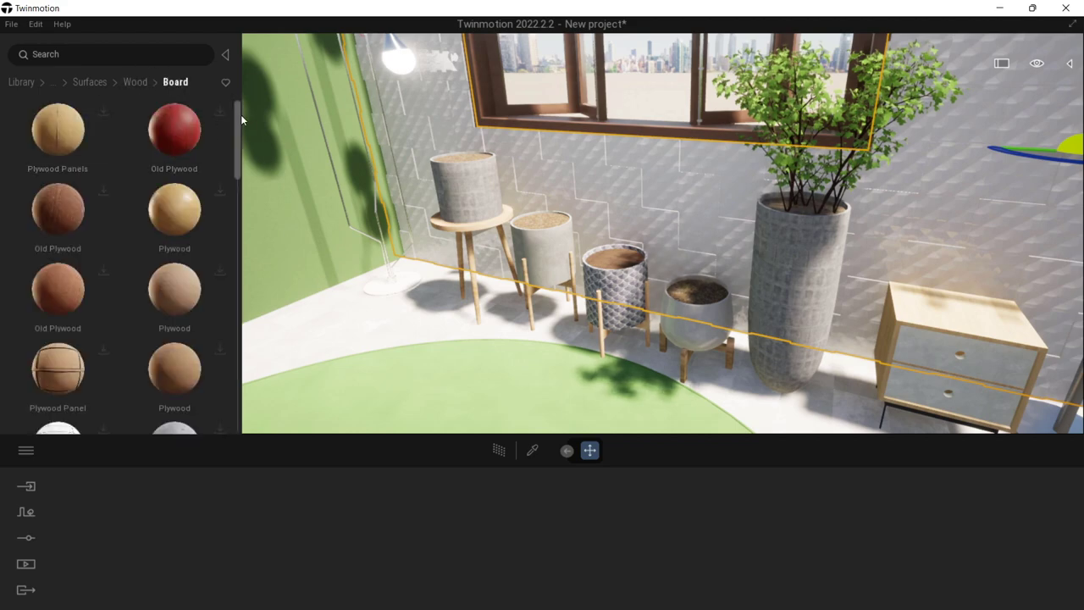
middle_click_drag(407, 186, 423, 271, "shift")
middle_click_drag(347, 237, 309, 173, "shift")
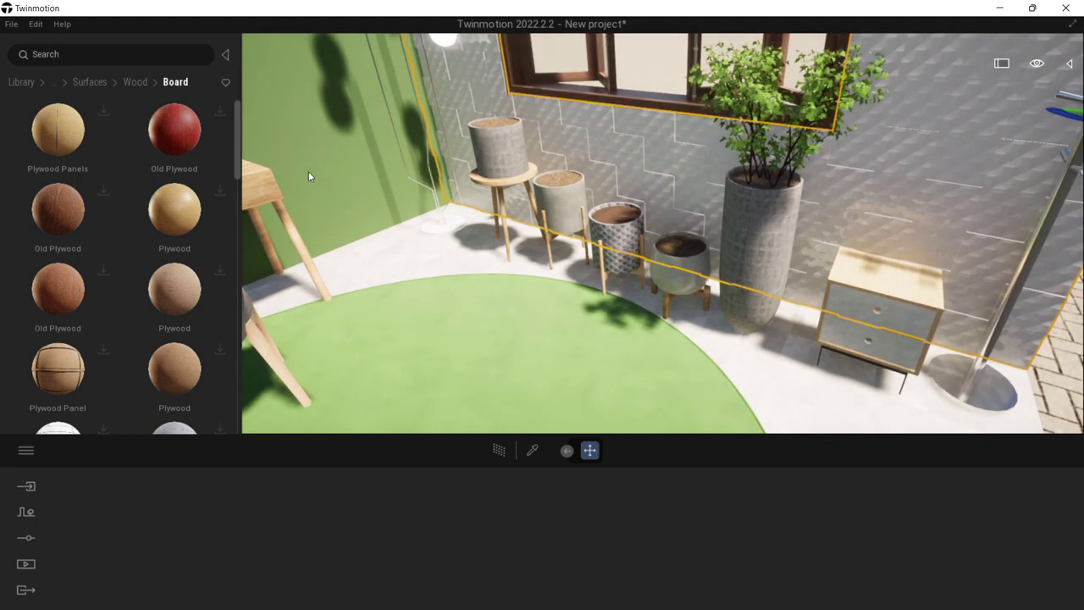
left_click_drag(236, 149, 215, 294)
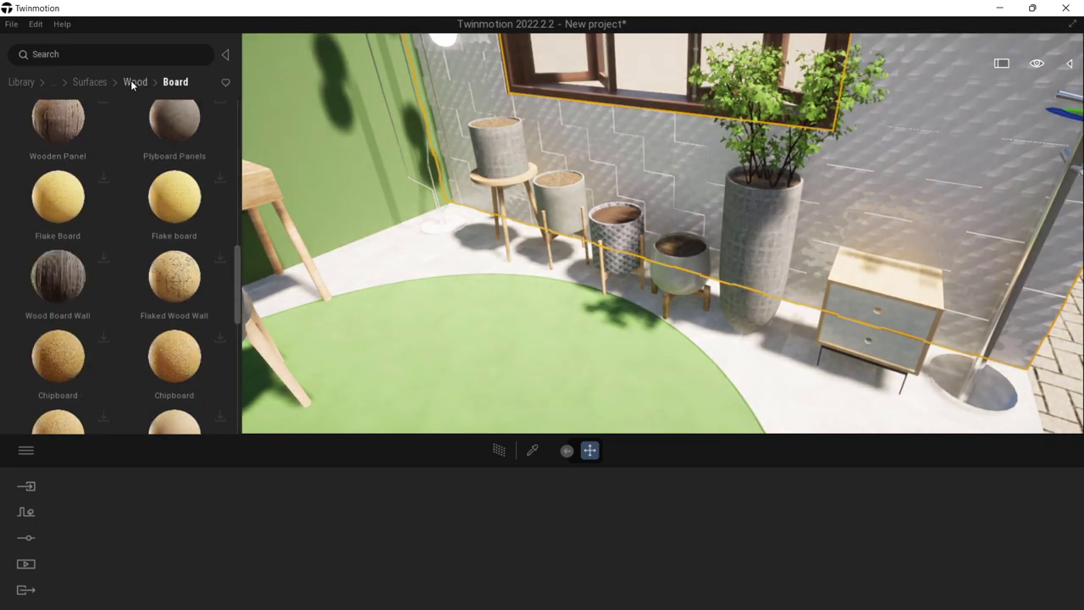
left_click(10, 23)
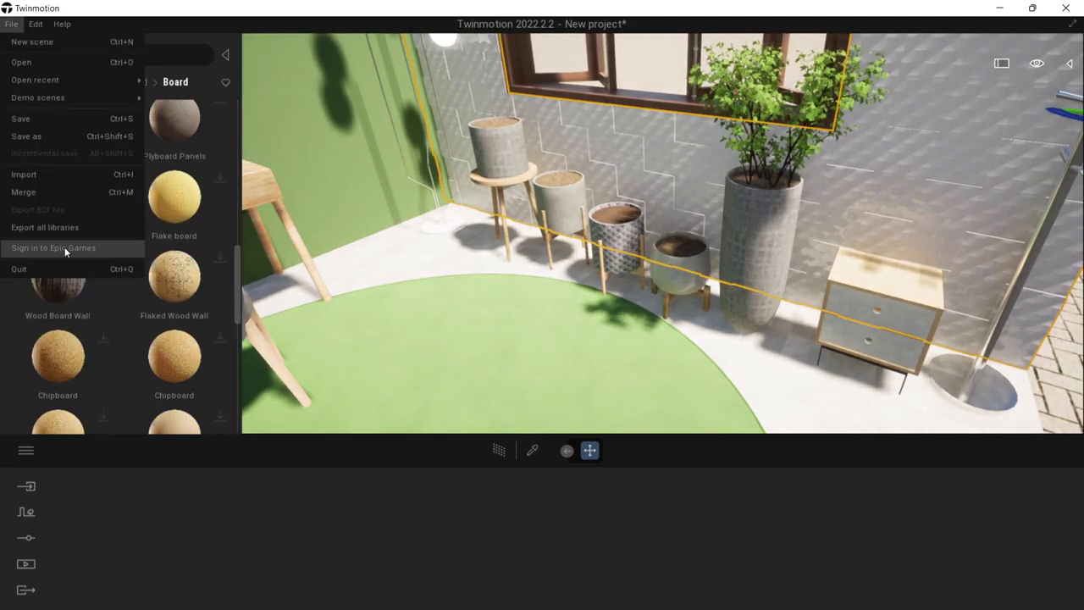
left_click(197, 190)
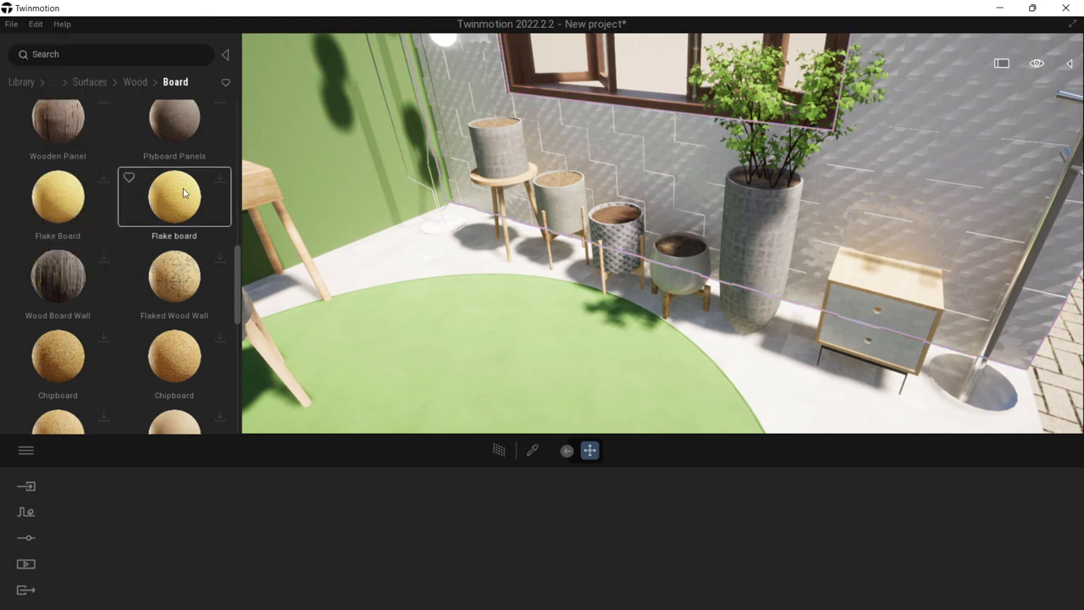
left_click(131, 79)
left_click(182, 229)
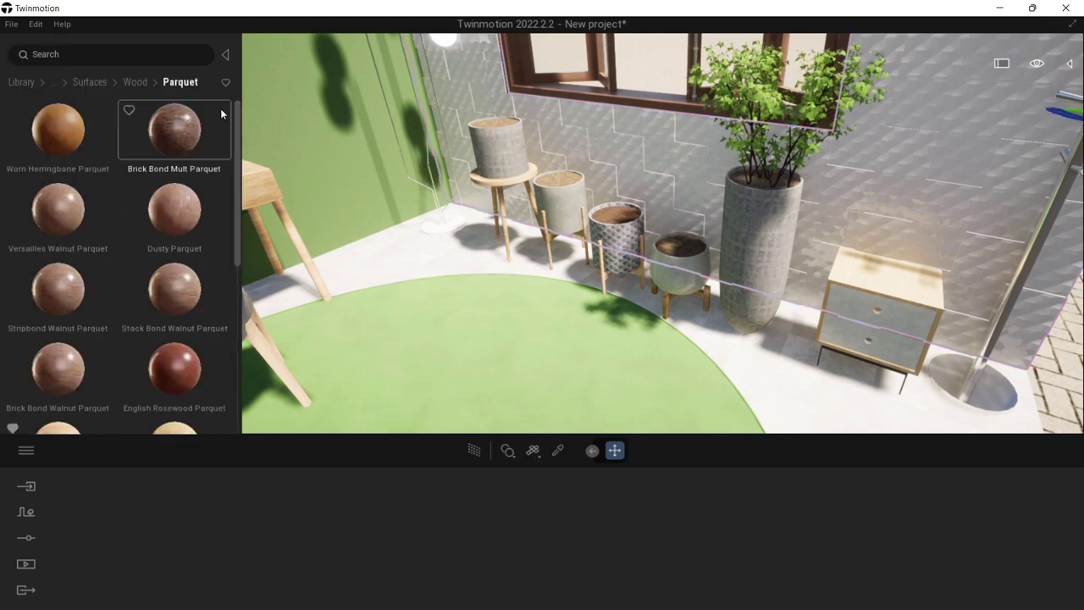
left_click_drag(235, 148, 171, 81)
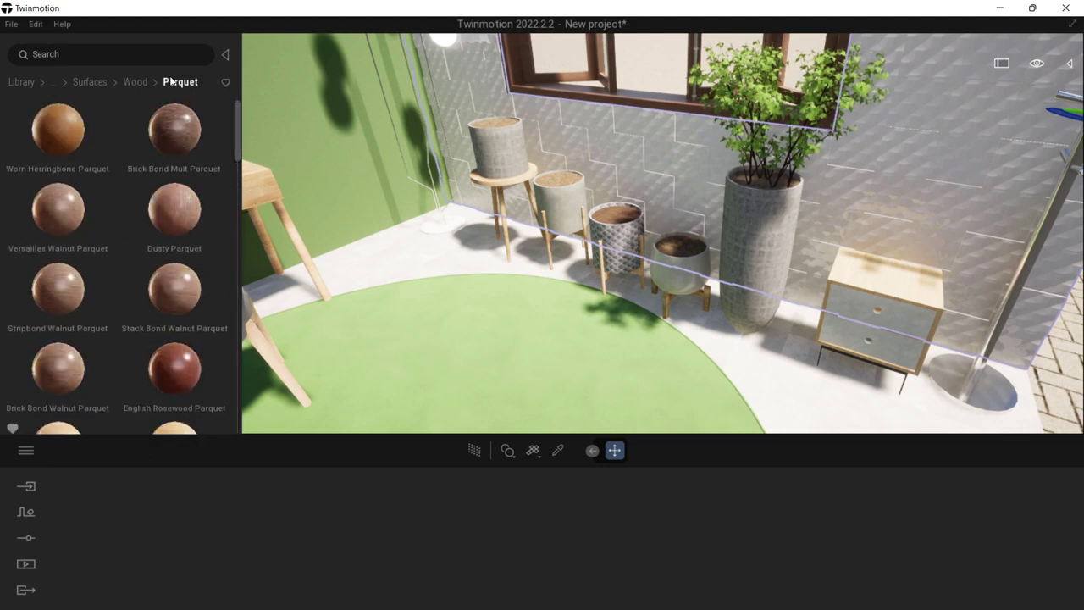
left_click(143, 82)
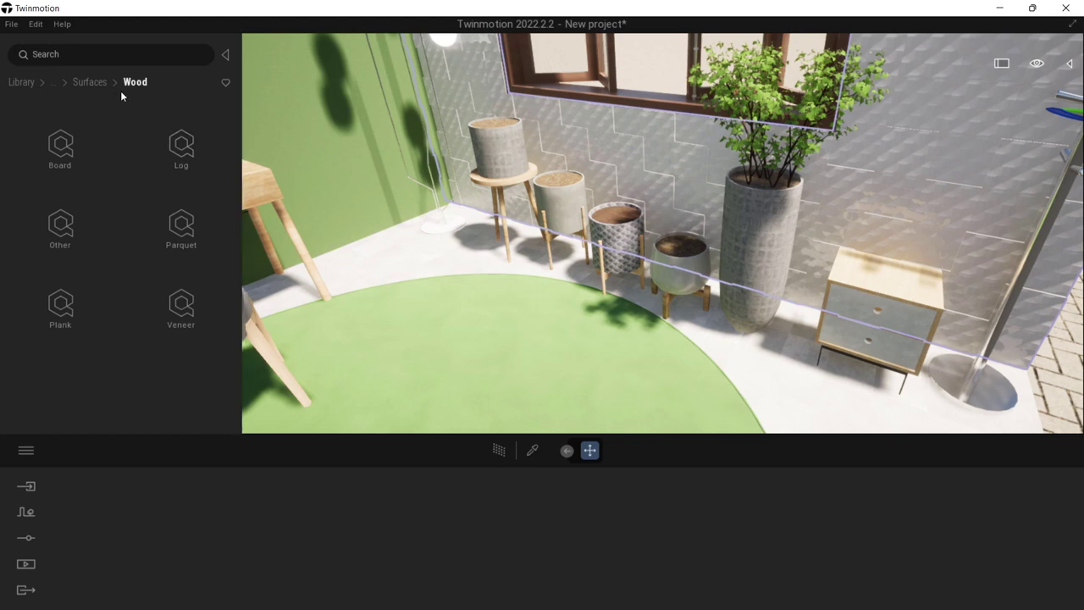
Step: Open the Flowerless garden plants within the Quixel Megascans 3D Plants to find Lily Of The Valley
left_click(77, 79)
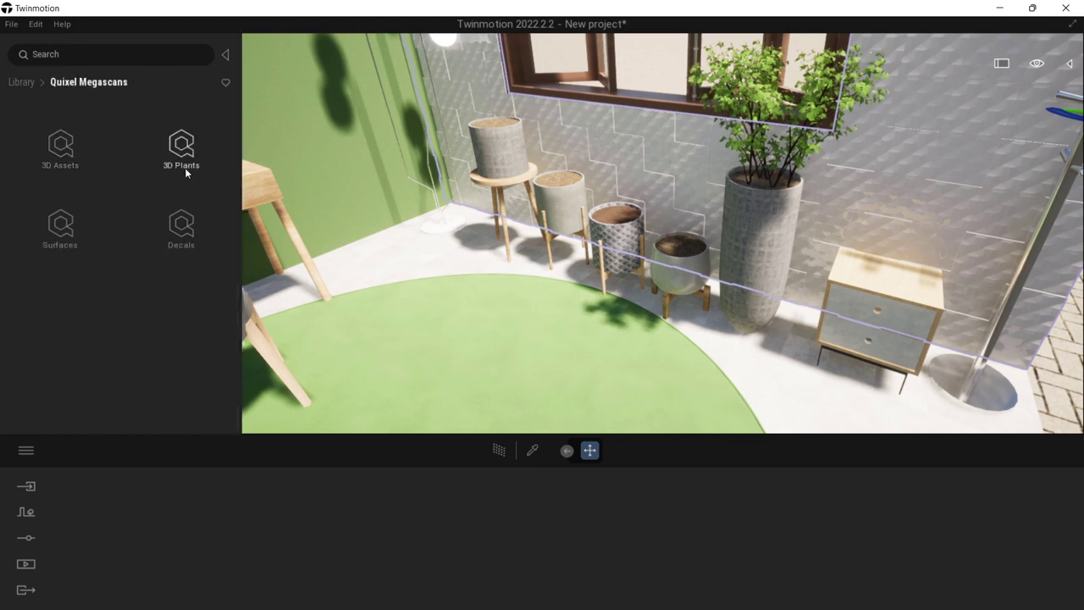
left_click(200, 143)
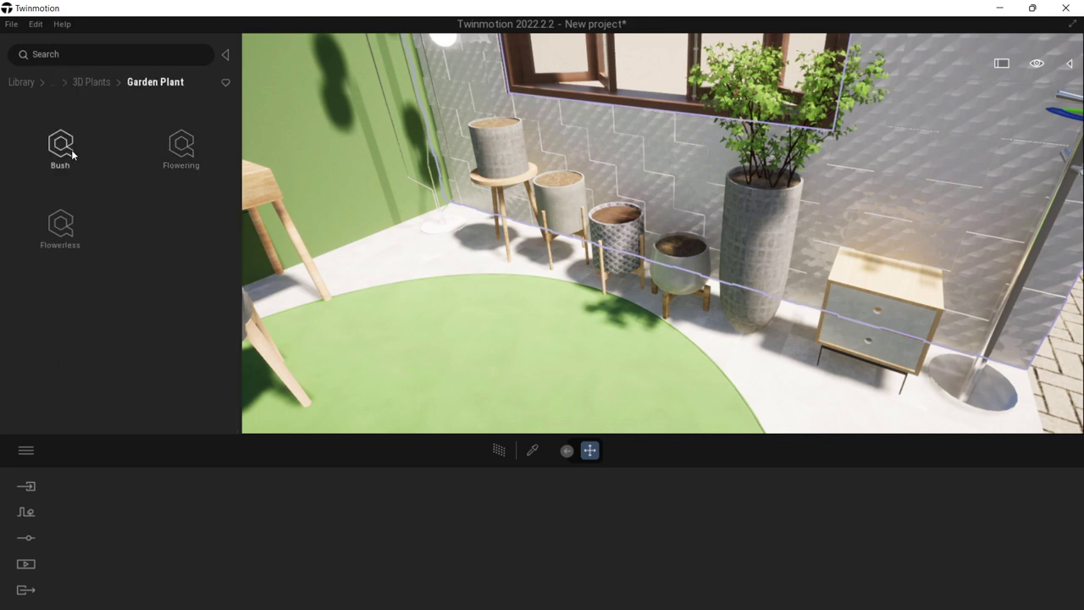
left_click(68, 162)
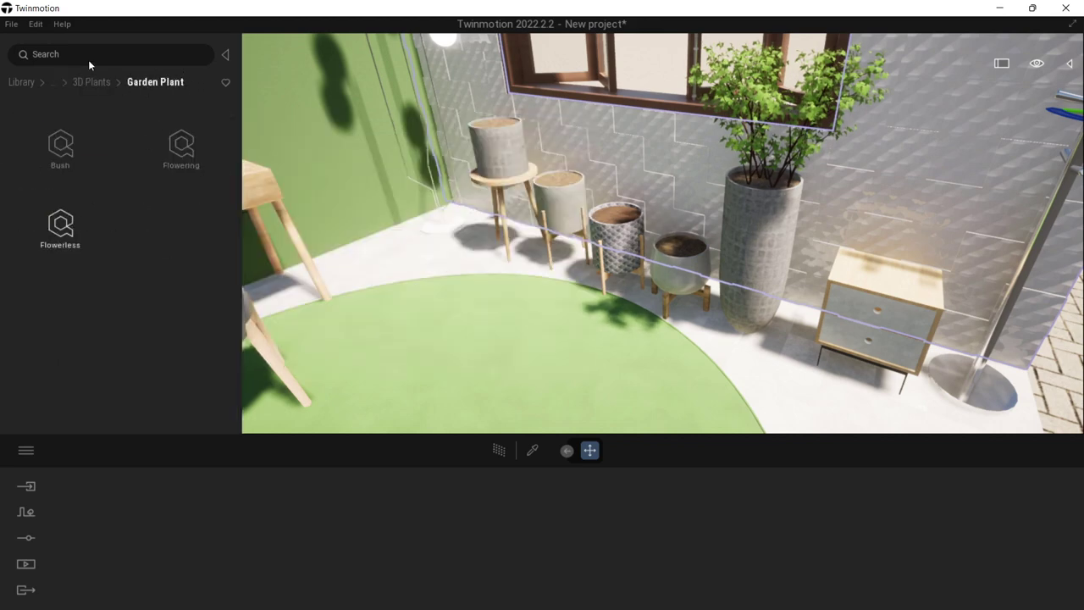
left_click(60, 225)
mouse_move(158, 129)
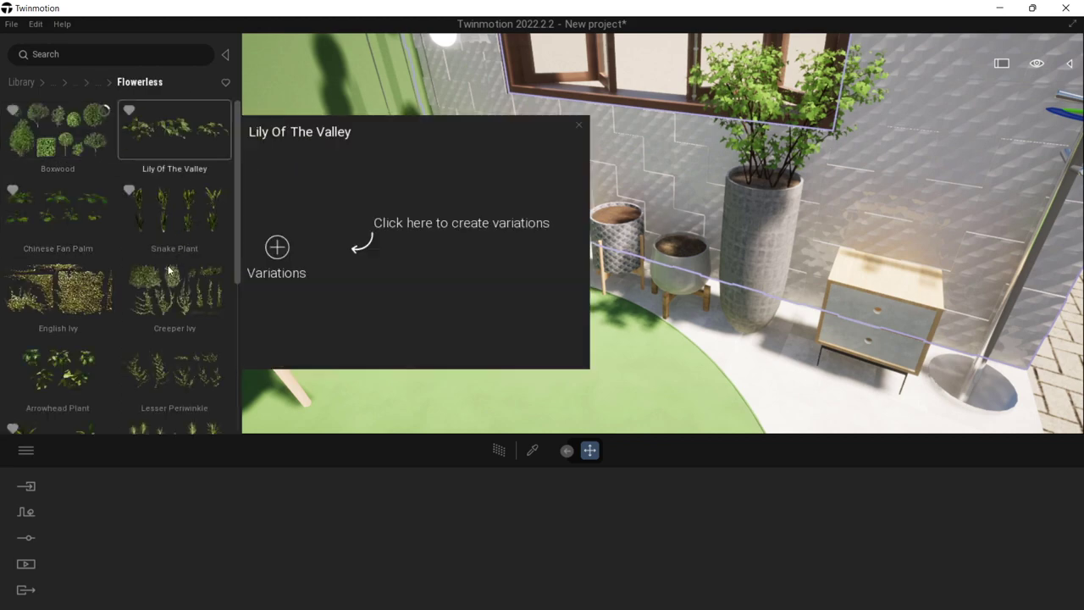
Step: Search the Quixel Megascans 3D Plants for Sansevieria Trifasciata and place the Snake Plant set on the green rug
left_click(74, 84)
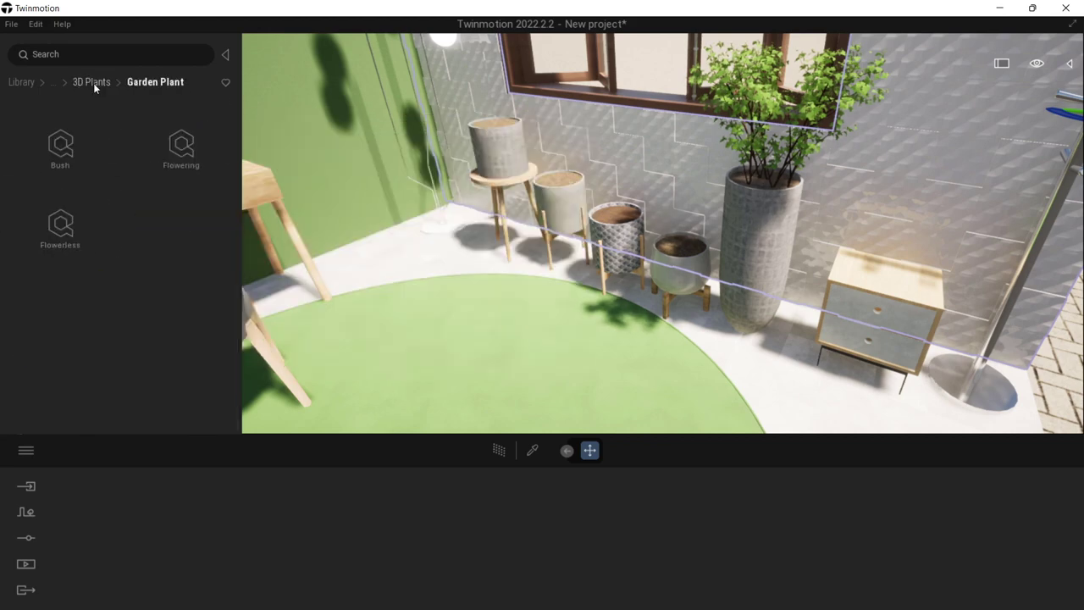
left_click(93, 83)
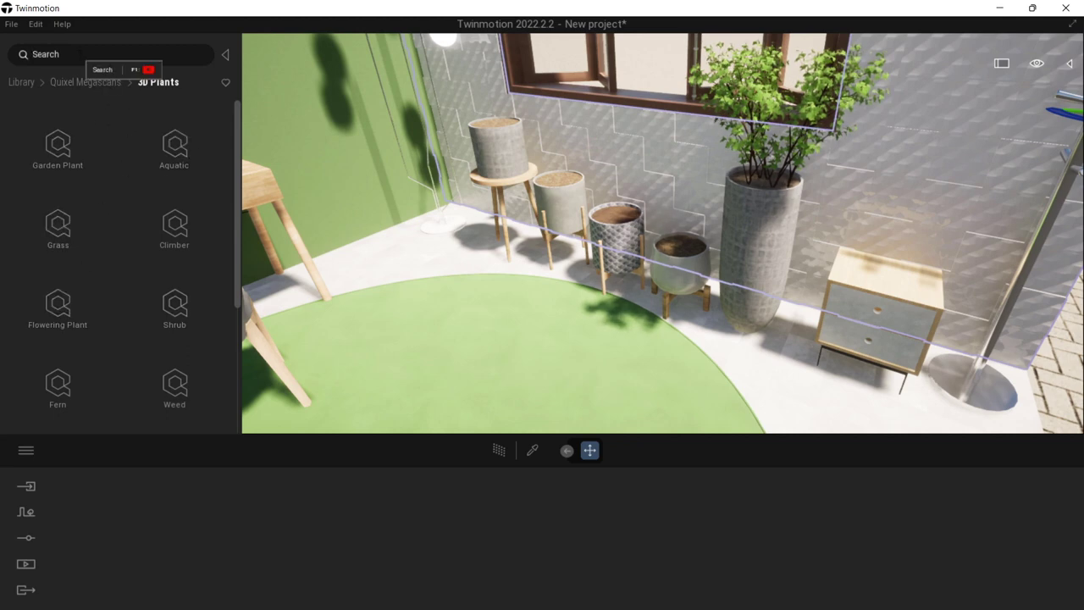
type("SANS")
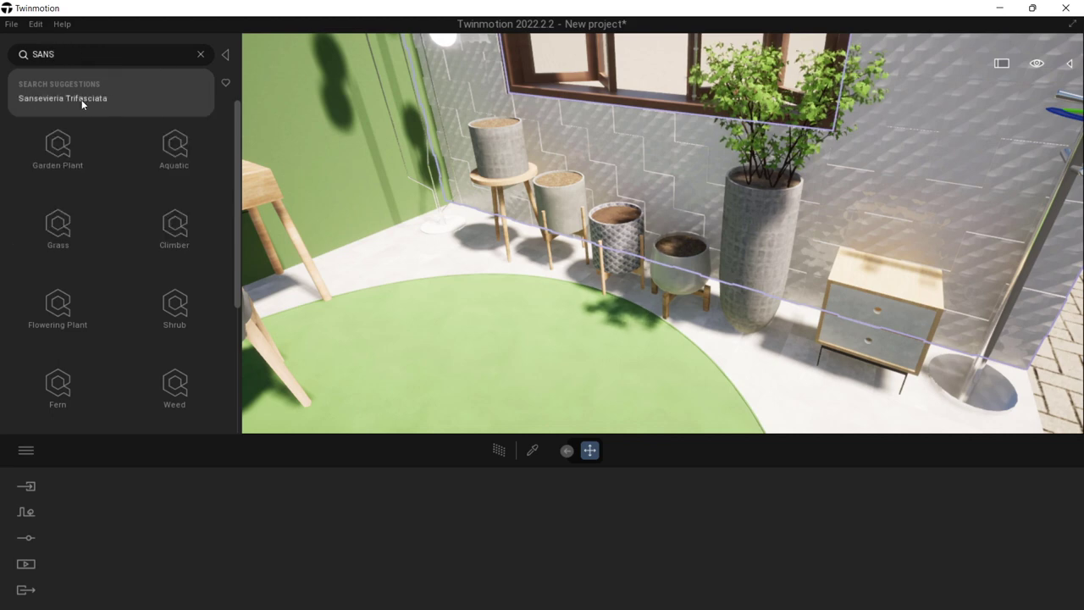
left_click(82, 99)
left_click_drag(76, 142, 494, 356)
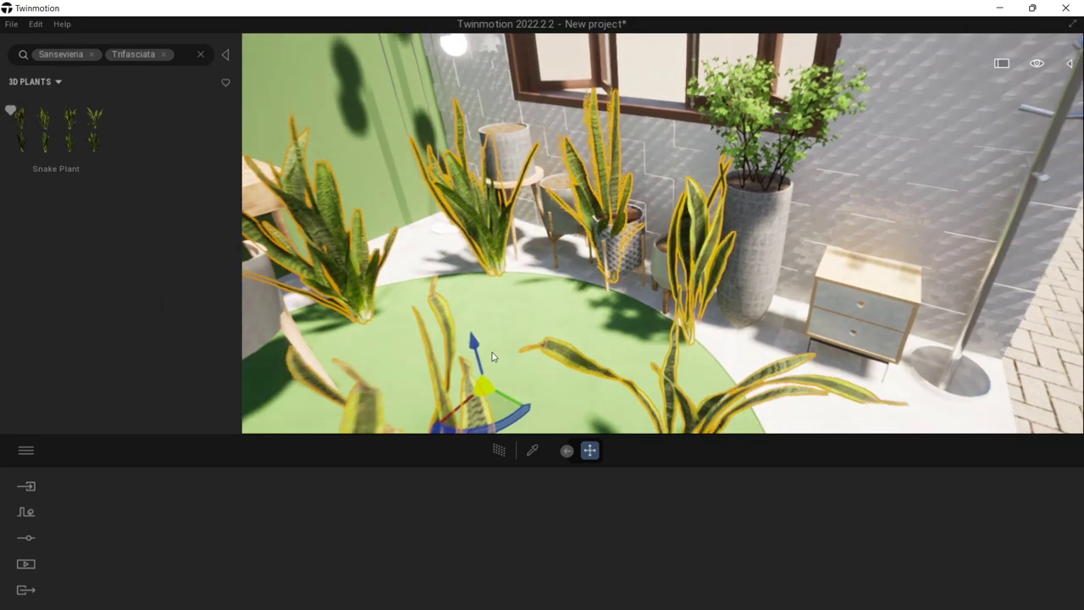
Step: Move the Snake Plant set across the round green rug so its individual plants stand clear of the planters
scroll(548, 286, "down", 5)
scroll(589, 375, "down", 4)
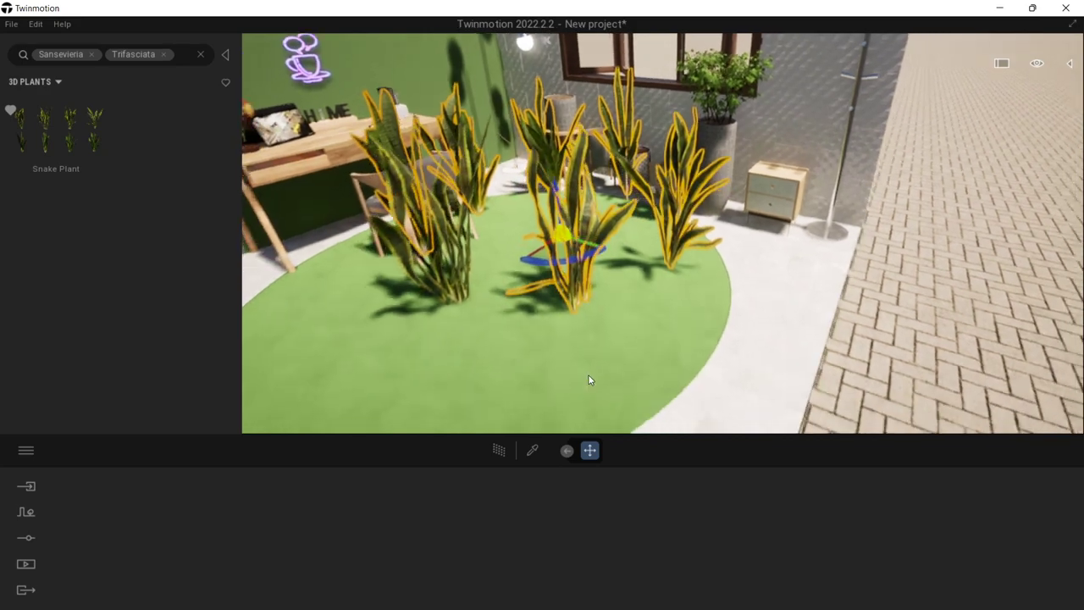
right_click_drag(589, 376, 534, 402)
left_click_drag(627, 213, 557, 325)
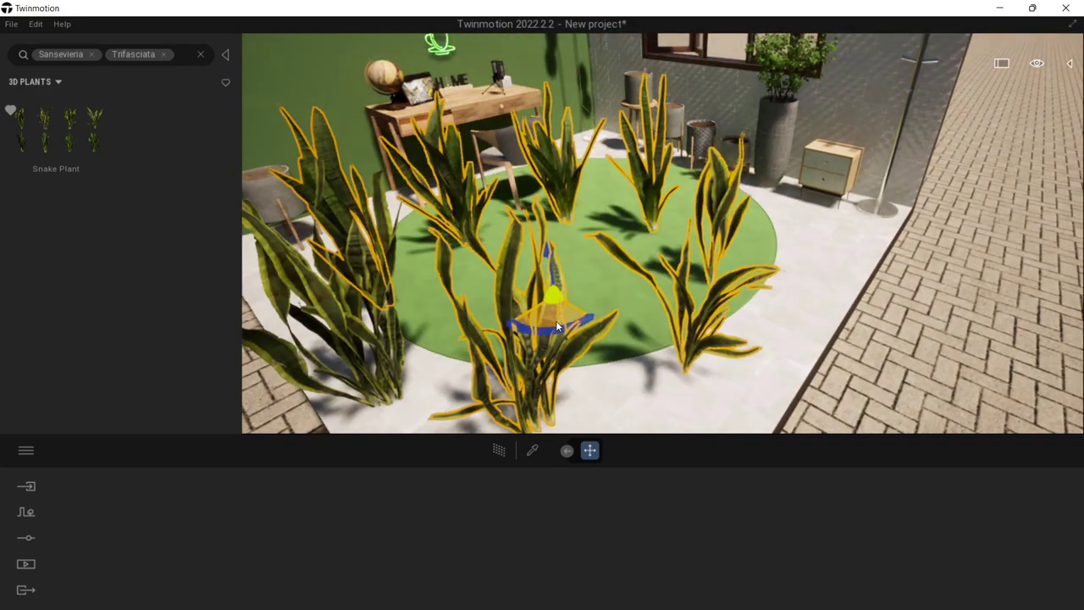
left_click(789, 237)
scroll(783, 235, "up", 5)
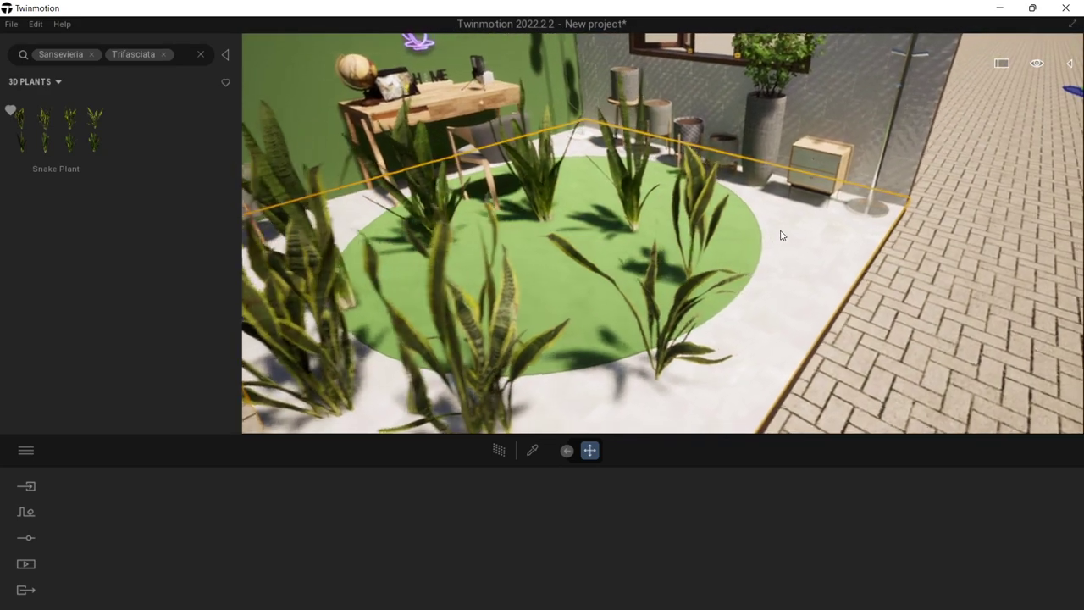
scroll(595, 257, "up", 3)
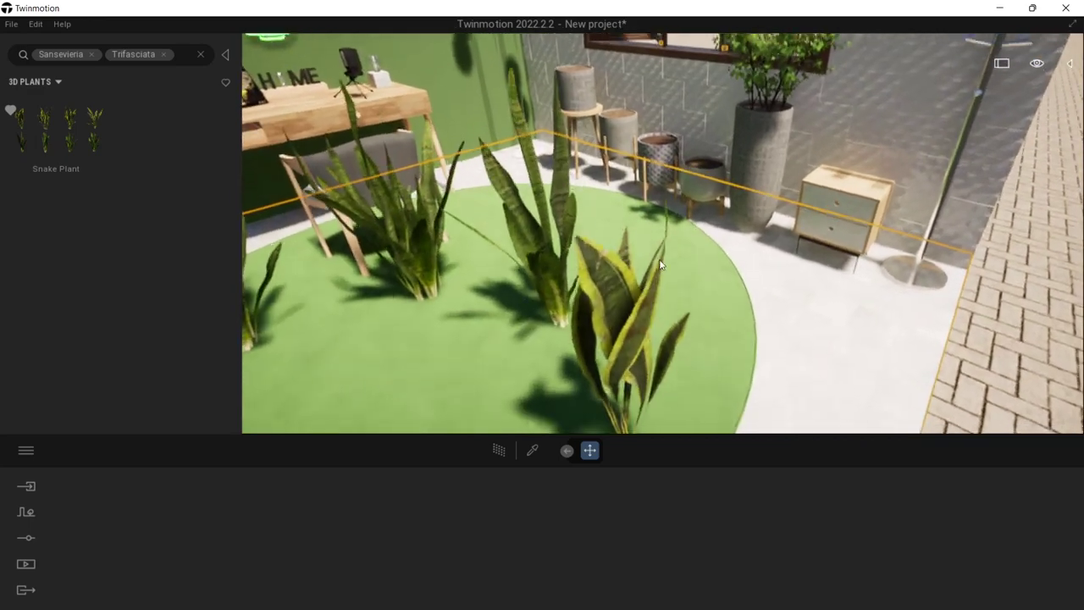
middle_click_drag(595, 257, 911, 365, "shift")
right_click_drag(564, 246, 733, 274)
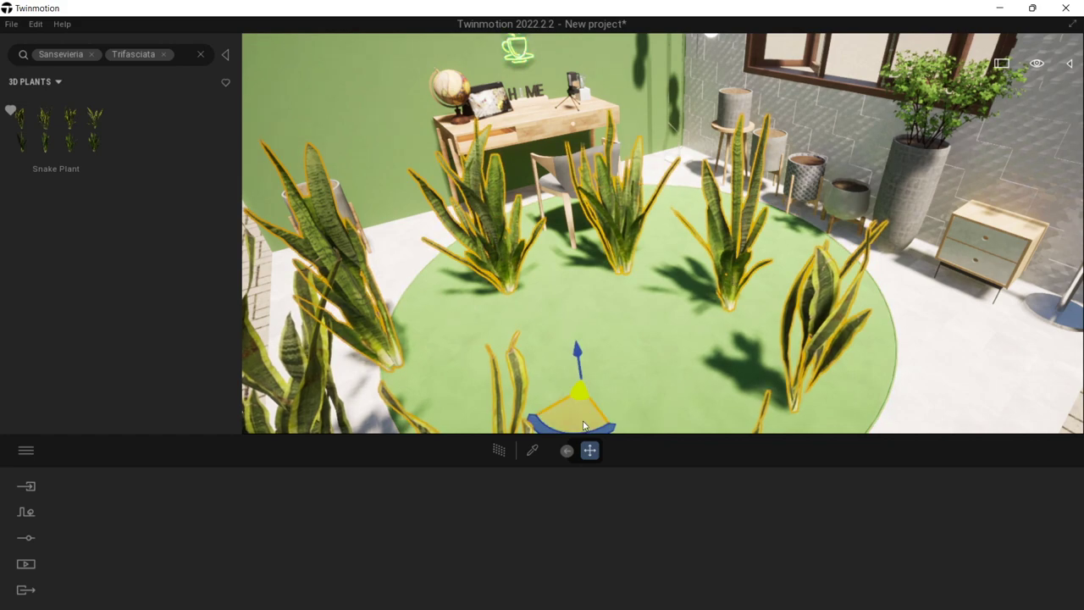
mouse_move(579, 413)
left_mouse_down()
mouse_move(572, 398)
mouse_move(563, 414)
left_mouse_up()
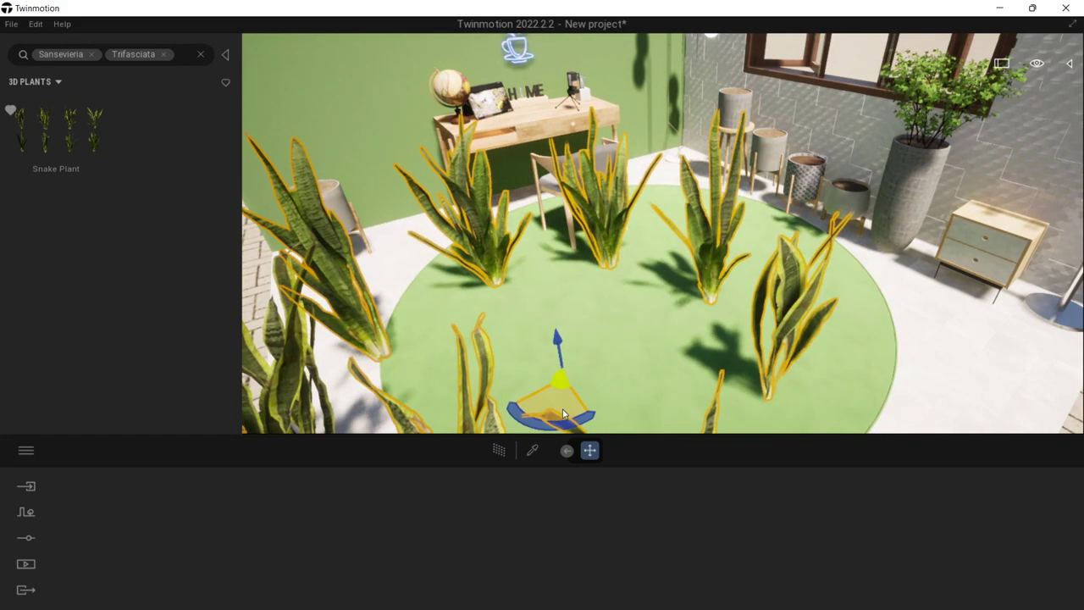
left_click(712, 267)
key("ctrl+z")
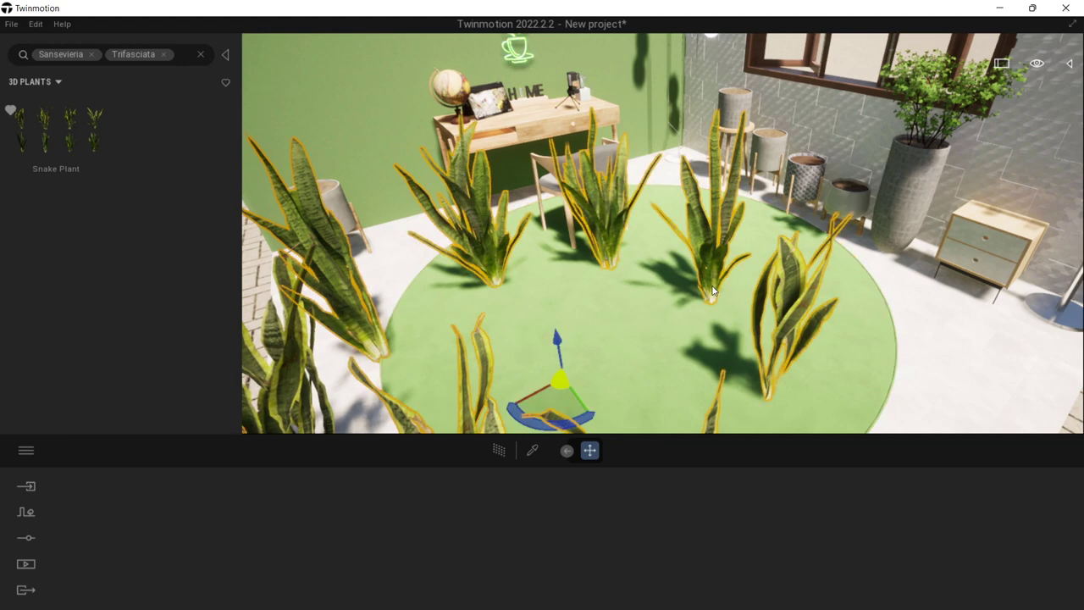
Step: Duplicate one snake plant from the rug once, stand the duplicate in the patterned planter and deselect it
left_click(712, 286)
left_click_drag(708, 324, 832, 239, "shift")
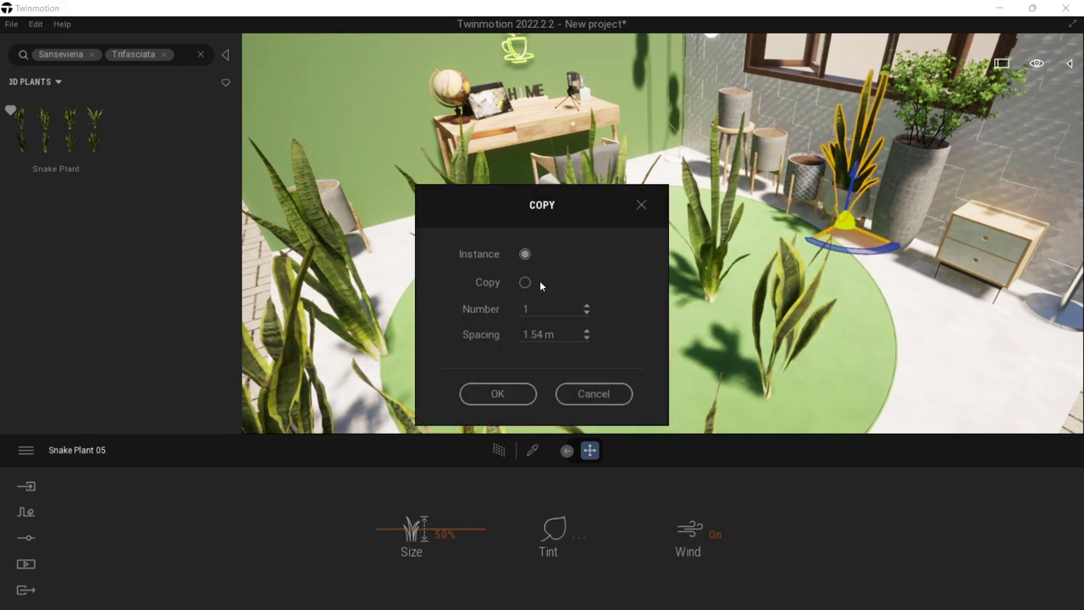
left_click(494, 393)
right_click_drag(551, 381, 678, 279)
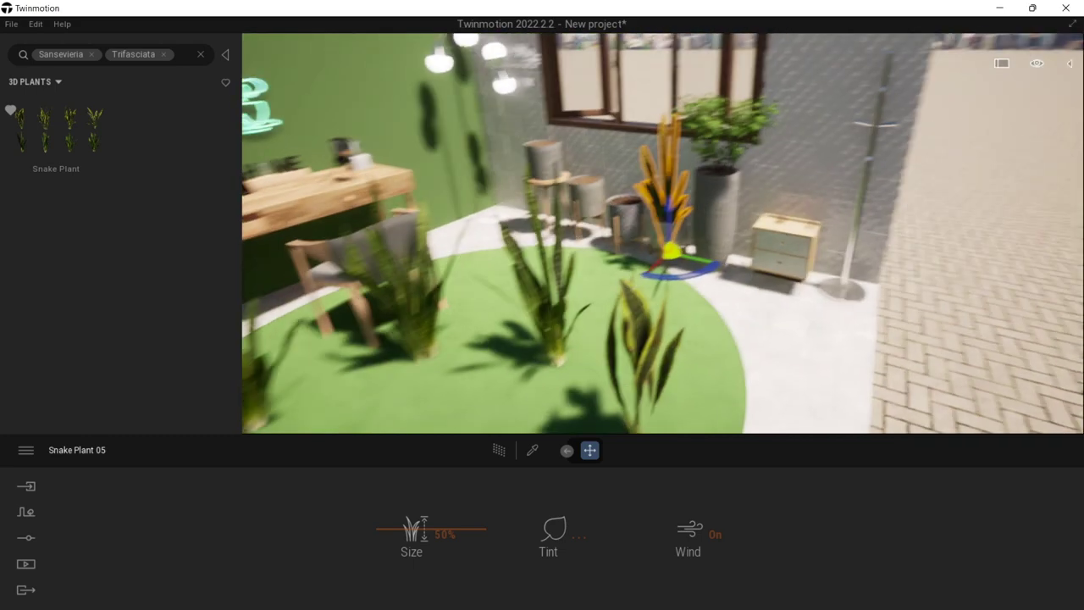
scroll(675, 293, "up", 5)
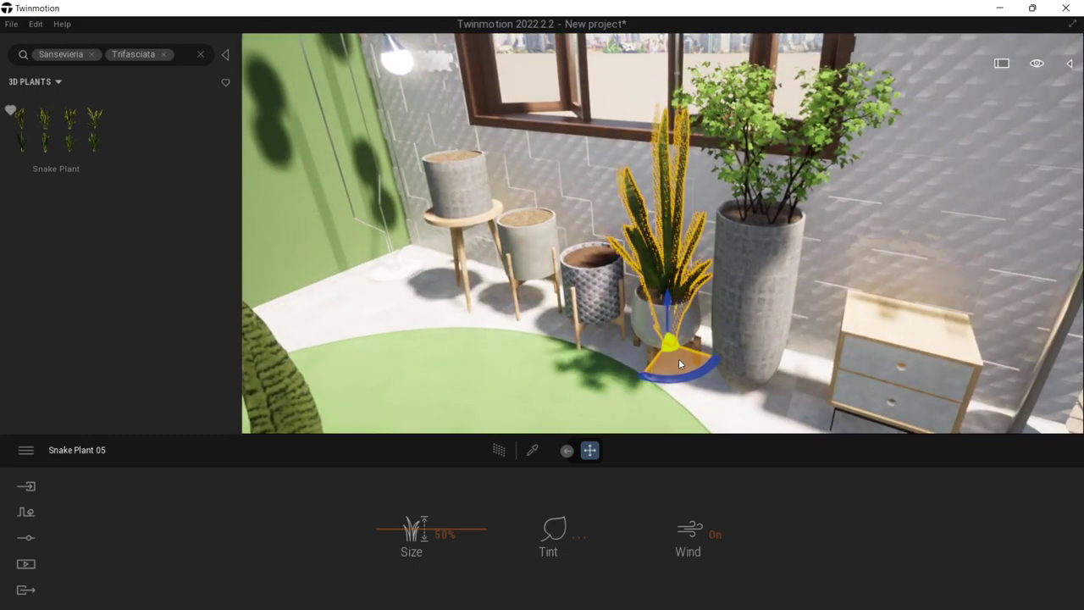
left_click_drag(679, 358, 592, 252)
left_click_drag(599, 296, 587, 301)
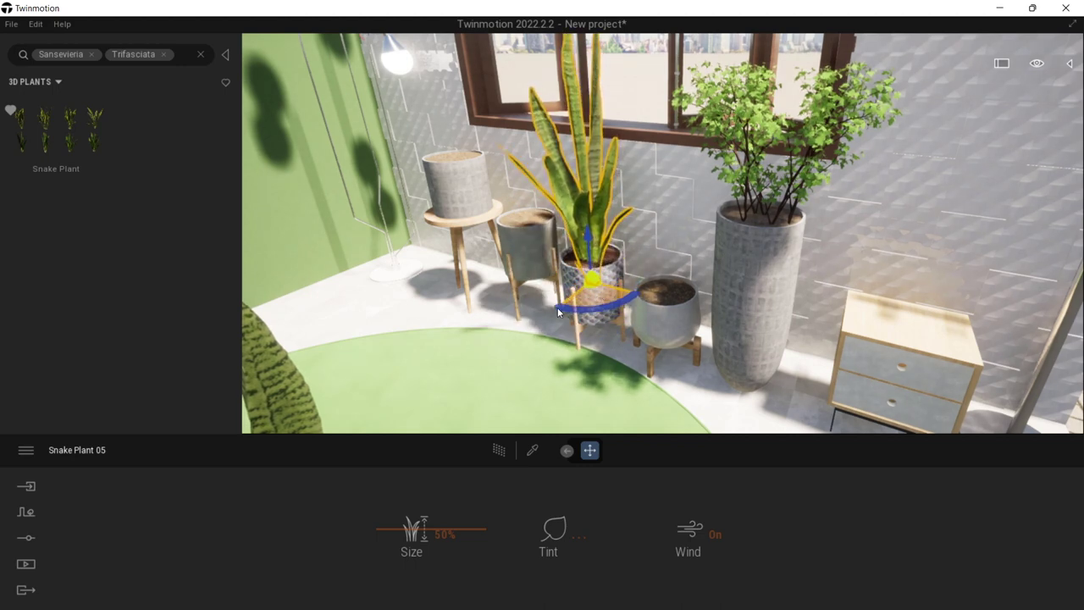
left_click(505, 324)
Step: Make one copy of another snake plant and raise it into the grey planter on legs beside the desk
scroll(505, 324, "down", 3)
left_click_drag(745, 239, 543, 354)
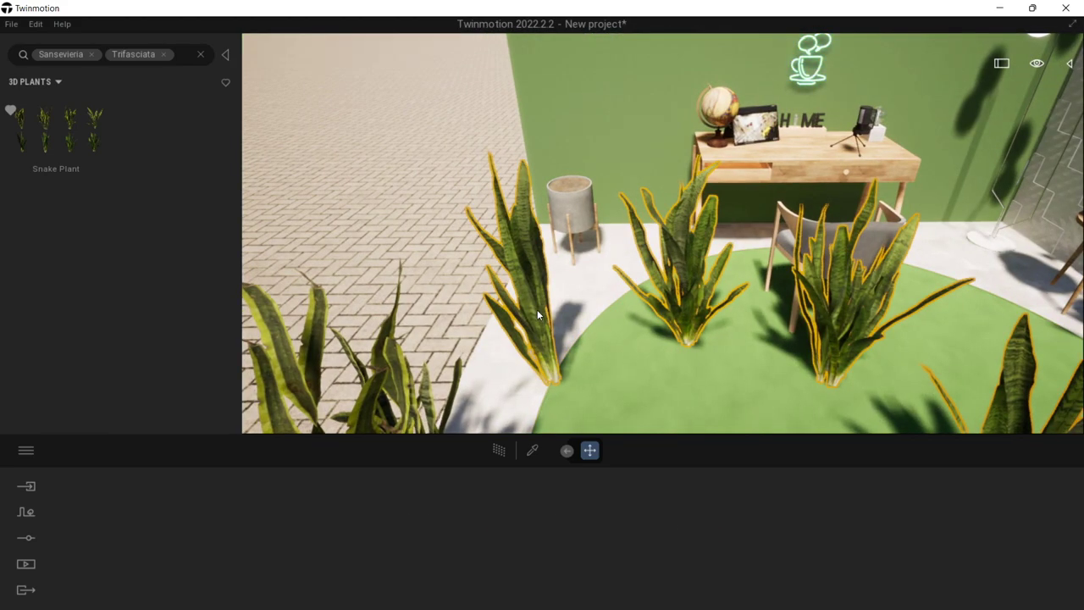
left_click(566, 366)
left_click_drag(561, 405, 593, 265)
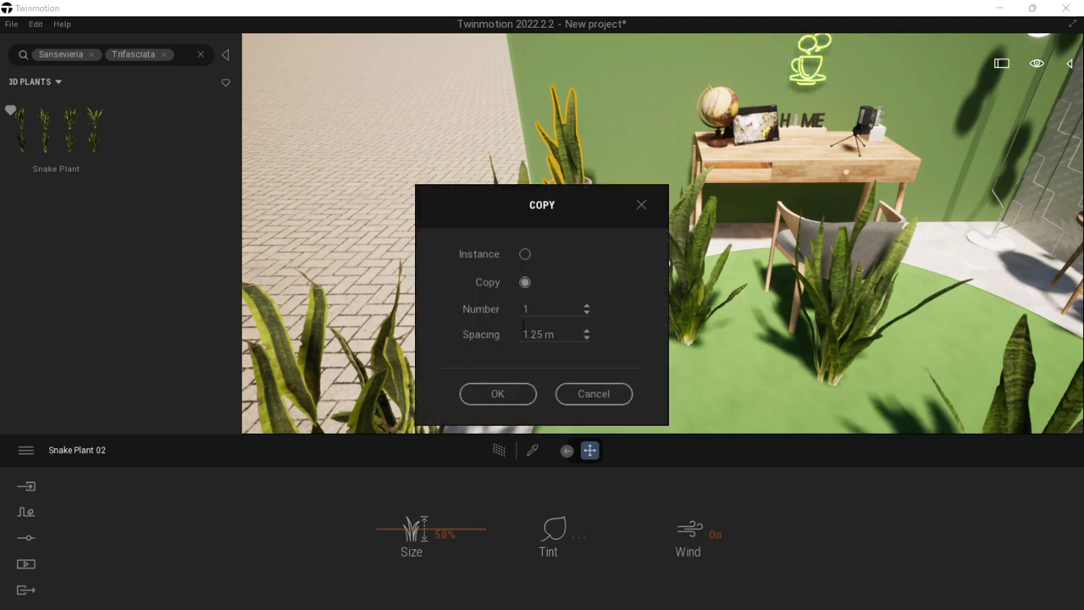
left_click(505, 395)
left_click_drag(575, 186, 602, 222)
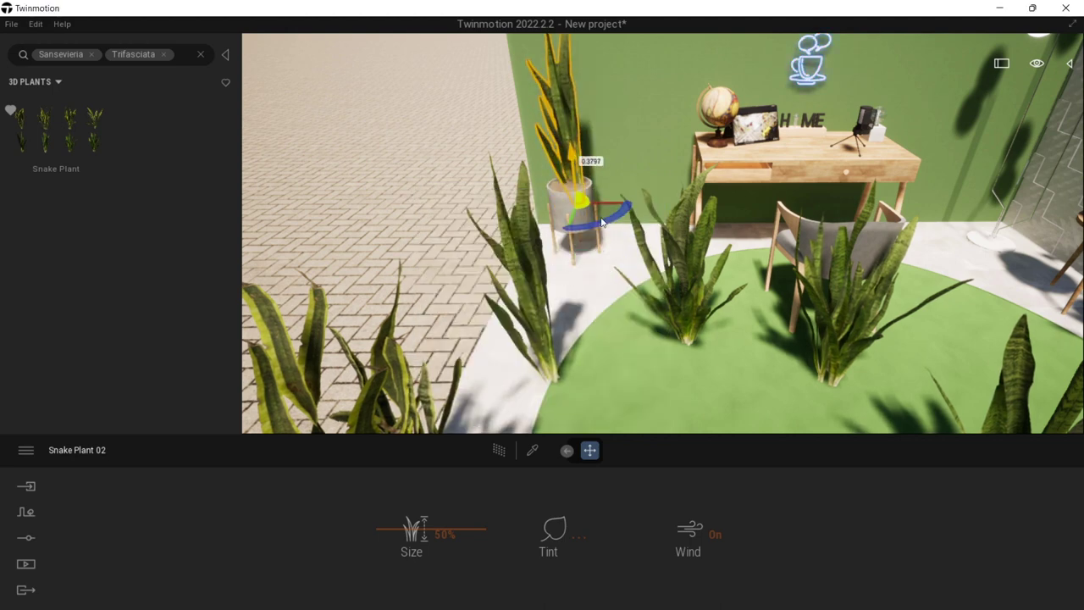
Step: Set the size of the snake plant in the planter beside the desk to 47% and deselect it
right_click_drag(545, 352, 532, 305)
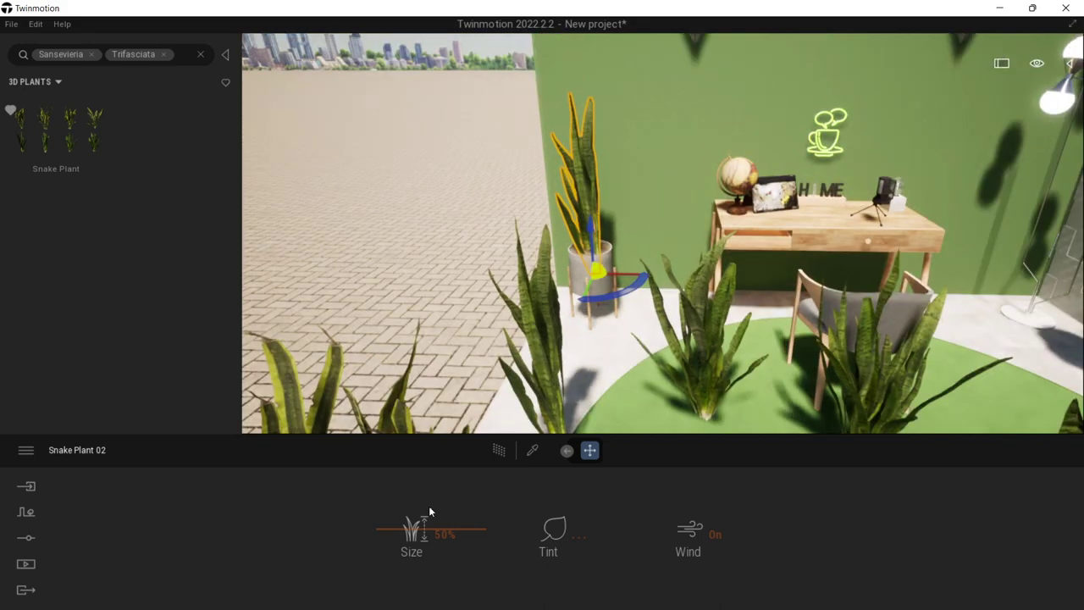
left_click_drag(407, 553, 413, 531)
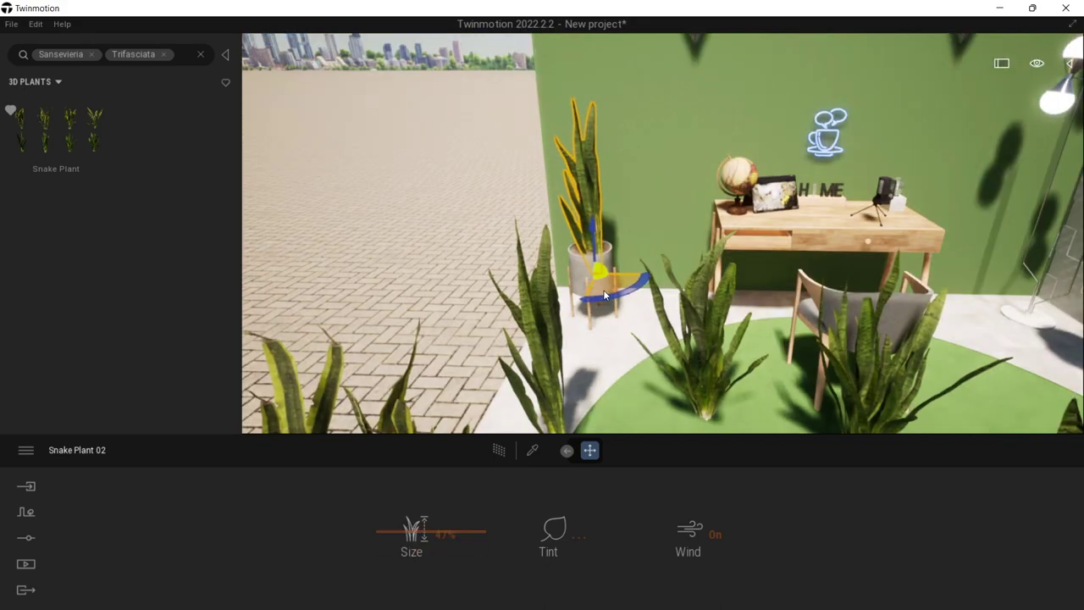
right_click_drag(613, 297, 750, 302)
scroll(750, 301, "down", 3)
key("Escape")
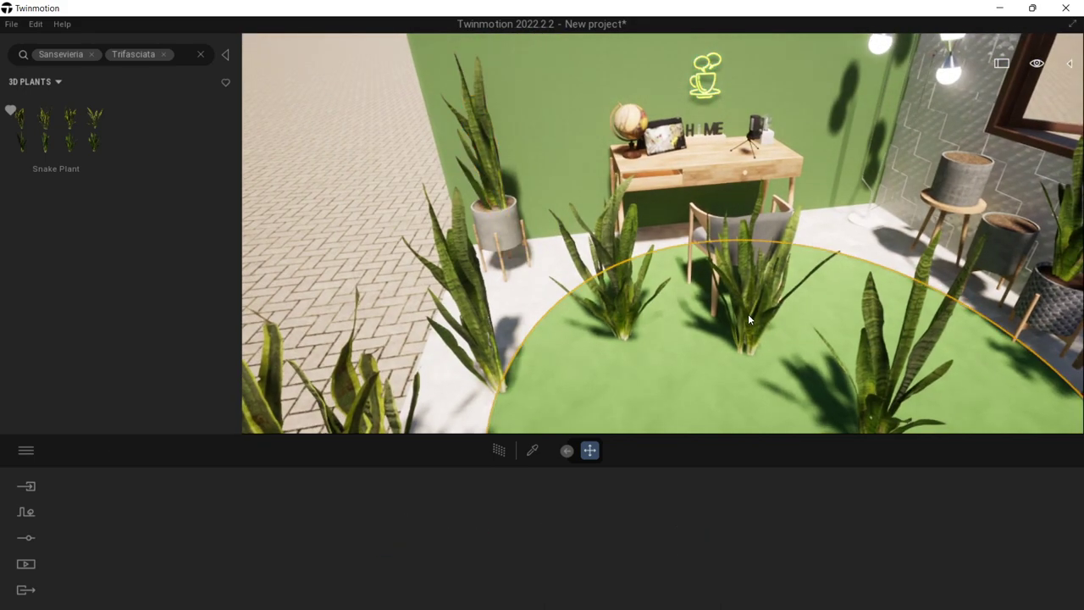
Step: Delete the original Snake Plant set from the rug, keeping the two potted plants
left_click(465, 323)
right_click_drag(466, 324, 664, 289)
scroll(595, 344, "down", 2)
key("Delete")
scroll(661, 290, "up", 5)
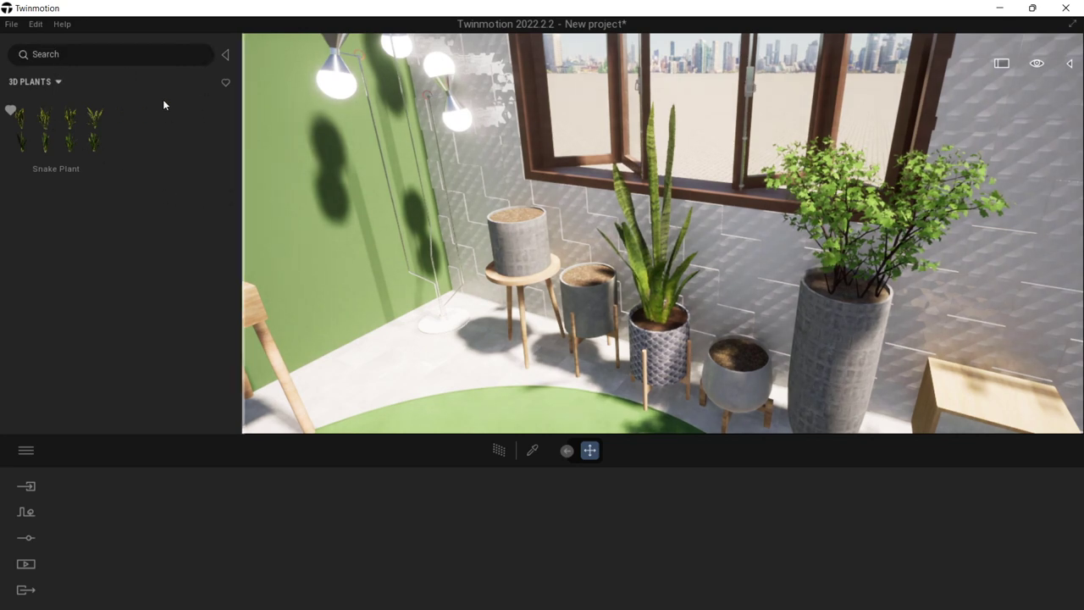
Step: Find Spotted Laurel among the Forest shrubs in 3D Plants and place the set on the green rug
left_click(57, 78)
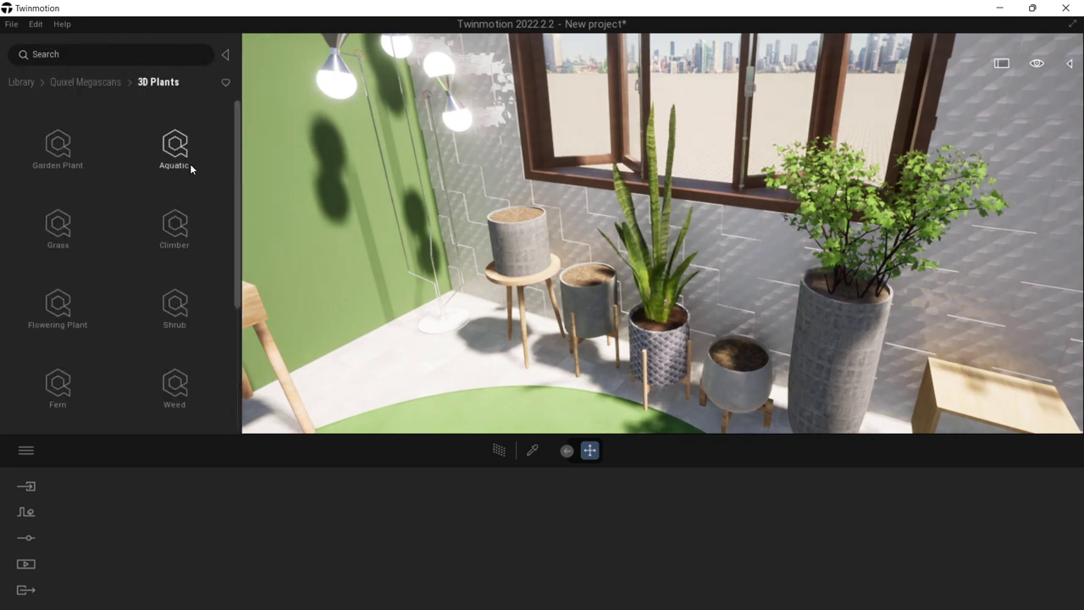
scroll(85, 193, "down", 2)
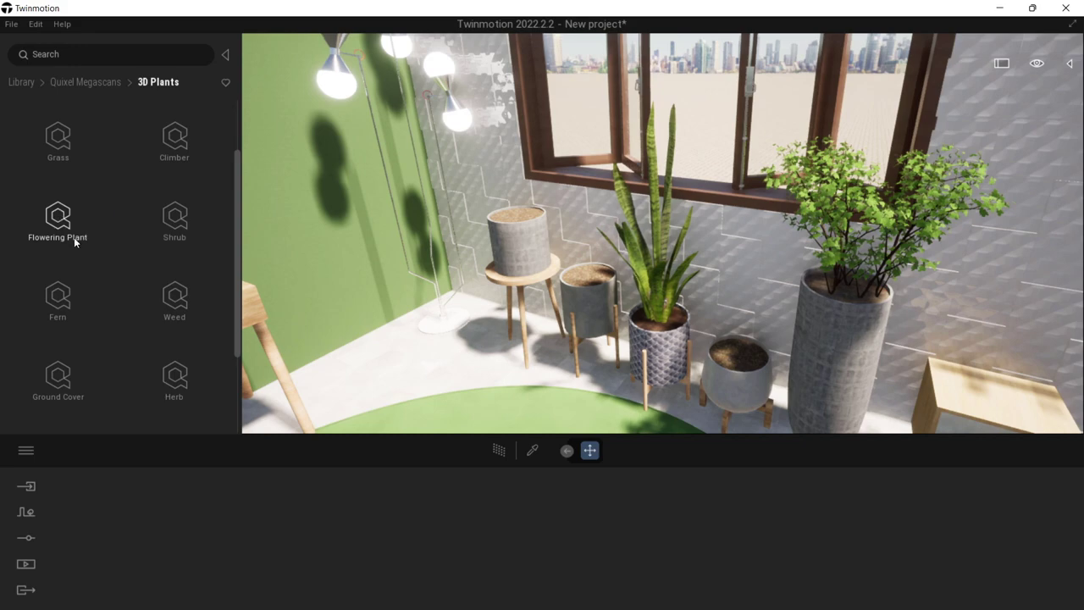
left_click(167, 218)
left_click(60, 133)
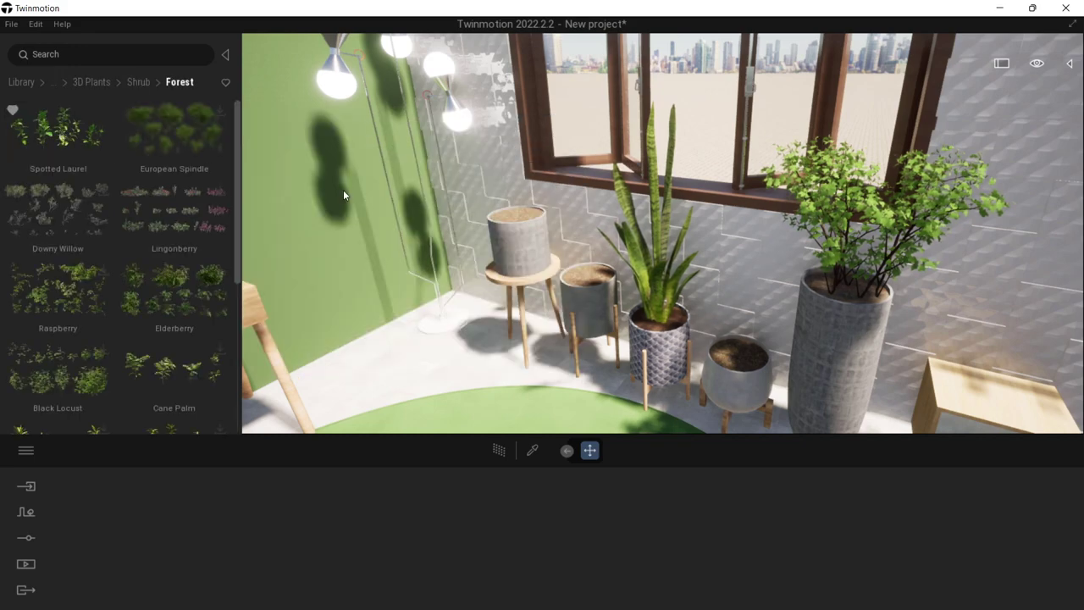
right_click_drag(344, 195, 317, 301)
left_click_drag(60, 133, 526, 343)
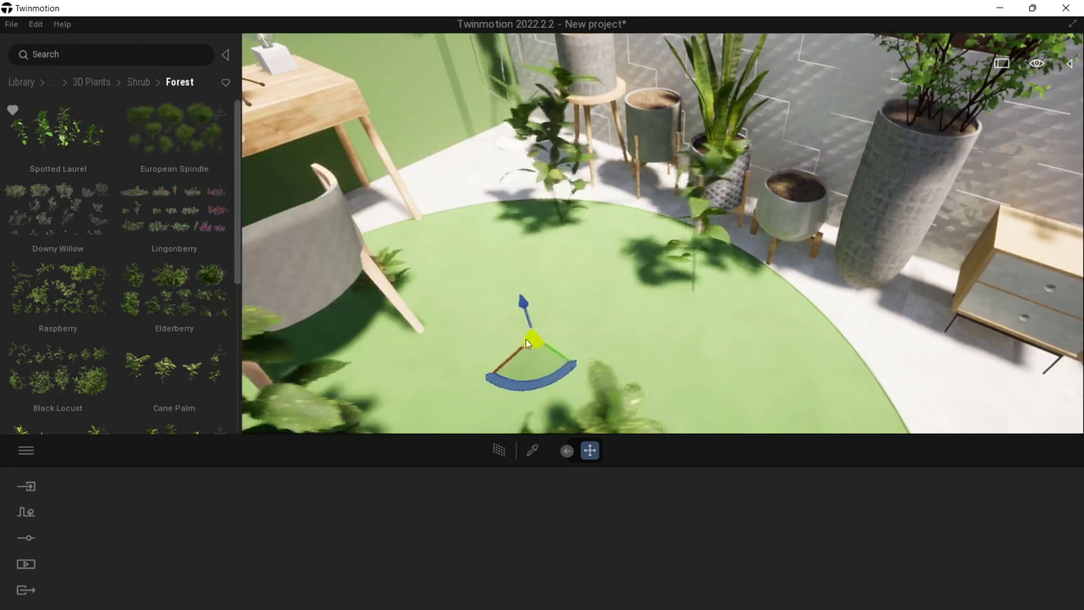
Step: Duplicate one Spotted Laurel from the rug once and plant it in the low round planter, then deselect it
left_click(520, 211)
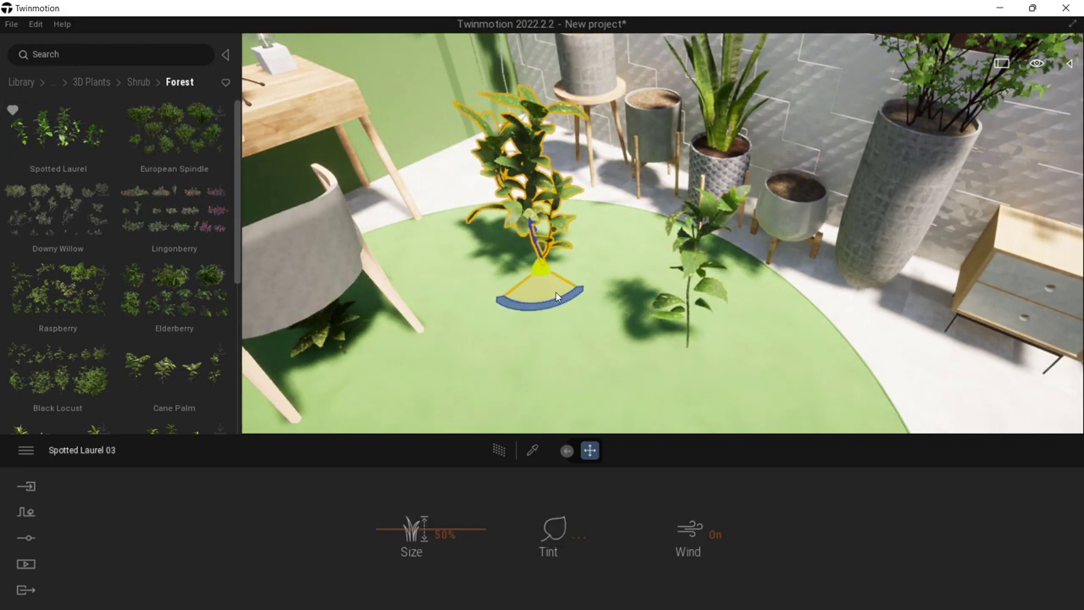
left_click_drag(530, 293, 777, 247)
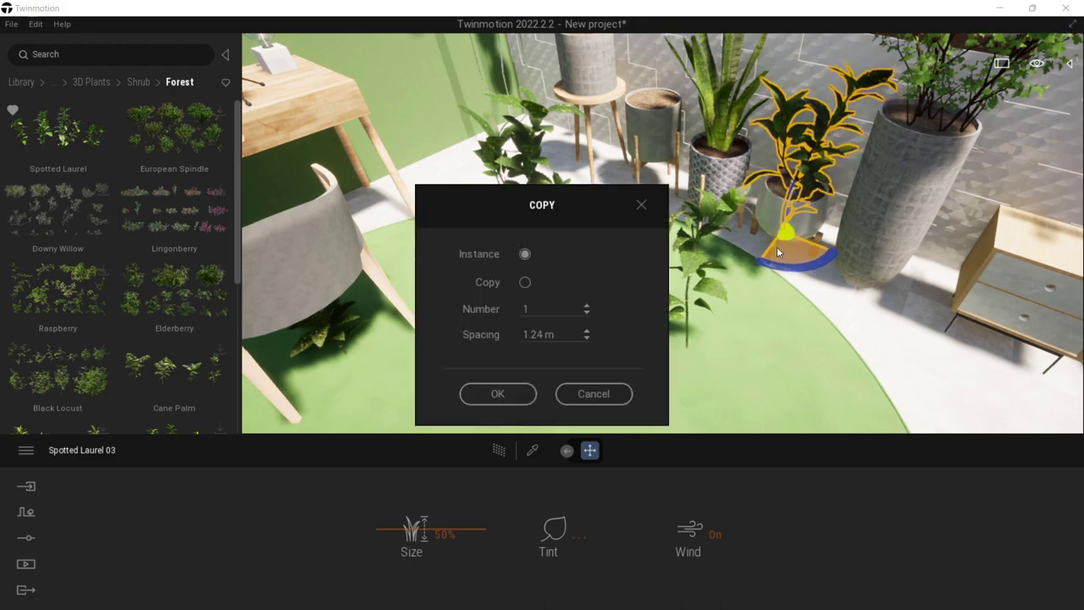
left_click(498, 394)
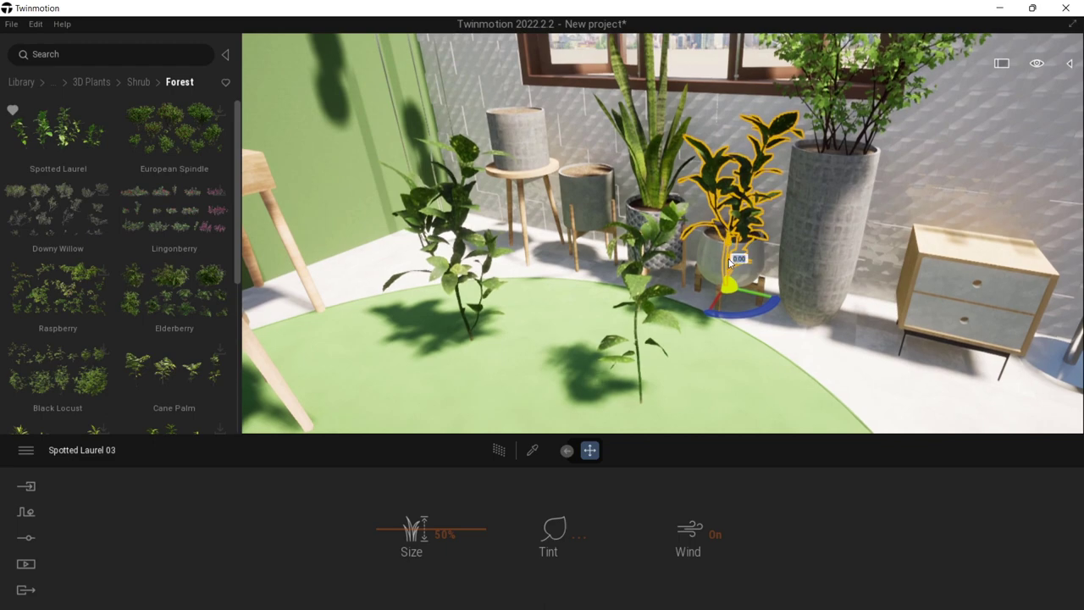
left_click_drag(730, 262, 746, 283)
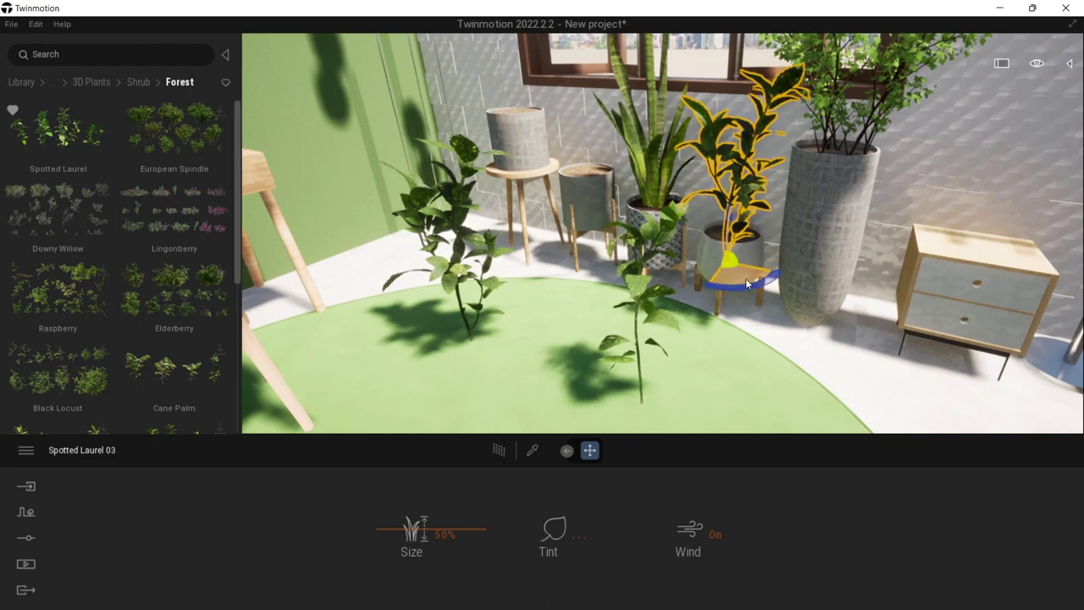
left_click(809, 342)
Step: Look through the Meadow shrubs and the other 3D Plants categories for more potted greenery
right_click_drag(811, 344, 238, 219)
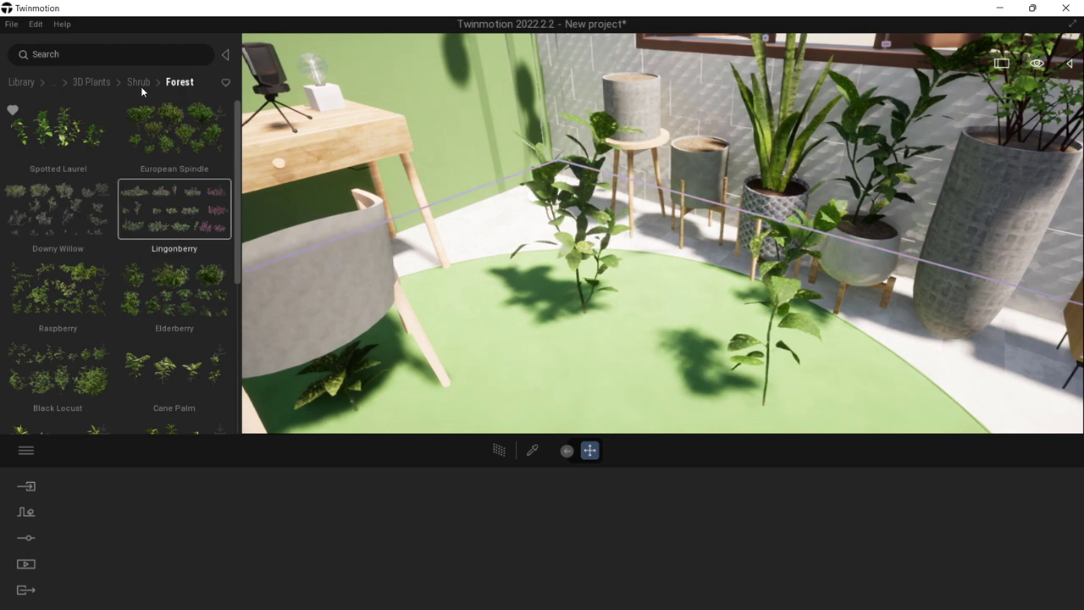
left_click(139, 84)
left_click(194, 147)
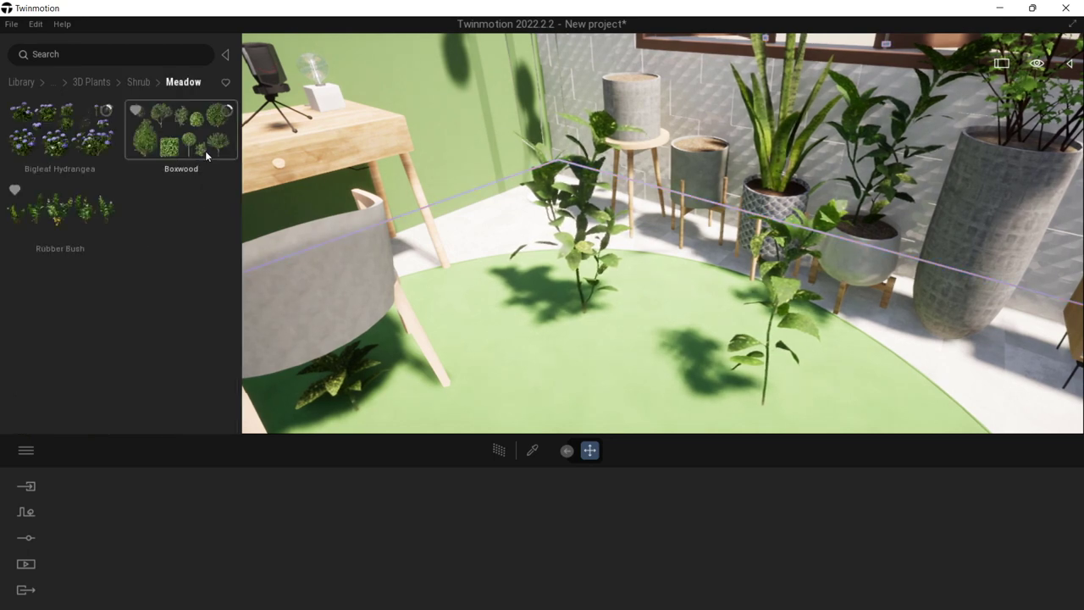
left_click(124, 84)
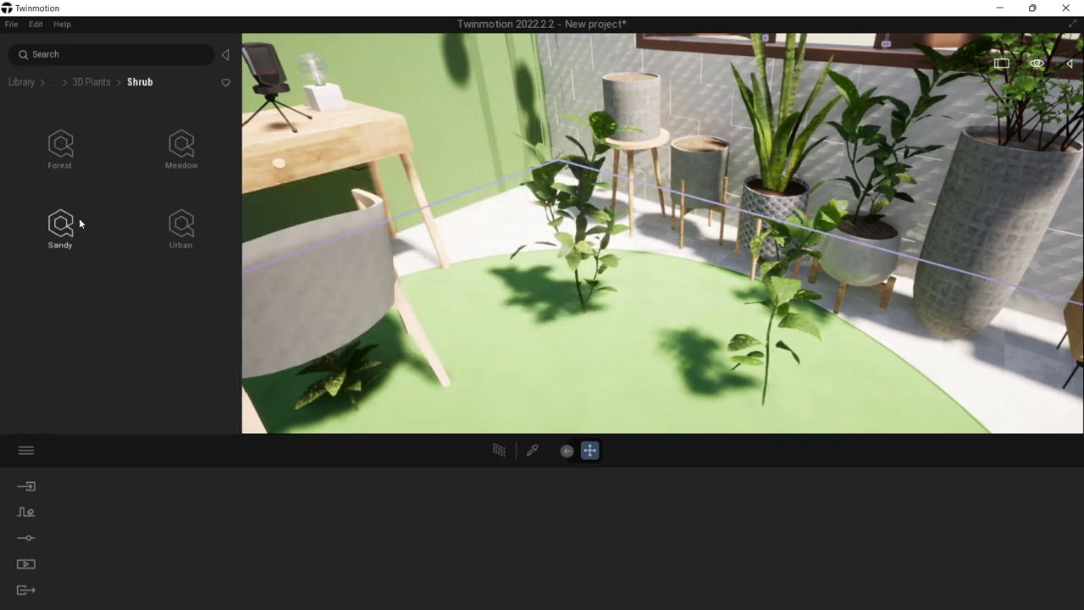
left_click(93, 82)
scroll(127, 272, "down", 3)
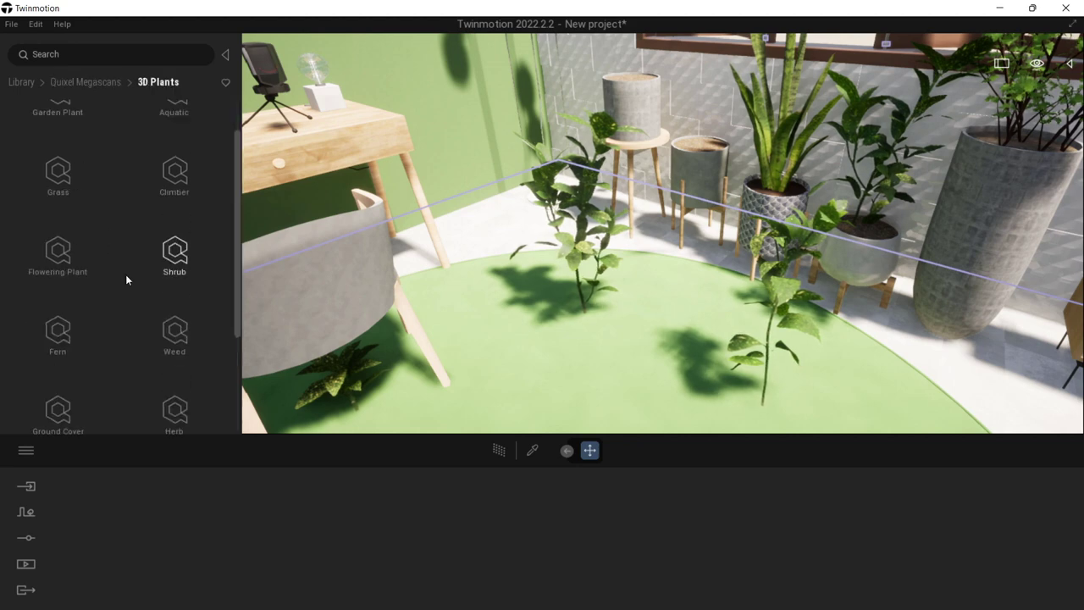
scroll(136, 279, "up", 3)
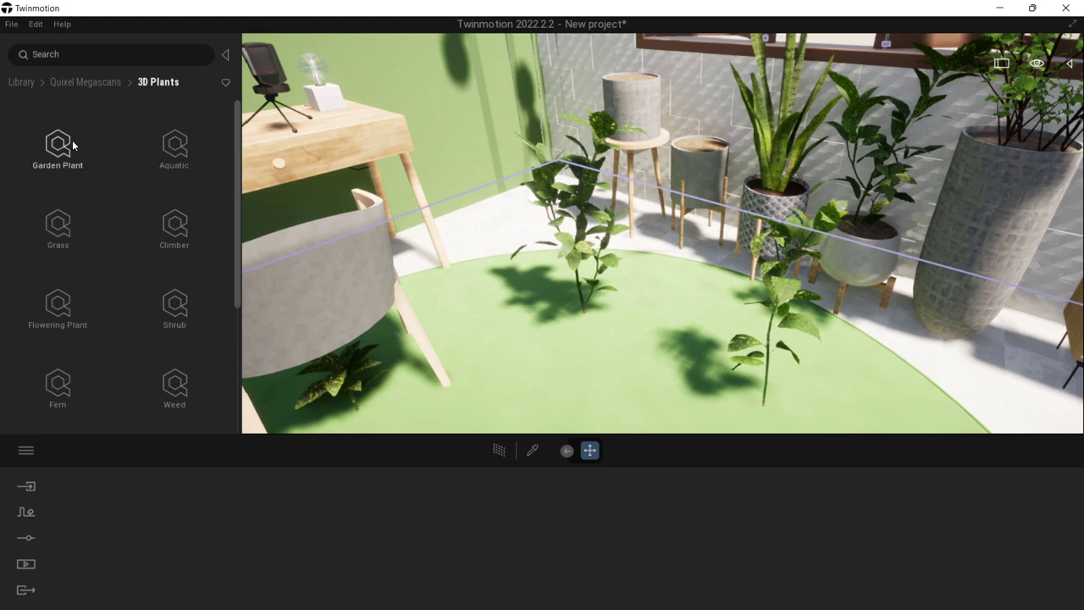
Step: Look through the Flowering and Flowerless Houseplant sets in 3D Plants for more greenery to put in the planters
scroll(128, 237, "down", 1)
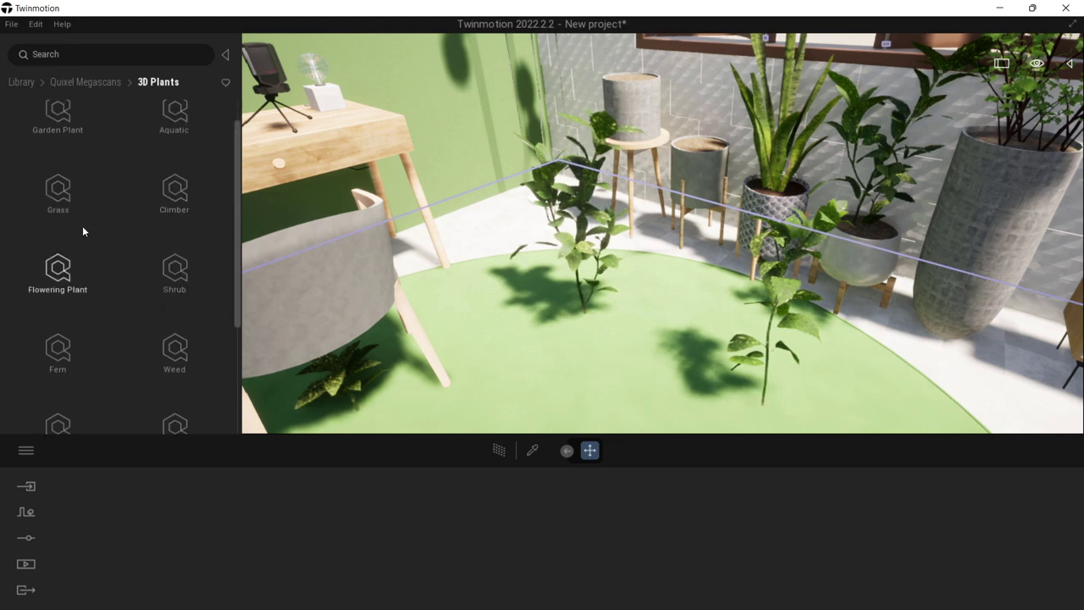
scroll(101, 237, "down", 4)
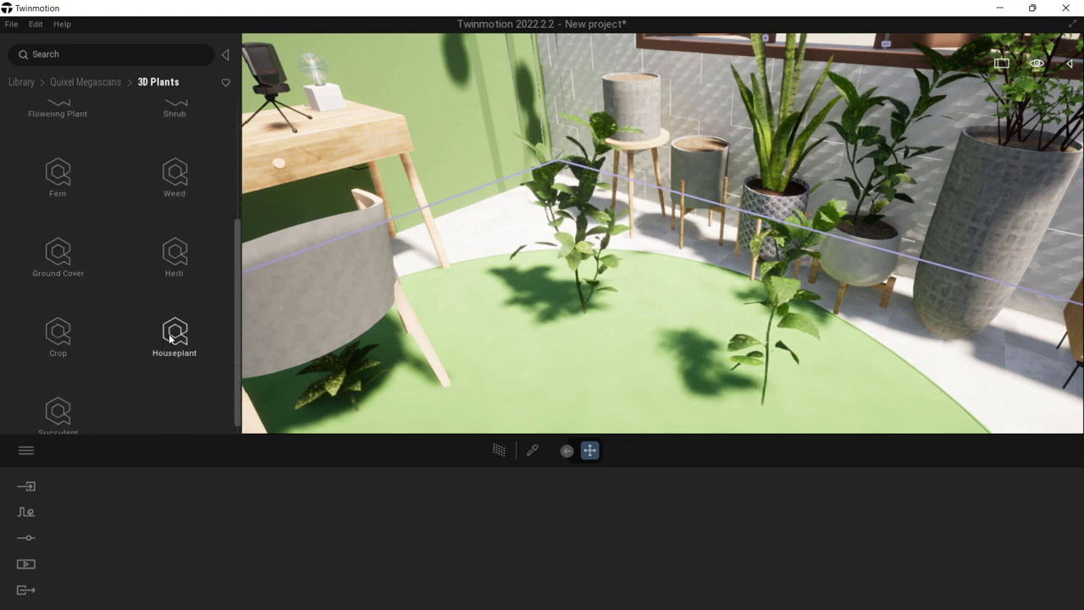
left_click(173, 337)
left_click(73, 146)
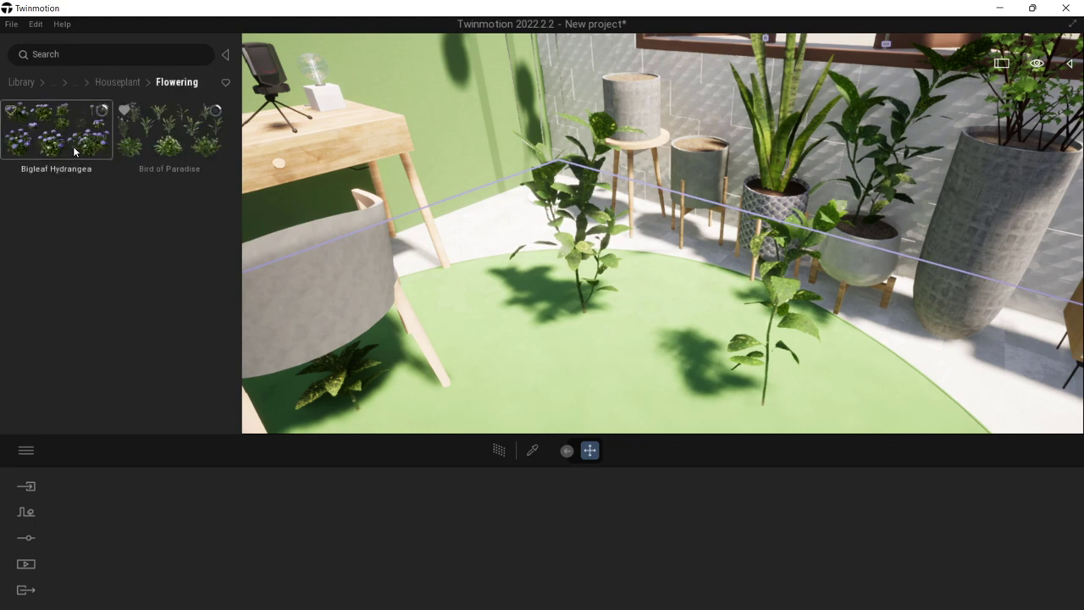
left_click(115, 82)
left_click(176, 179)
mouse_move(180, 130)
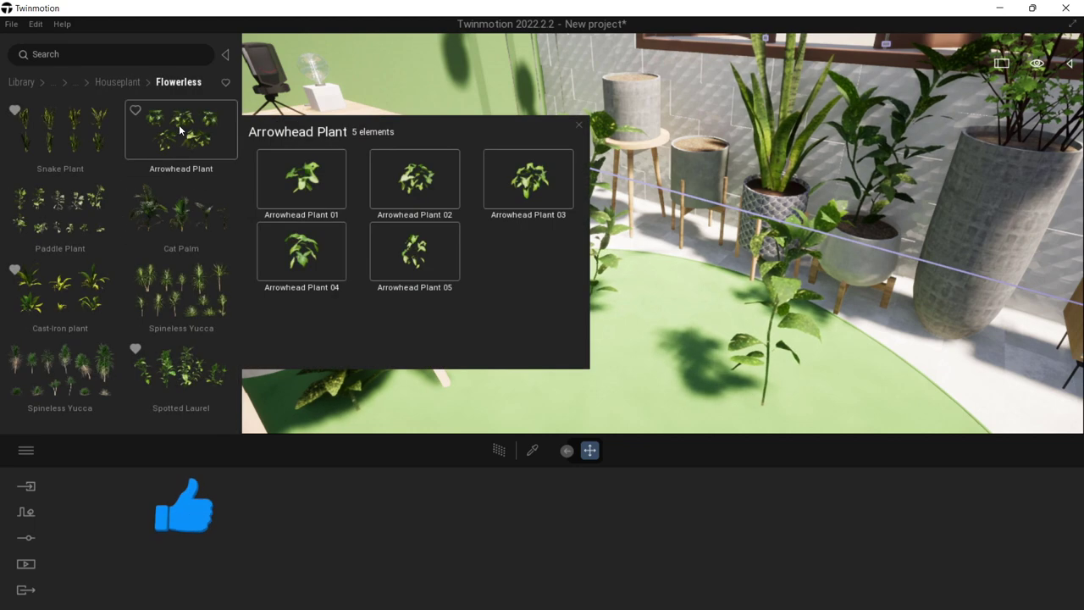
mouse_move(67, 213)
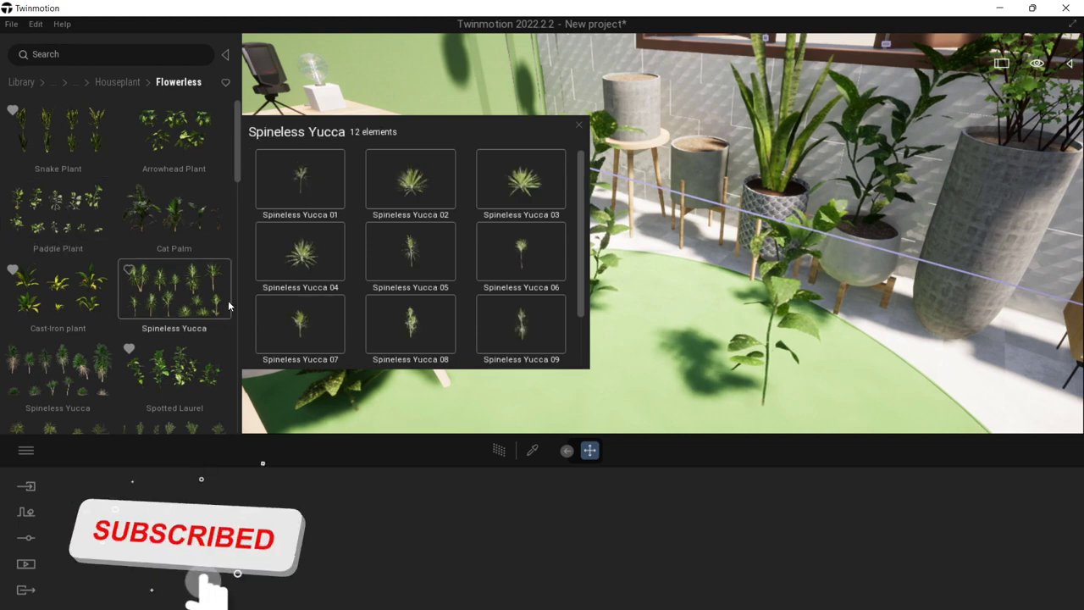
mouse_move(173, 205)
scroll(175, 351, "down", 1)
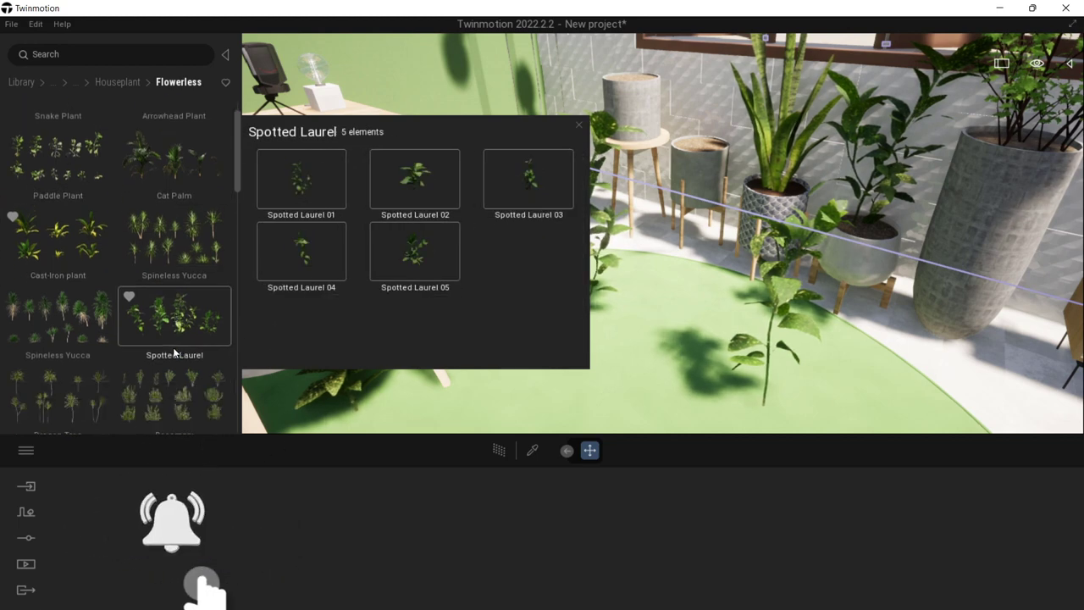
mouse_move(35, 288)
mouse_move(157, 284)
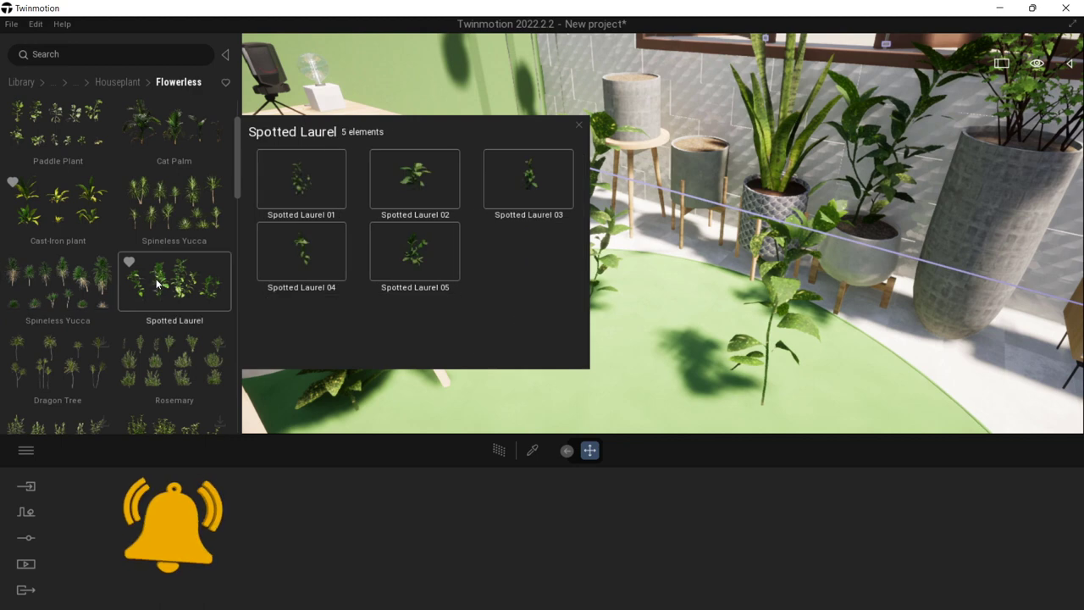
scroll(156, 282, "down", 1)
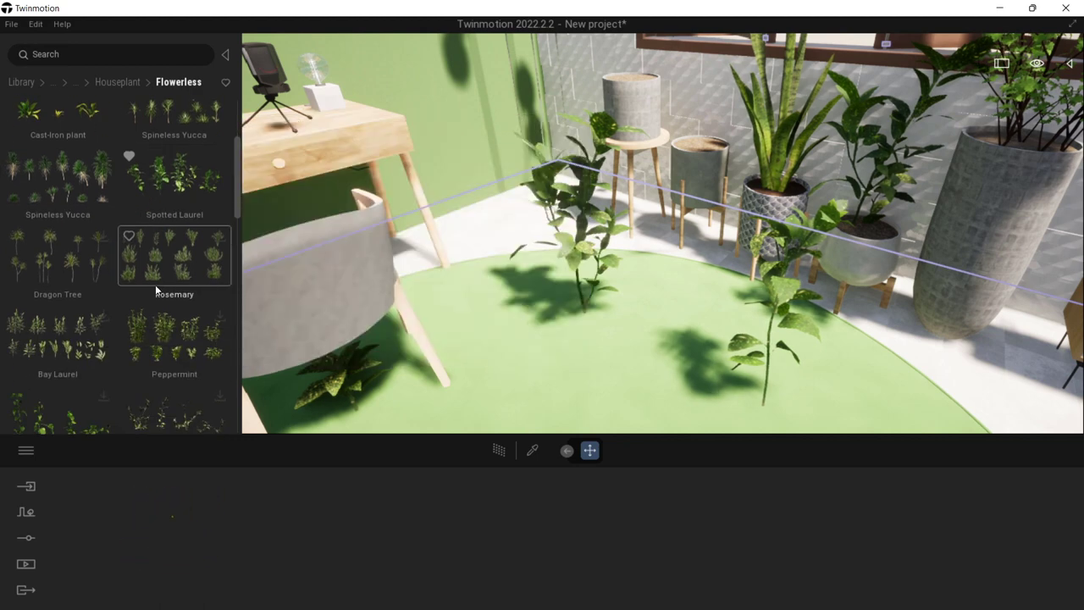
Step: Find the cat palms among the Bushes in Vegetation and landscape, with the two empty planters near the window in view
left_click(56, 84)
left_click(26, 85)
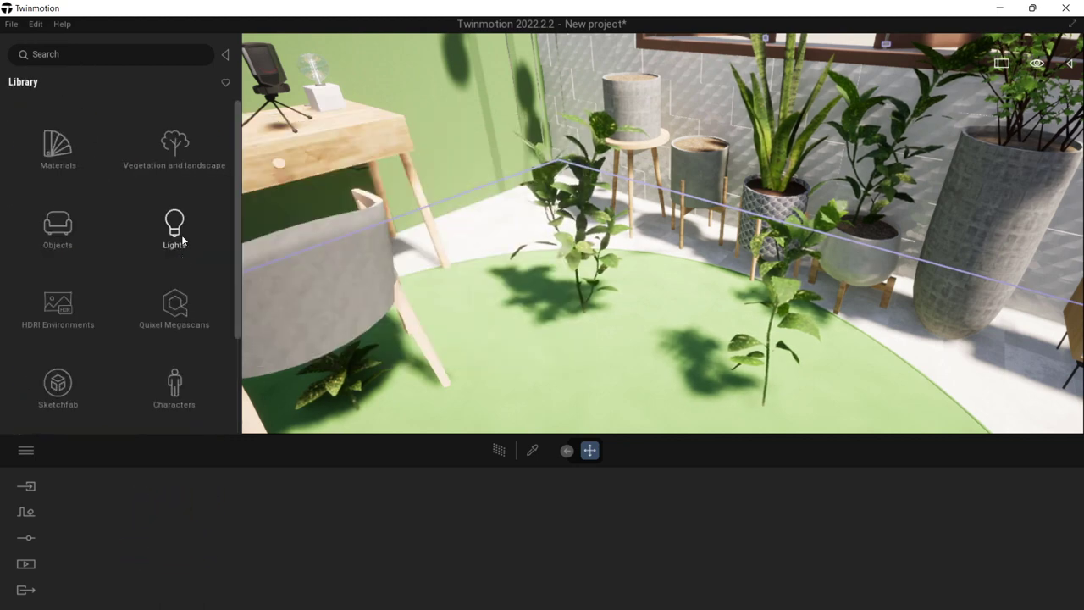
left_click(174, 145)
left_click(60, 229)
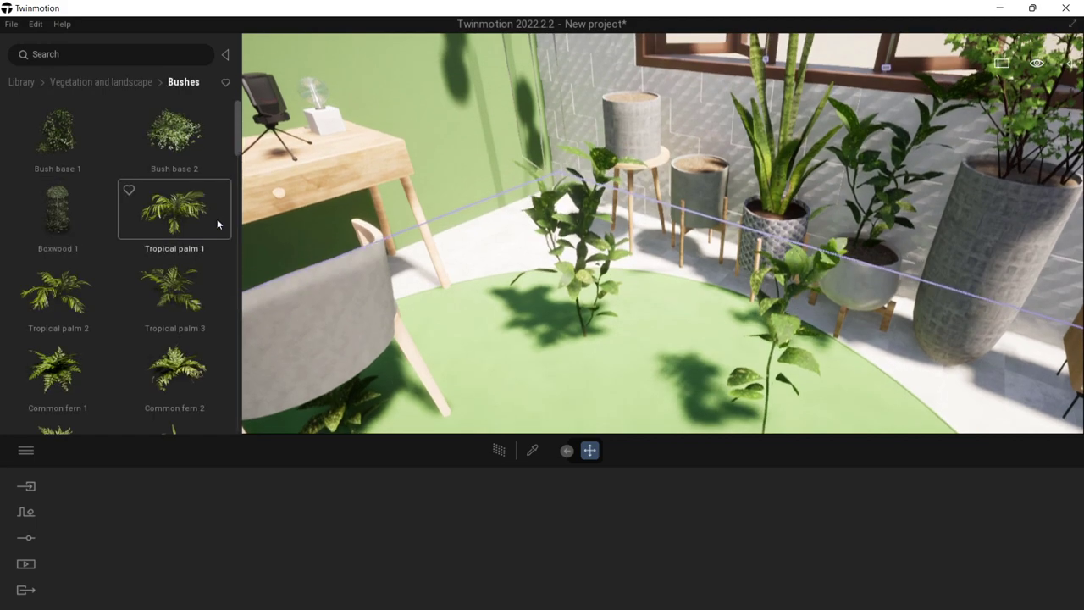
scroll(212, 153, "down", 5)
key("w")
left_click_drag(238, 178, 252, 270)
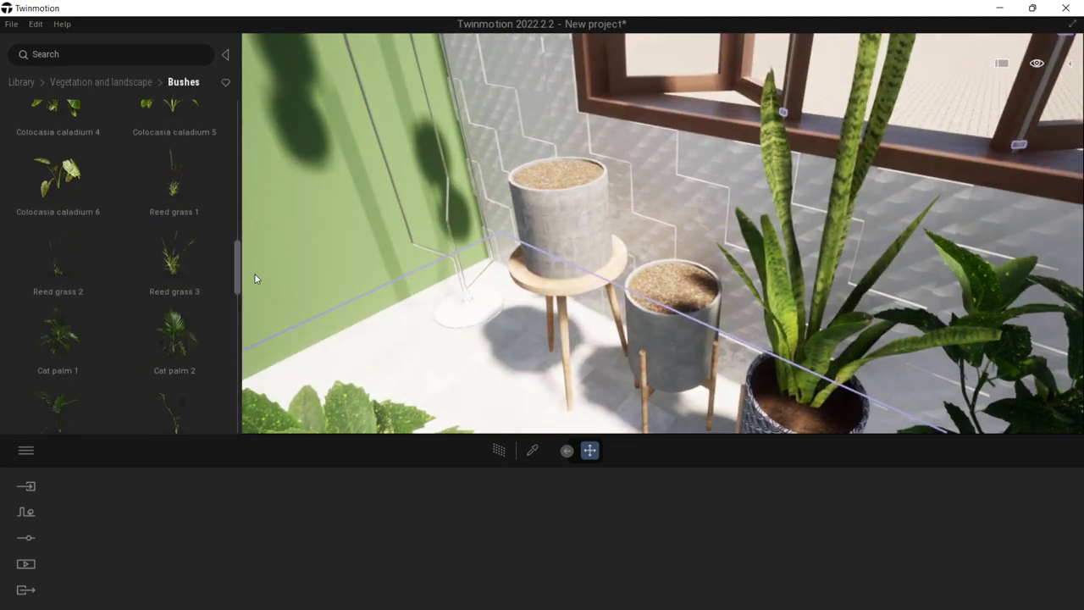
scroll(164, 216, "down", 2)
mouse_move(291, 235)
right_mouse_down()
mouse_move(407, 240)
mouse_move(292, 235)
right_mouse_up()
key("s")
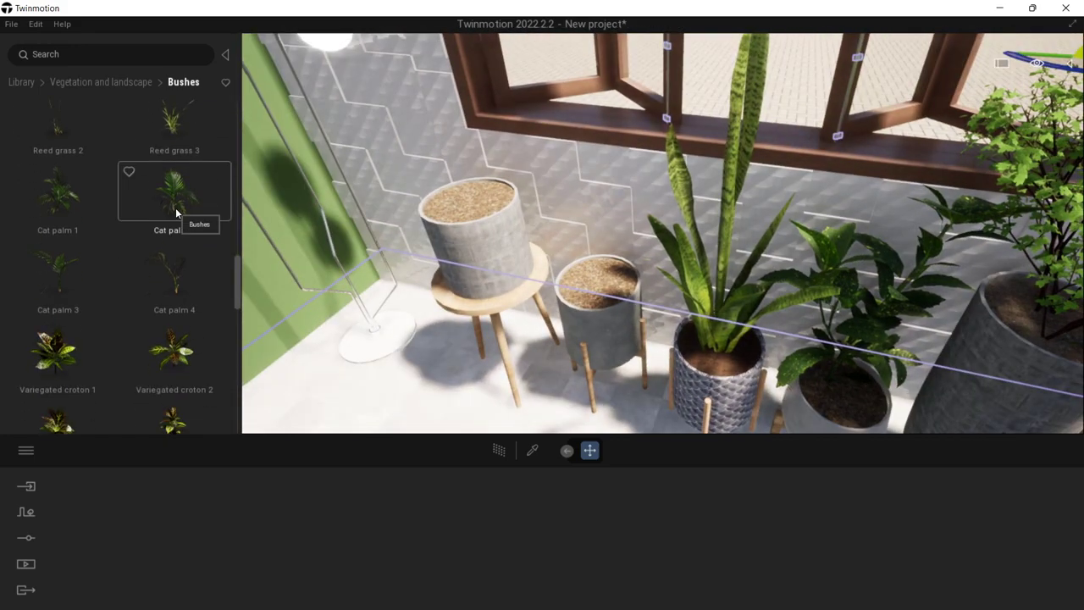
Step: Try Cat palm 1 in the concrete planter on the round wooden stool at 6% size
left_click_drag(176, 212, 479, 212)
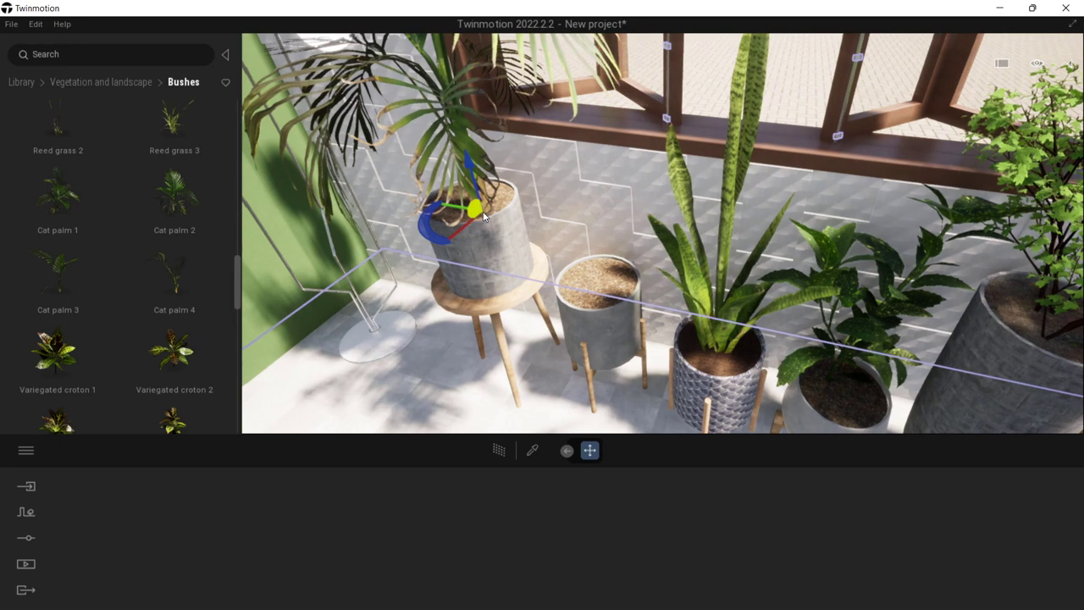
key("Delete")
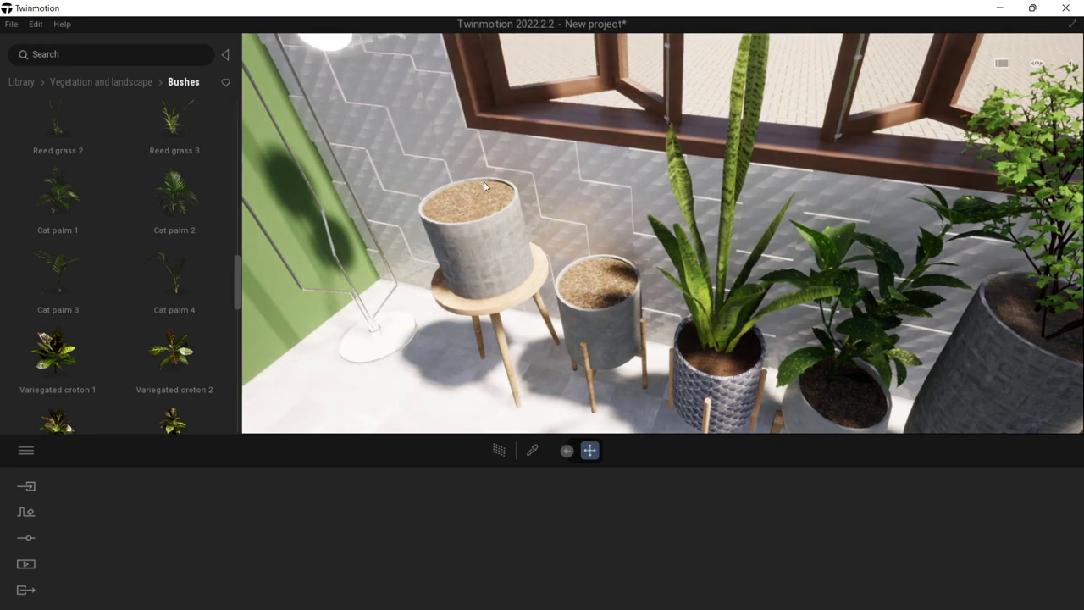
left_click_drag(166, 216, 477, 247)
left_click_drag(421, 520, 427, 574)
left_click(426, 395)
scroll(484, 368, "up", 2)
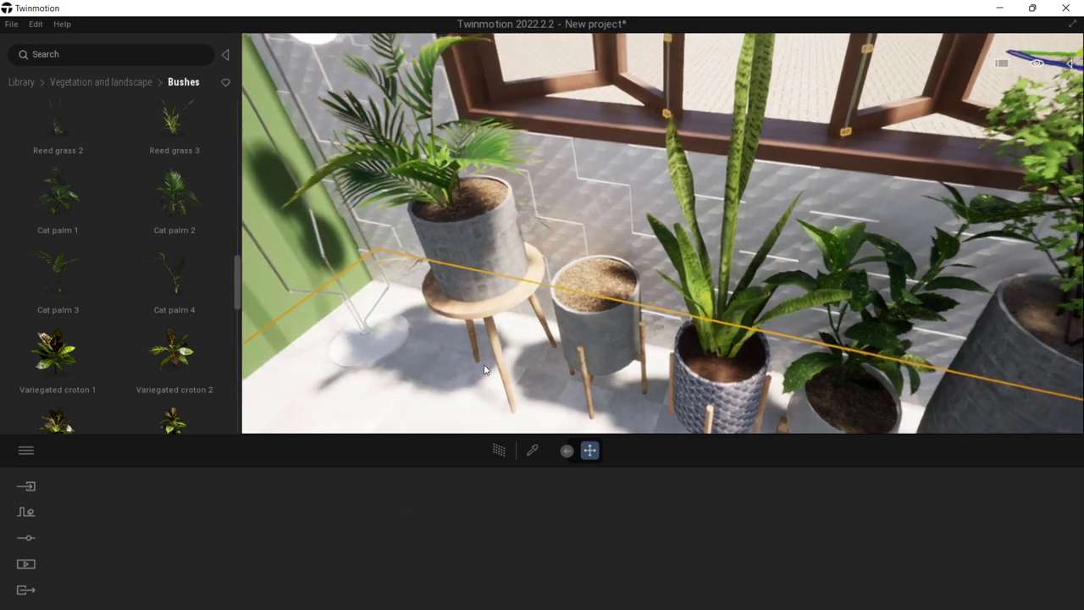
Step: Inspect the fronds of Cat palm 1, rotate and shift it within the stool planter, and delete it
right_click_drag(544, 211, 482, 193)
scroll(483, 203, "up", 3)
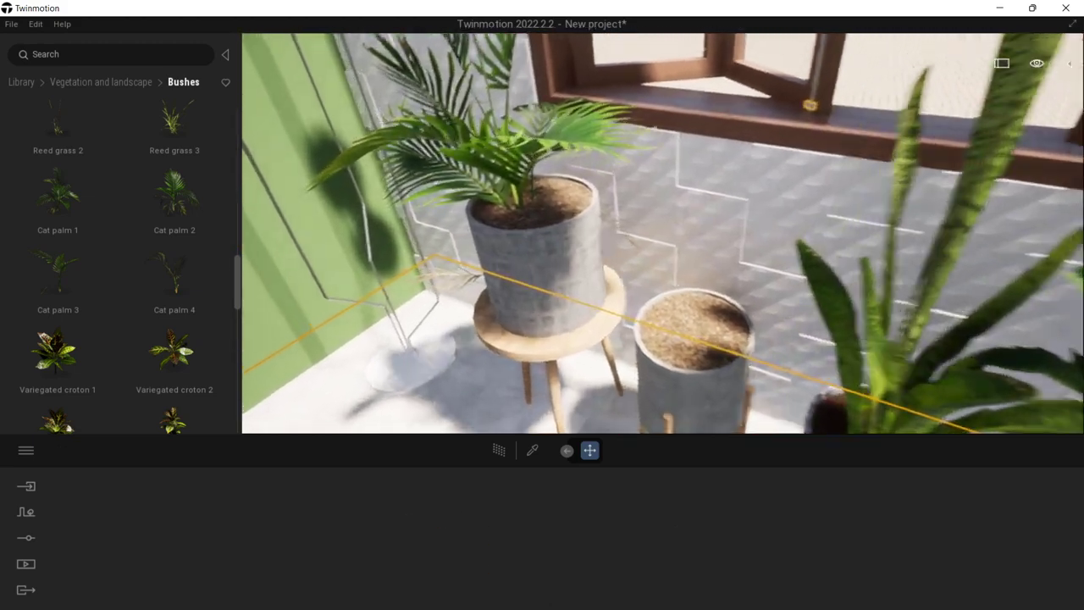
middle_click_drag(432, 264, 430, 210)
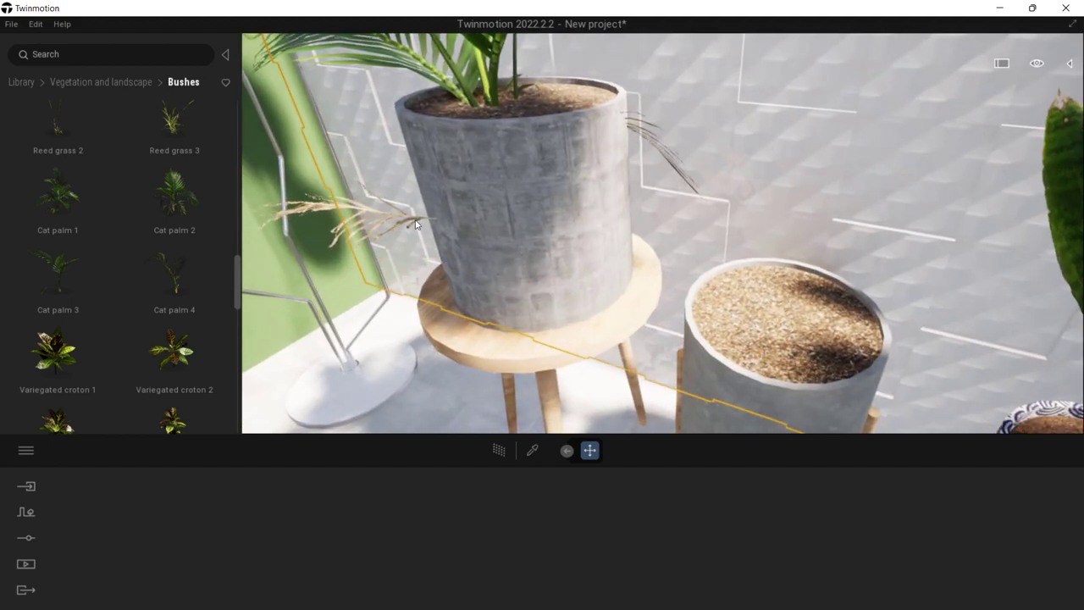
right_click_drag(407, 226, 339, 201)
left_click(639, 294)
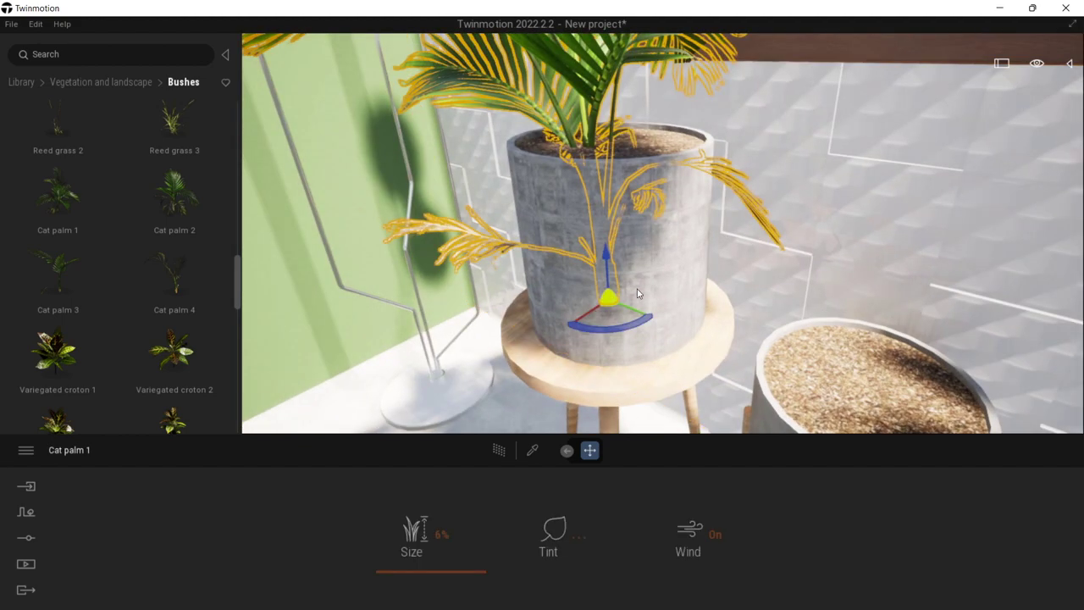
left_click_drag(615, 336, 752, 323)
left_click_drag(626, 314, 636, 297)
scroll(637, 276, "down", 5)
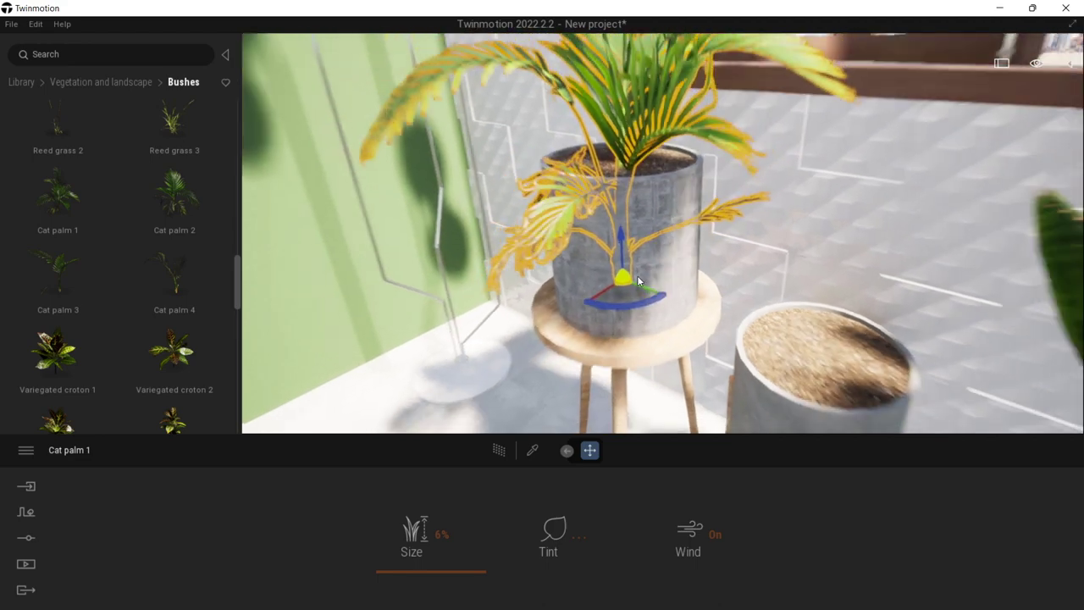
key("Delete")
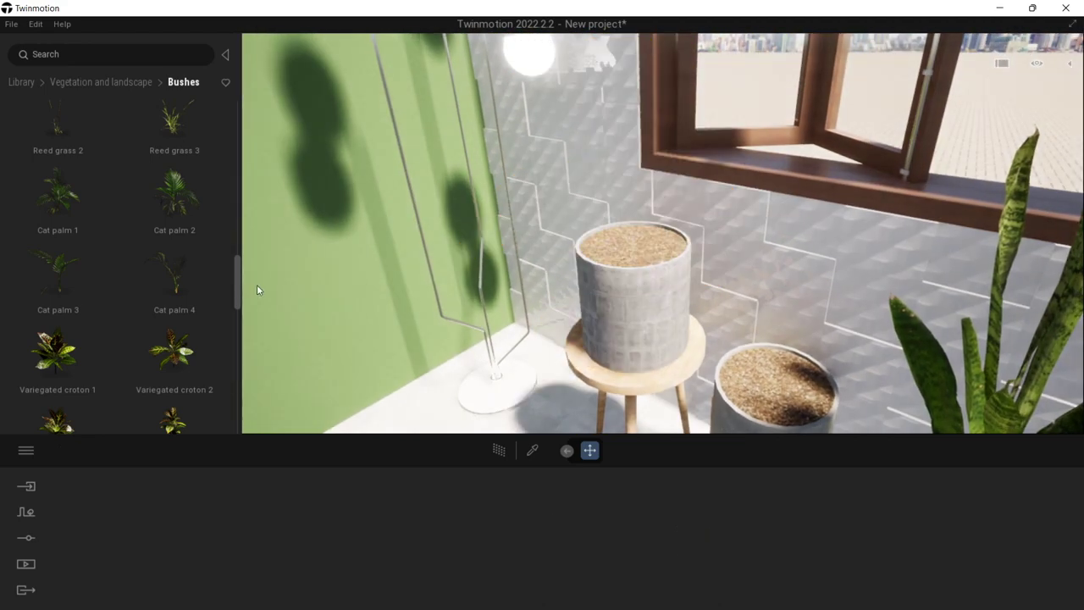
Step: Place Cat palm 2 in the planter on the wooden stool, set its size to 23%, and adjust its position
scroll(194, 288, "down", 1)
scroll(207, 280, "up", 2)
left_click_drag(208, 280, 637, 258)
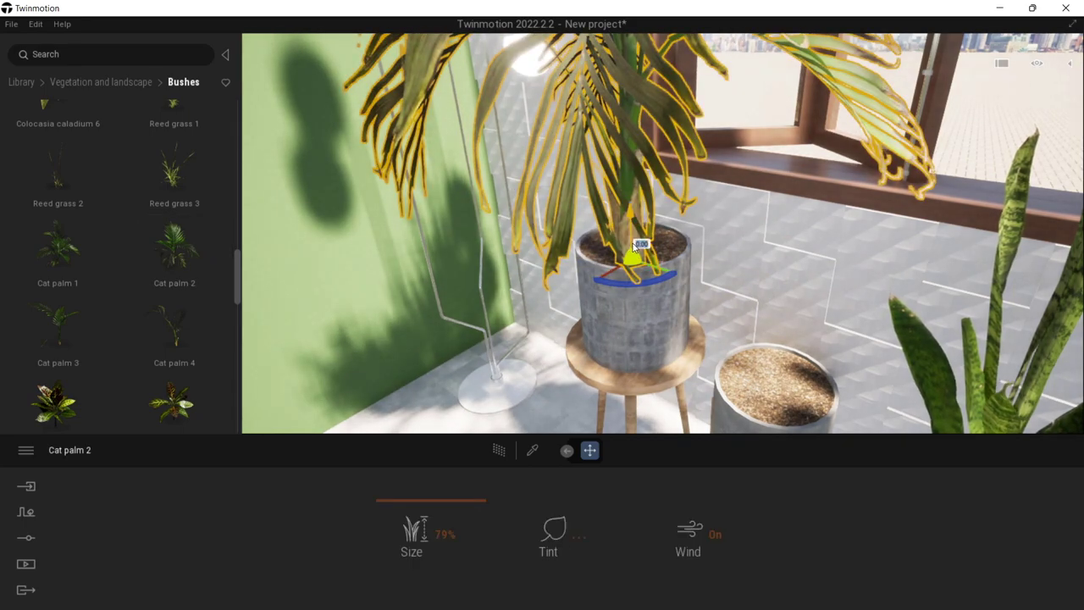
left_click(431, 532)
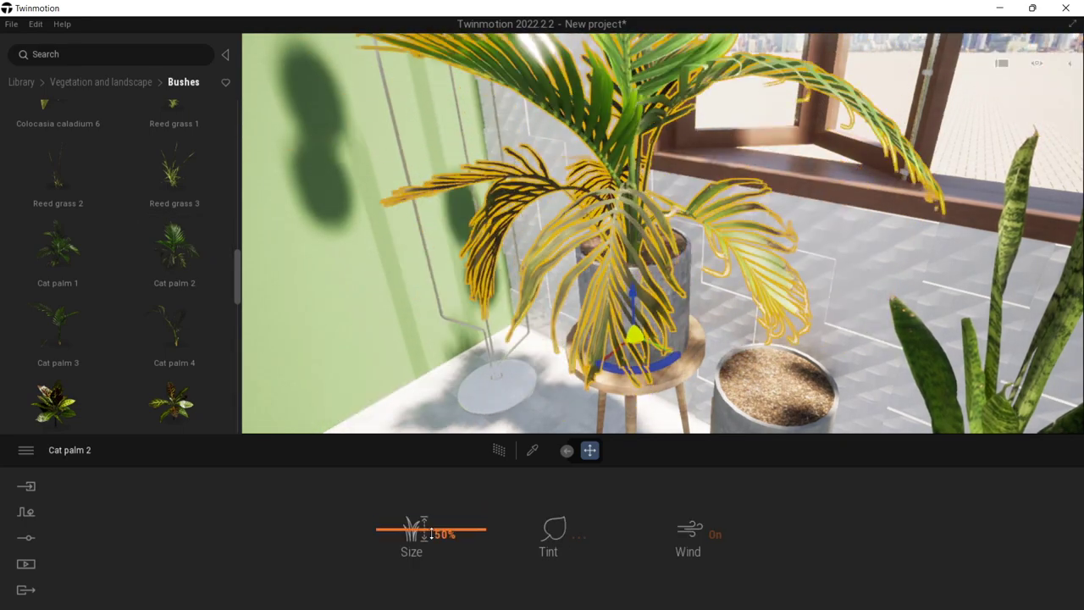
left_click_drag(431, 534, 424, 554)
scroll(702, 286, "down", 3)
left_click_drag(644, 280, 646, 266)
left_click_drag(646, 328, 651, 324)
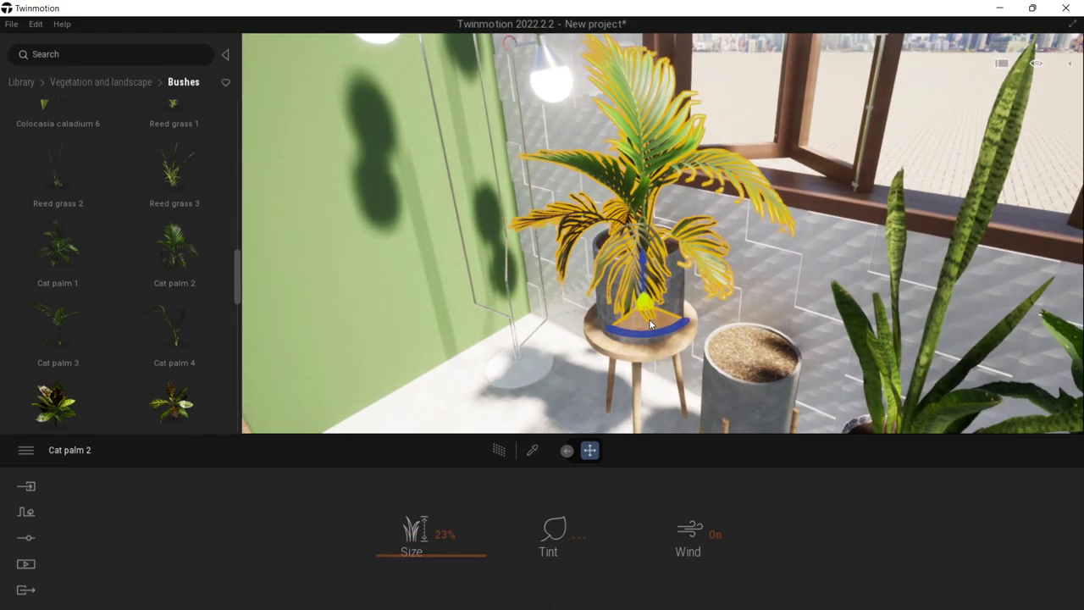
Step: Plant Syngonium podophyllum 2 from the Bushes in the empty planter between the cat palm and the Snake Plant
left_click(129, 84)
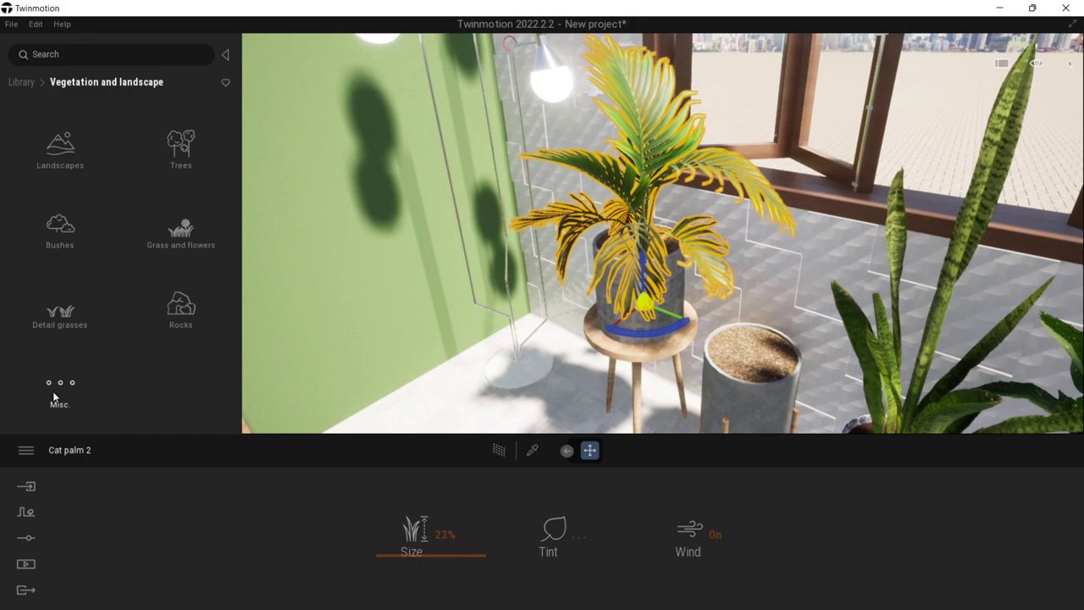
left_click(59, 227)
left_click_drag(238, 128, 198, 346)
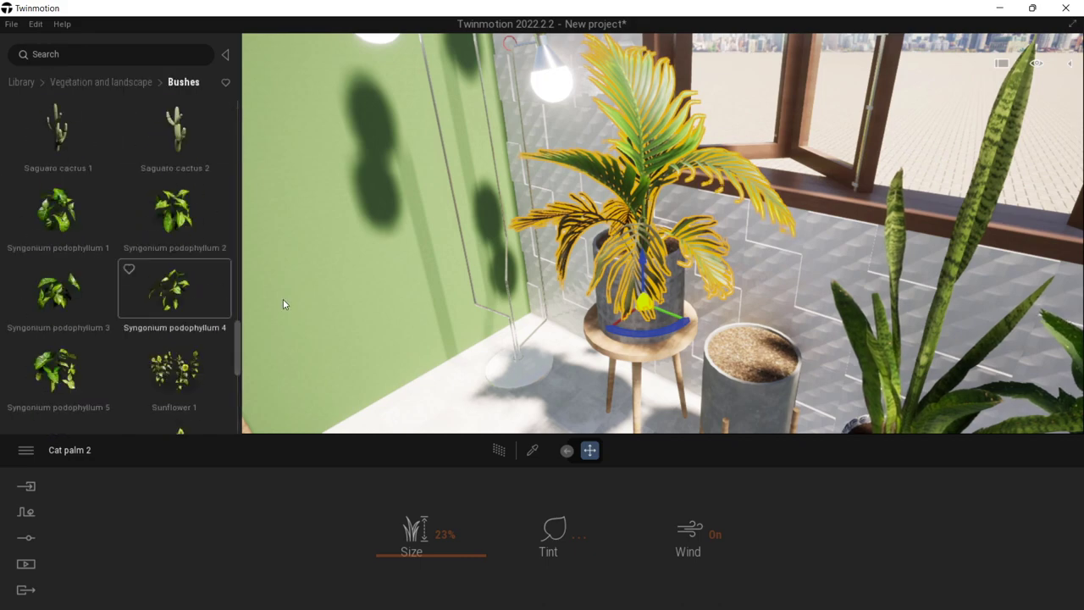
right_click_drag(283, 300, 373, 326)
left_click_drag(179, 221, 581, 286)
scroll(718, 292, "down", 3)
Step: Delete Spotted Laurel 01 and the remaining Spotted Laurel plants from the green rug, keeping the potted plants
left_click(718, 290)
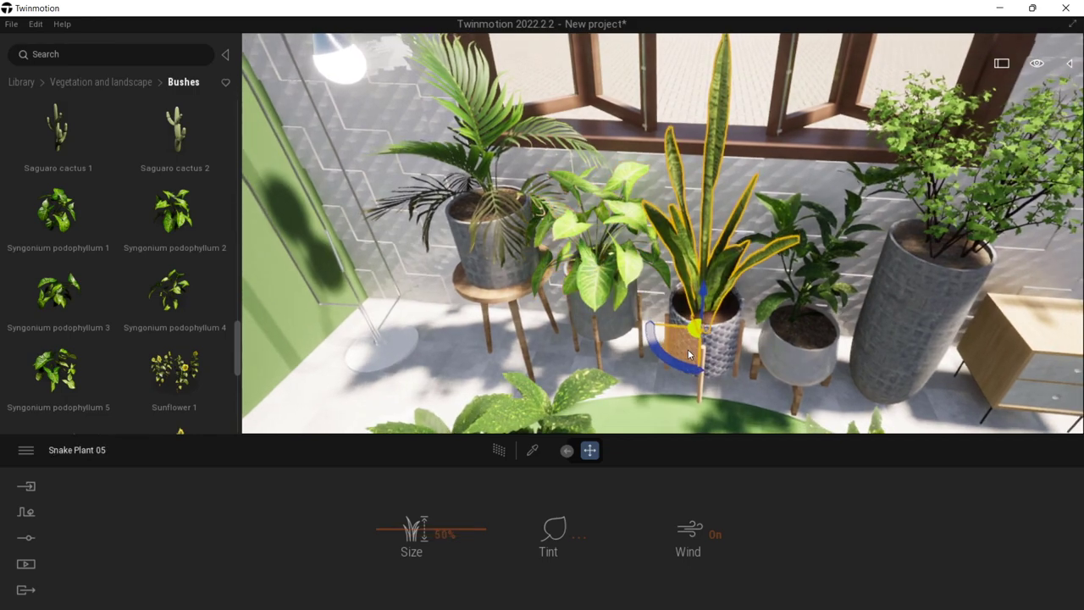
right_click_drag(719, 291, 754, 228)
scroll(677, 313, "down", 3)
scroll(802, 337, "down", 3)
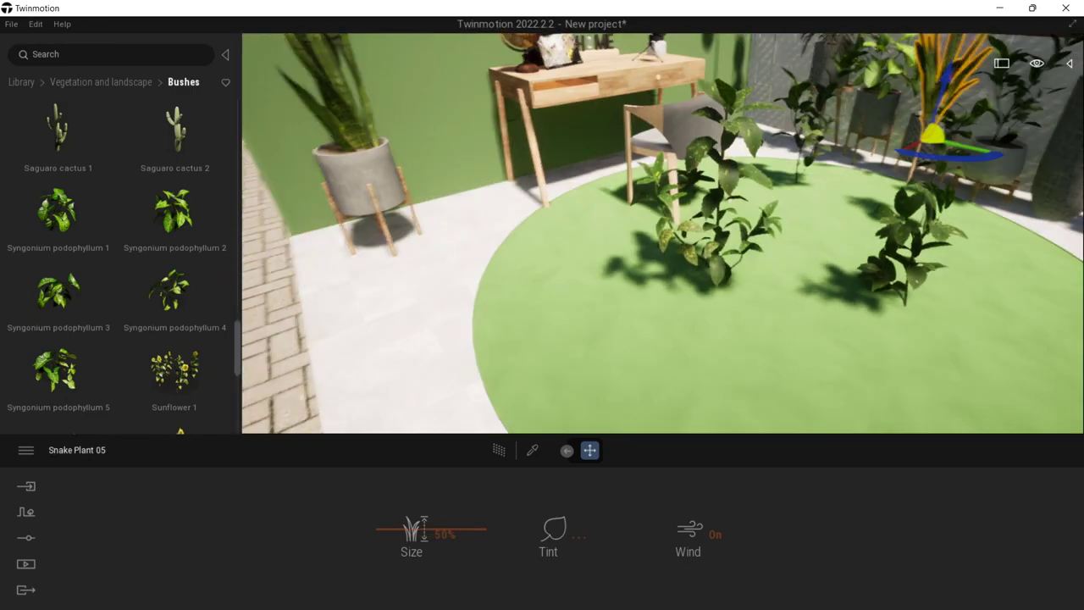
left_click(710, 231)
right_click_drag(812, 258, 779, 231)
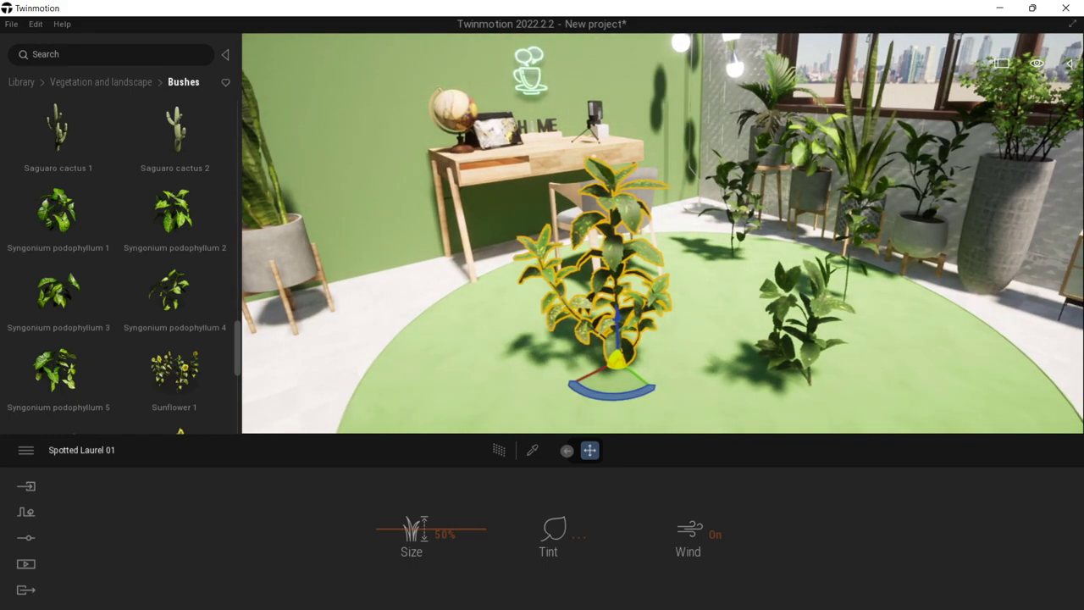
key("Delete")
left_click(824, 313)
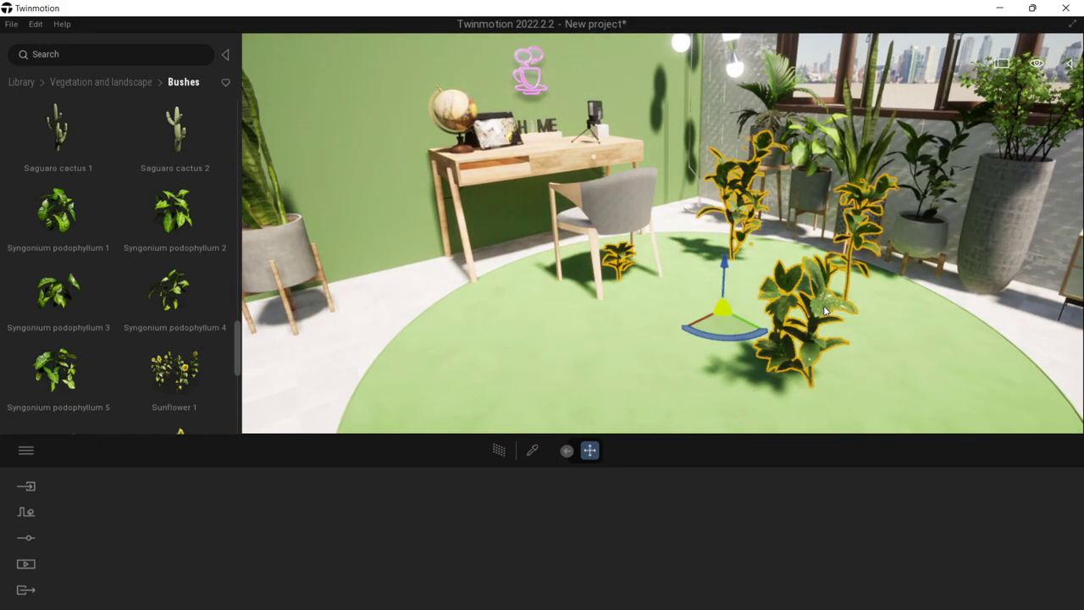
key("Delete")
scroll(825, 311, "down", 2)
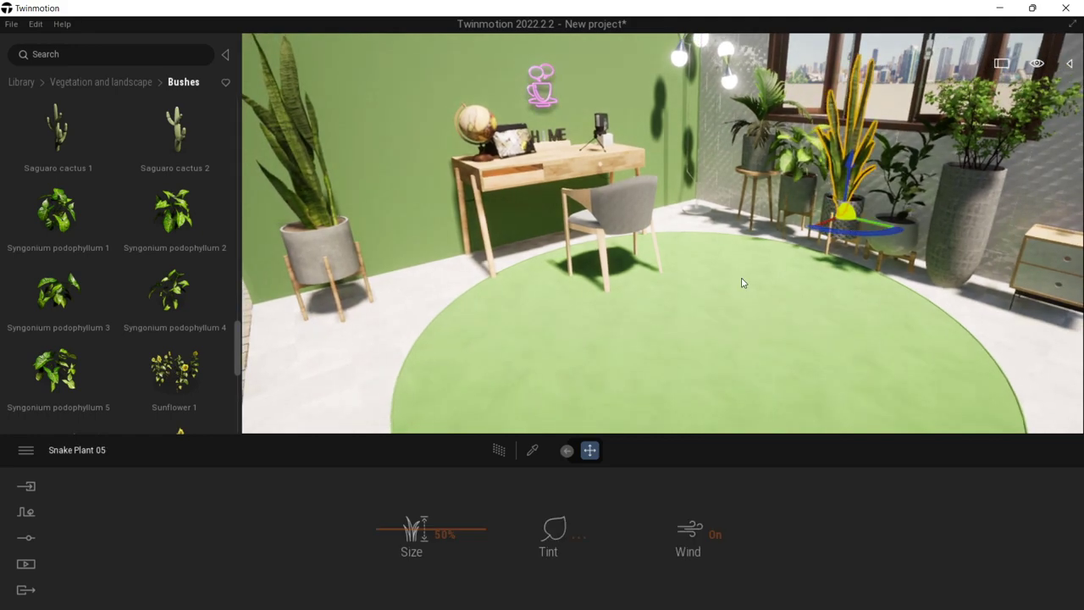
key("Delete")
Step: Apply the Bare concrete 02 material from the Concrete library to the triangular hanging planters on the green wall
scroll(760, 272, "down", 3)
scroll(760, 272, "down", 5)
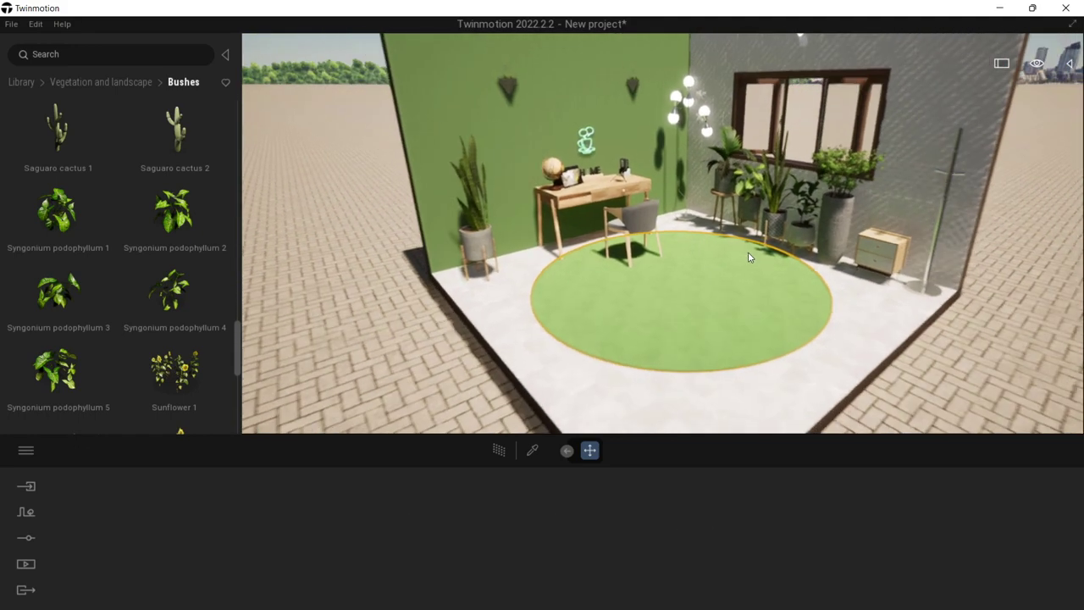
right_click_drag(706, 193, 605, 182)
scroll(705, 193, "up", 3)
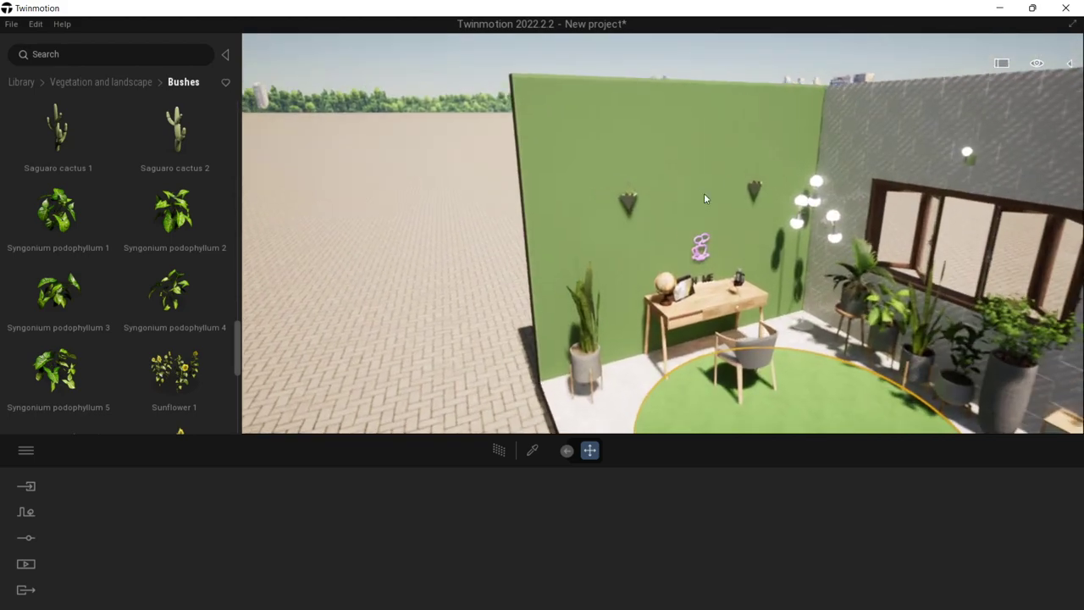
right_click_drag(704, 193, 640, 165)
scroll(705, 193, "up", 3)
scroll(688, 218, "up", 8)
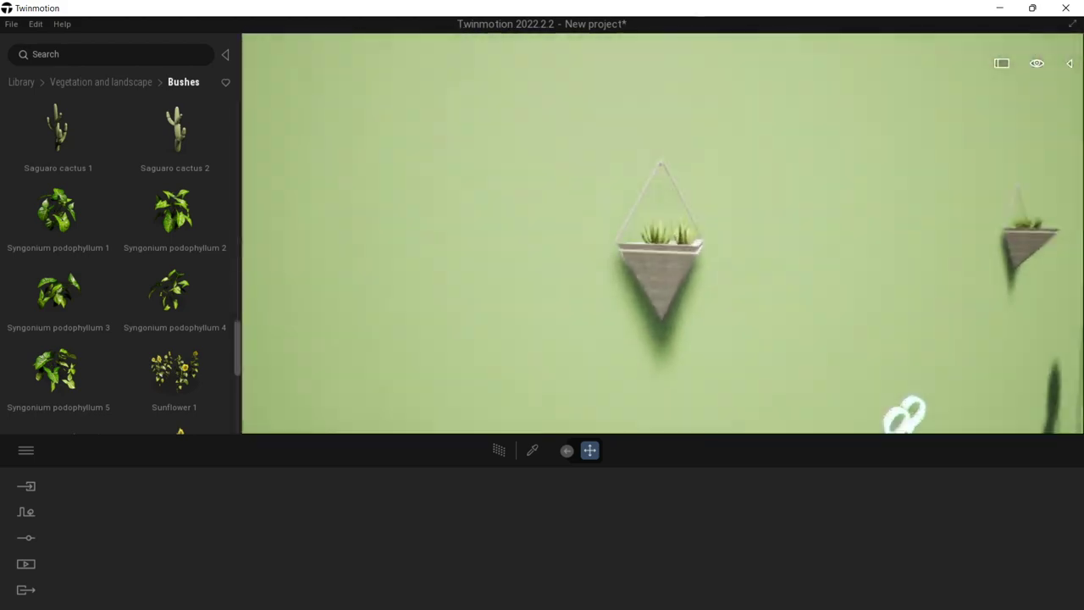
scroll(688, 218, "up", 2)
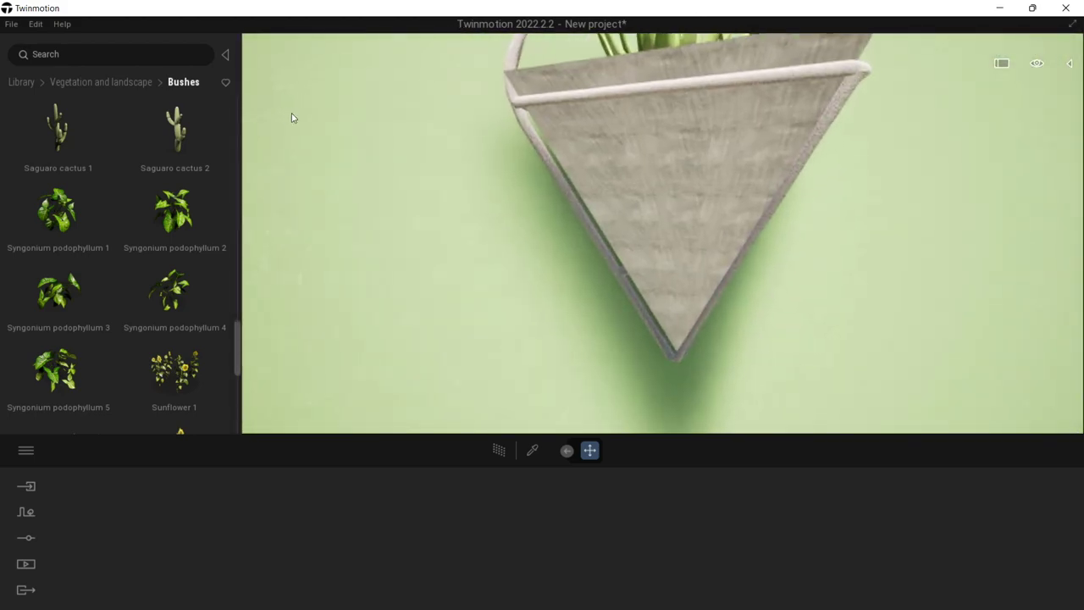
left_click(130, 84)
left_click(27, 83)
left_click(58, 140)
left_click(73, 182)
mouse_move(100, 170)
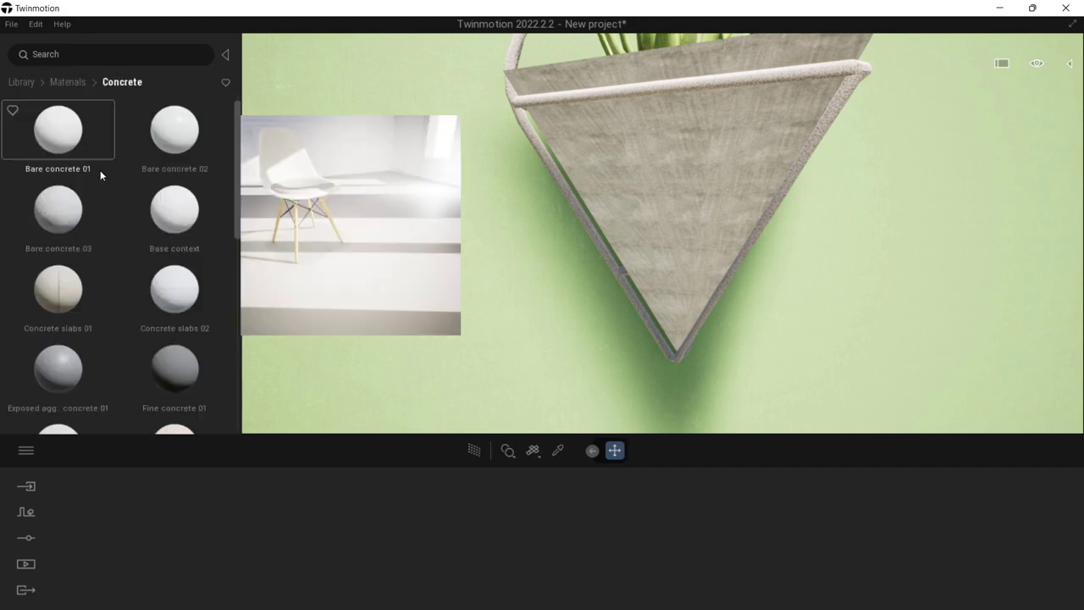
left_click_drag(198, 134, 652, 183)
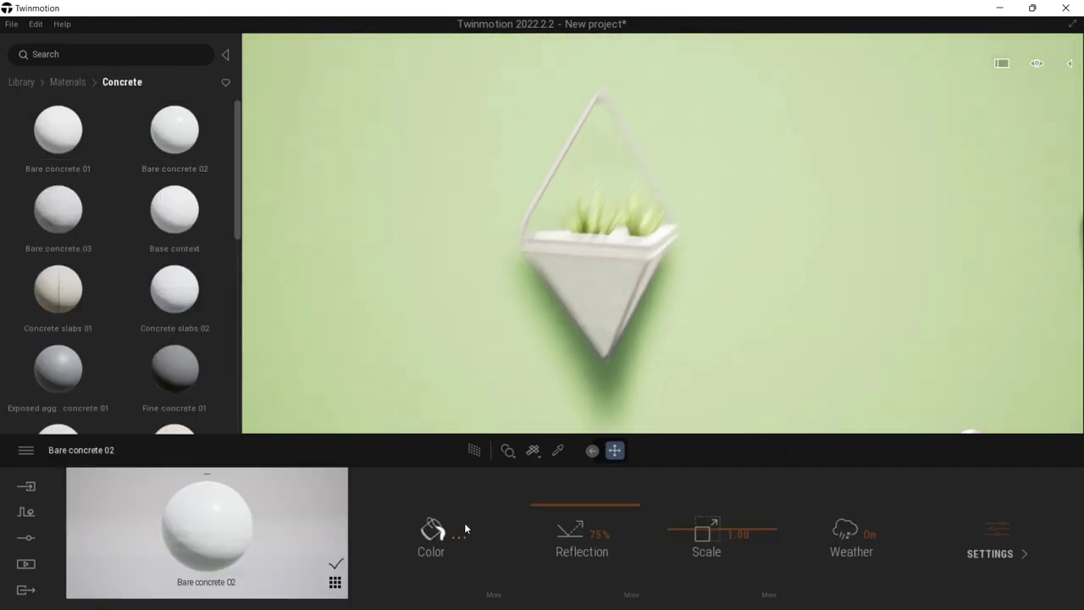
Step: Raise the color luminosity of the Bare concrete 02 material on the hanging planters to 76%
left_click(459, 522)
left_click(603, 442)
left_click(494, 594)
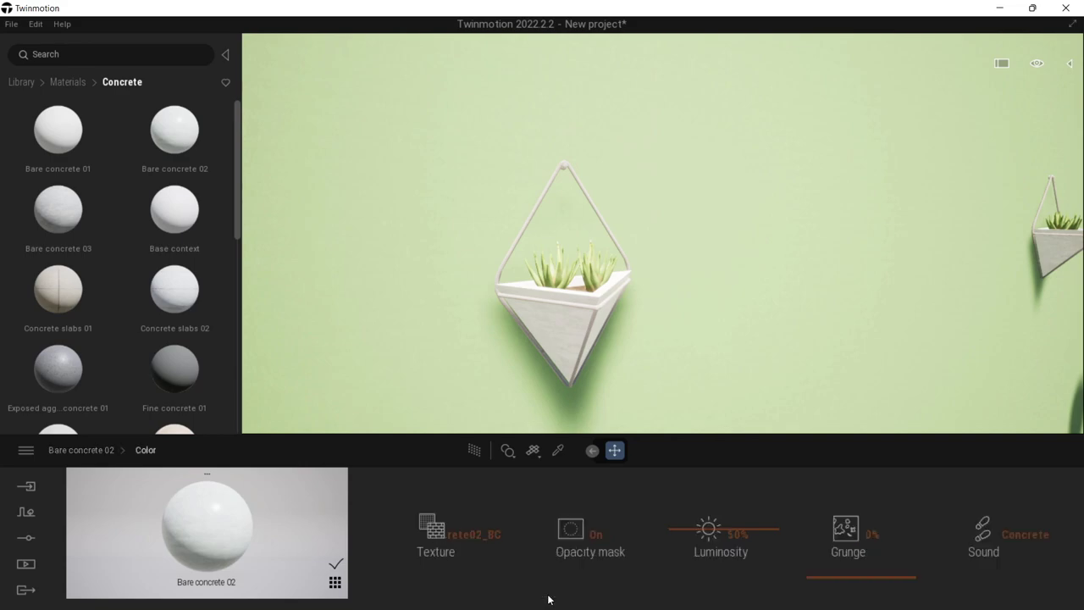
left_click_drag(708, 533, 703, 503)
Step: Review the recolored hanging planters and the whole furnished room from a distance
scroll(637, 207, "down", 8)
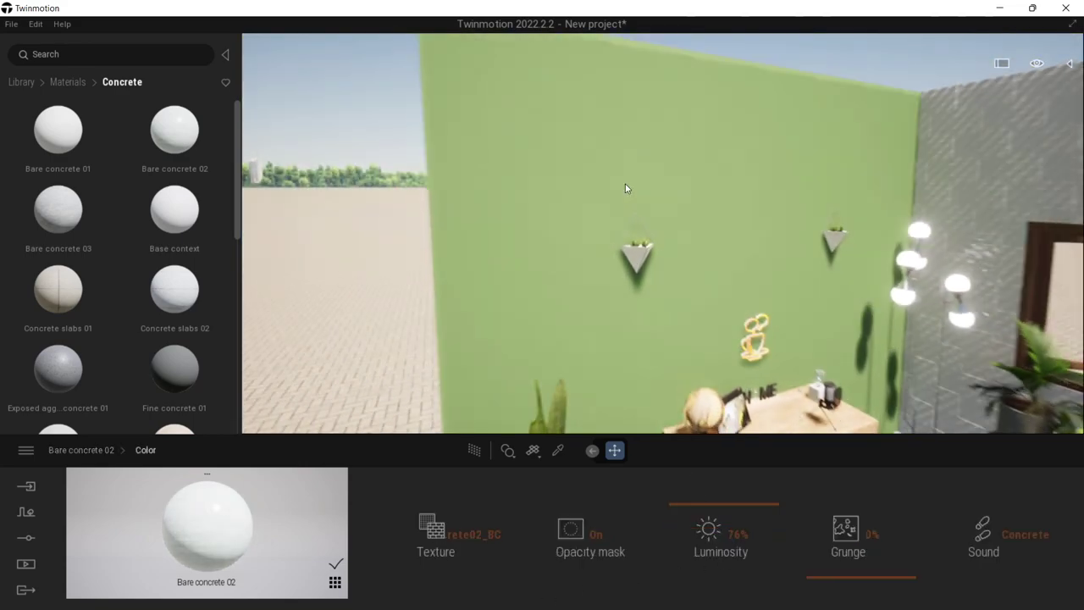
right_click_drag(627, 188, 664, 218)
scroll(678, 263, "down", 4)
scroll(627, 149, "down", 3)
right_click_drag(627, 149, 648, 222)
scroll(624, 149, "down", 5)
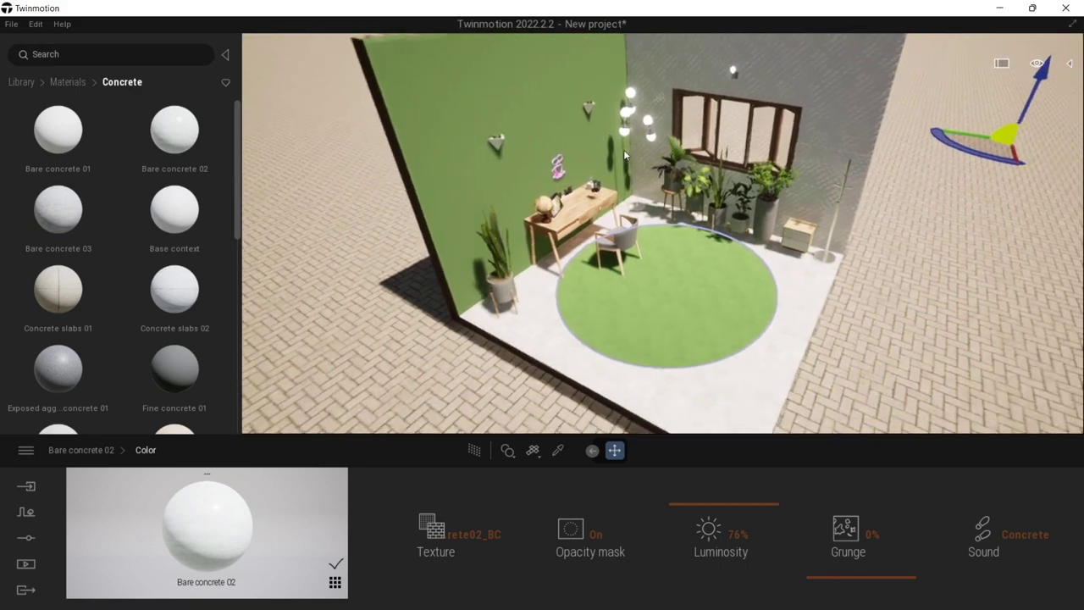
scroll(639, 160, "down", 2)
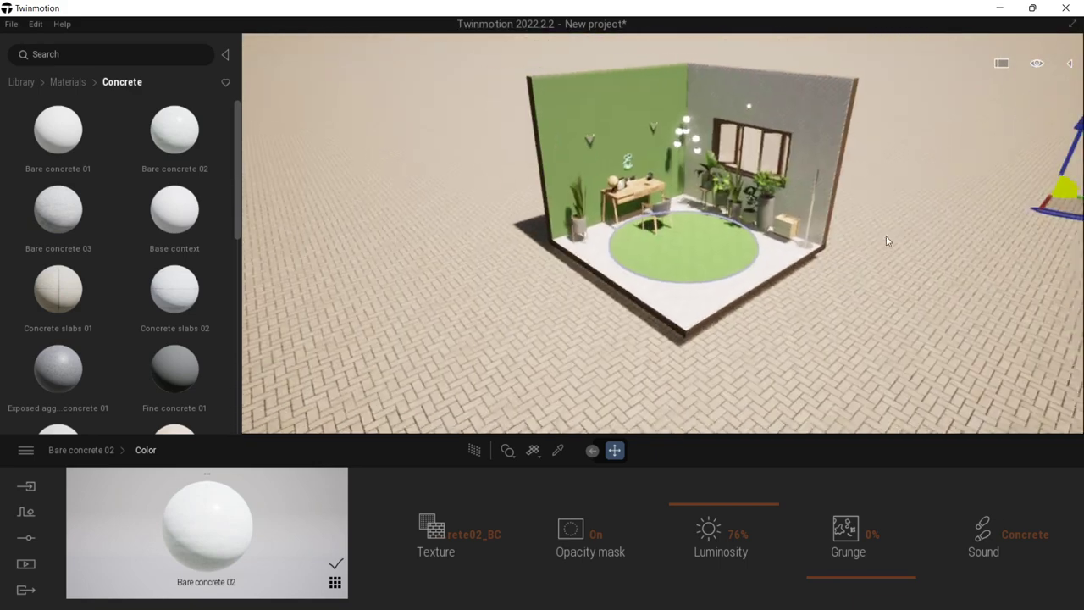
Step: Save the project to the Desktop under the file name ISOMETRIC ROOM
left_click(11, 24)
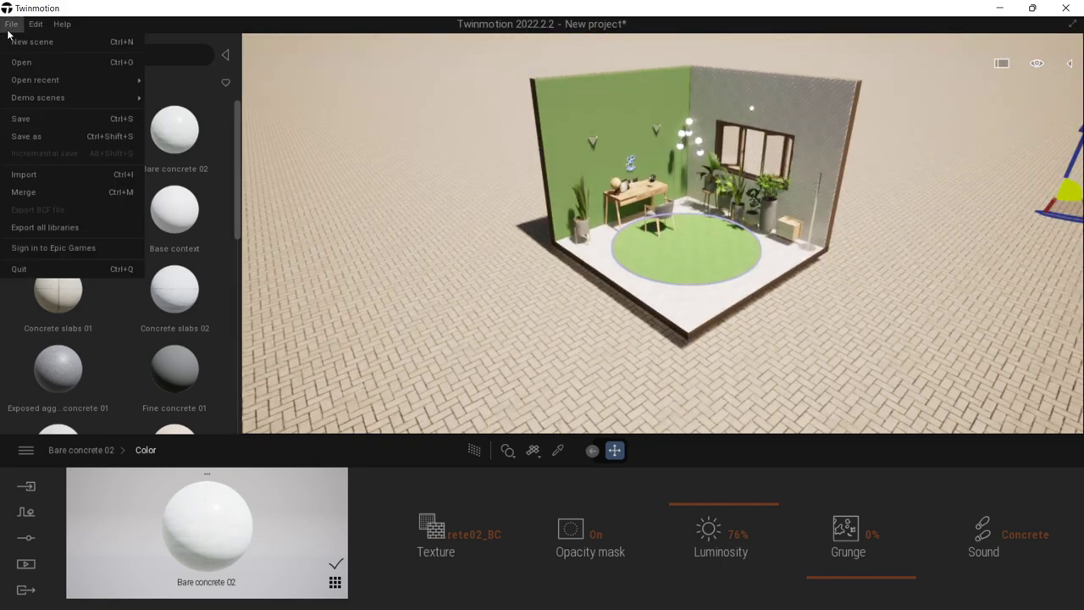
left_click(53, 137)
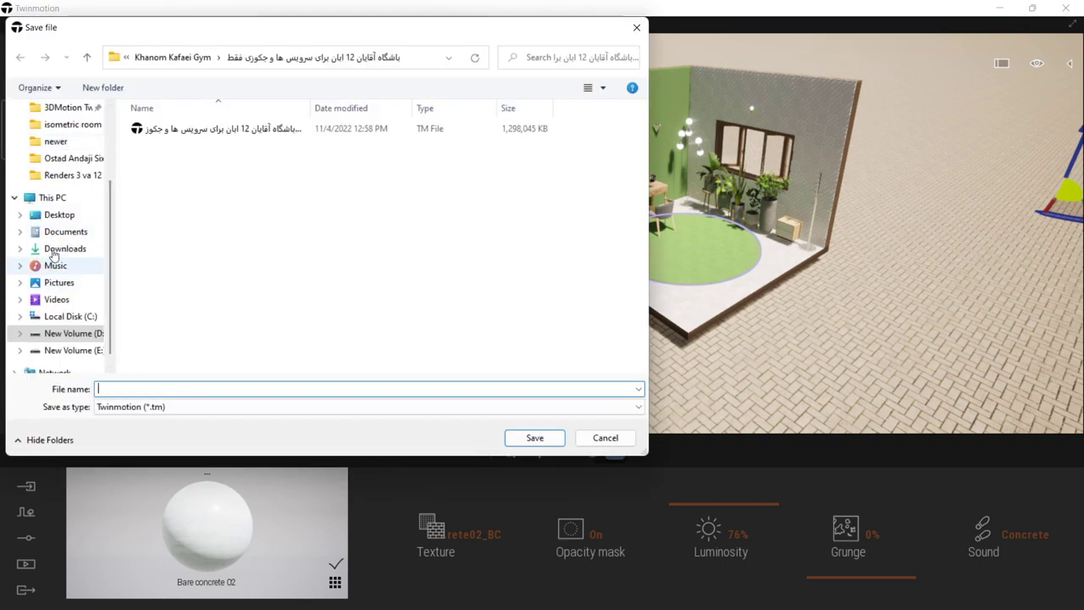
left_click(52, 215)
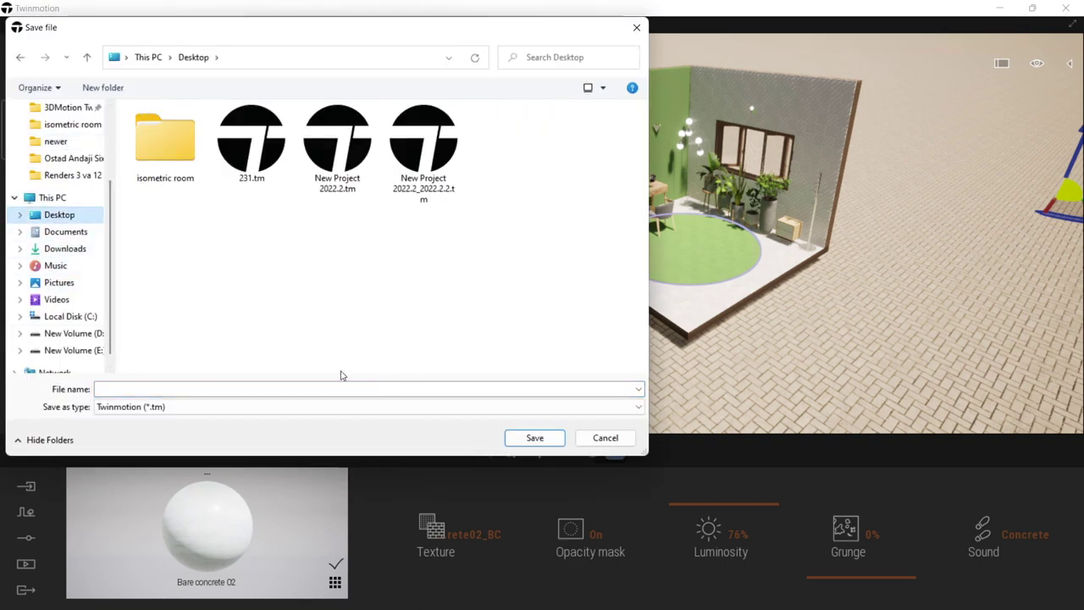
left_click(284, 386)
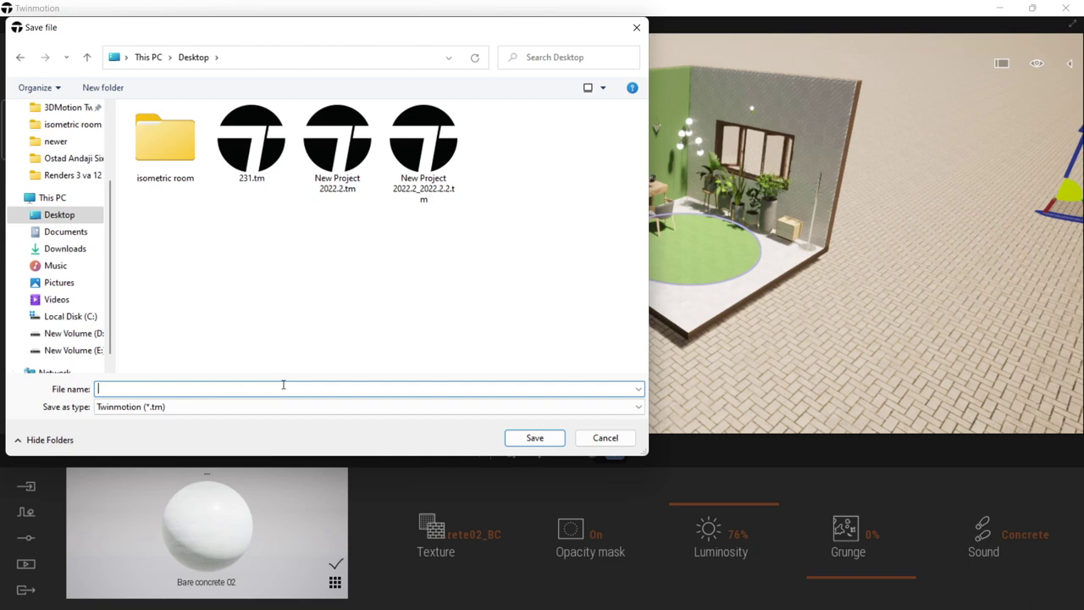
type("is")
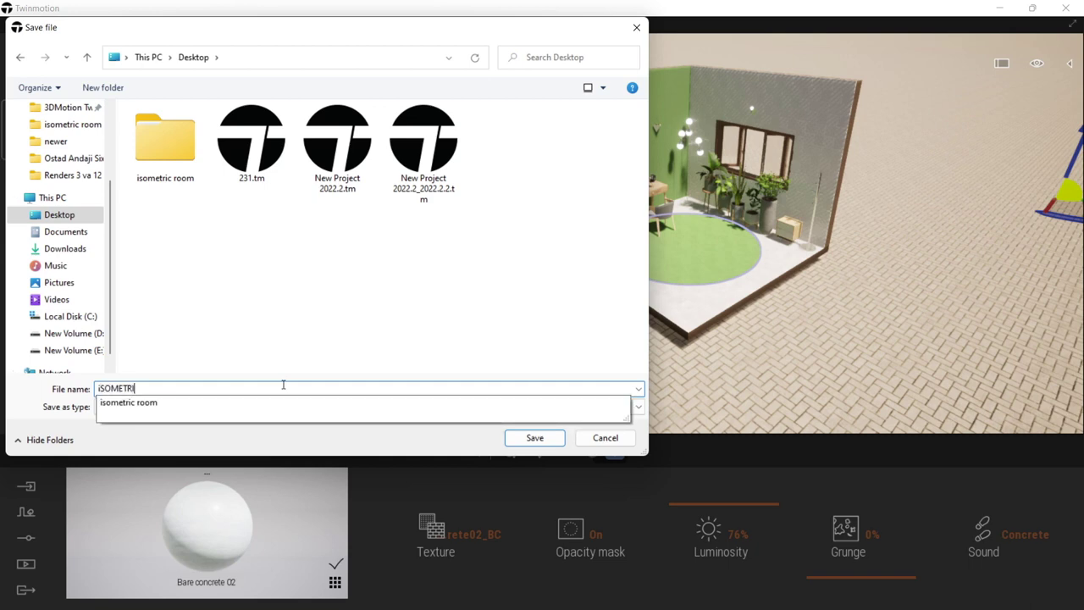
type("C ROOM")
key("Return")
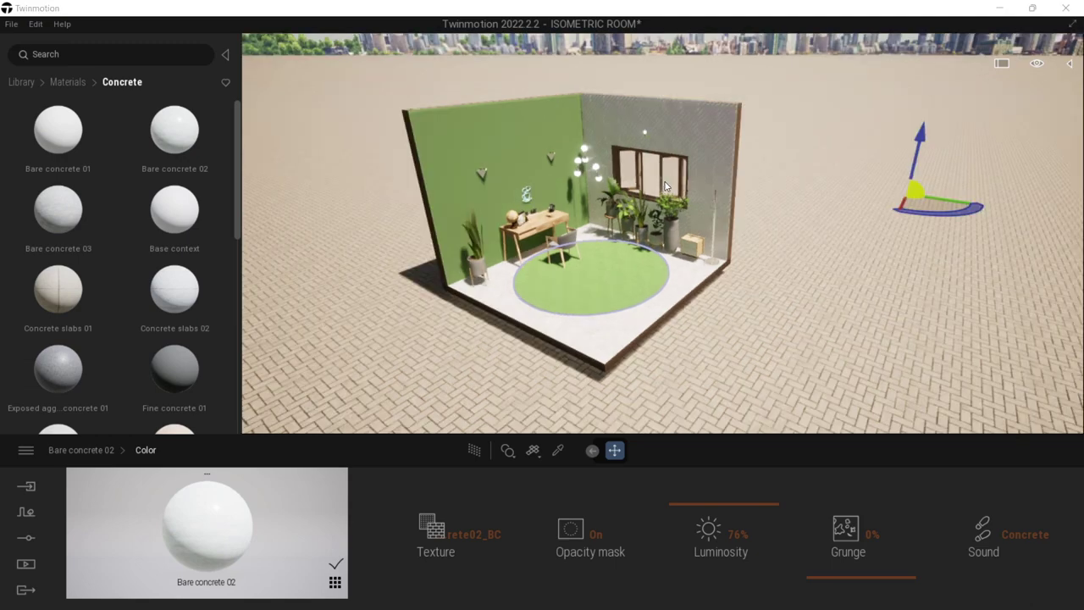
Step: Collapse the library and create a new video in the Media section with the whole room in frame
right_click_drag(668, 205, 669, 182)
key("w")
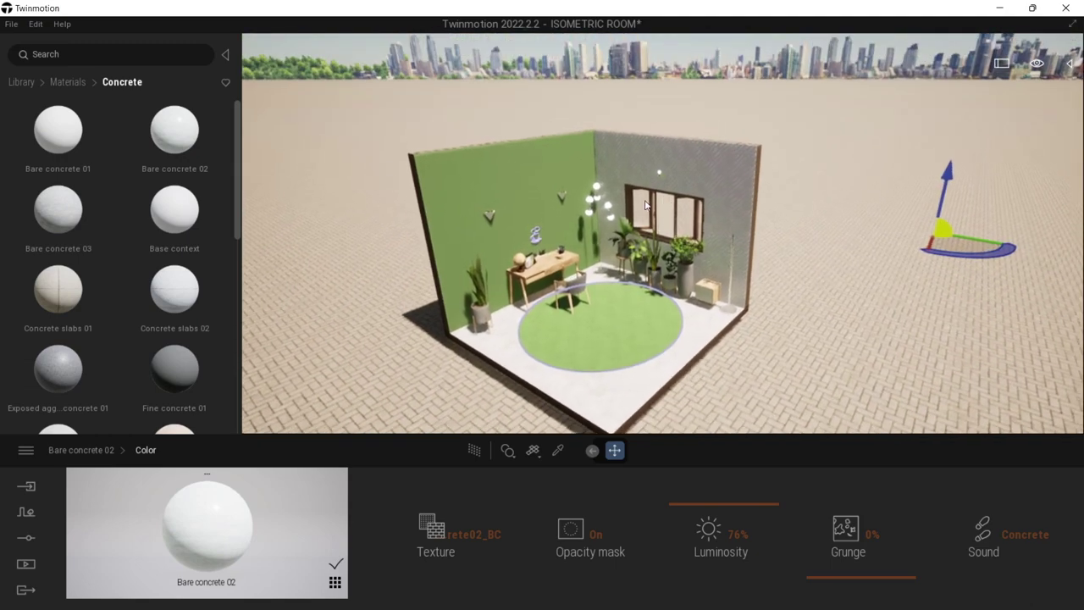
left_click(226, 55)
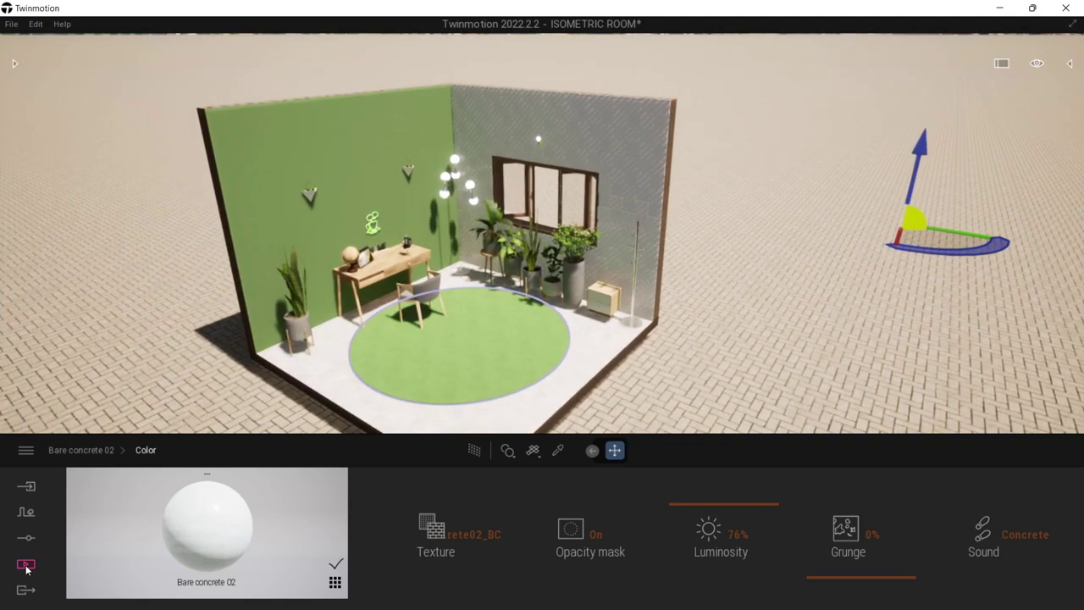
left_click(27, 565)
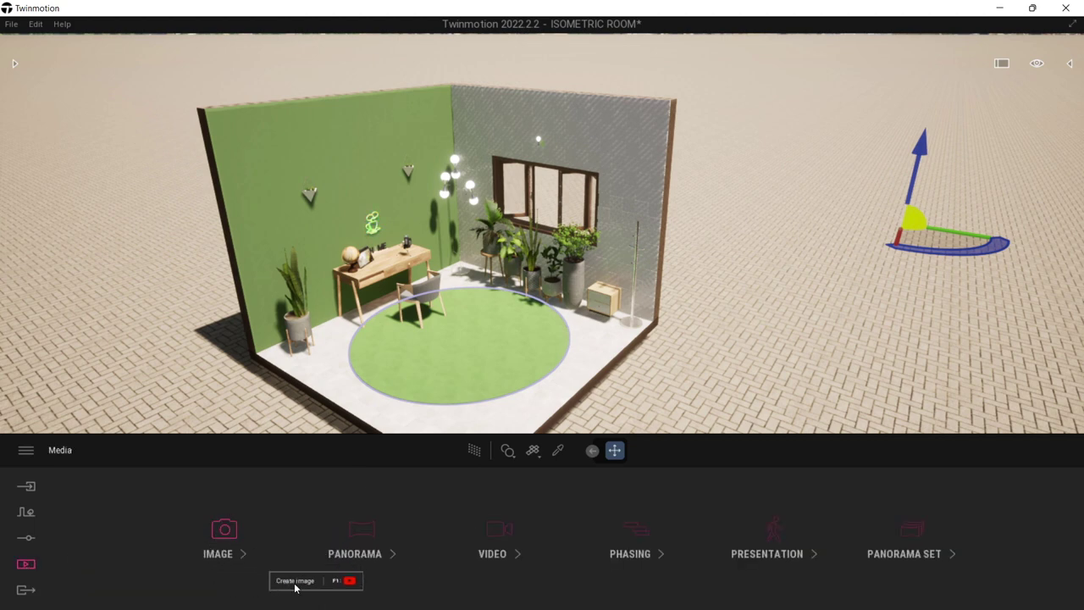
key("s")
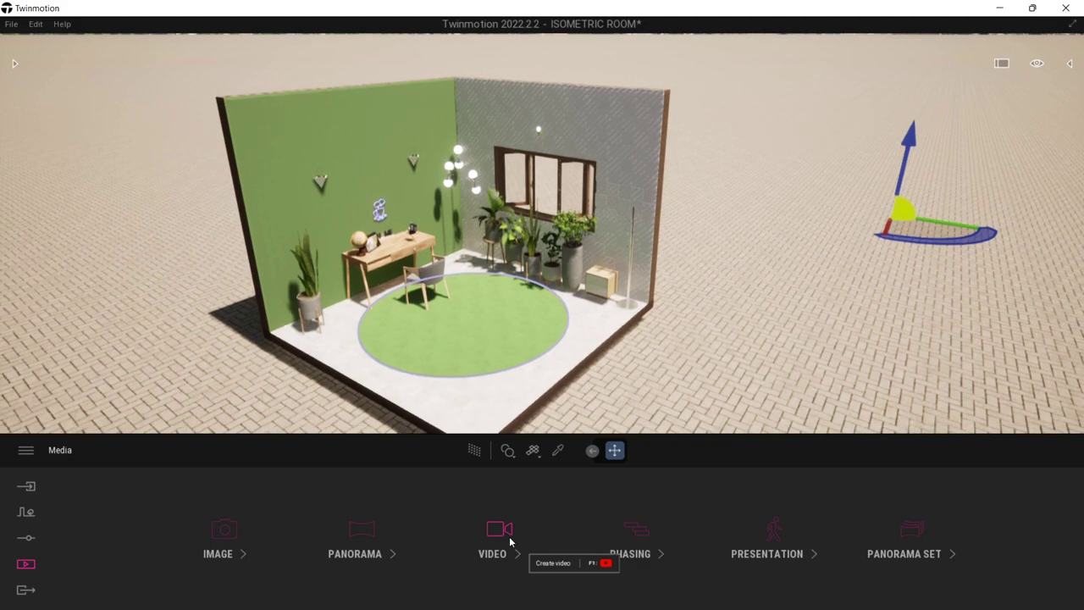
left_click(499, 529)
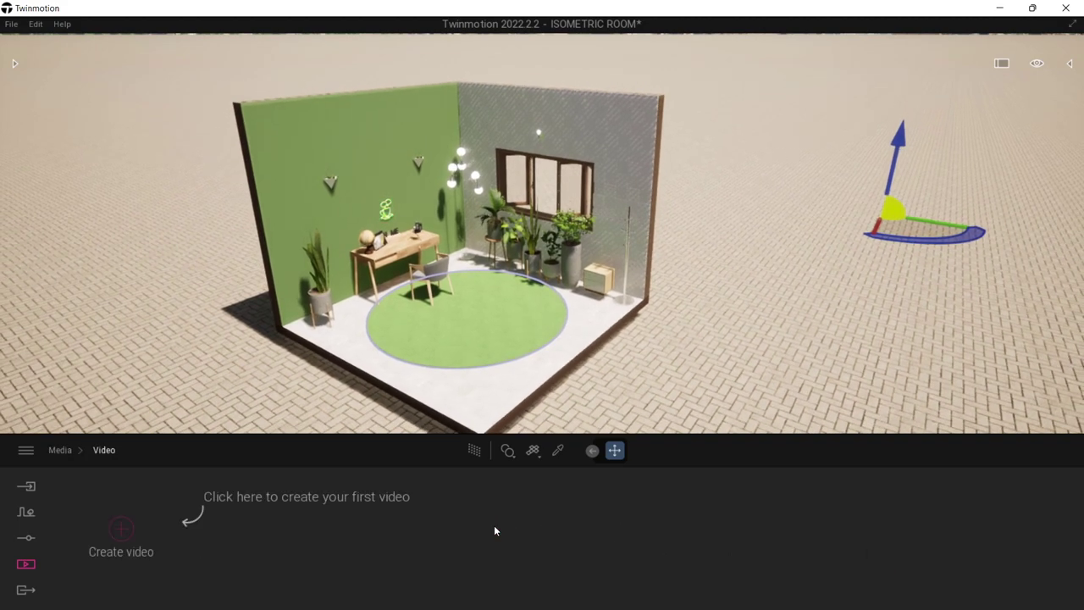
right_click_drag(431, 296, 377, 322)
key("s")
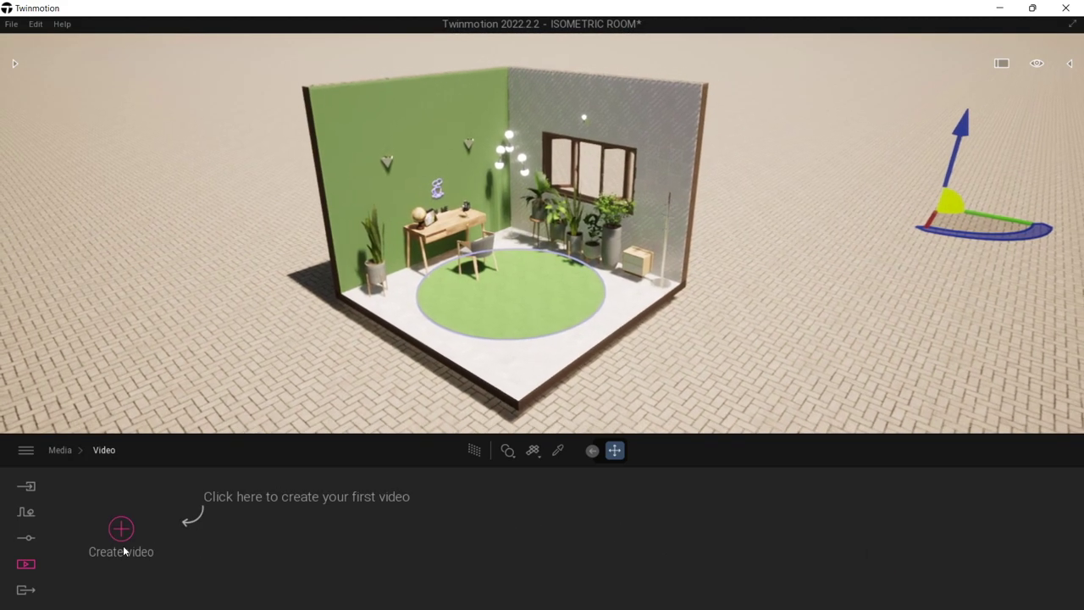
left_click(123, 549)
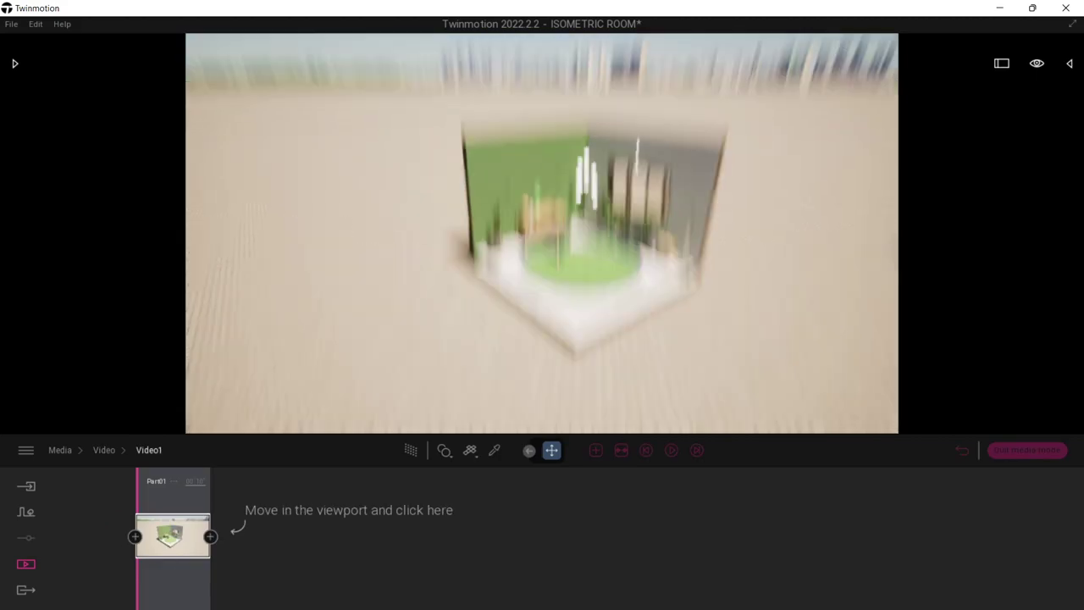
Step: Change the format of Video1 to a custom square output size by setting its width to 1080
right_click_drag(542, 234, 541, 254)
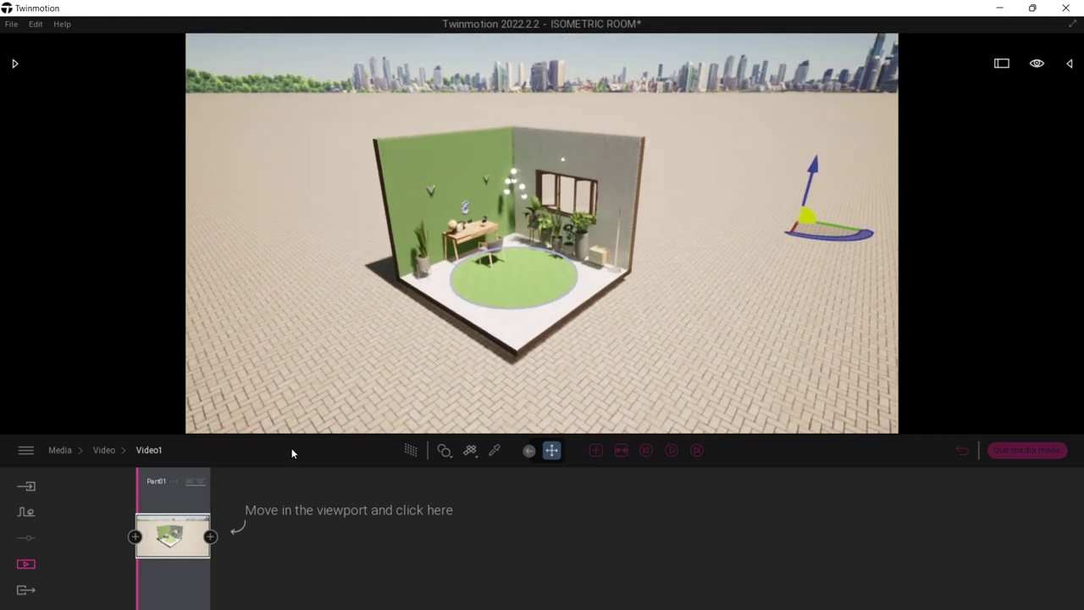
left_click(106, 453)
left_click(75, 451)
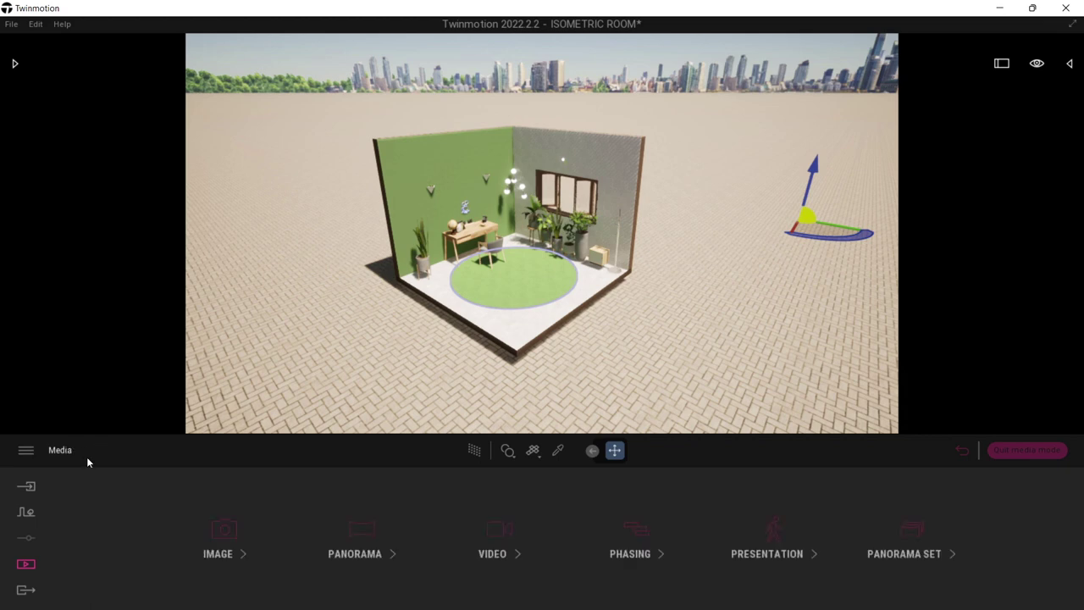
left_click(543, 555)
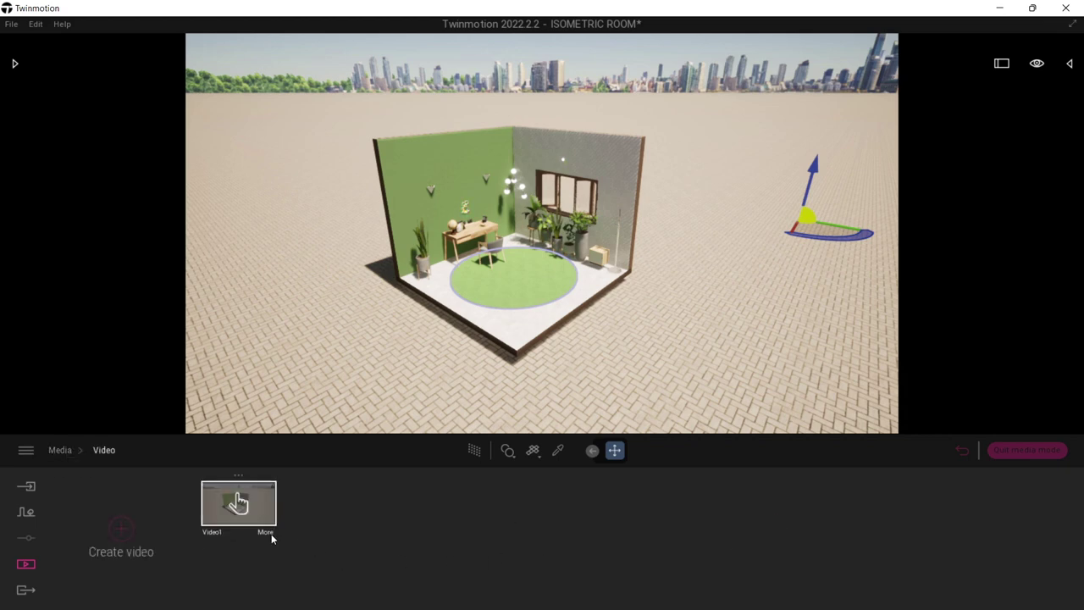
left_click(267, 533)
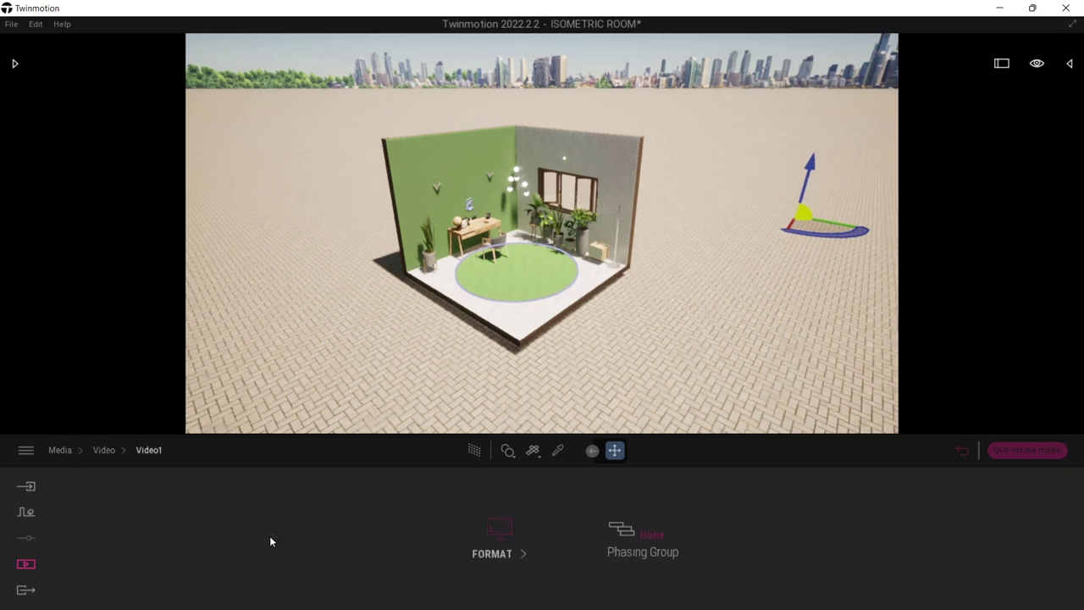
left_click(511, 555)
left_click(528, 535)
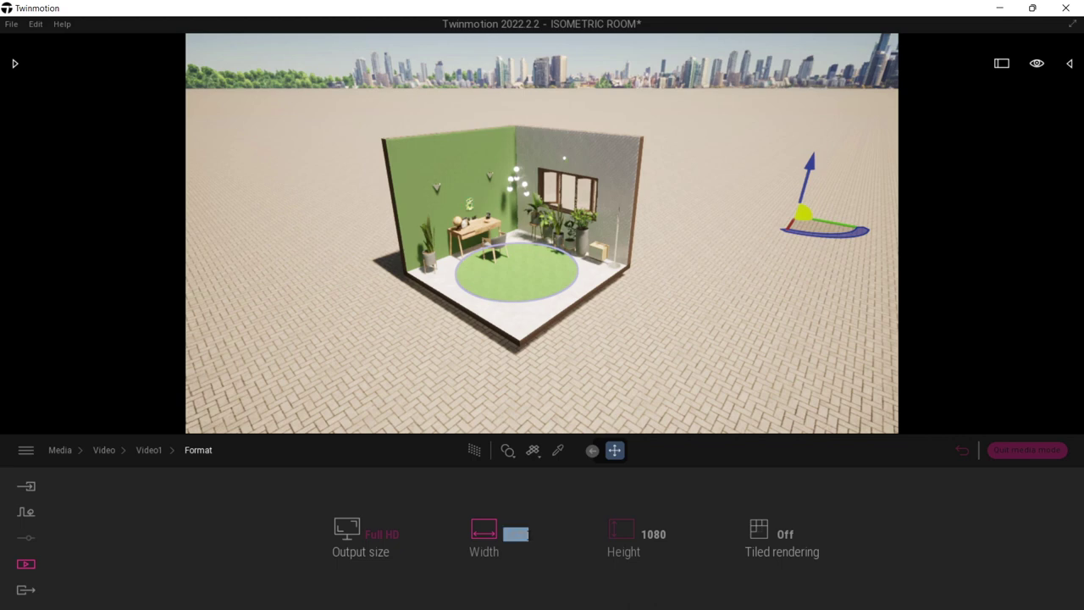
type("1080")
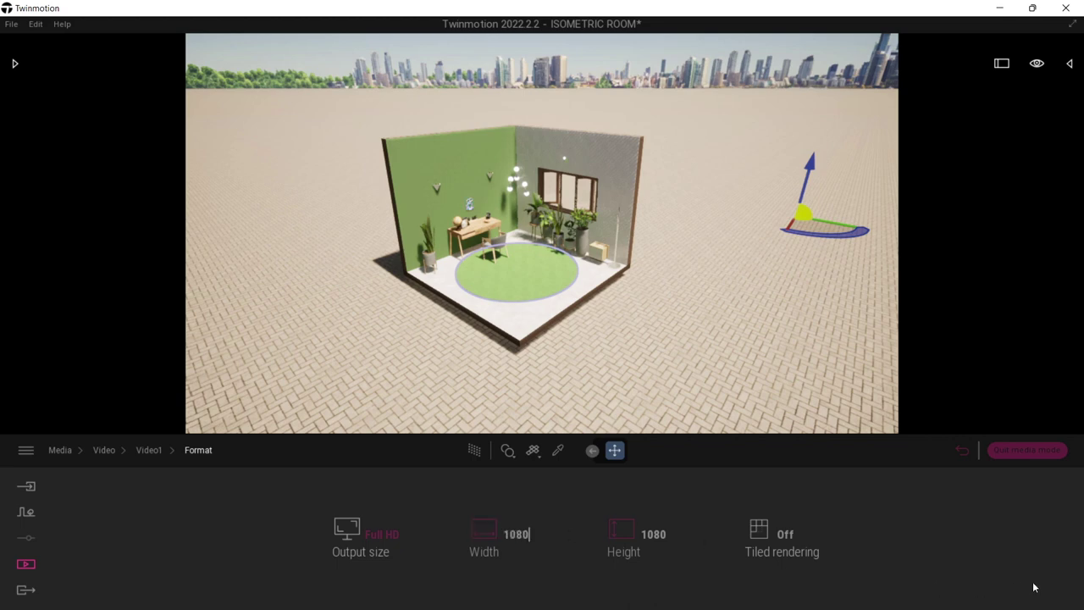
key("Return")
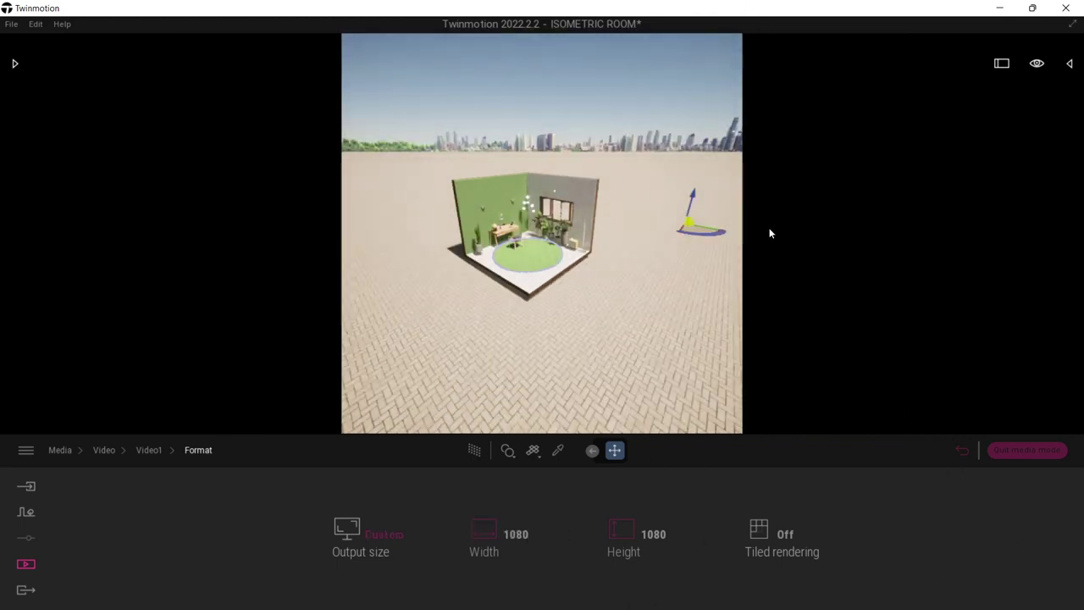
Step: Set the camera focal length of the first keyframe in Video1 to 62 mm
left_click(149, 450)
left_click(104, 450)
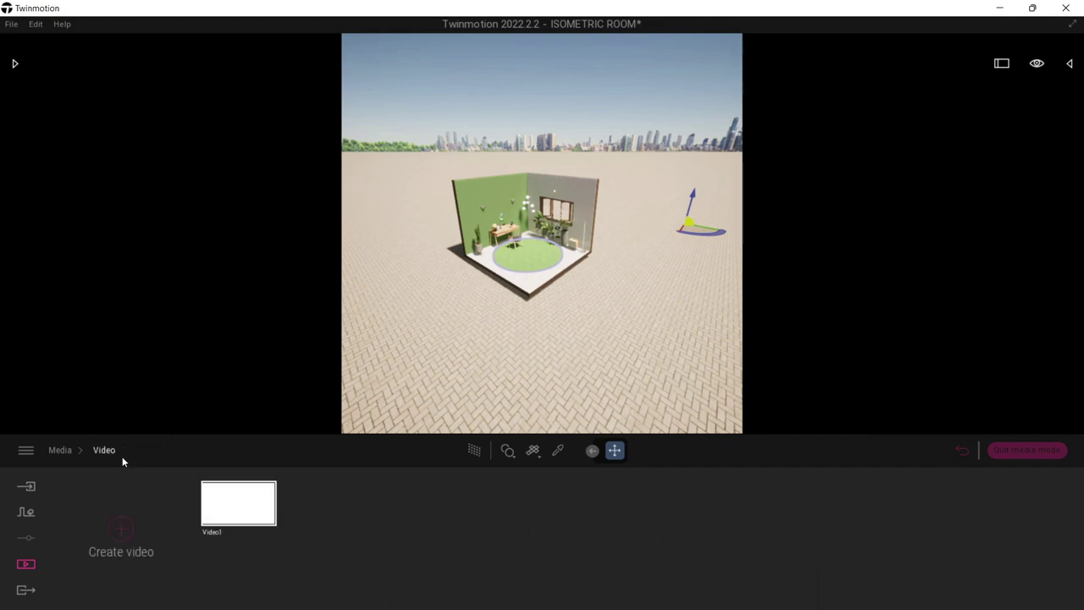
left_click(240, 505)
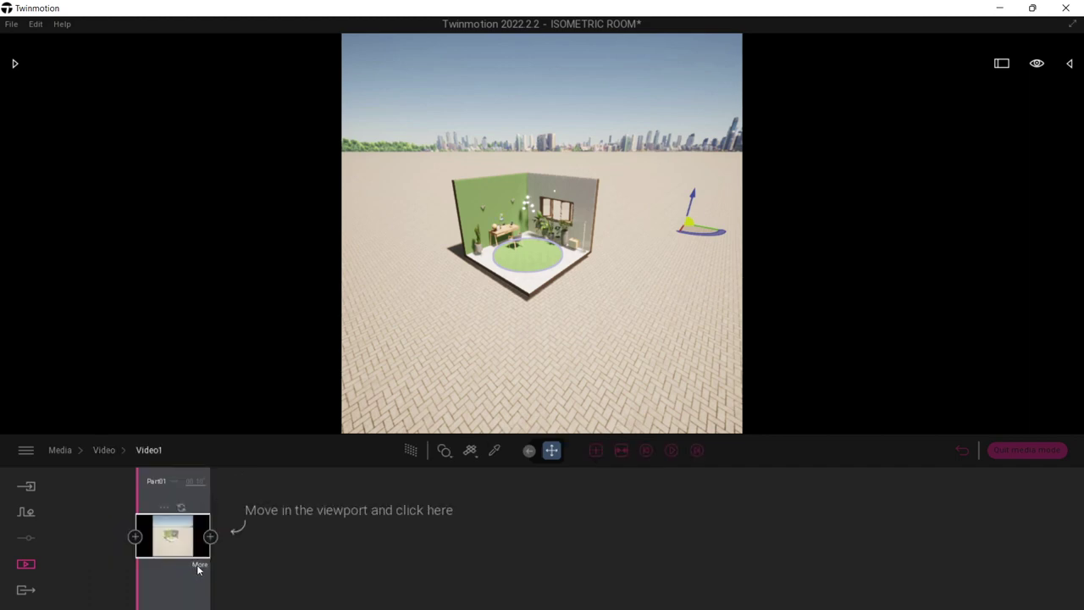
left_click(199, 568)
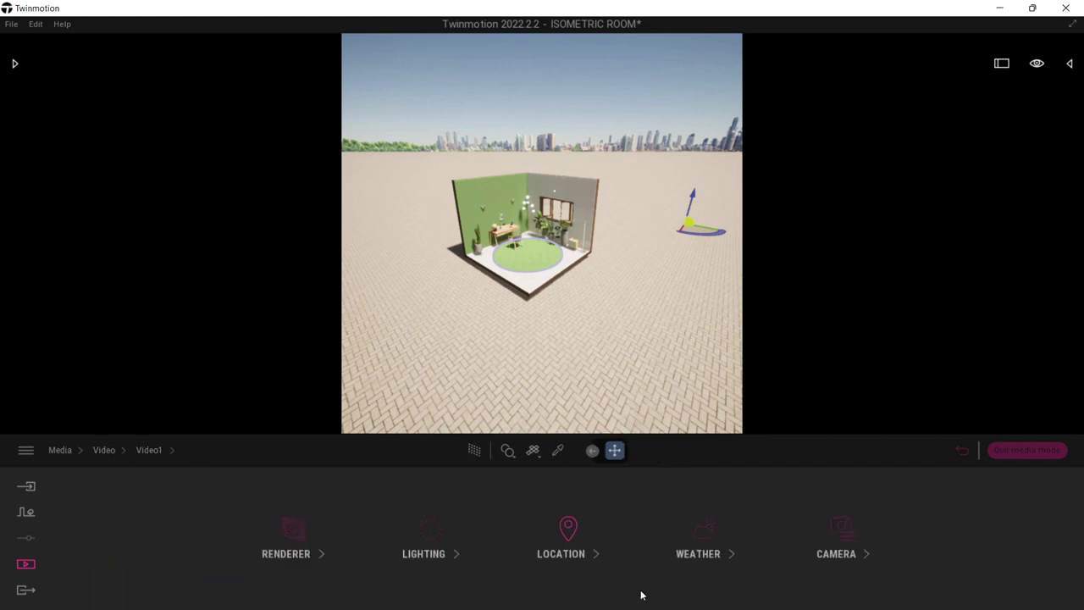
left_click(844, 531)
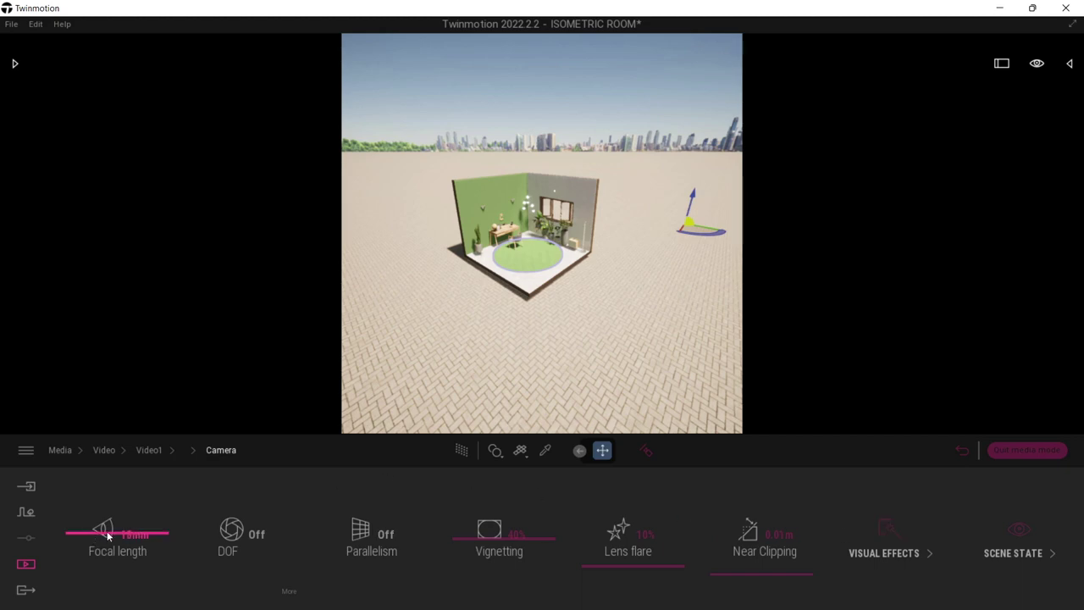
left_click_drag(96, 532, 150, 497)
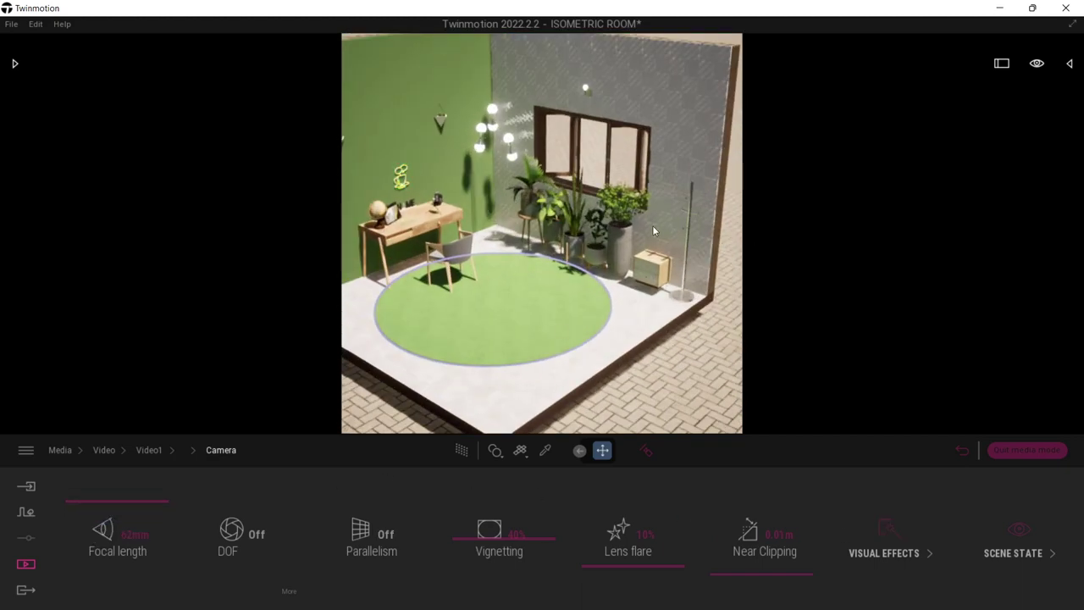
Step: Turn on Parallelism for the first keyframe's camera, with the whole room framed at an angle into its back corner
right_click_drag(654, 230, 596, 231)
key("s")
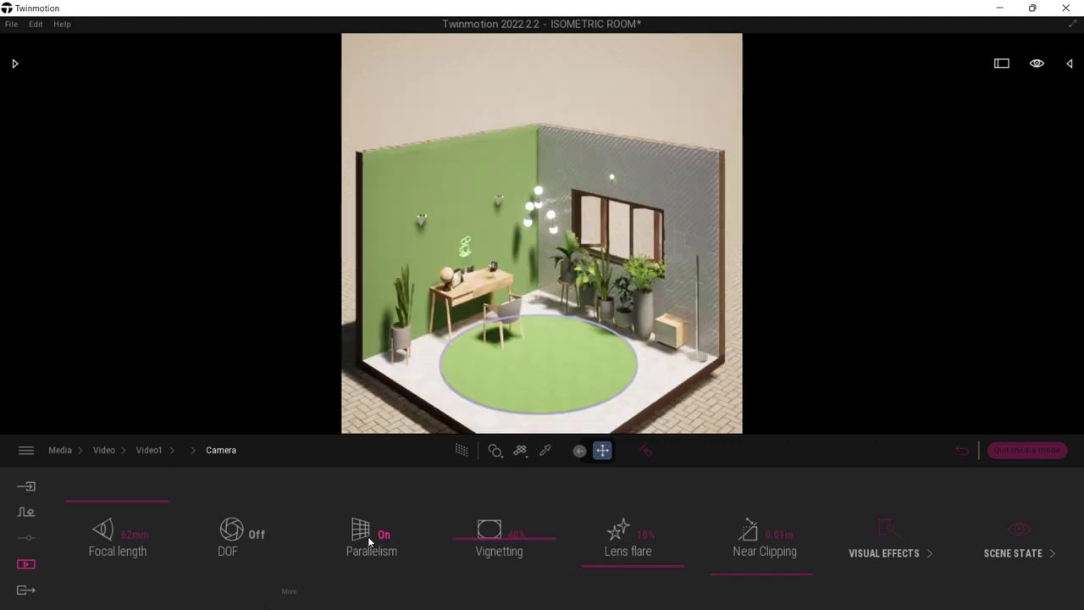
left_click(382, 534)
left_click(377, 532)
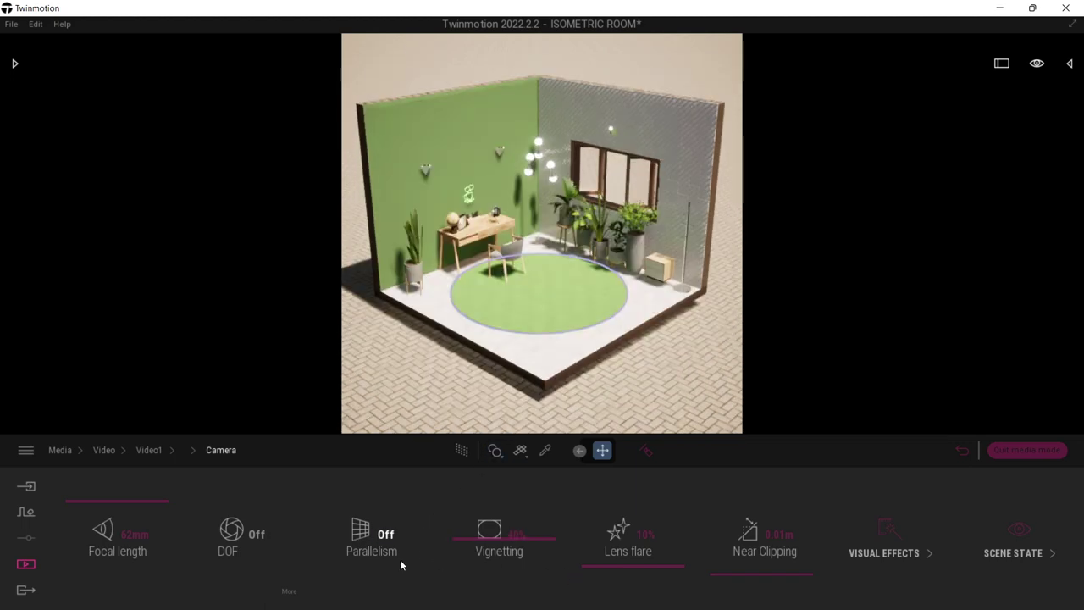
left_click(370, 546)
left_click(374, 548)
left_click(367, 539)
middle_click_drag(565, 302, 543, 296)
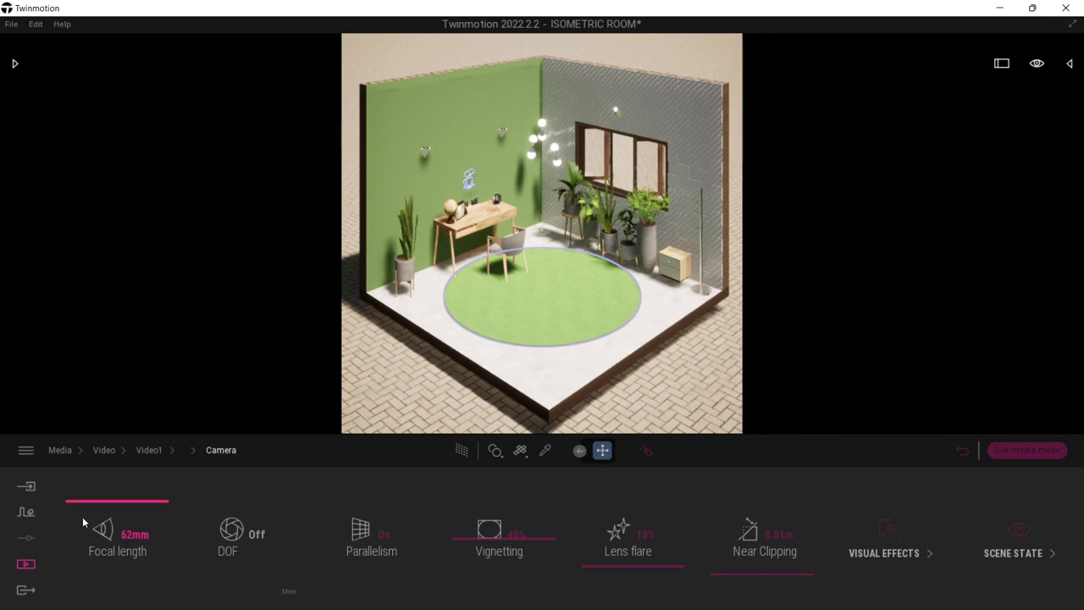
Step: Set the camera focal length to 199 mm and pull the camera back and higher until the whole room fits in frame
left_click_drag(111, 501, 114, 496)
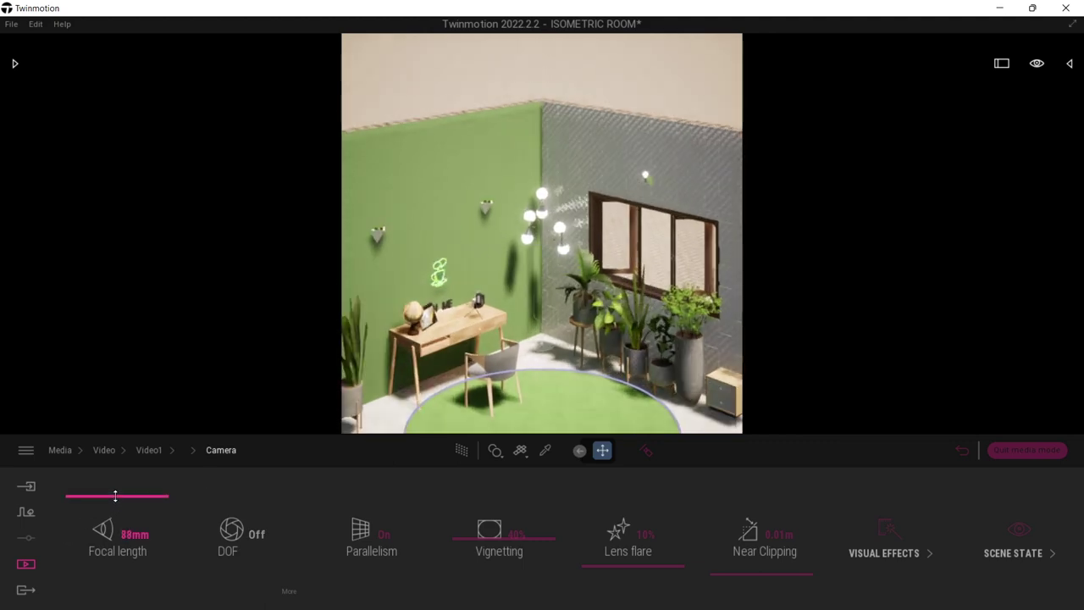
middle_click_drag(523, 314, 496, 231)
scroll(482, 220, "down", 2)
key("s")
right_click_drag(496, 232, 479, 248)
key("s")
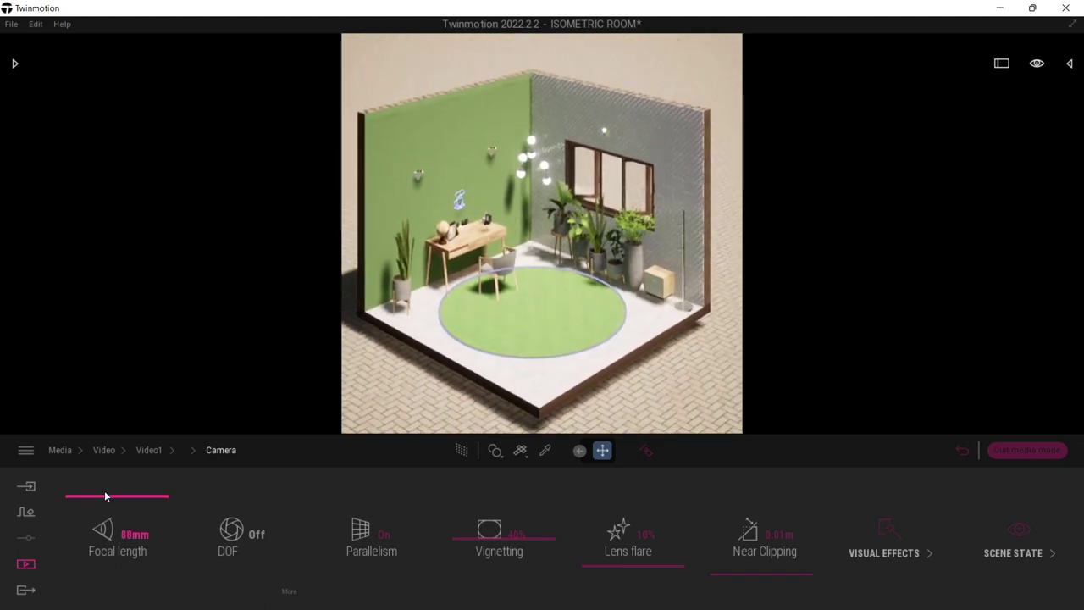
left_click_drag(105, 495, 104, 488)
right_click_drag(546, 244, 544, 291)
key("s")
key("s")
key("s")
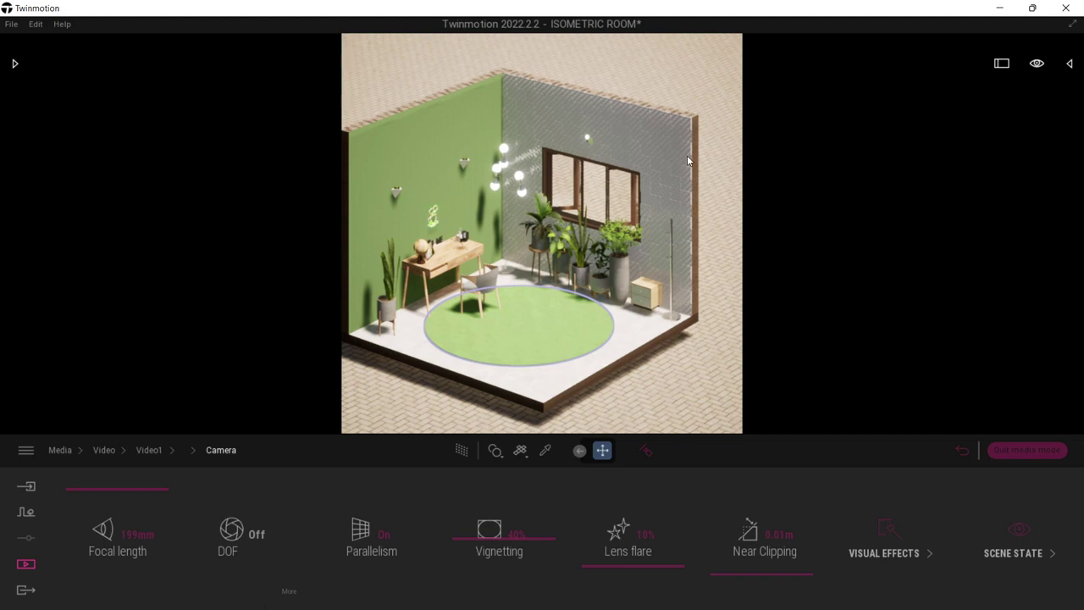
Step: Centre the room in the square frame and refresh the first keyframe of Video1 with this view
key("a")
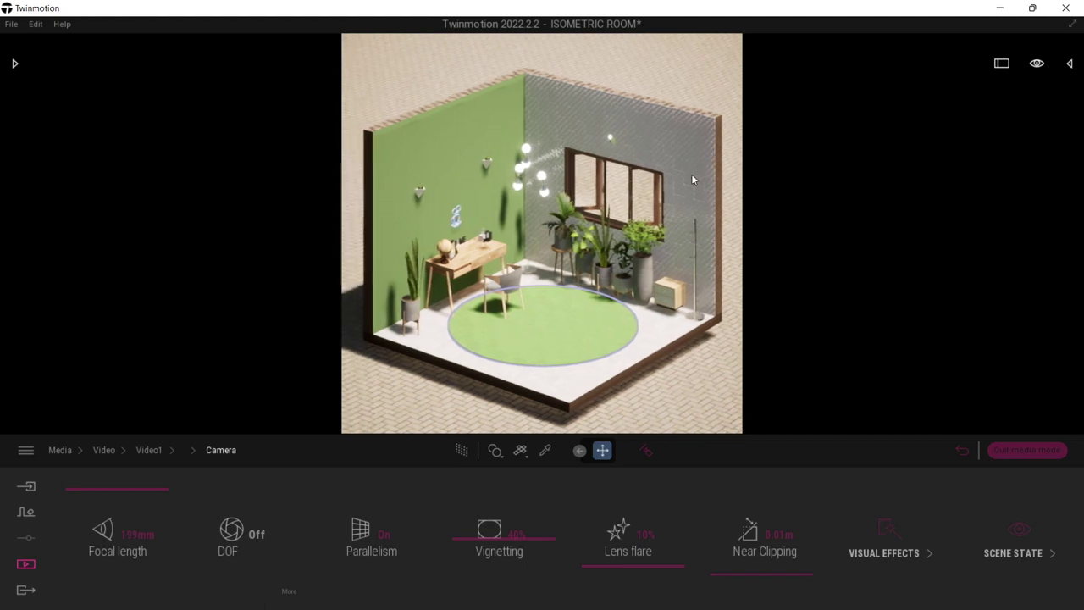
mouse_move(590, 217)
right_mouse_down()
mouse_move(496, 218)
mouse_move(597, 220)
right_mouse_up()
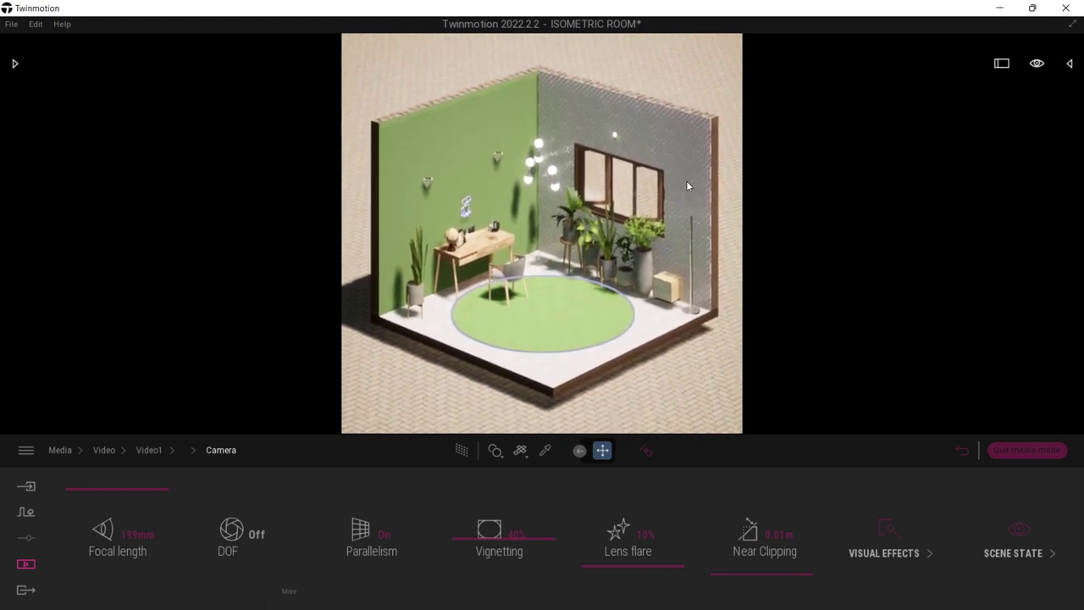
key("s")
key("d")
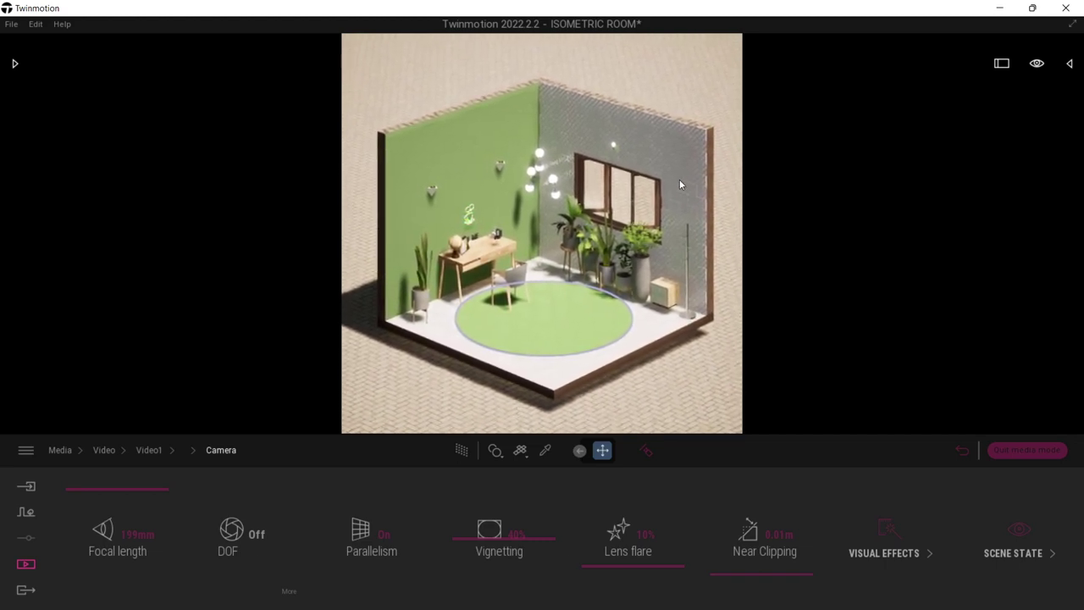
left_click(958, 454)
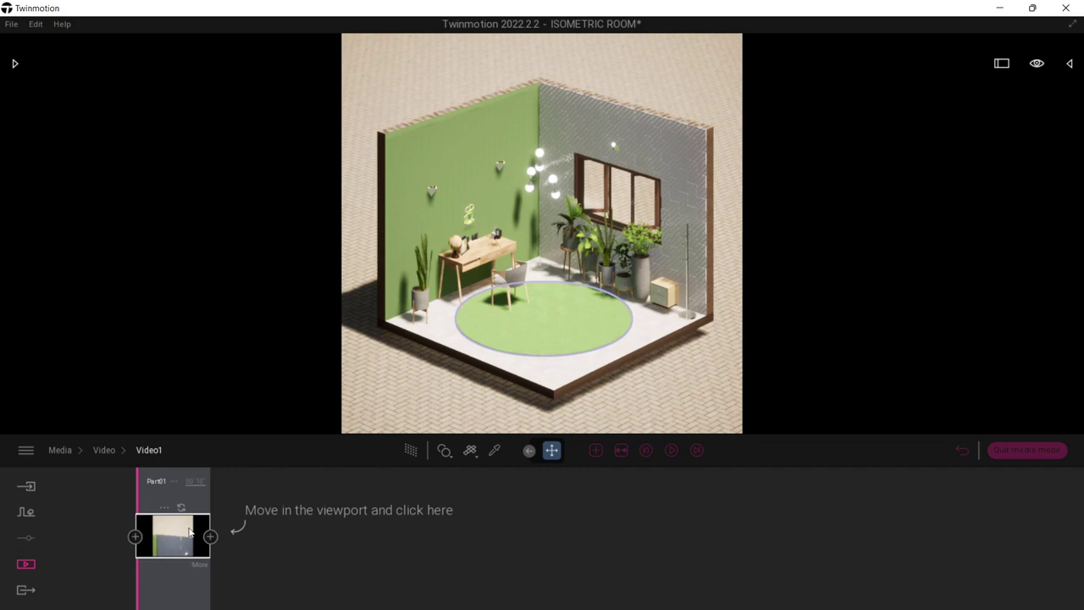
left_click(181, 508)
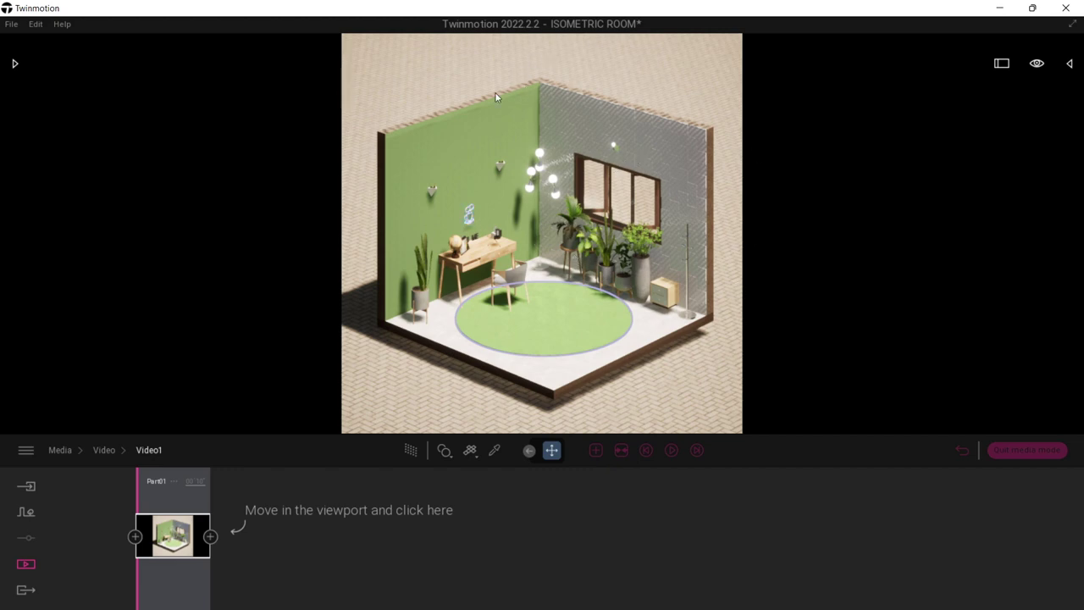
Step: Apply the Base context concrete material from the library to the paved ground around the room
left_click(15, 63)
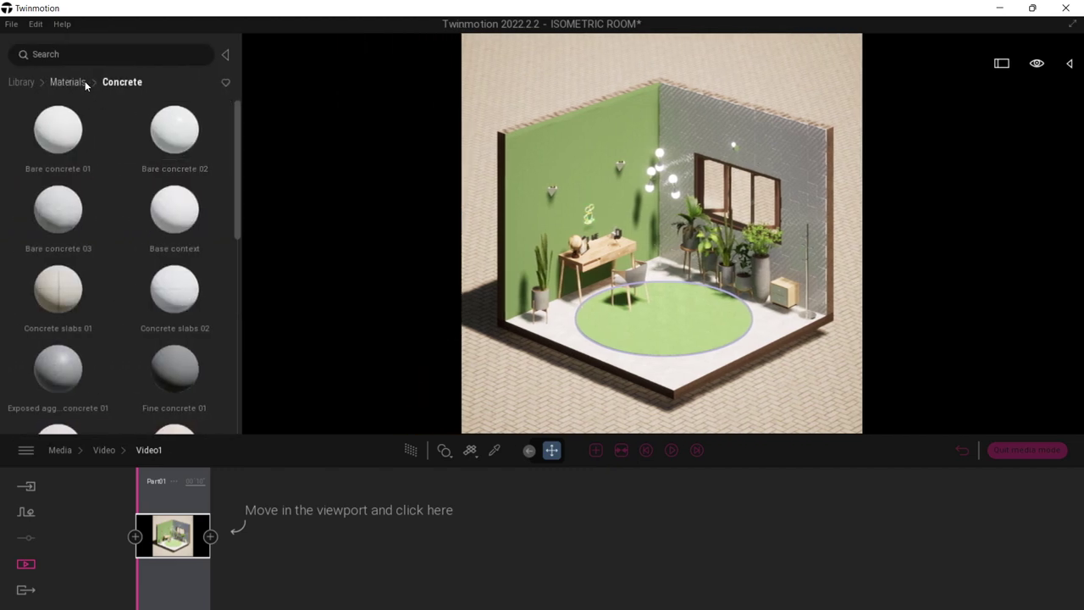
mouse_move(194, 240)
left_click_drag(194, 240, 585, 73)
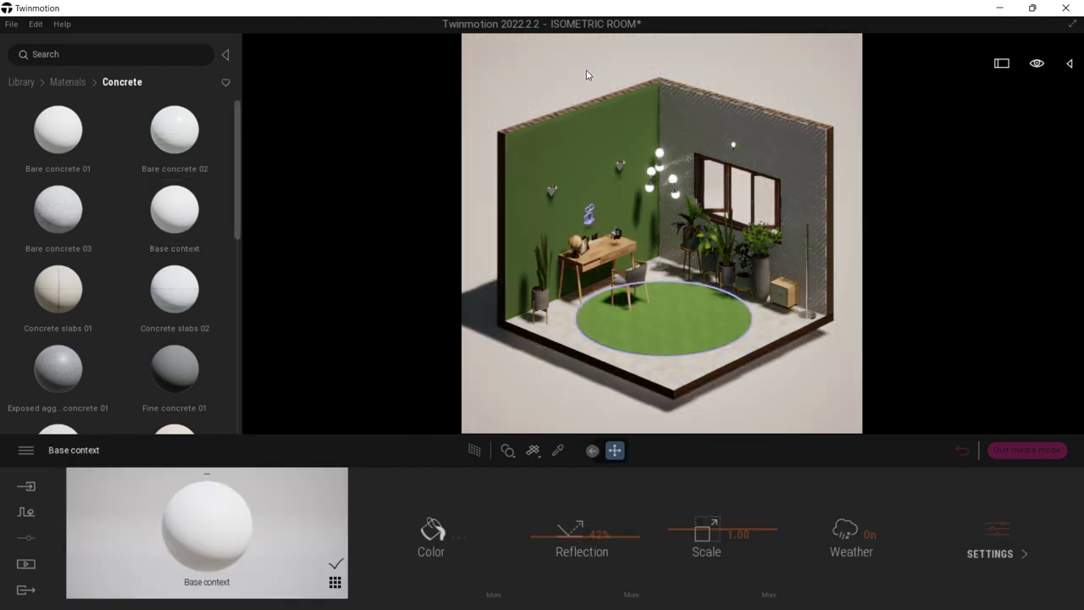
Step: Try the light green swatch C0FFB4 as the ground's Base context colour and cancel the change
left_click(430, 532)
left_click_drag(639, 150, 243, 149)
left_click(292, 255)
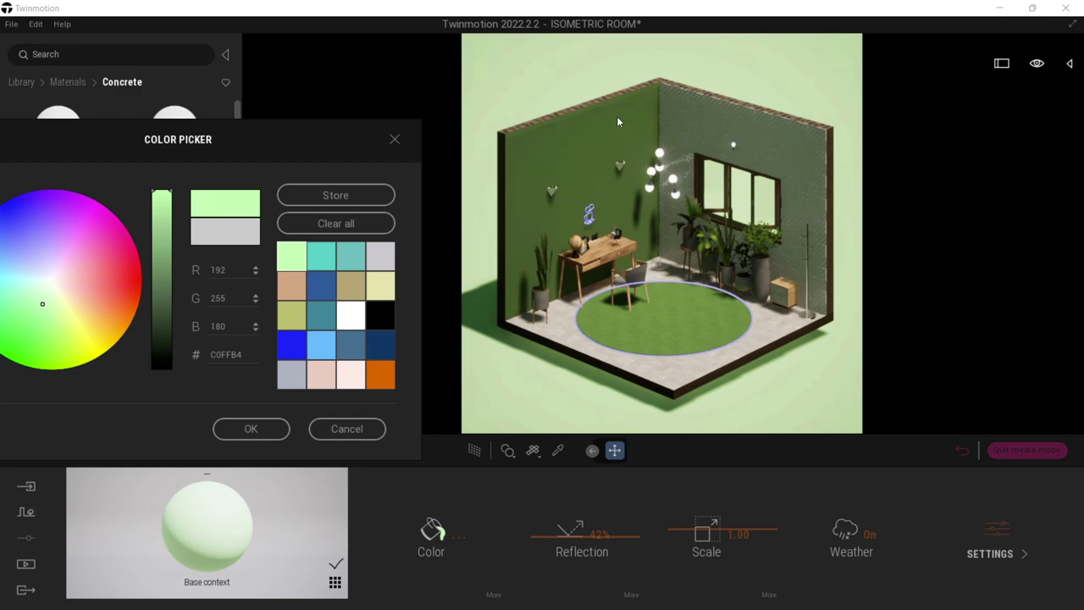
left_click(352, 428)
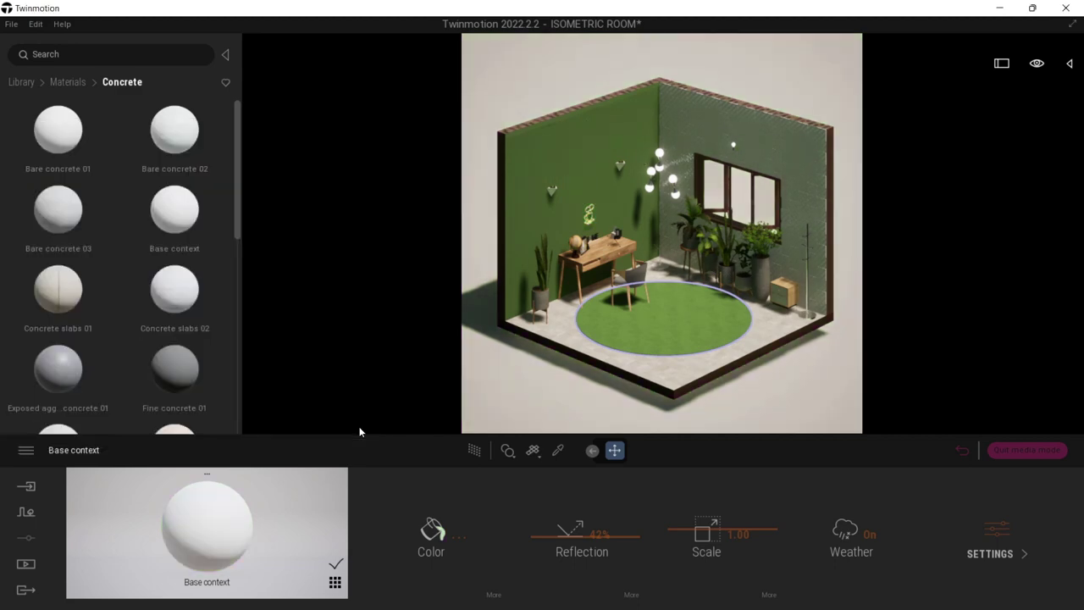
Step: Darken the ground's Base context colour to black by lowering its brightness to the minimum
key("s")
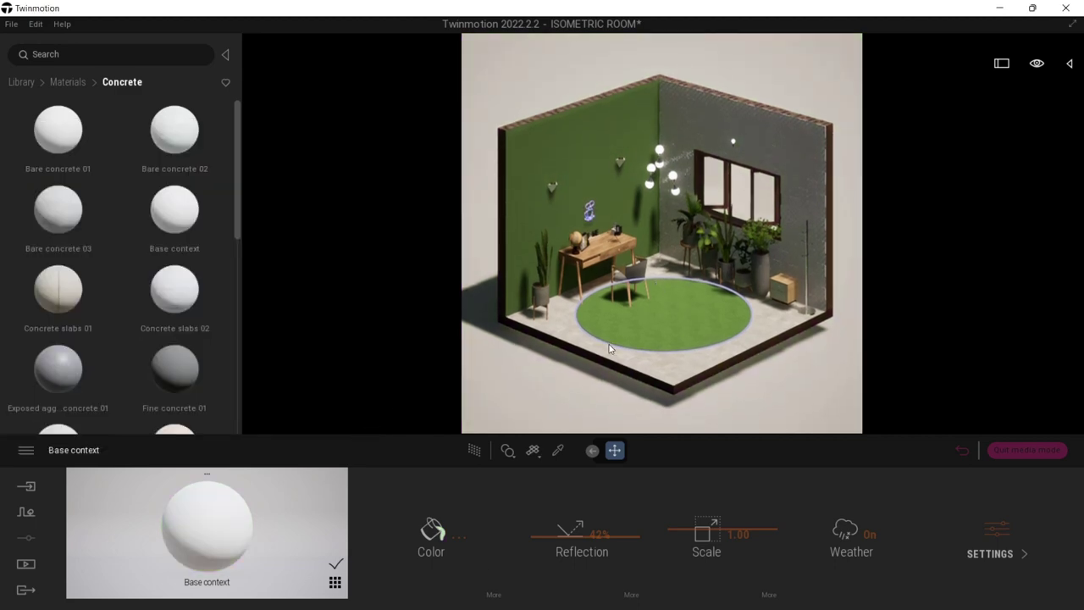
left_click(431, 534)
left_click_drag(524, 354, 285, 310)
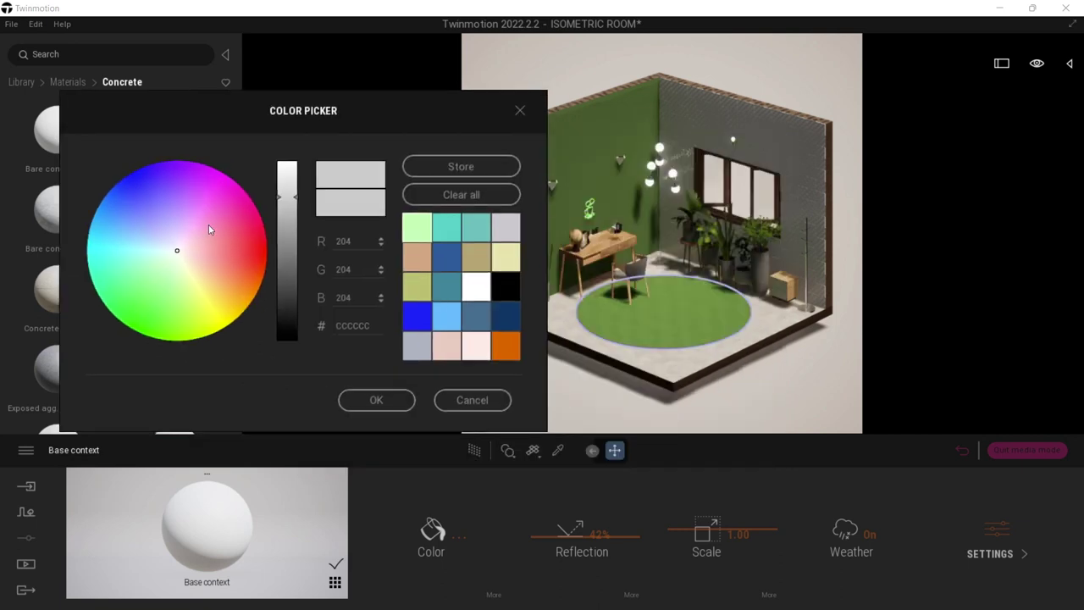
left_click_drag(294, 201, 294, 339)
left_click(395, 404)
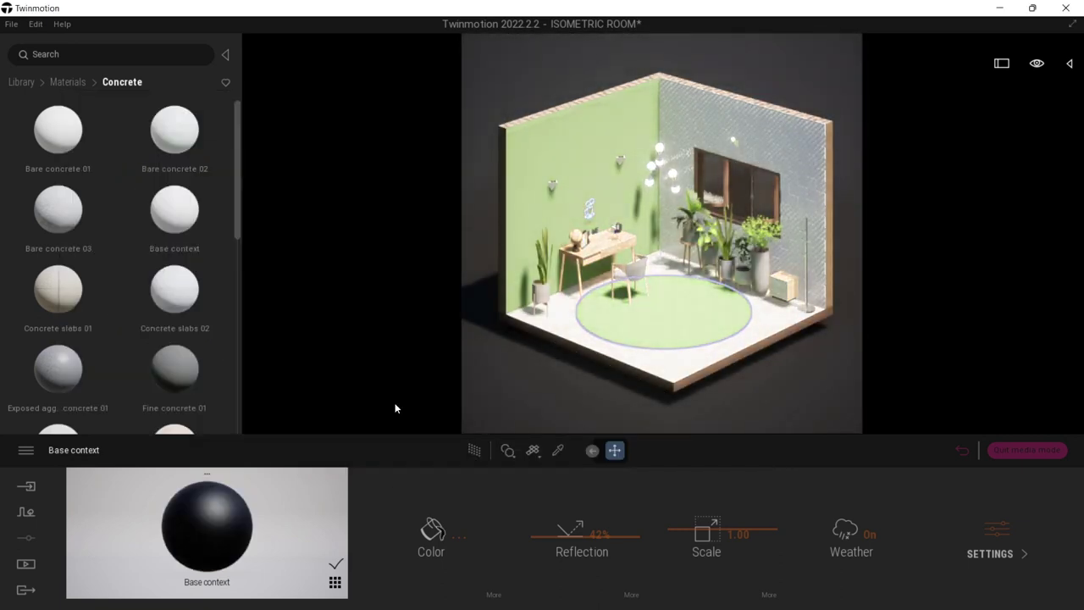
Step: Raise the black ground material's reflection to 96% and try its Metalness on and off
left_click(558, 449)
left_click_drag(576, 535, 547, 484)
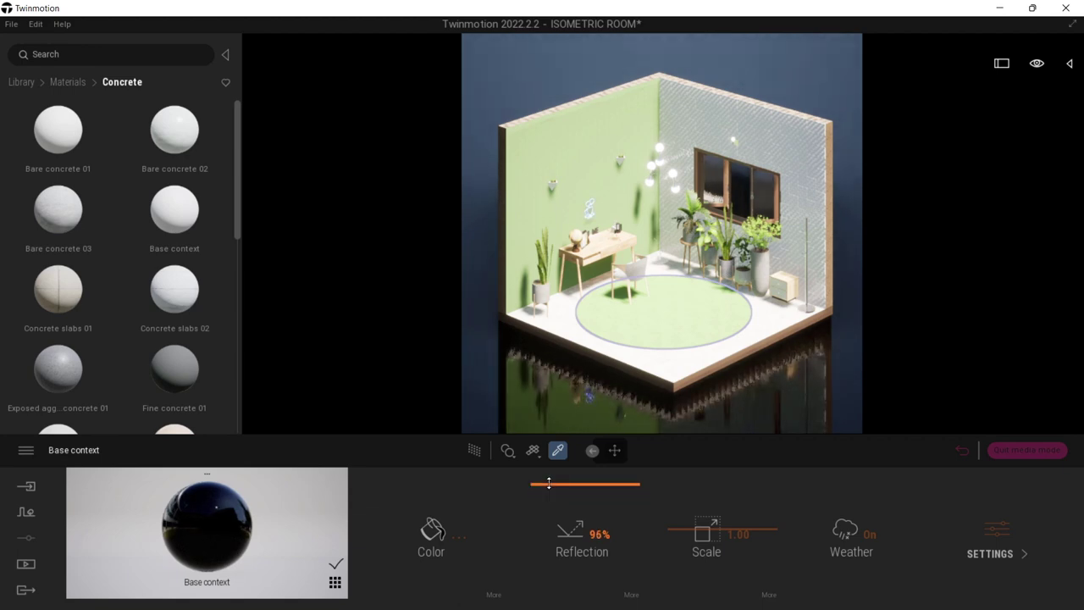
left_click(991, 553)
left_click(733, 534)
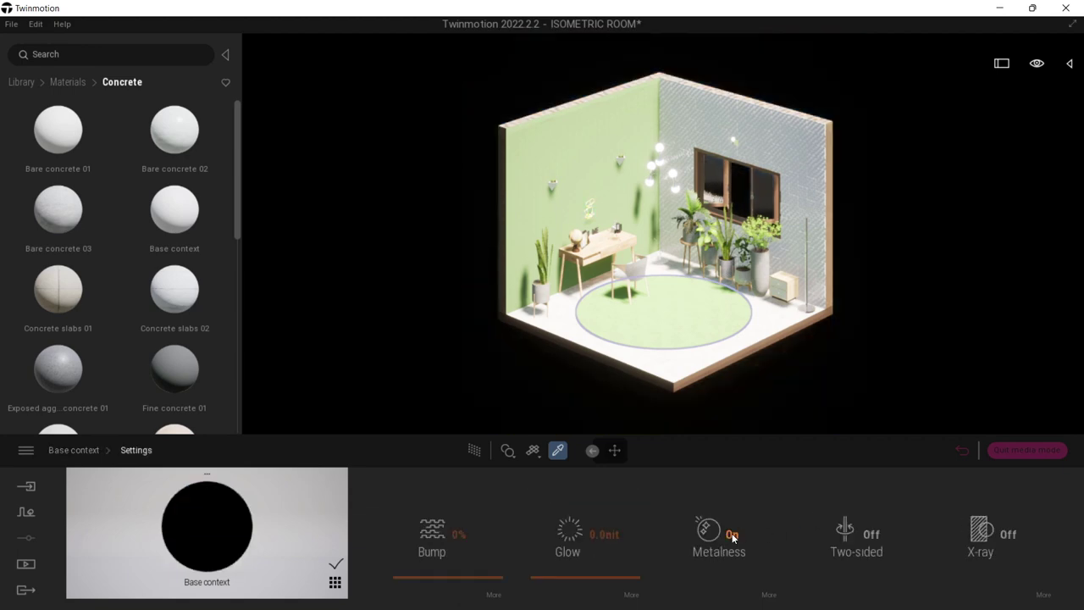
left_click(733, 534)
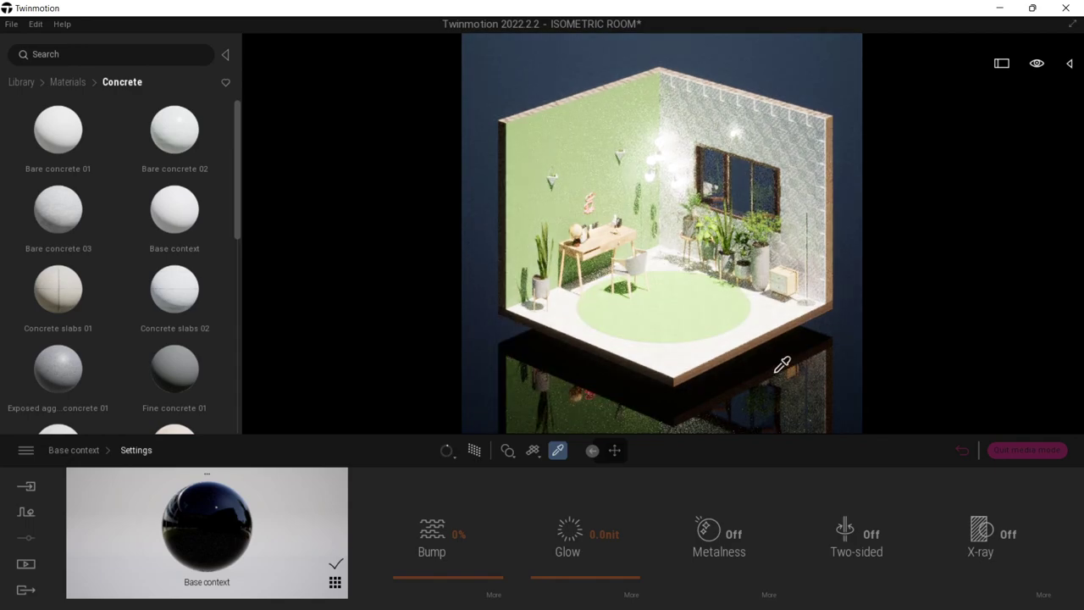
Step: Return to Video1, recentre the room above its floor reflection and refresh the first keyframe
middle_click_drag(776, 372, 726, 362)
left_click(26, 563)
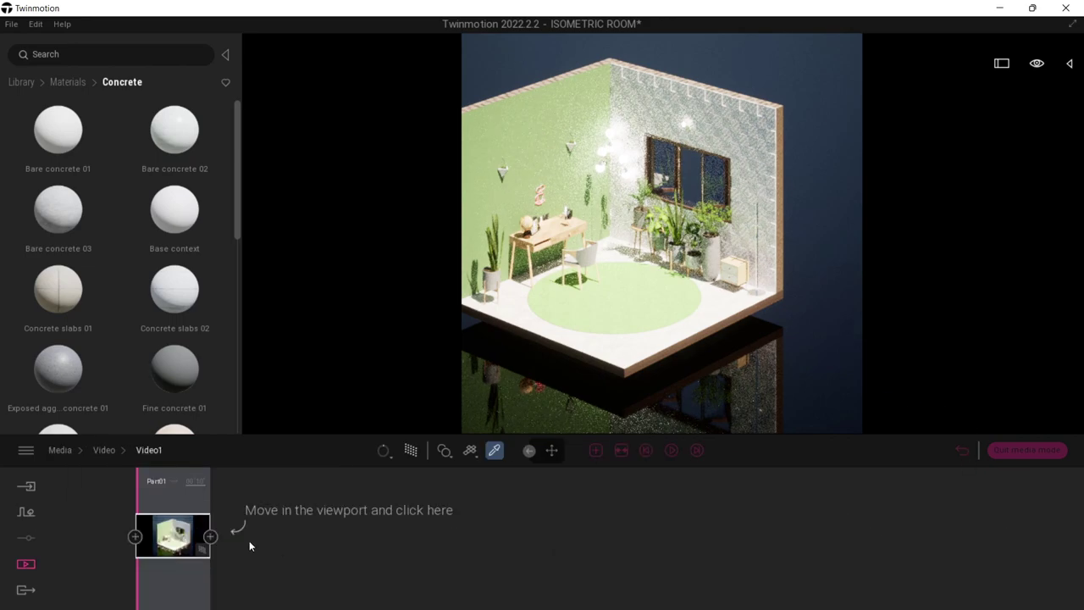
mouse_move(609, 351)
middle_mouse_down()
mouse_move(574, 344)
mouse_move(686, 342)
mouse_move(524, 338)
mouse_move(607, 338)
middle_mouse_up()
mouse_move(190, 526)
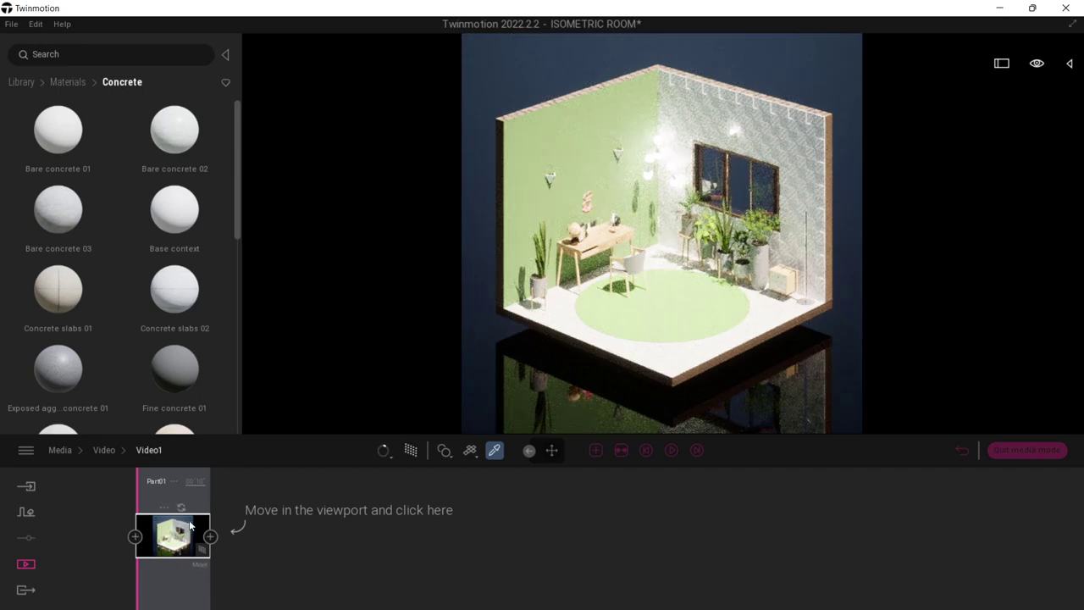
left_click(181, 508)
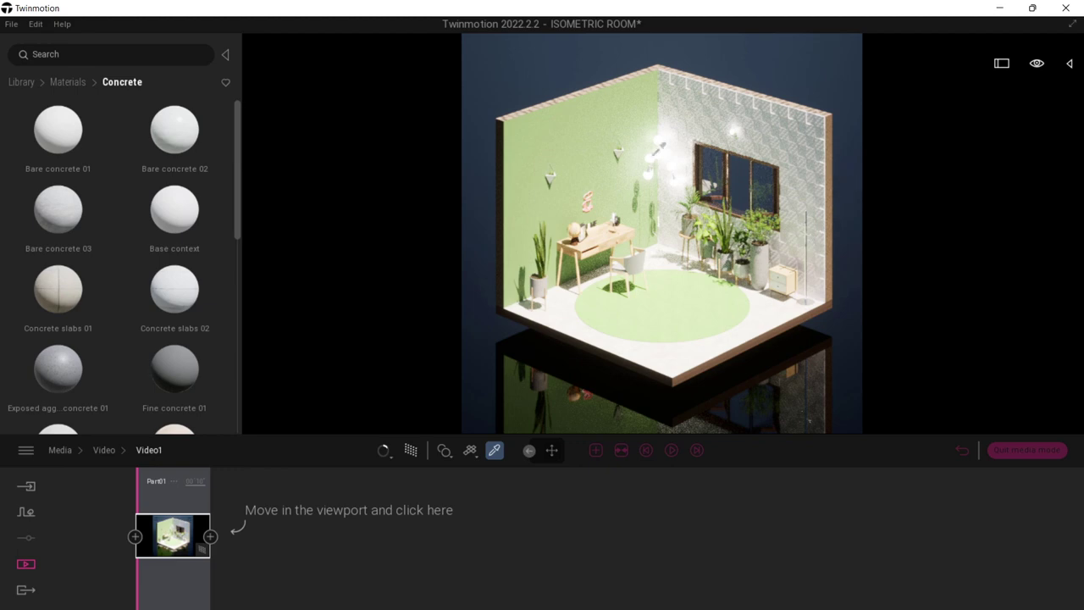
Step: Undo the dark ground changes and recolour the Base context ground light green (C0FFB4), with the path tracer off
key("Escape")
key("r")
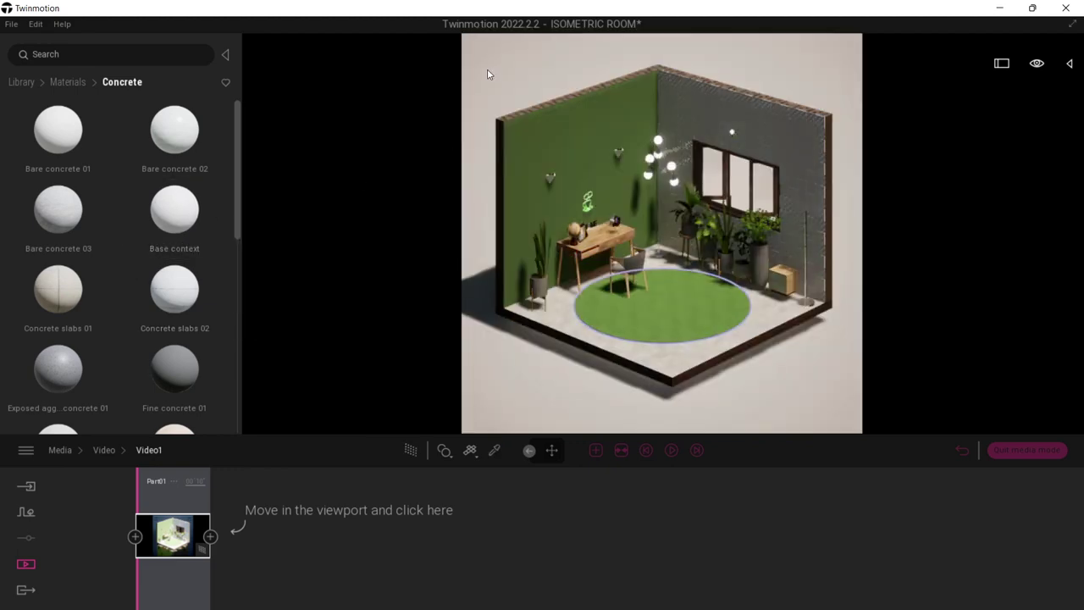
left_click(488, 74)
left_click(456, 530)
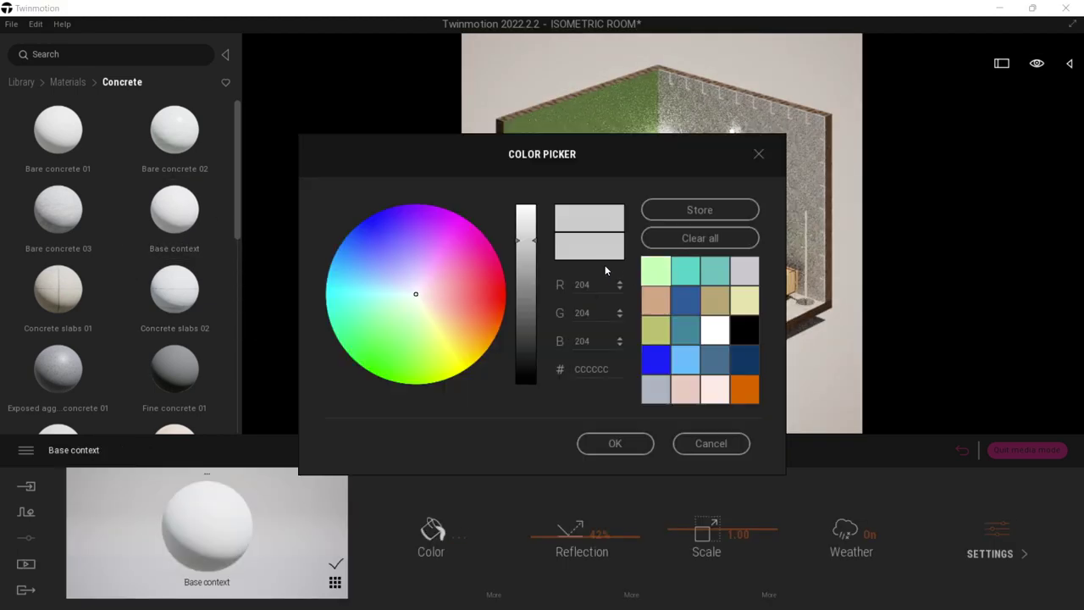
left_click(665, 276)
left_click_drag(621, 146, 401, 72)
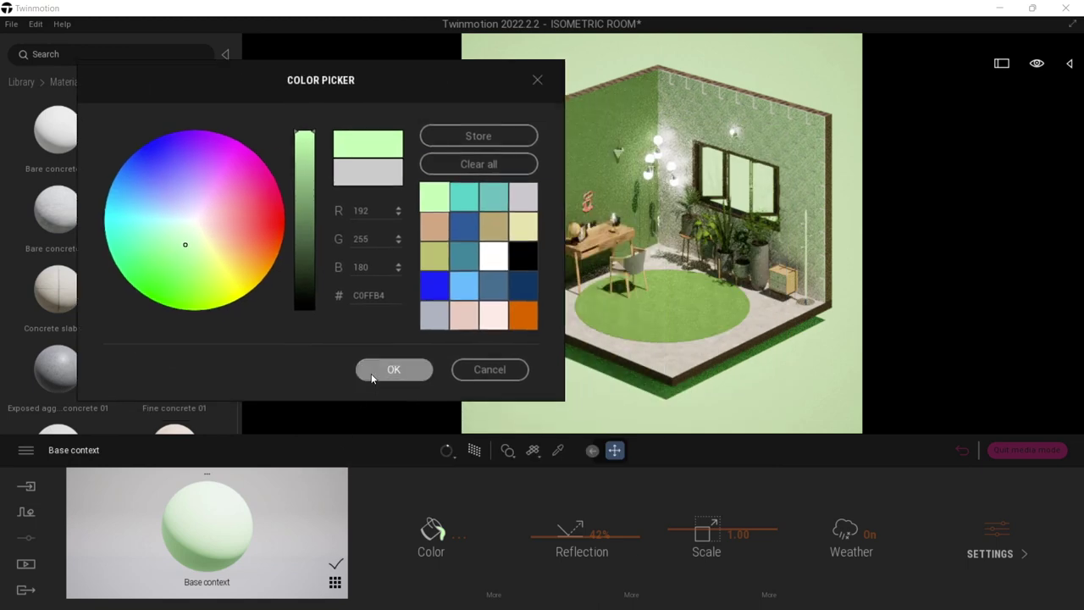
left_click(394, 369)
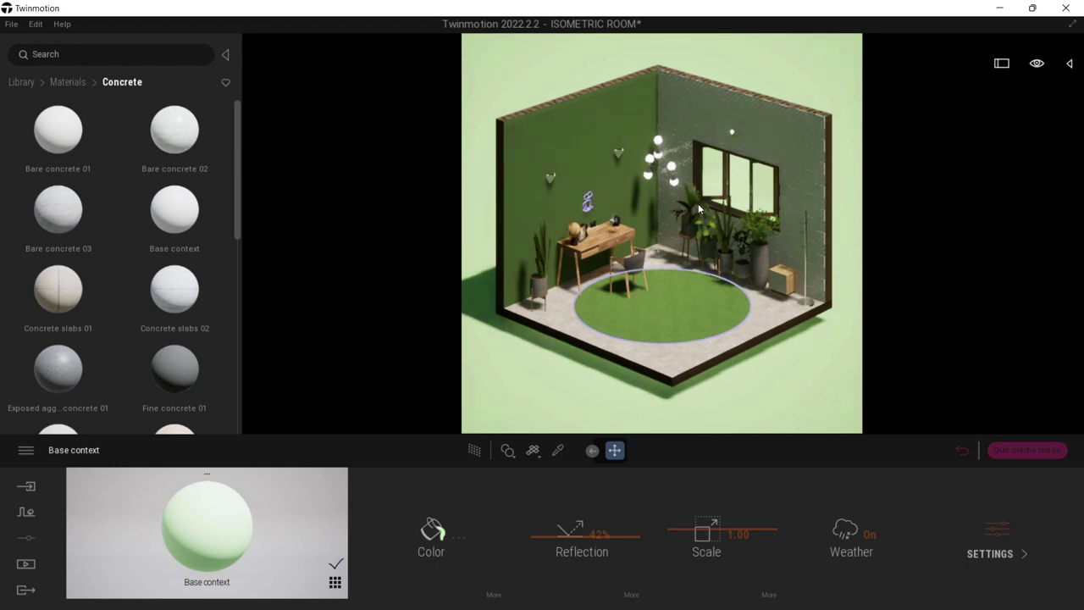
Step: In the first keyframe's lighting settings for Video1, set the exposure to 0.77 and the ambient light to 1.24
left_click(963, 452)
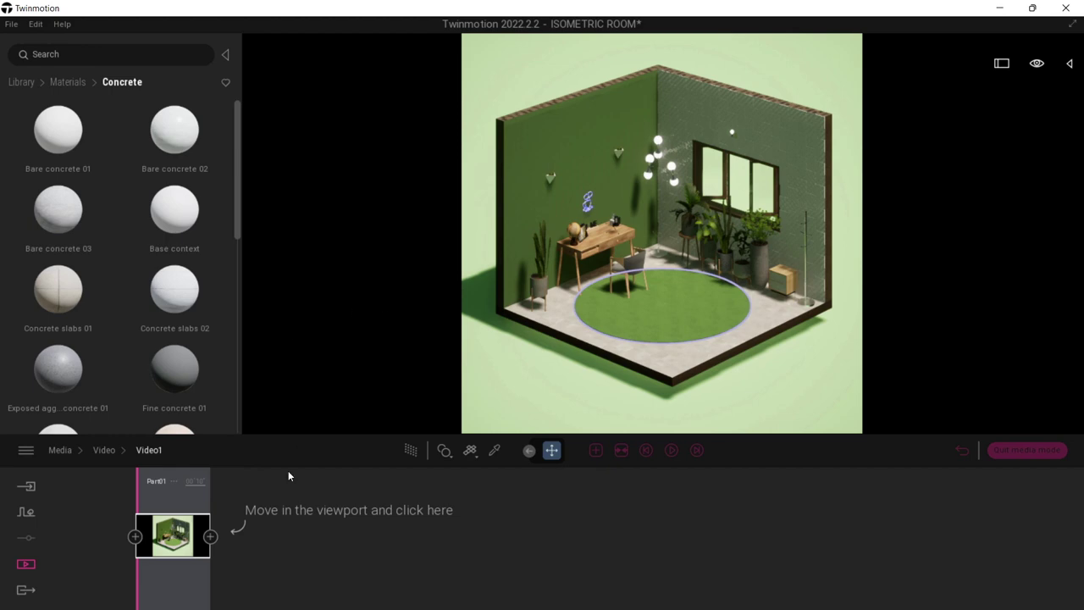
left_click(199, 567)
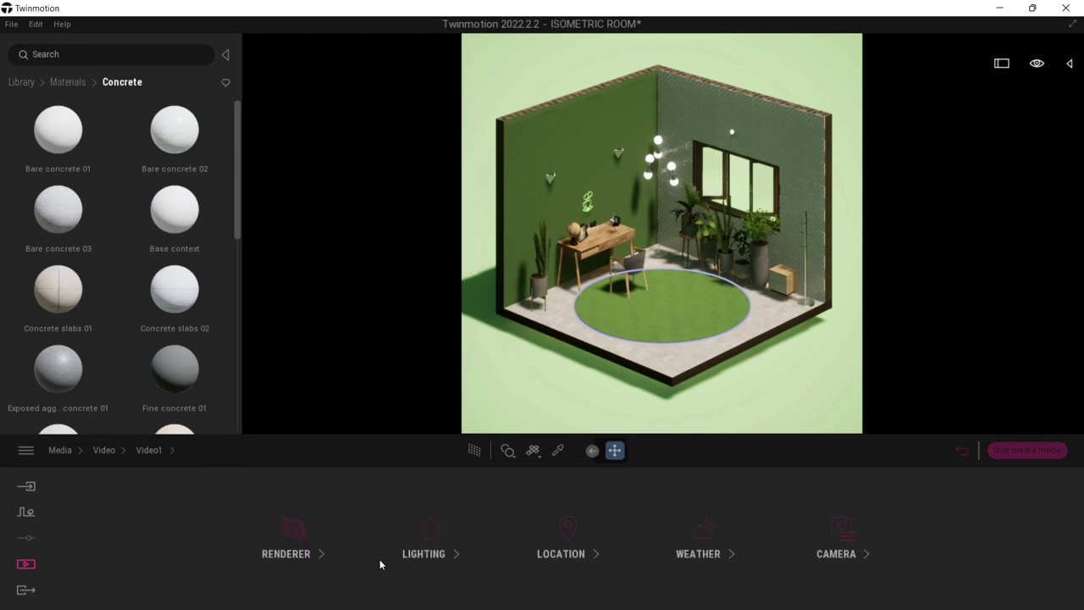
left_click(403, 549)
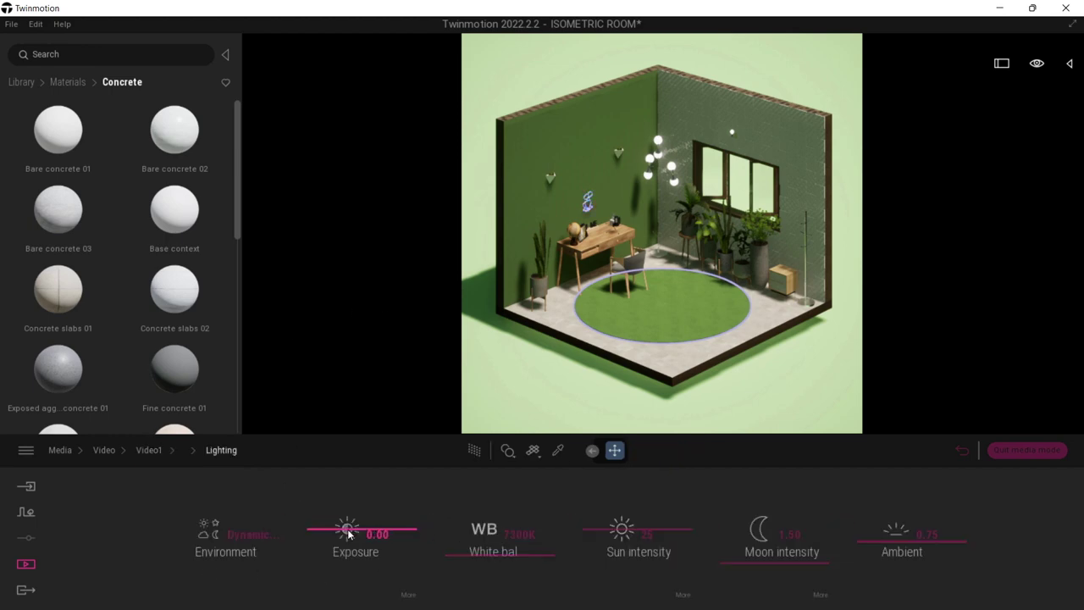
mouse_move(348, 532)
left_mouse_down()
mouse_move(373, 520)
mouse_move(346, 525)
mouse_move(397, 534)
mouse_move(357, 532)
left_mouse_up()
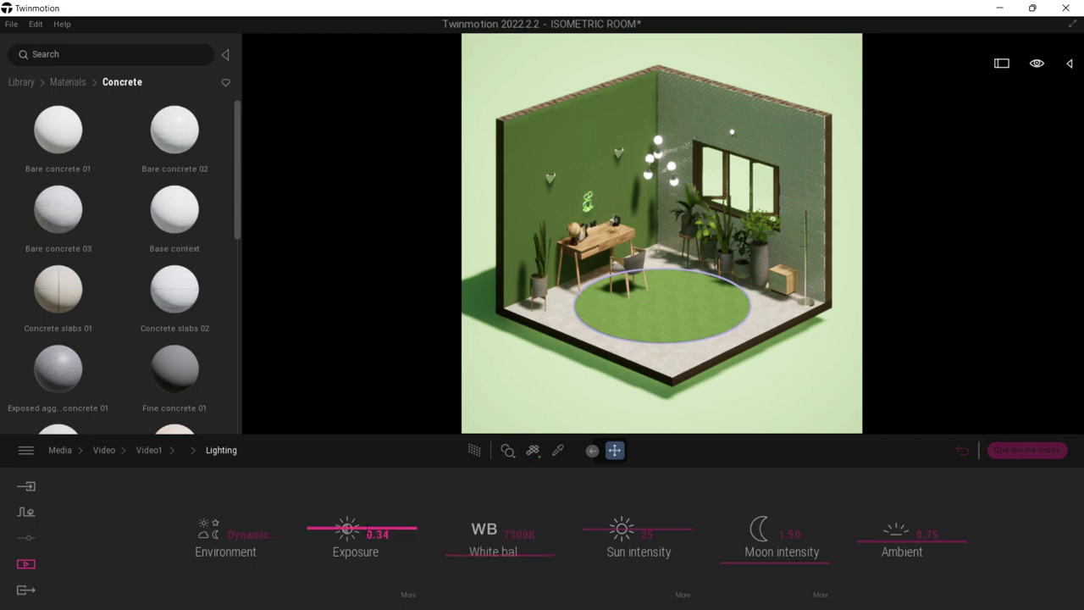
left_click_drag(345, 531, 346, 530)
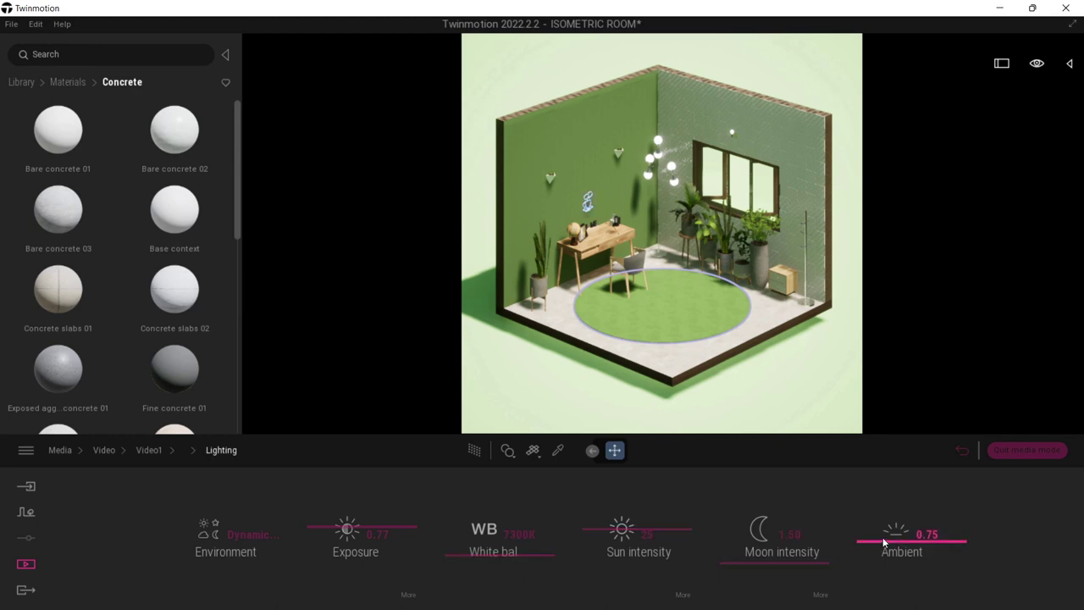
left_click_drag(883, 537, 920, 603)
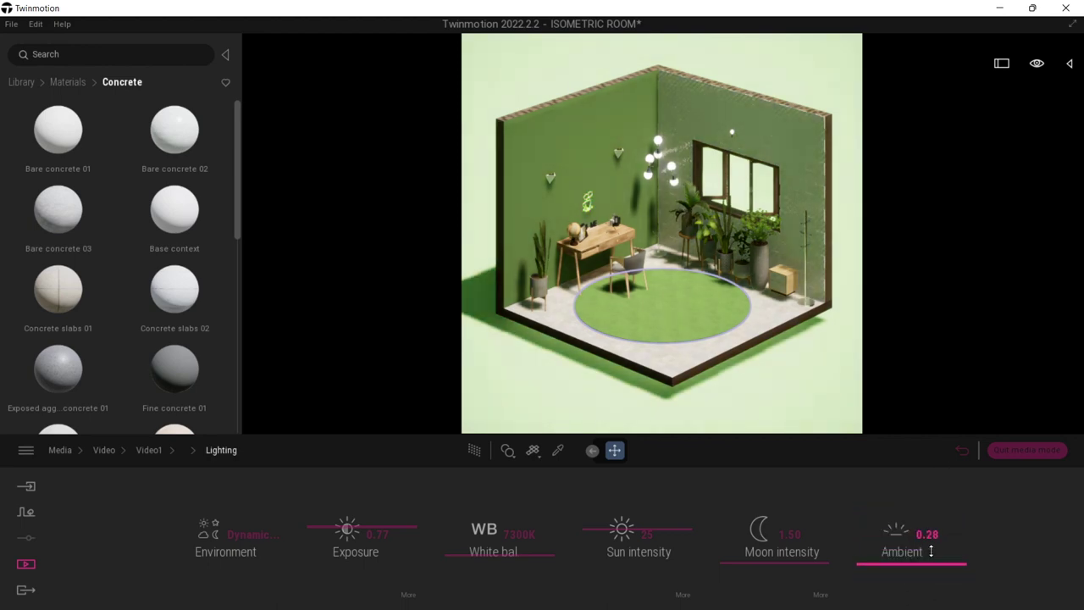
left_click_drag(931, 552, 923, 516)
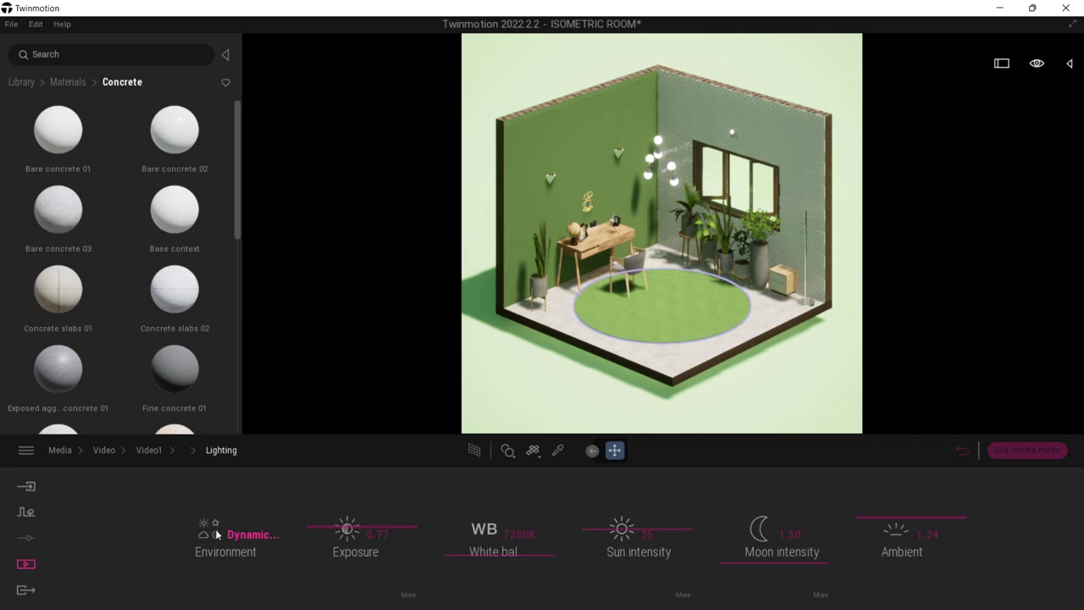
Step: In the first keyframe's location settings, set the time of day to 15:44, the month to March and the north offset to 5°
left_click(183, 451)
left_click(576, 540)
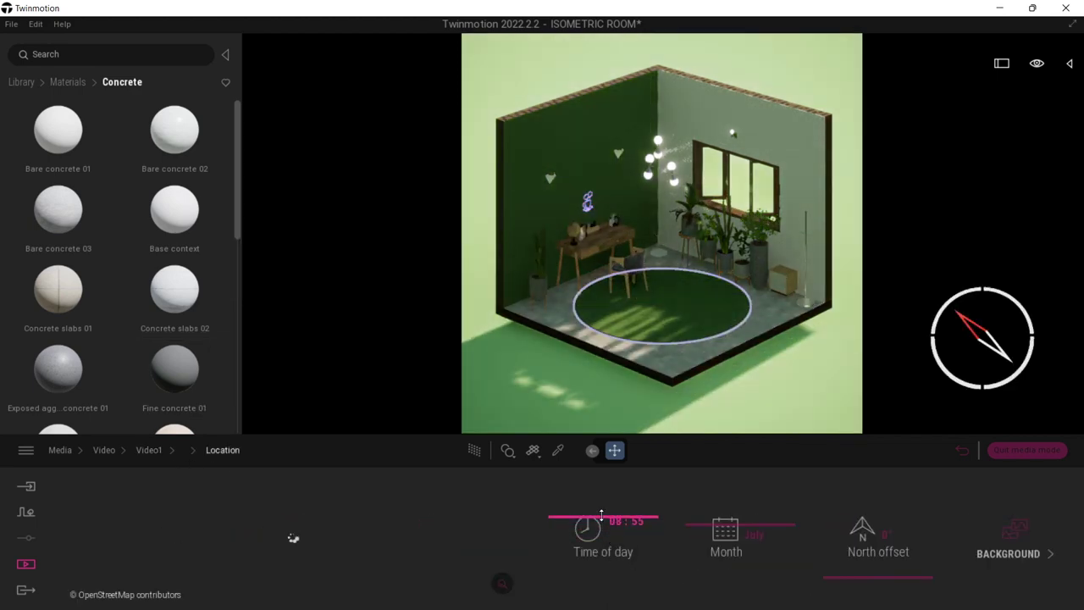
left_click_drag(601, 514, 601, 549)
left_click_drag(741, 555, 714, 555)
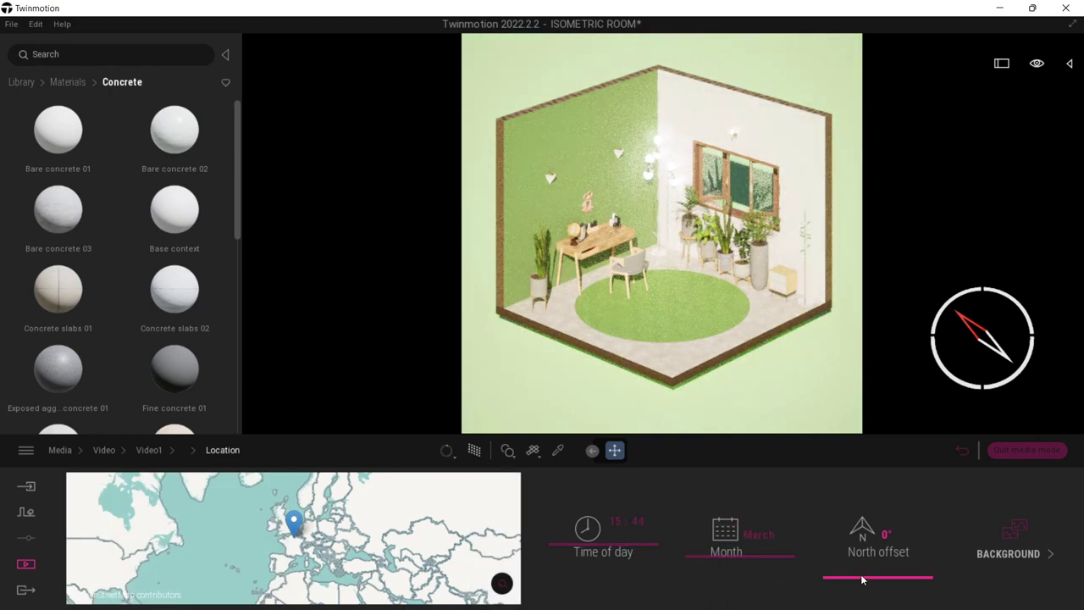
left_click_drag(857, 569, 887, 576)
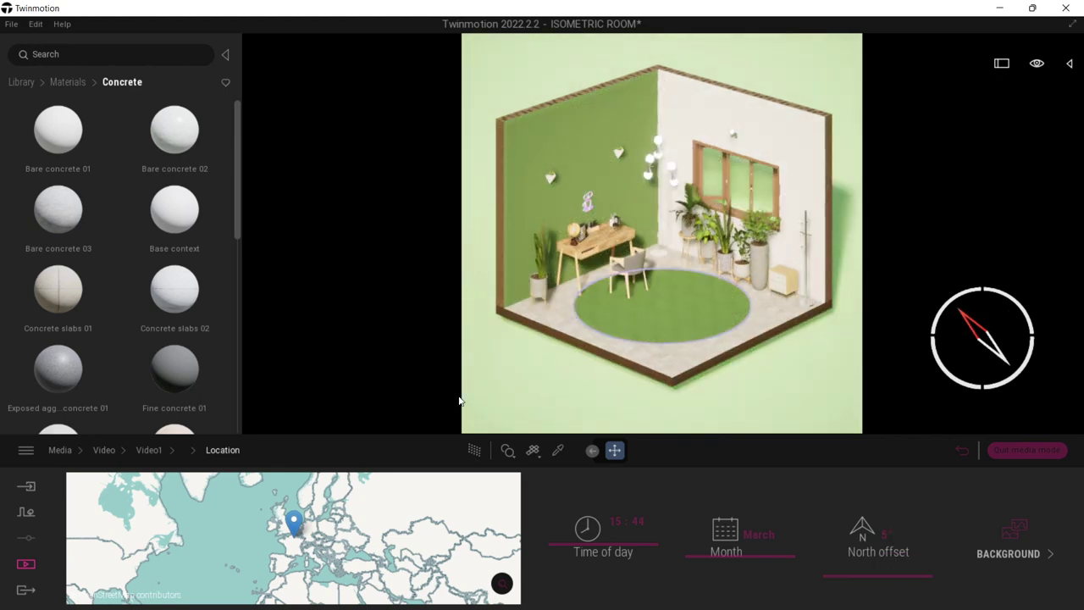
left_click(164, 452)
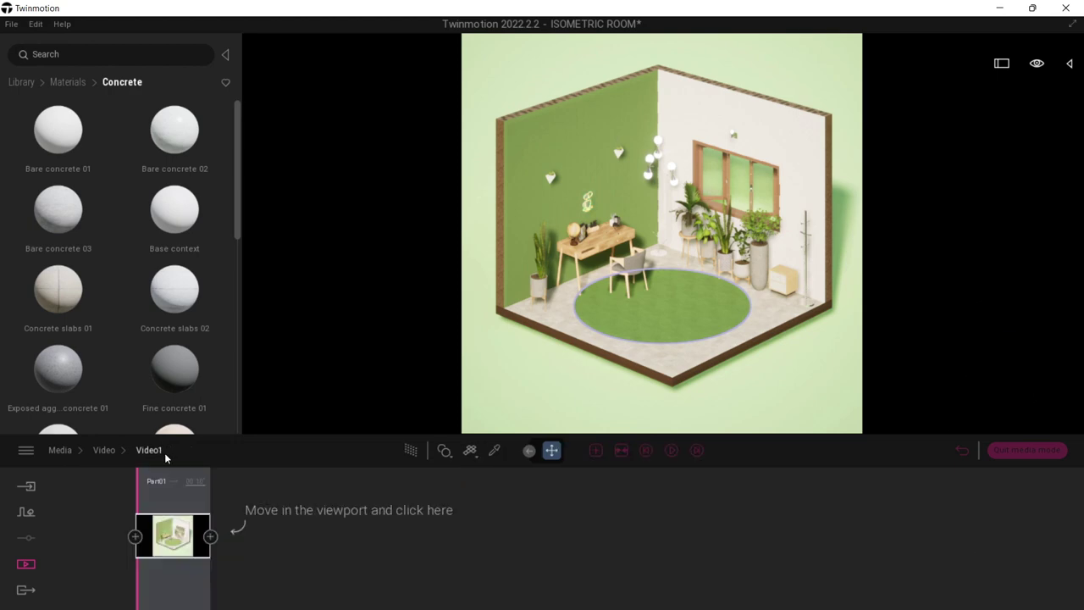
left_click(106, 450)
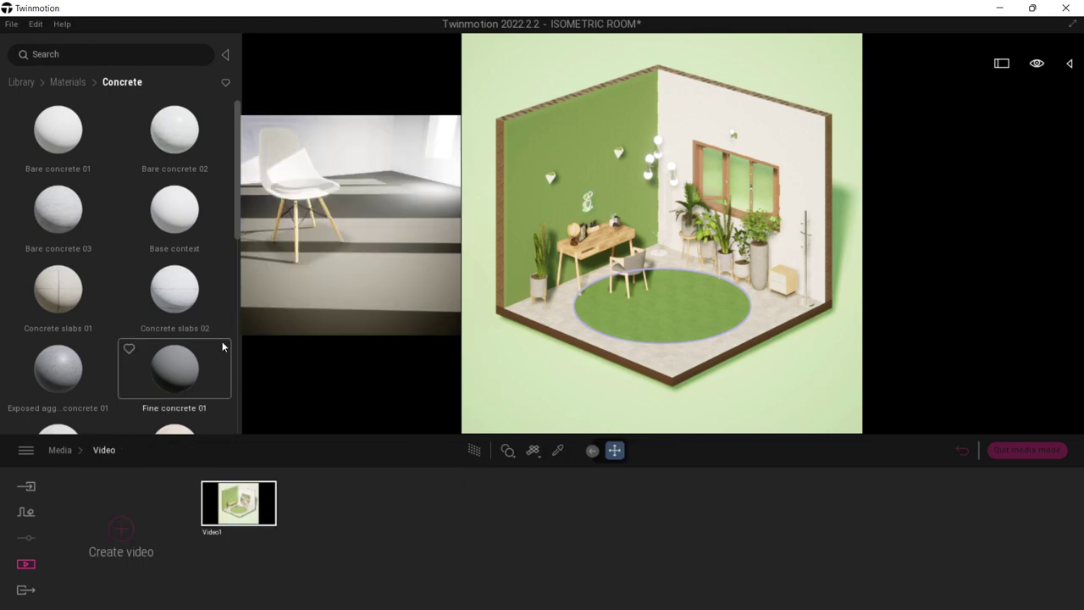
Step: Apply the MoAf Clear 06 sky from the library's clear HDRI skies to the scene as the sky light
left_click(52, 81)
left_click(24, 81)
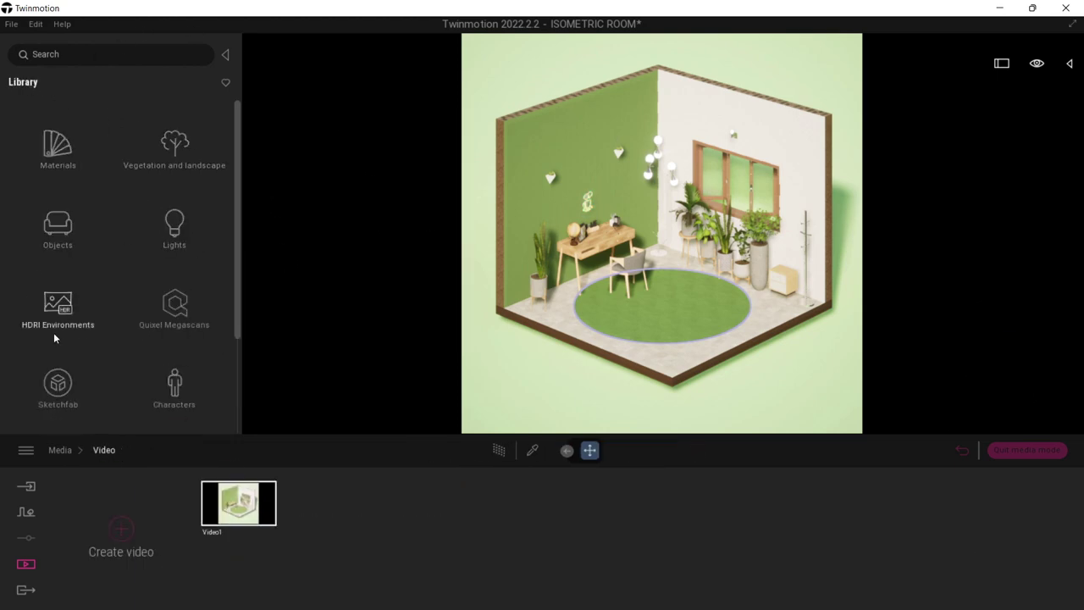
left_click(59, 301)
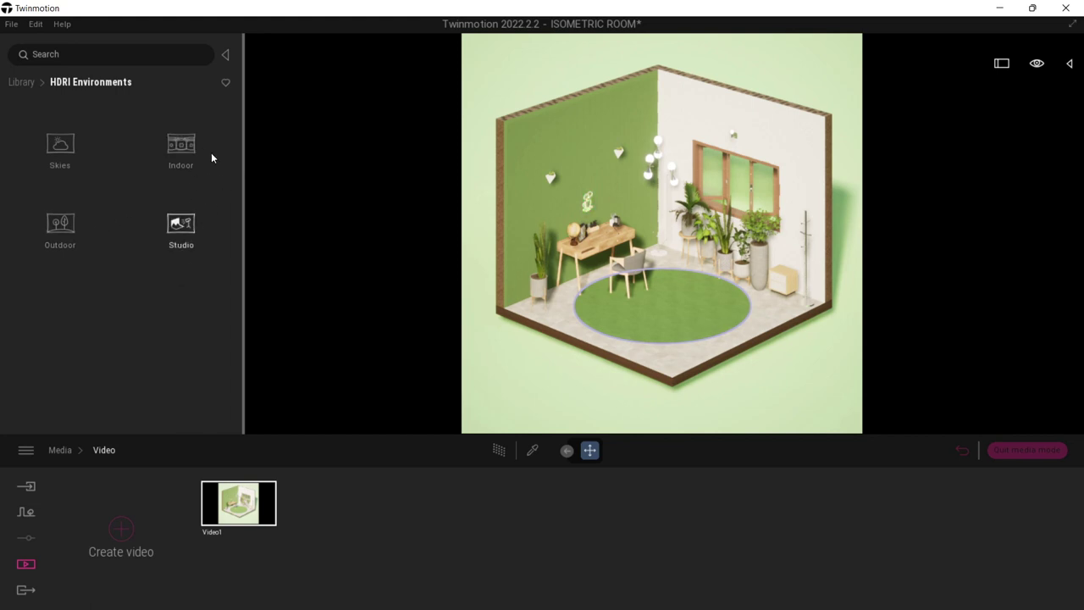
left_click(53, 149)
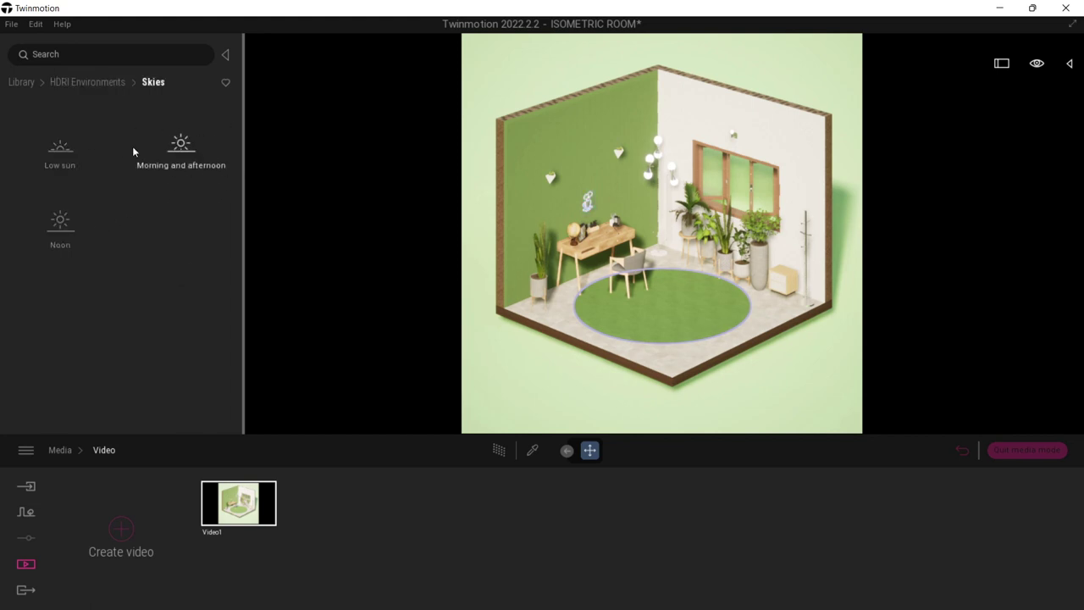
left_click(181, 150)
left_click(60, 150)
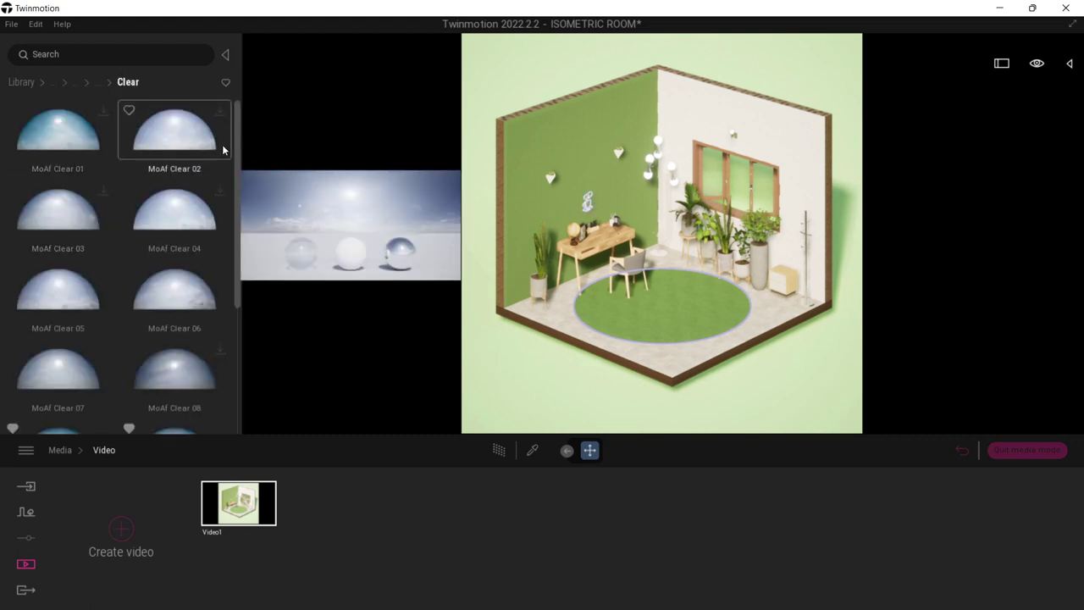
left_click_drag(237, 134, 232, 217)
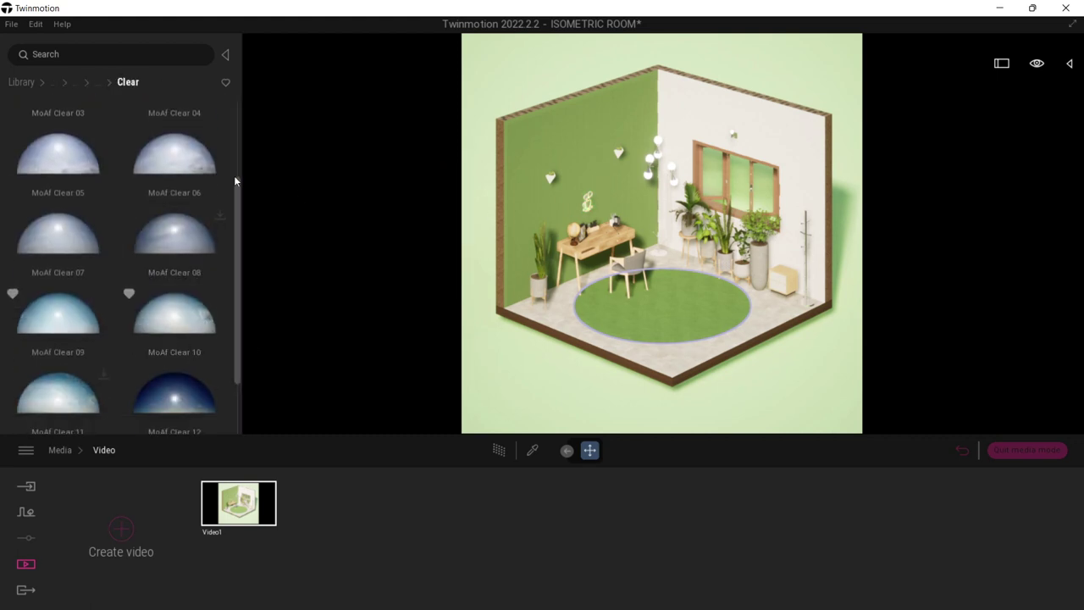
scroll(110, 173, "up", 3)
left_click_drag(171, 298, 631, 279)
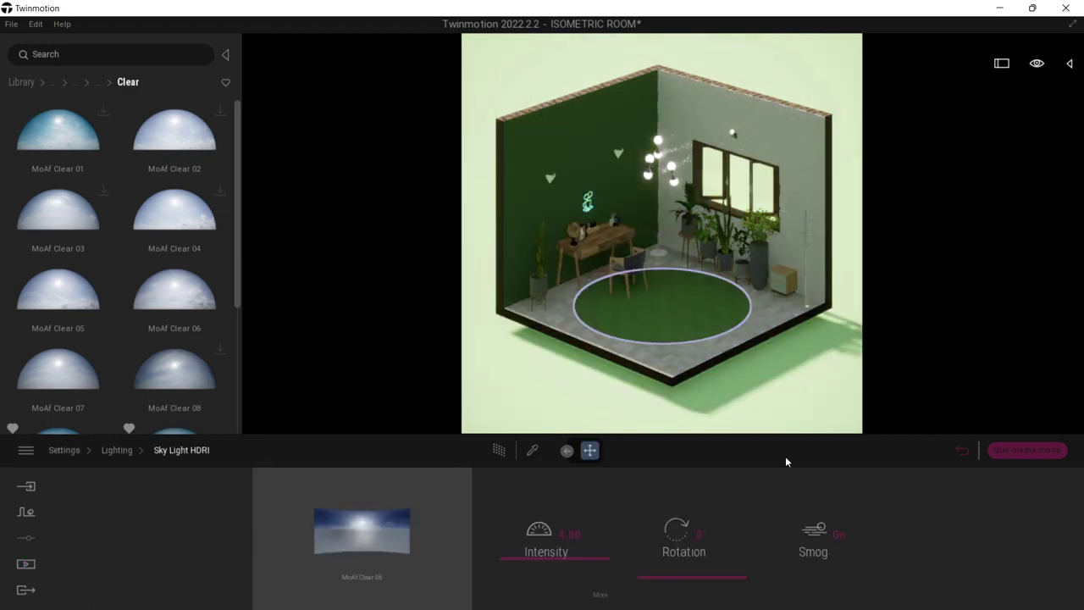
Step: Turn on the path tracer, set the sky light HDRI's intensity to 1.00 and rotate it to about 150°
left_click_drag(699, 569, 692, 541)
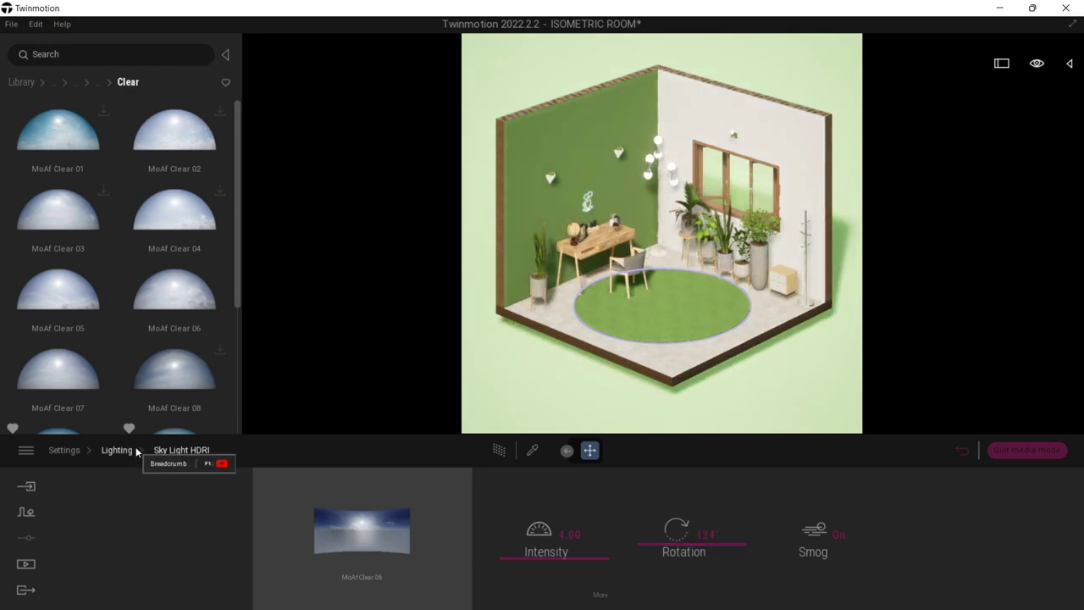
key("r")
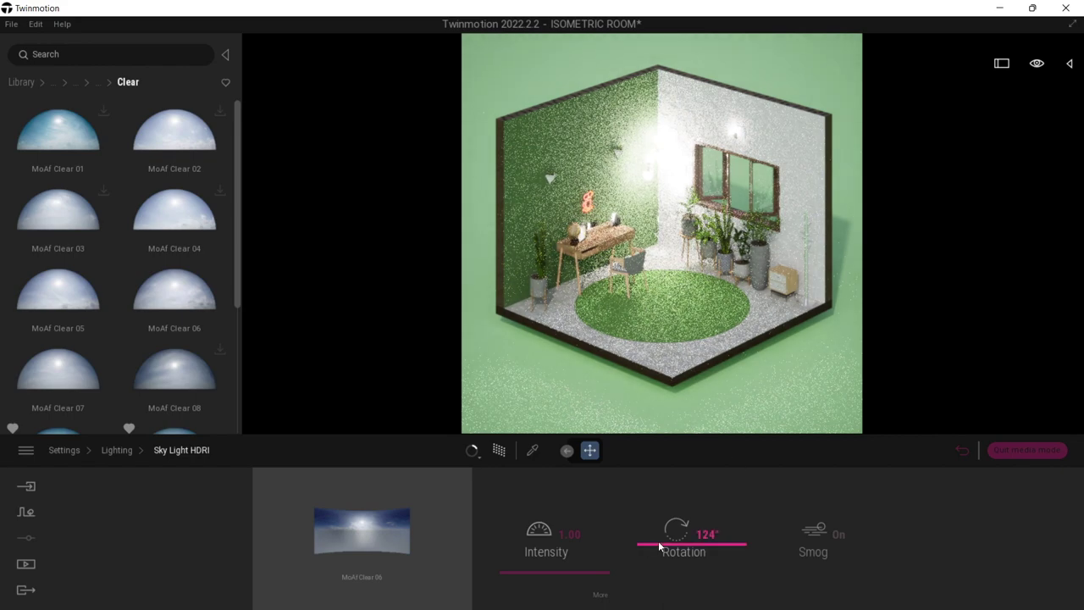
mouse_move(659, 544)
left_mouse_down()
mouse_move(646, 537)
mouse_move(671, 536)
left_mouse_up()
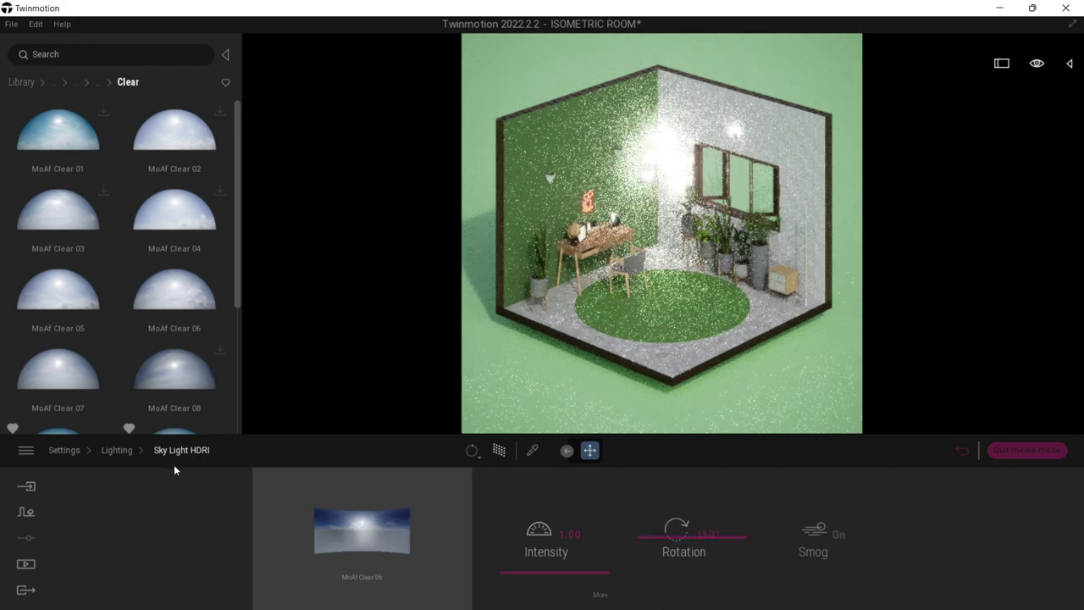
Step: Set the sun intensity to 14, try a sun size of 15.77 and reduce it for a sharper shadow
left_click(127, 453)
mouse_move(629, 578)
left_mouse_down()
mouse_move(625, 558)
mouse_move(636, 591)
mouse_move(625, 566)
left_mouse_up()
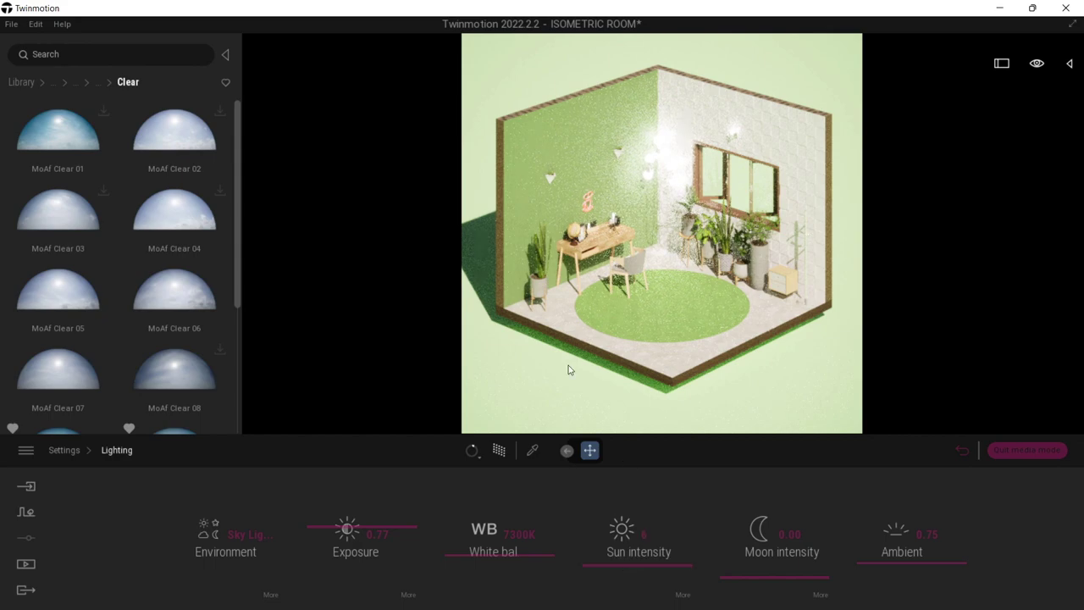
left_click_drag(632, 564, 678, 591)
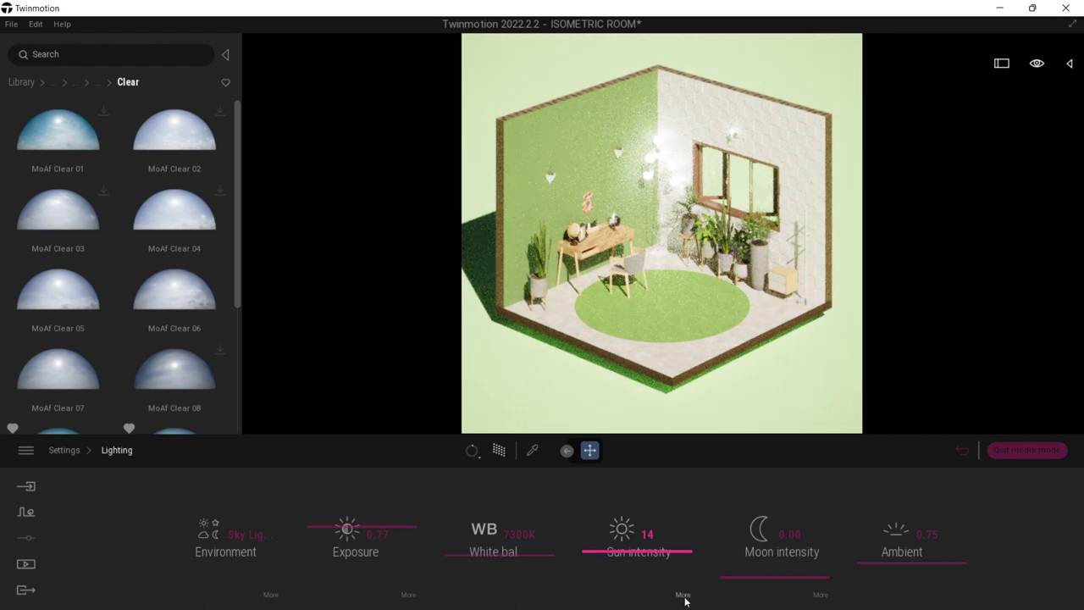
left_click(683, 595)
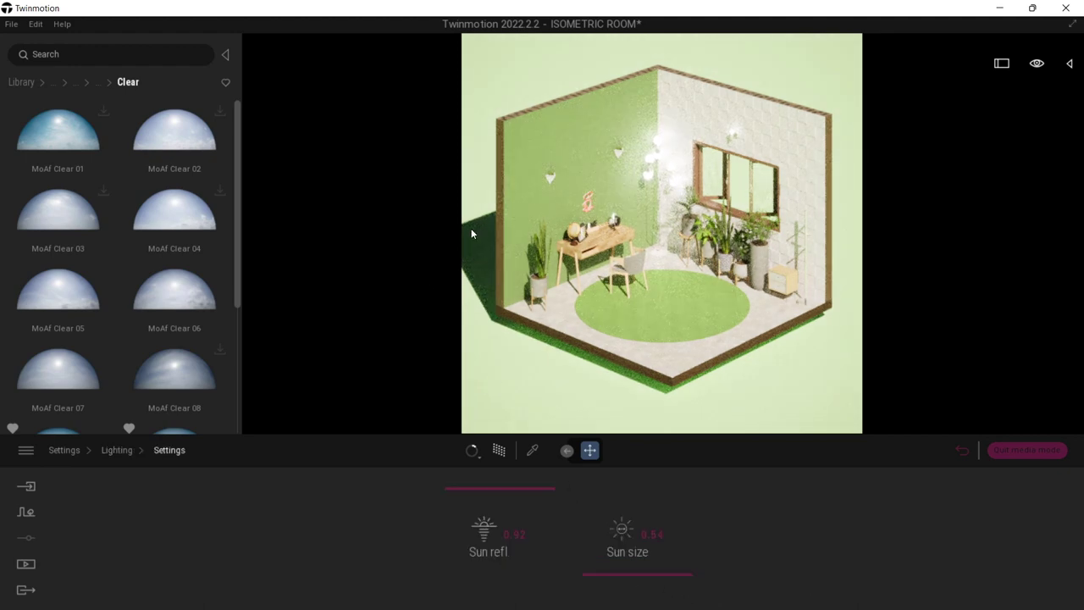
left_click_drag(622, 573, 669, 559)
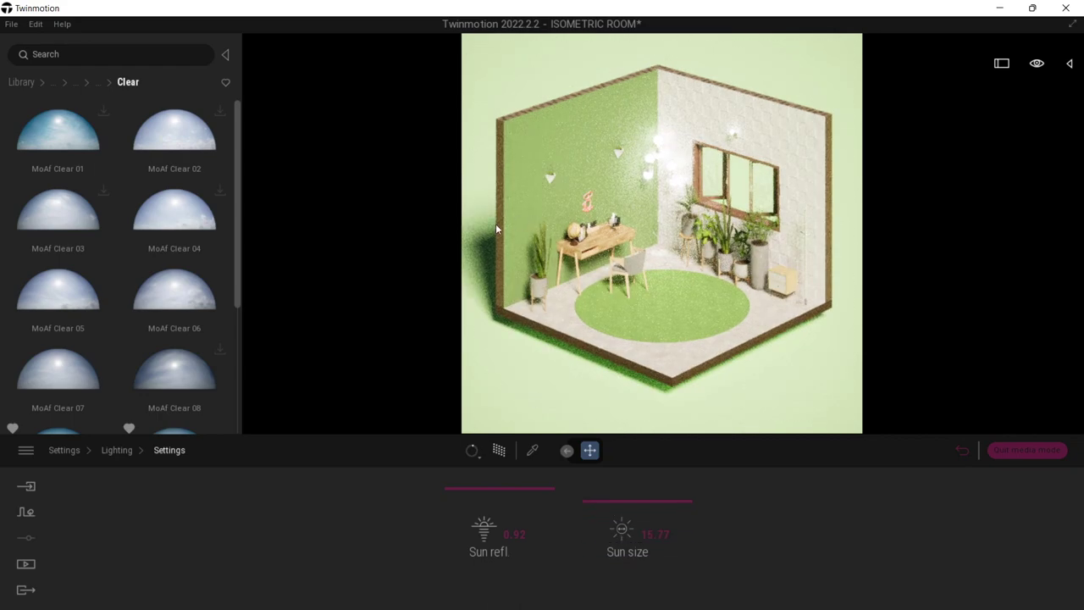
left_click_drag(634, 504, 625, 536)
left_click(126, 451)
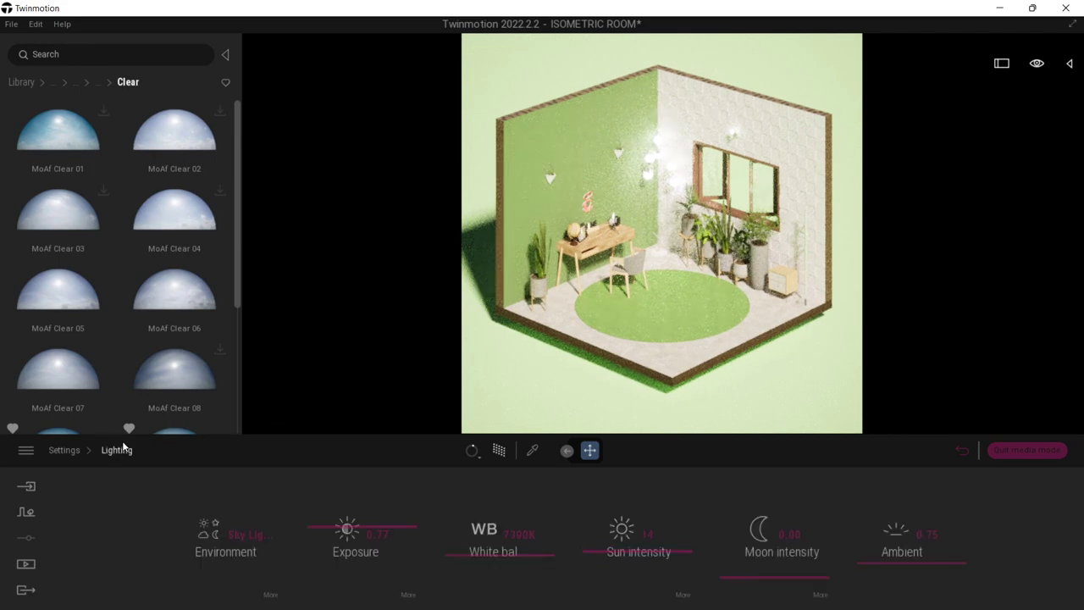
Step: Switch the lighting environment to Dynamic Sky and set the location's time of day to 14:52
left_click(248, 527)
left_click(230, 561)
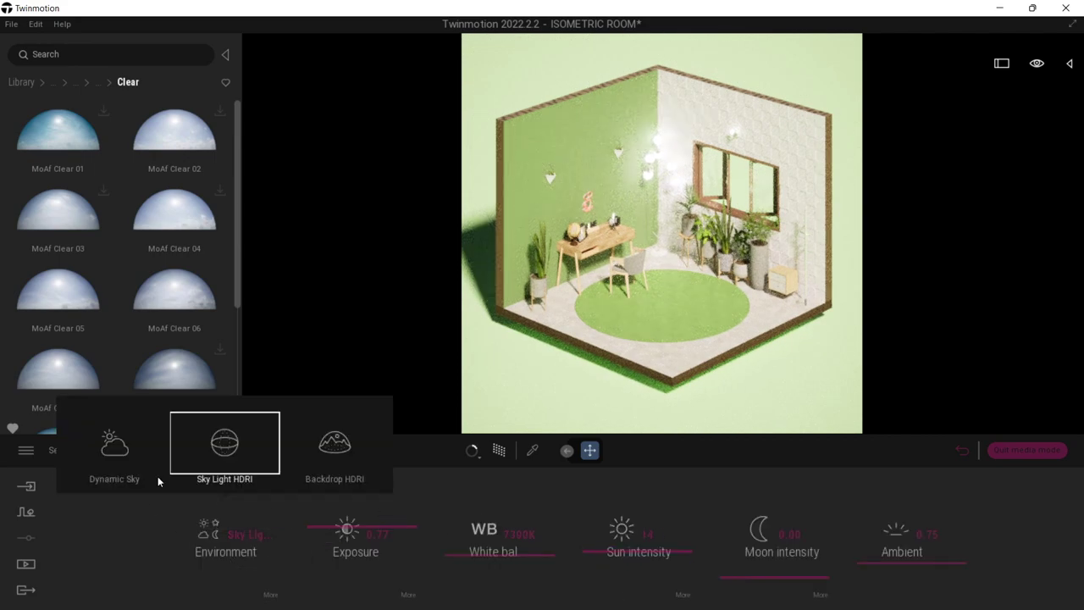
left_click(119, 459)
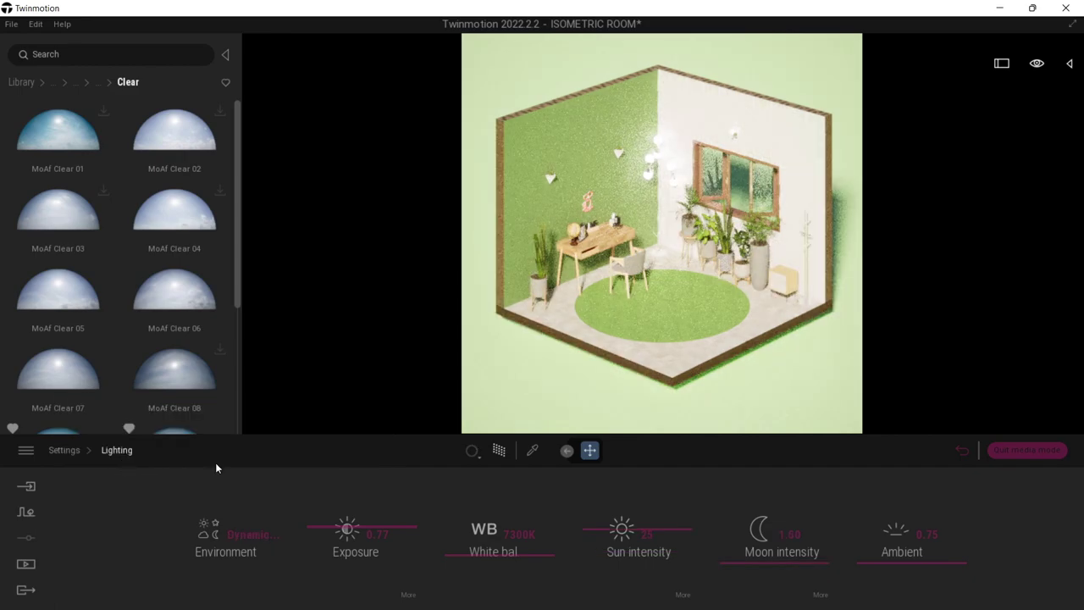
left_click(65, 452)
left_click(561, 534)
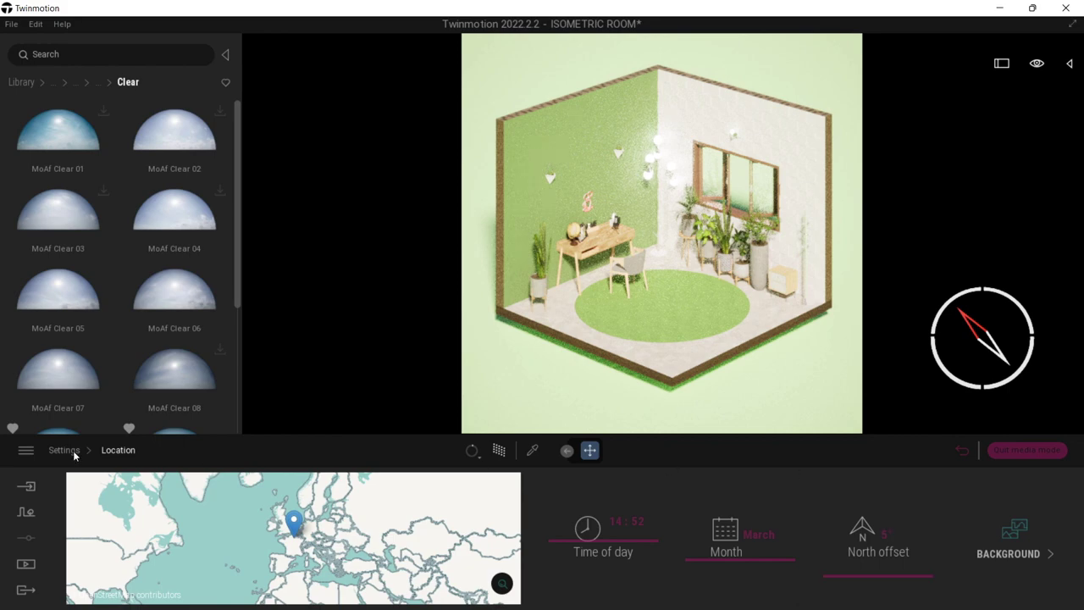
Step: Switch the environment back to Sky Light HDRI and set the sky's rotation to 113°
left_click(74, 455)
left_click(418, 529)
left_click(209, 532)
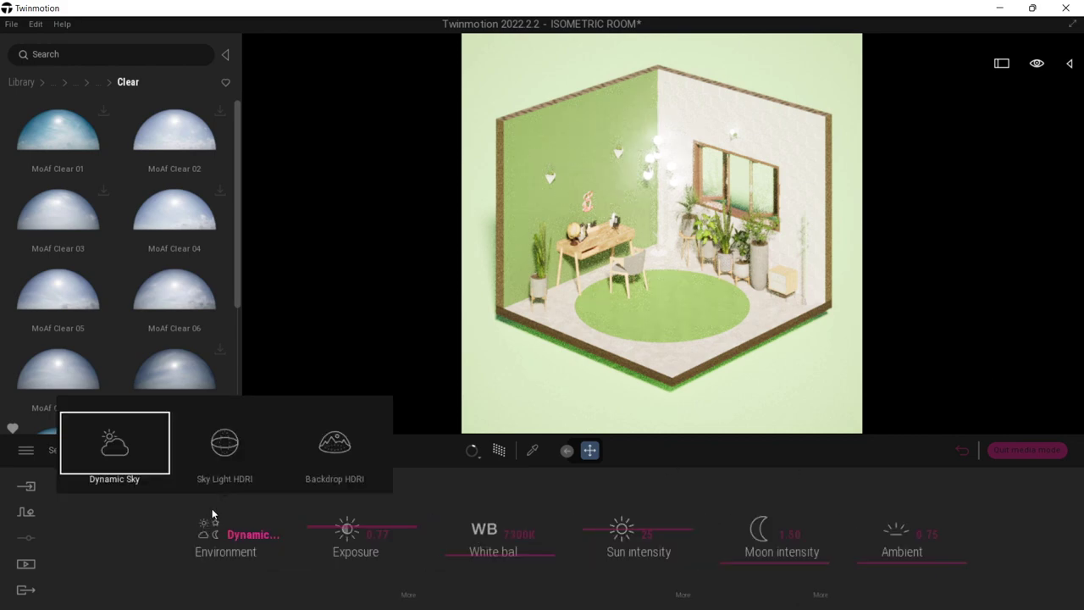
left_click(222, 451)
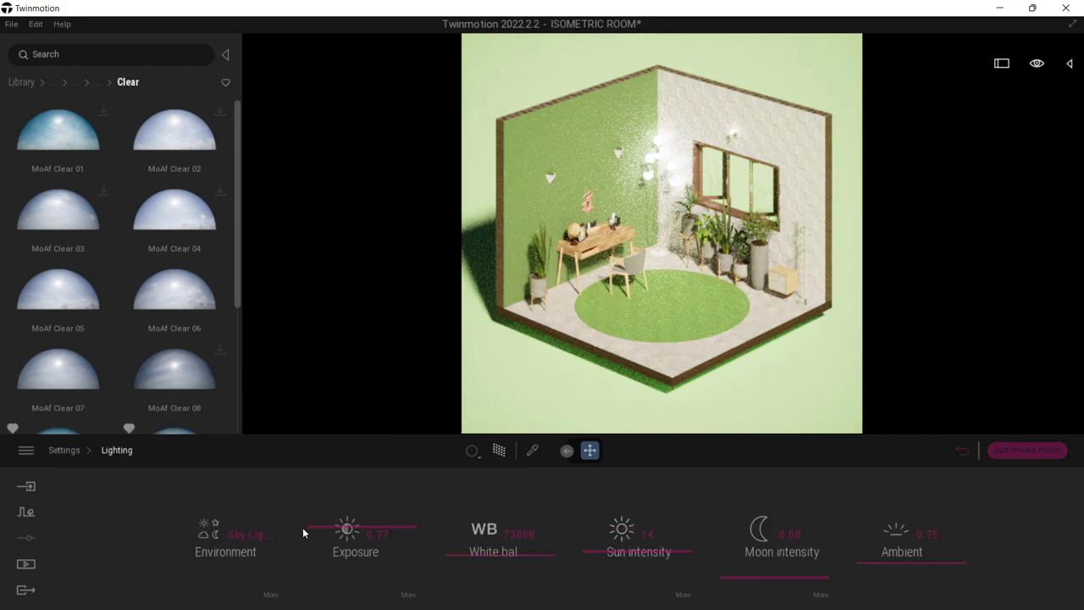
left_click(267, 594)
mouse_move(704, 584)
left_mouse_down()
mouse_move(673, 582)
mouse_move(688, 582)
left_mouse_up()
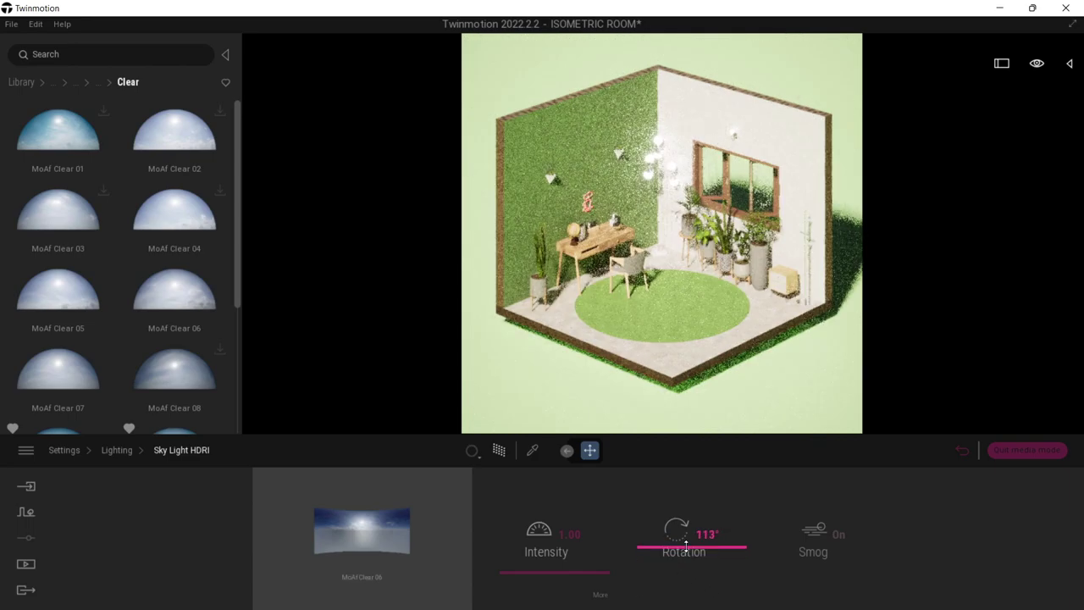
left_click(106, 452)
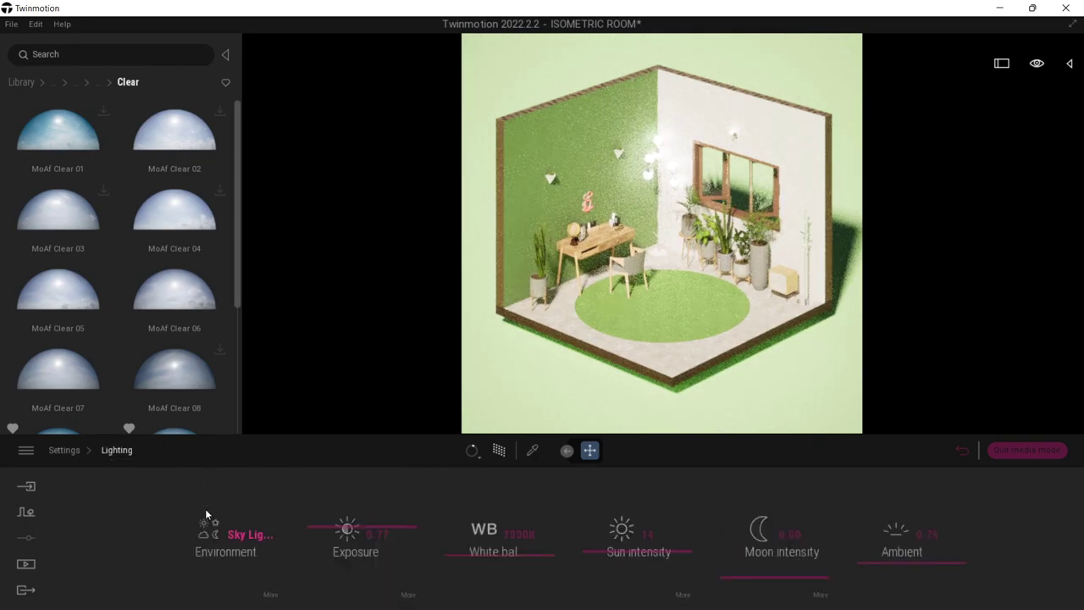
left_click(210, 531)
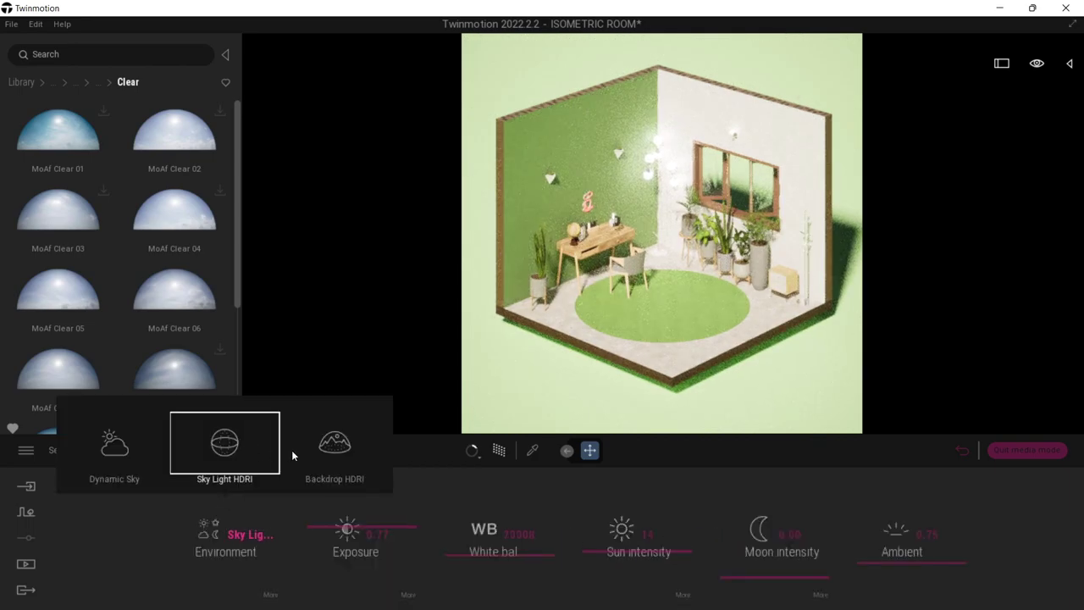
left_click(71, 452)
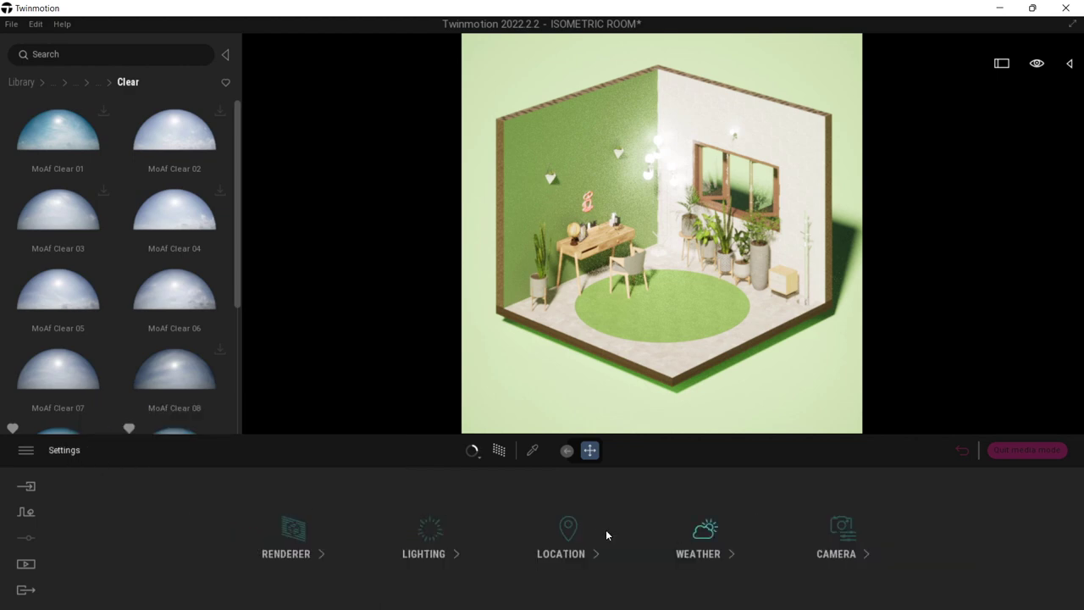
left_click(562, 527)
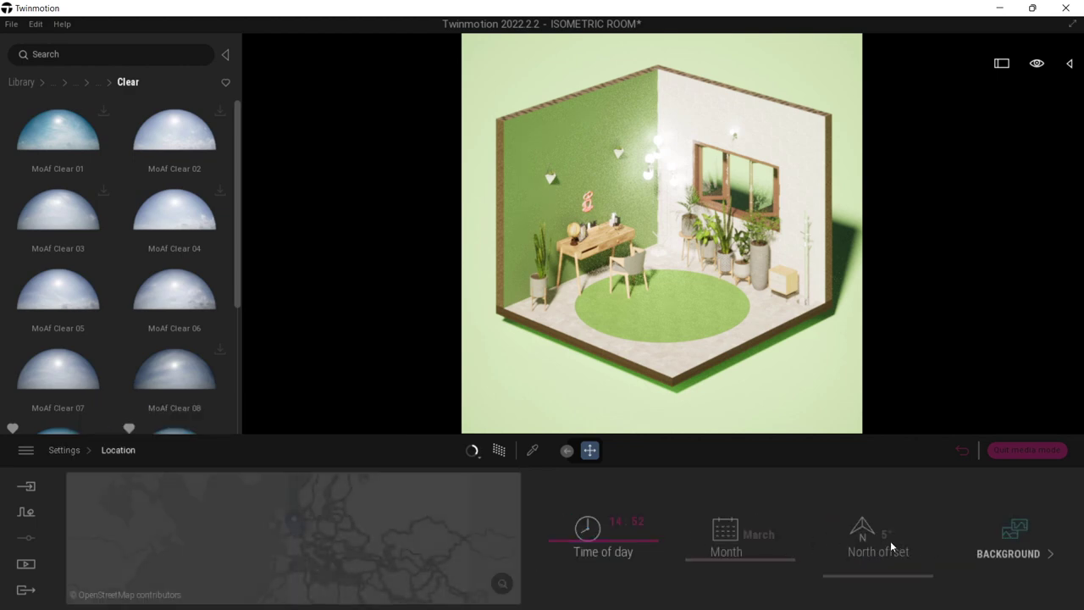
left_click(75, 451)
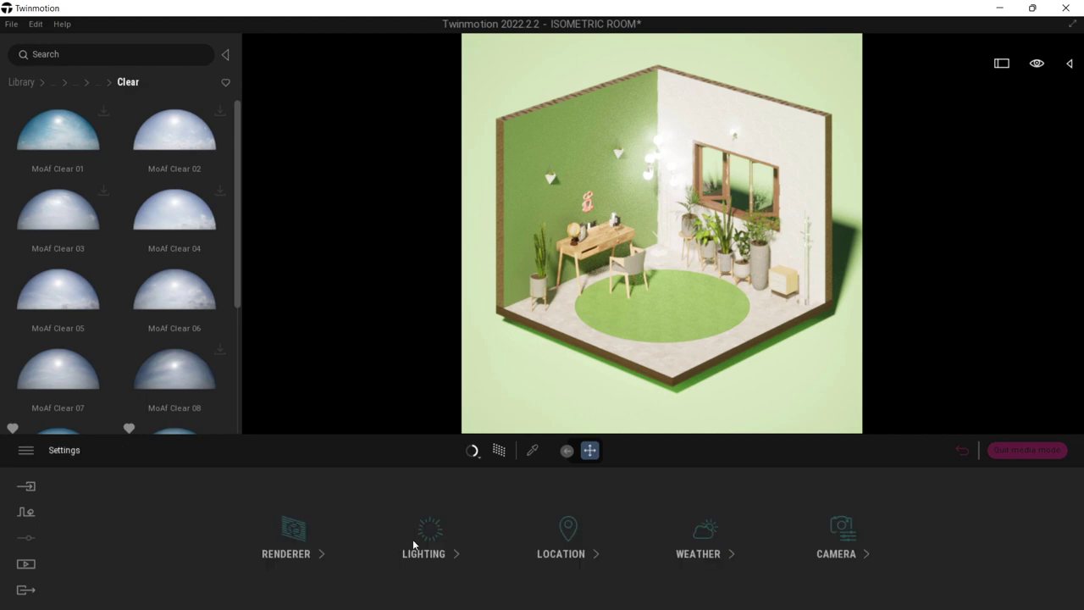
left_click(427, 532)
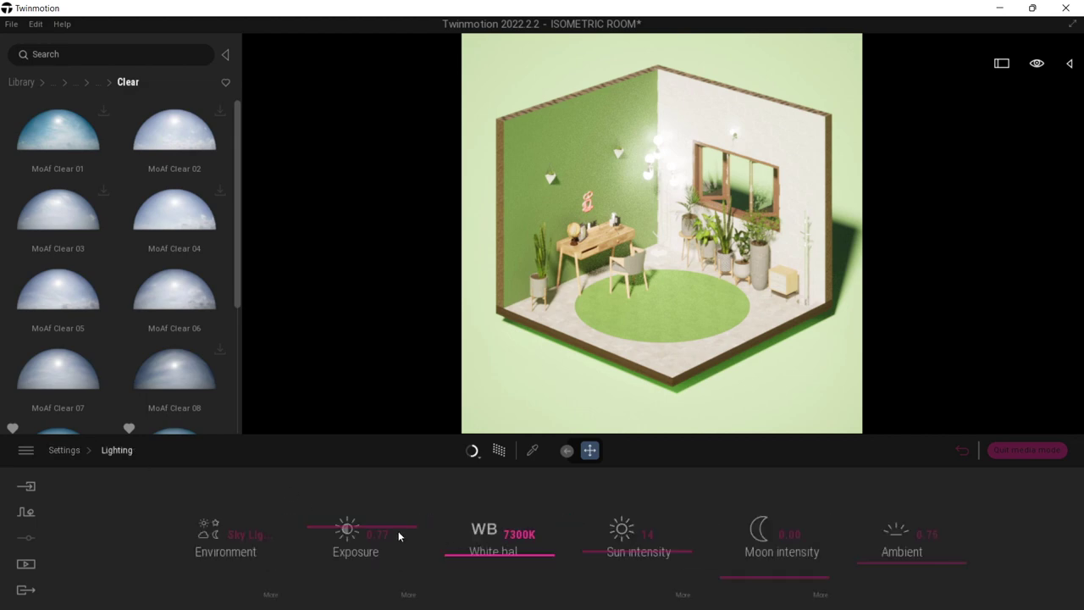
left_click(226, 538)
left_click(241, 532)
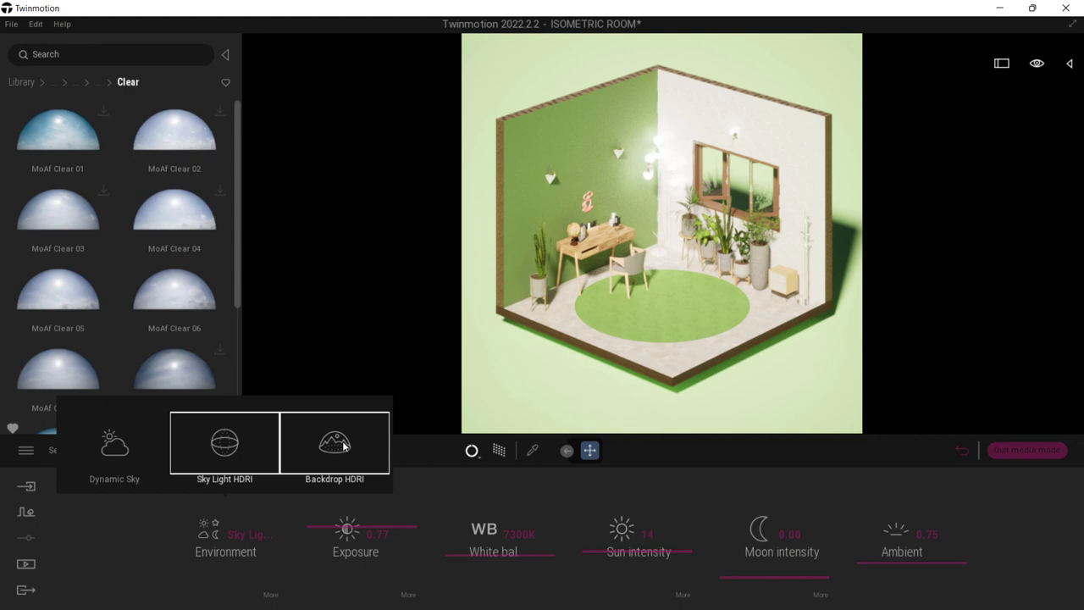
Step: Filter the HDRI environments to favourites, apply LowSun Overcast 40 as the sky light and raise its rotation to the maximum
left_click(76, 82)
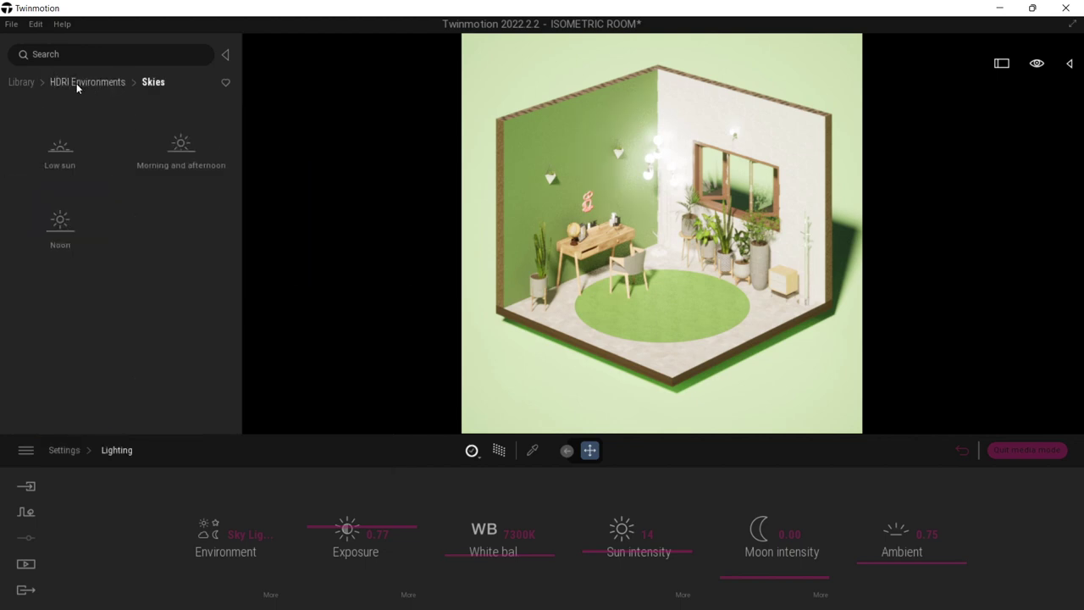
left_click(124, 80)
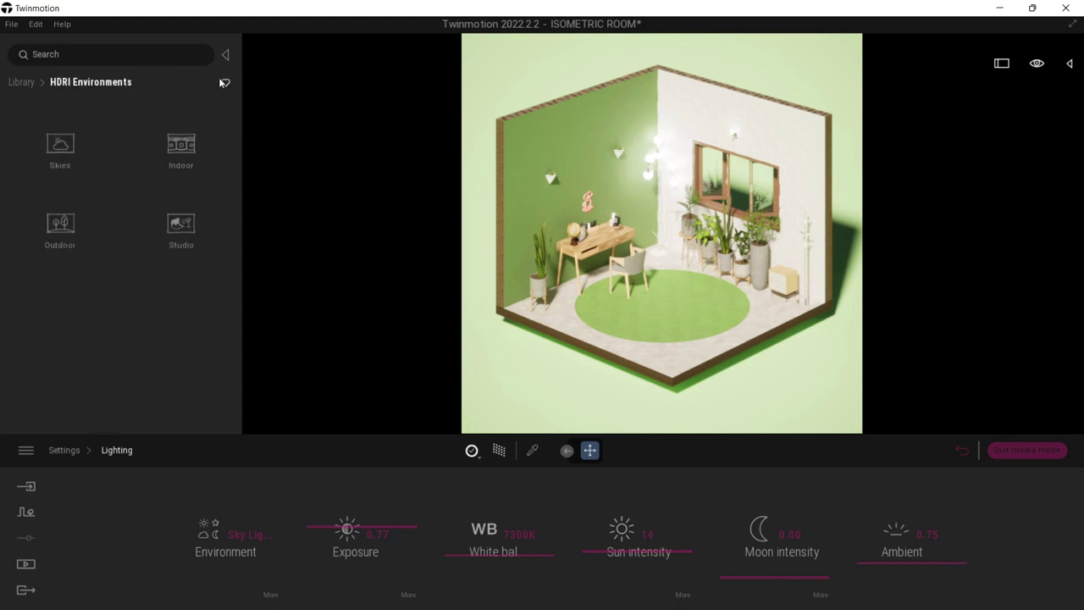
left_click(225, 82)
scroll(127, 212, "down", 3)
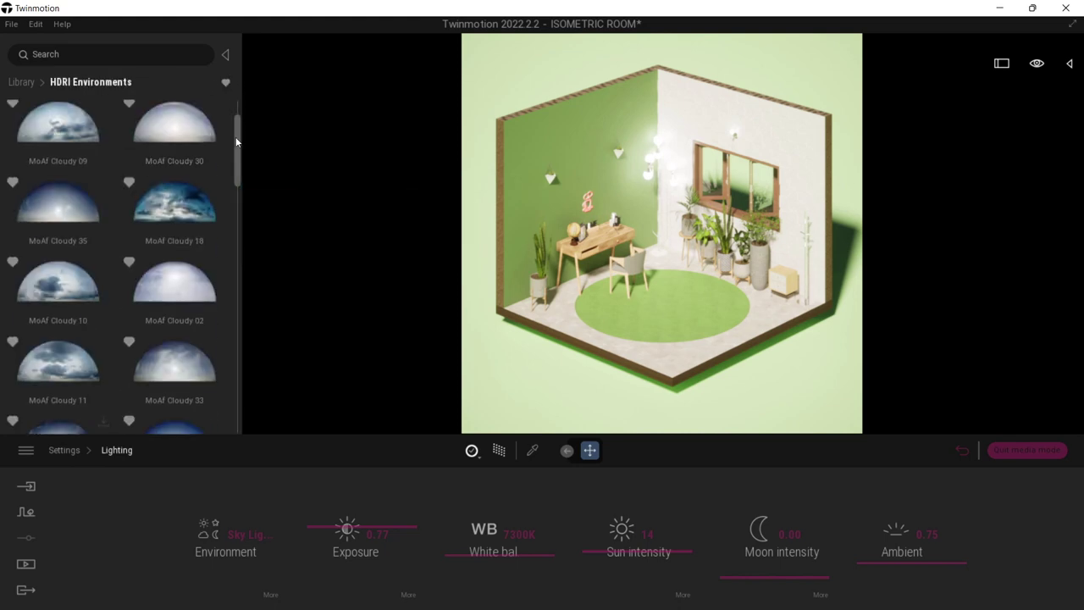
mouse_move(85, 219)
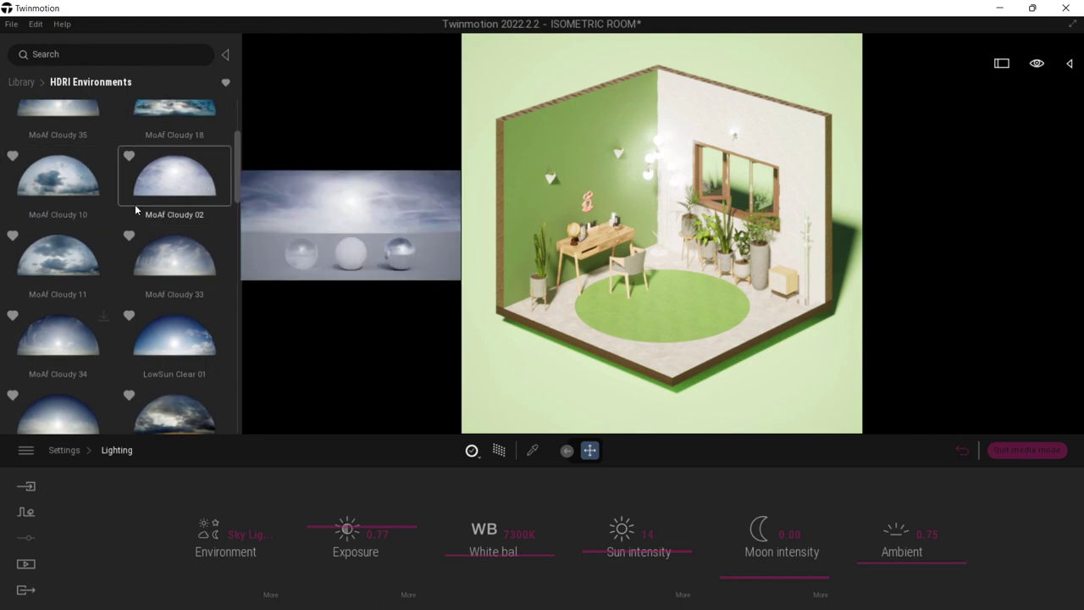
scroll(171, 337, "down", 1)
scroll(136, 356, "down", 1)
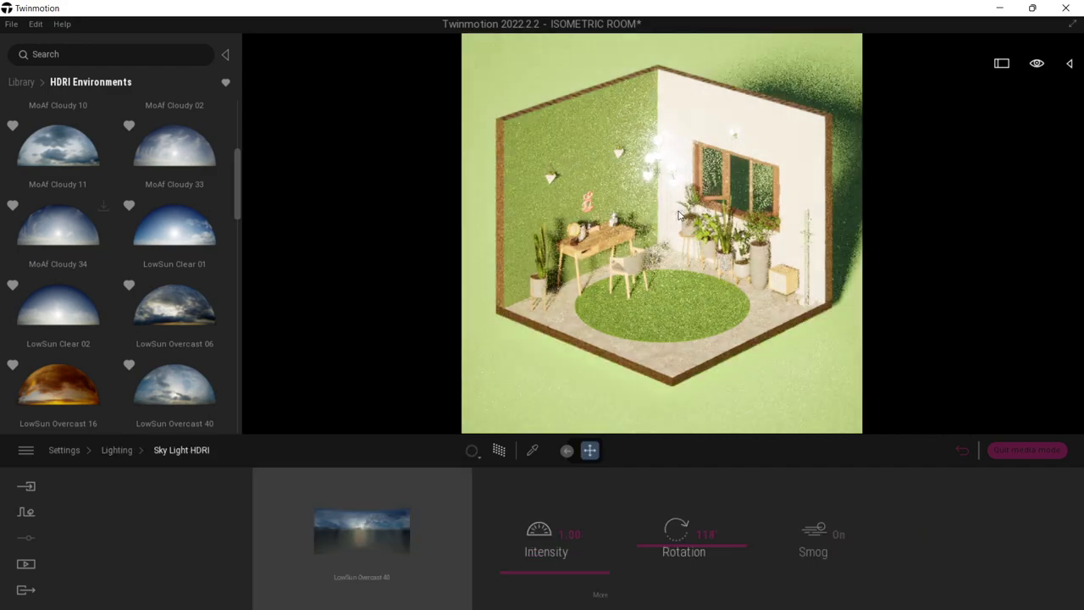
left_click_drag(680, 543, 686, 470)
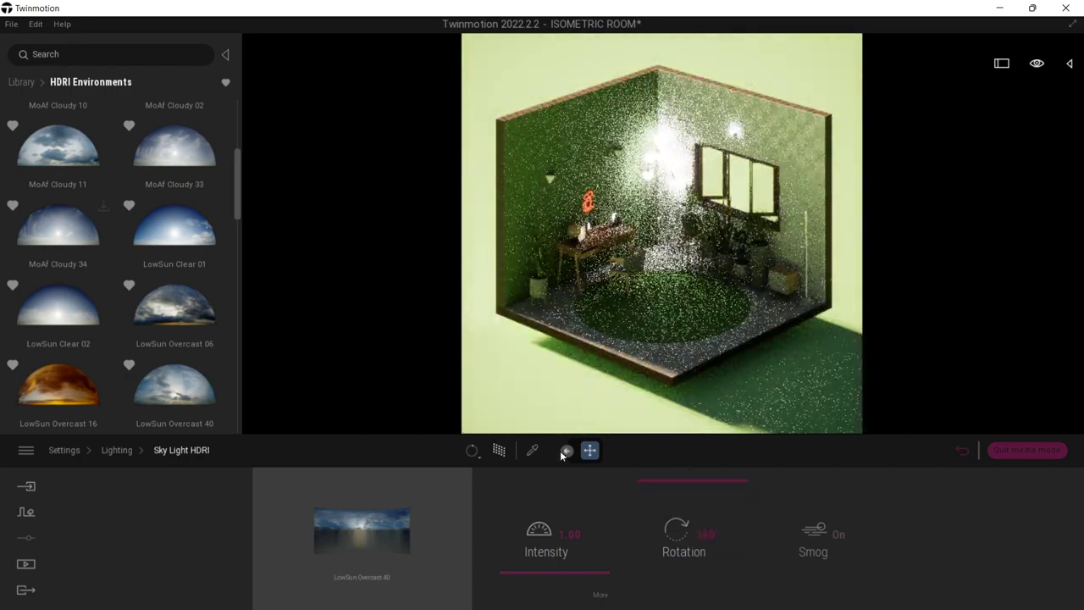
Step: Pick the Neon 01 material of the hanging globe lights and lower its glow
left_click(532, 450)
left_click(649, 177)
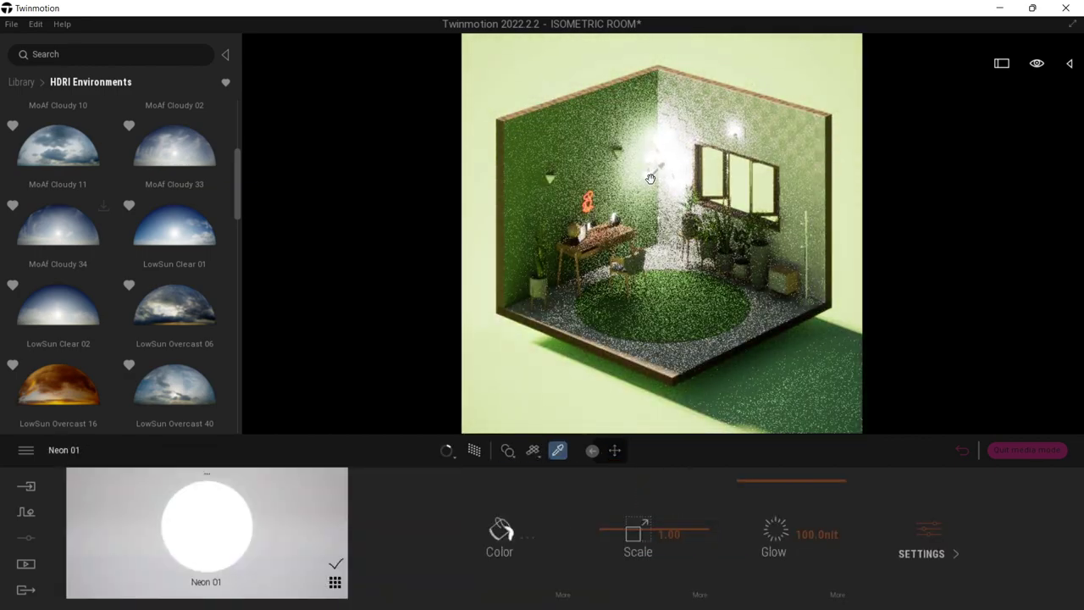
mouse_move(775, 527)
left_mouse_down()
mouse_move(780, 493)
mouse_move(802, 571)
left_mouse_up()
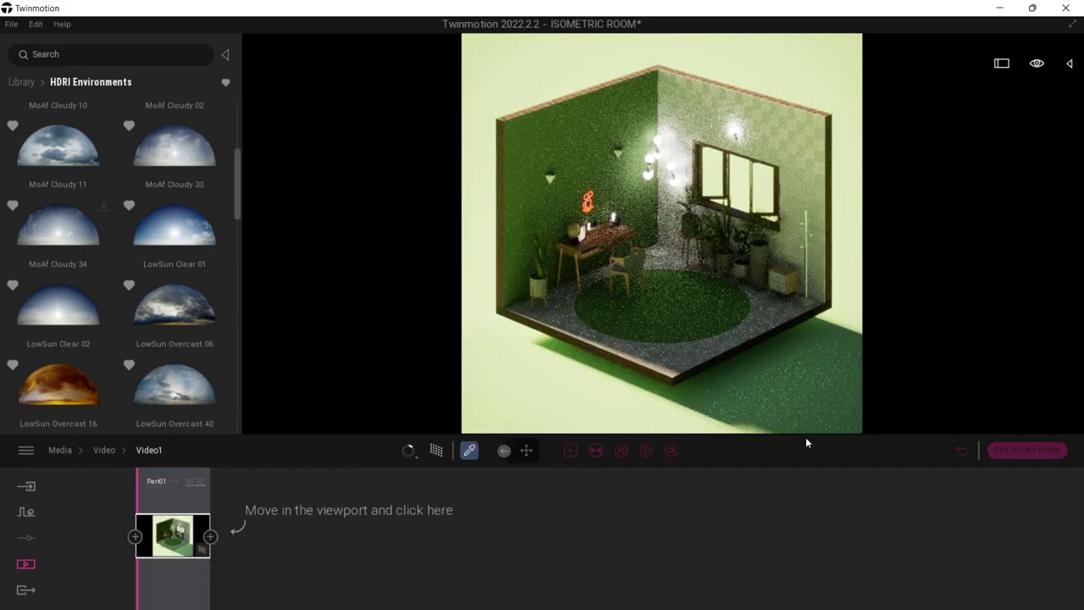
Step: Open the sky light HDRI settings of the Video1 keyframe and set the sky's rotation to 126°
left_click(173, 535)
left_click(430, 542)
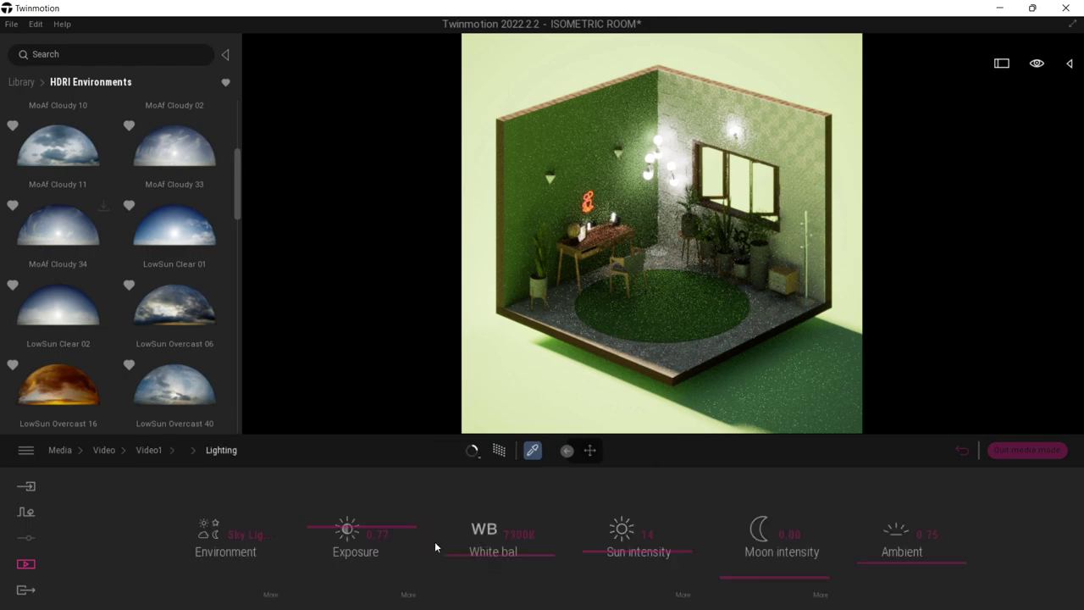
left_click(278, 594)
left_click_drag(673, 549, 704, 543)
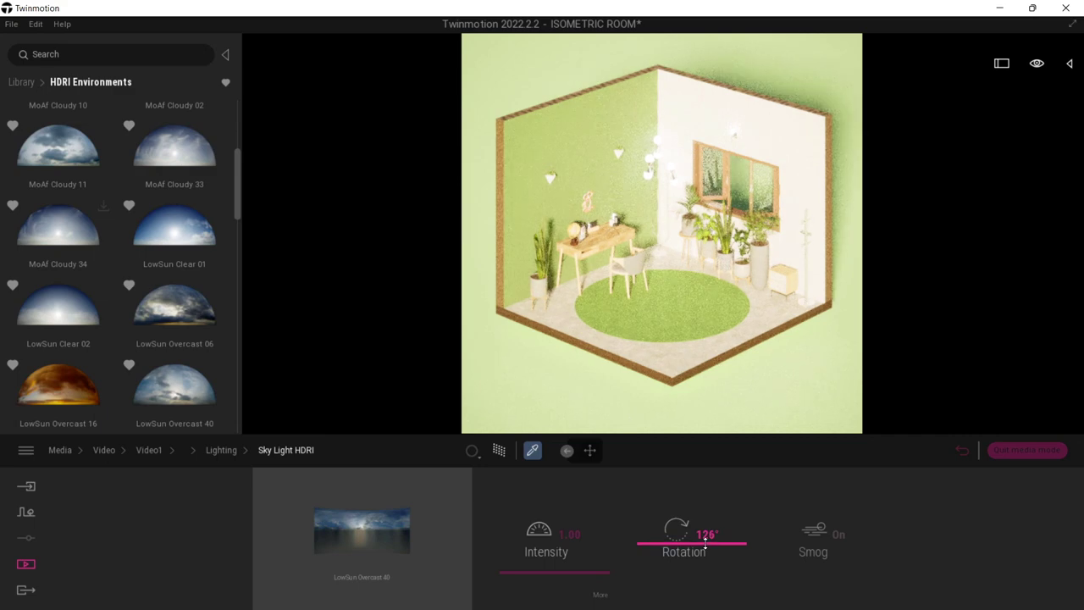
Step: Set the lighting exposure to 0.12 and the white balance to 5953K
left_click(218, 451)
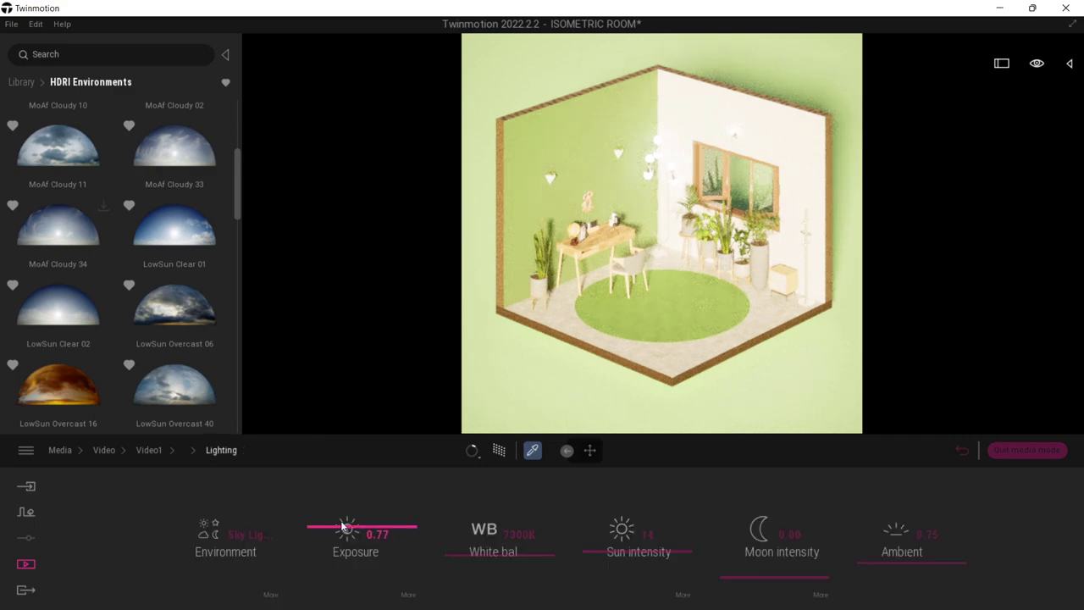
left_click_drag(341, 526, 337, 532)
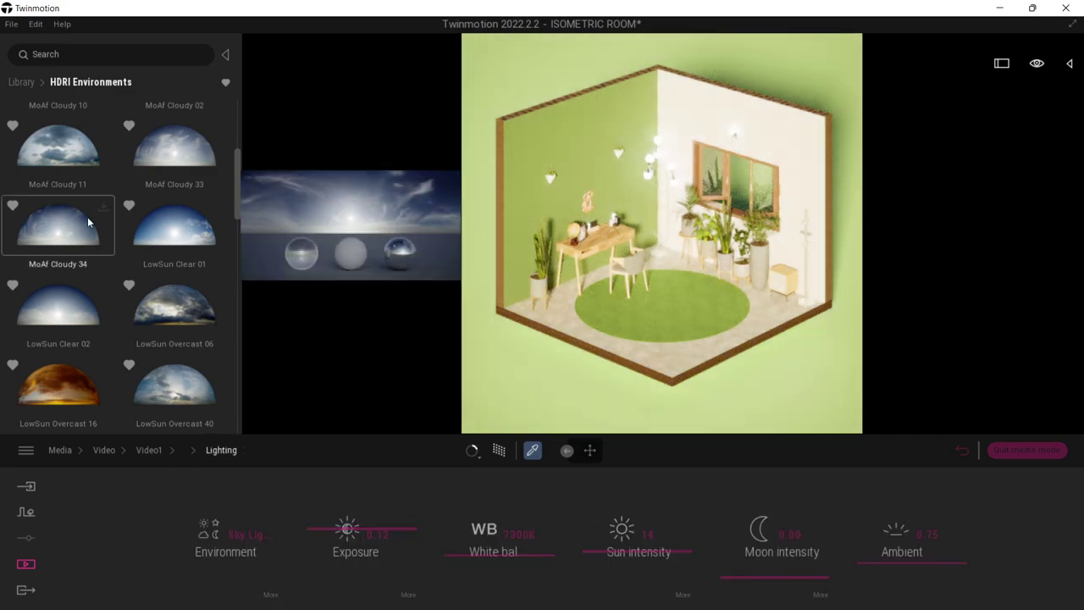
left_click_drag(491, 559, 491, 568)
Step: Replace the sky light HDRI with the favourite LowSun Overcast 49 environment
scroll(169, 271, "down", 7)
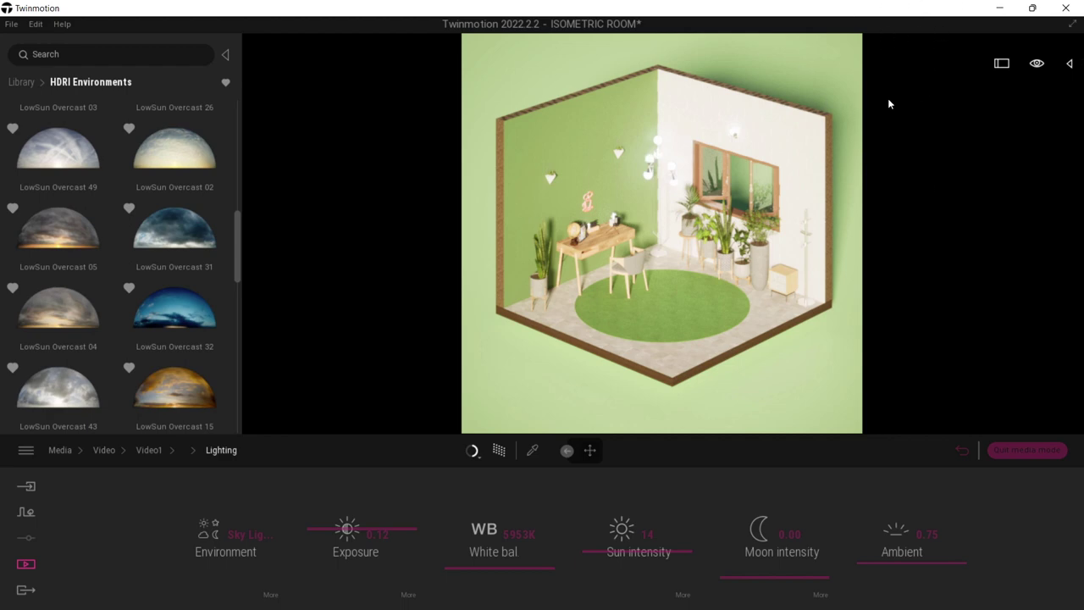
left_click(819, 241)
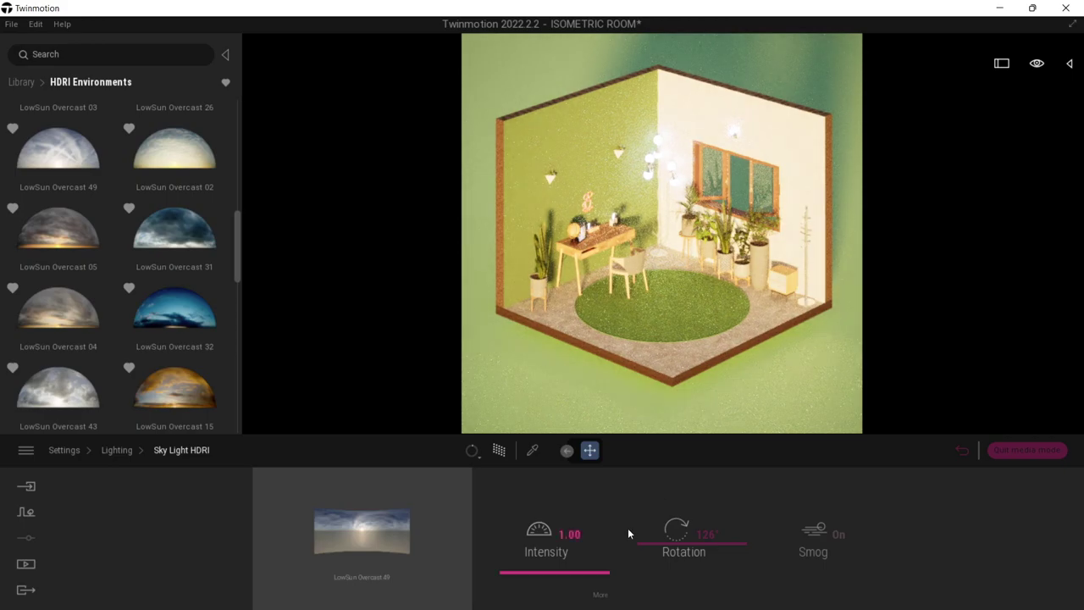